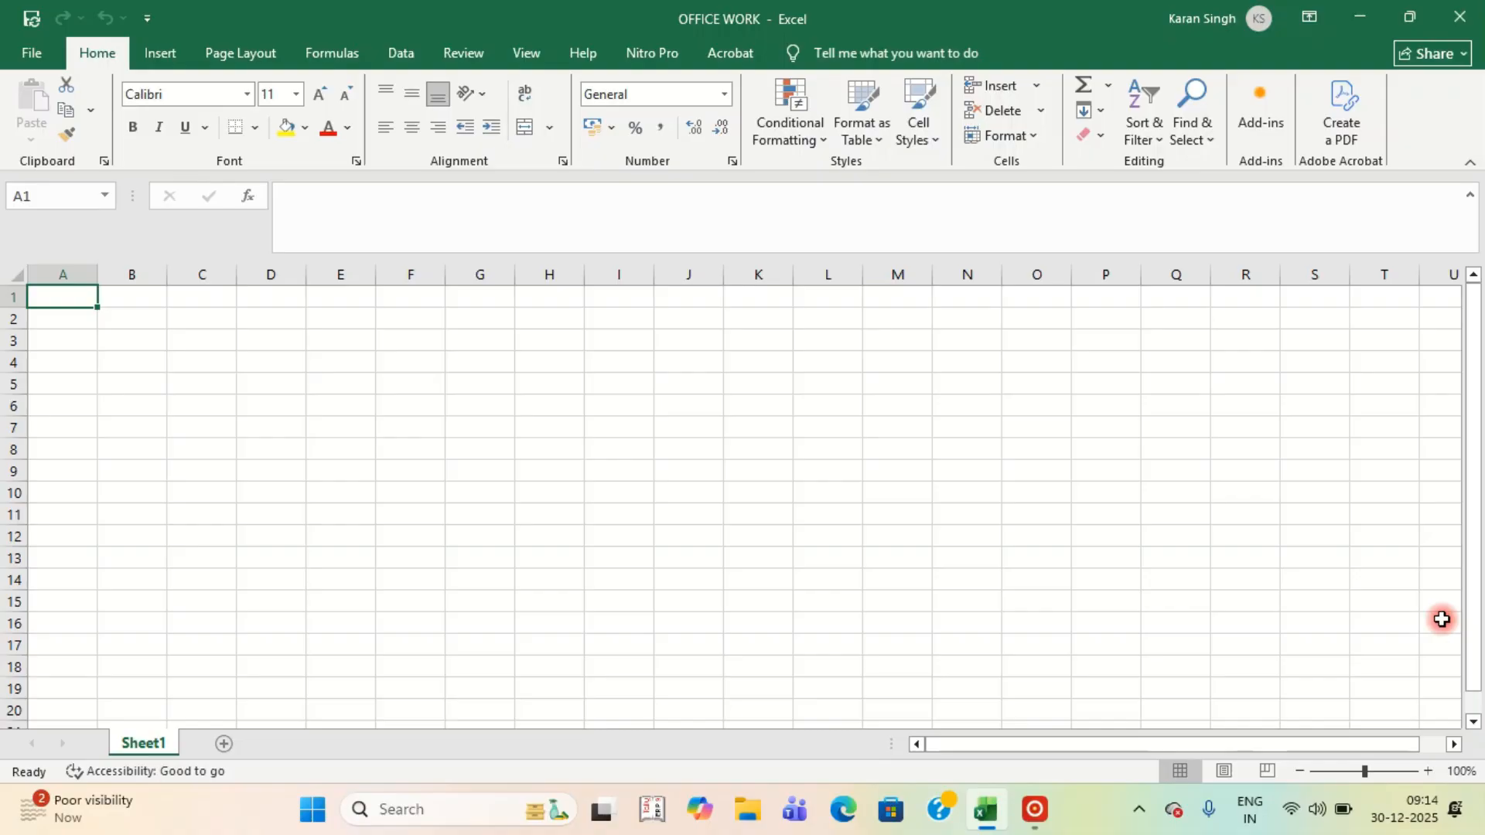
# Type the AJAY PUBLIC SCHOOOL name, Begu Road Sirsa address, April 2025 title, Sr. No. headings and five staff rows.
pyautogui.write('AJAY PUBLIC SCHOOOL Begu Road Sirsa')
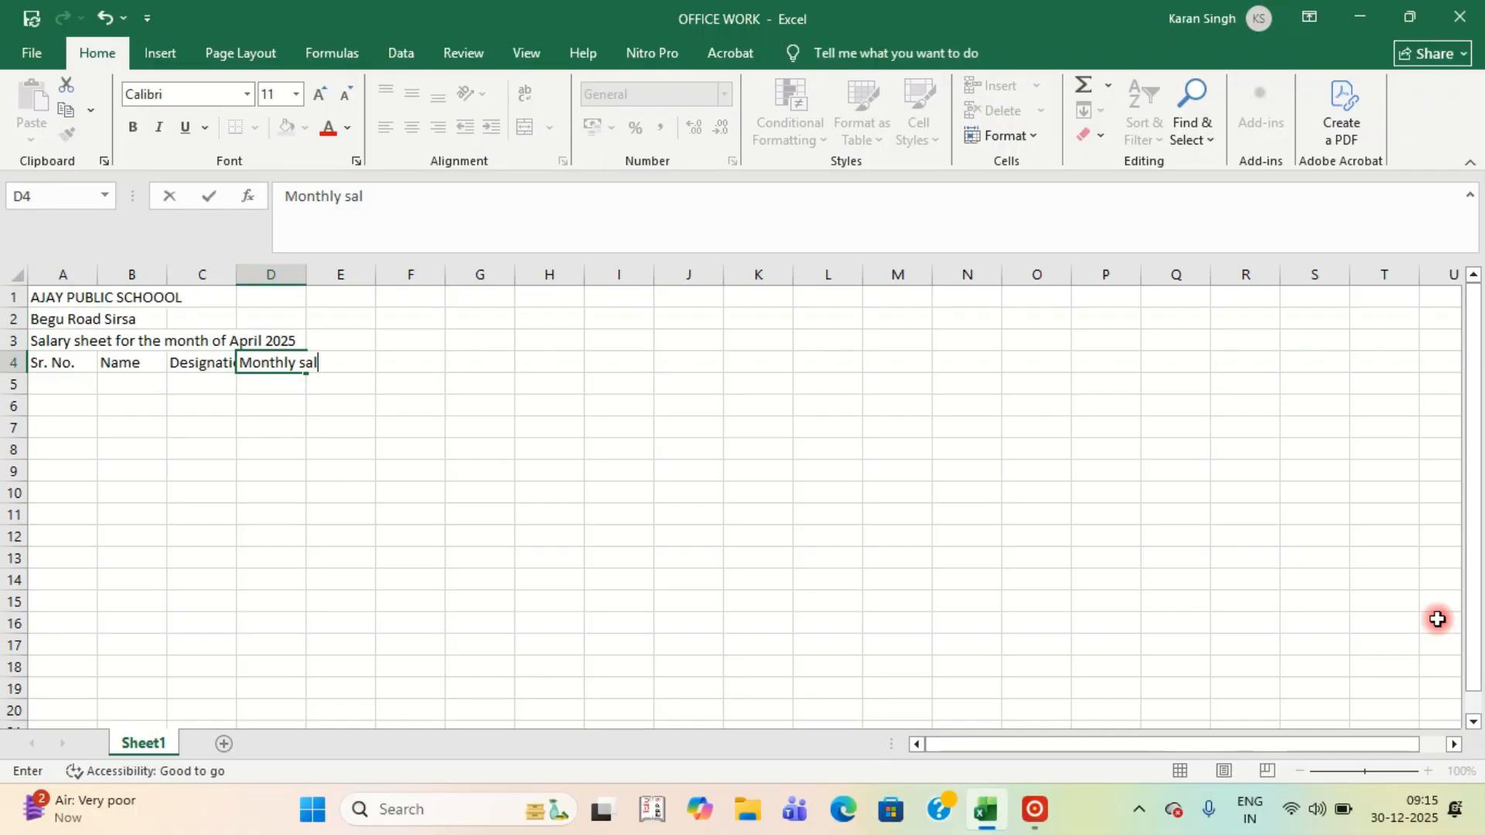
pyautogui.write(' Sala')
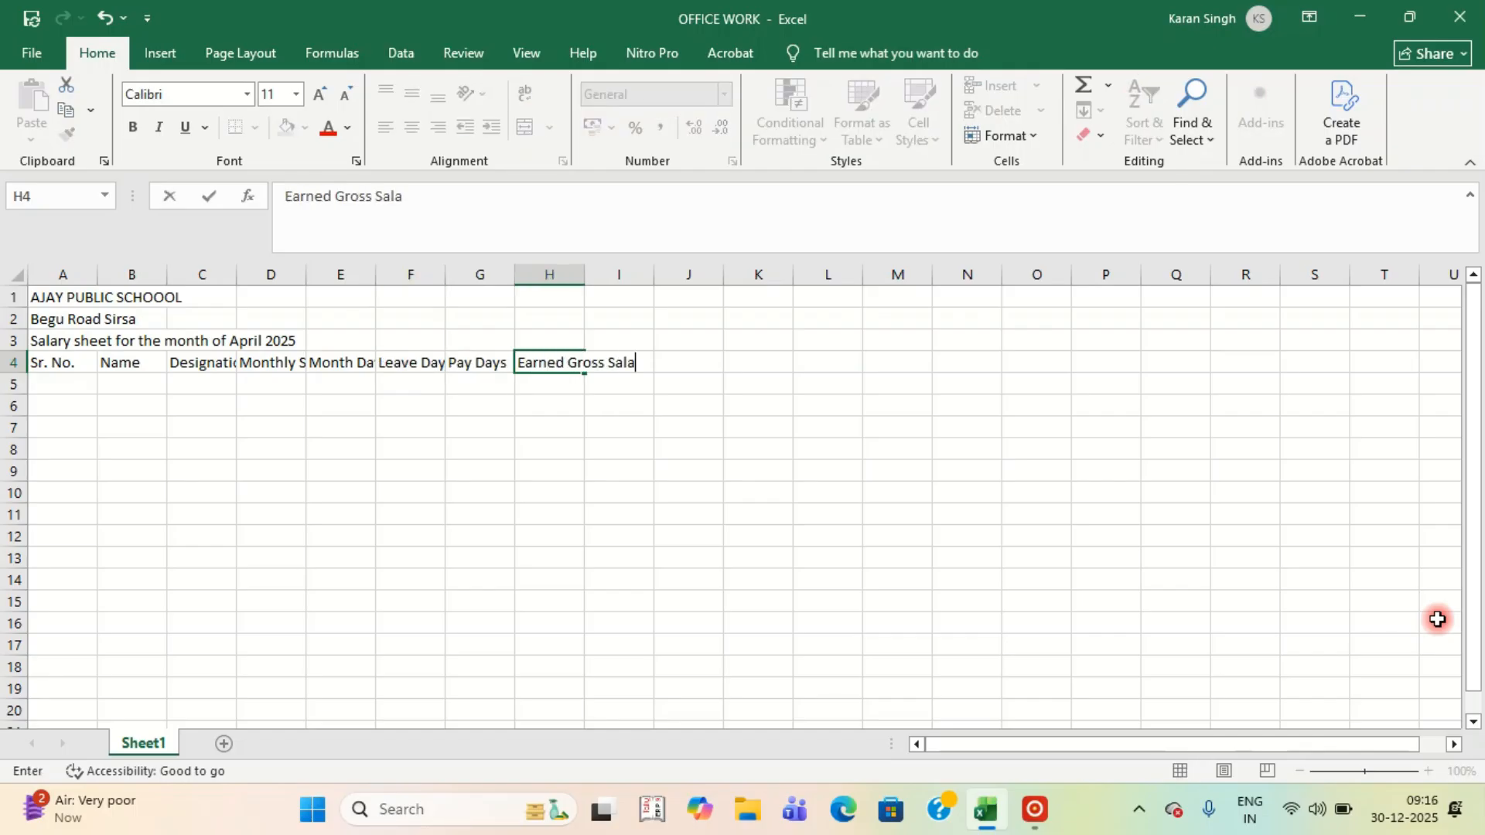
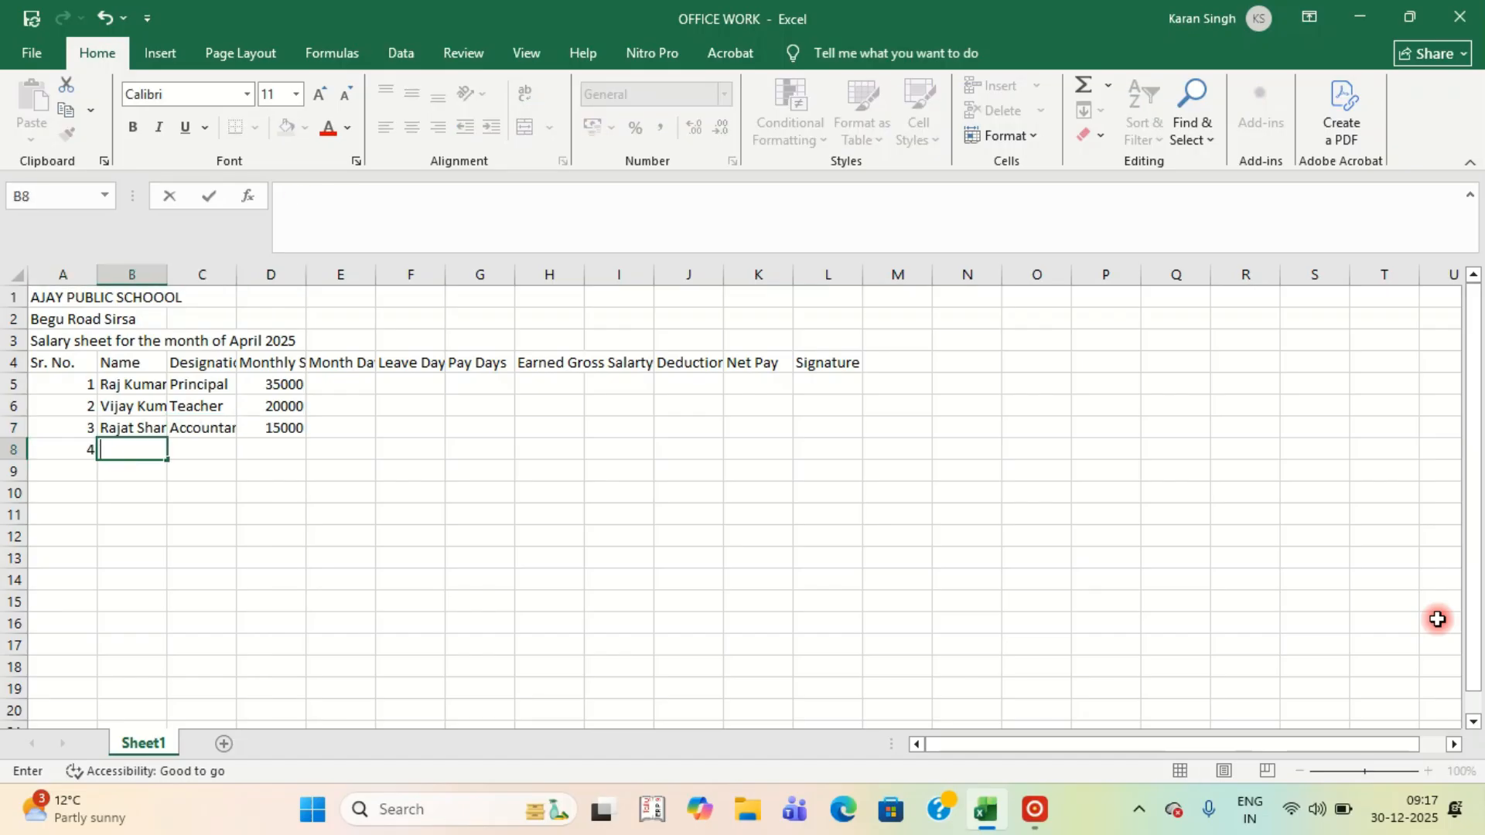
pyautogui.press('Up')
pyautogui.press('Up')
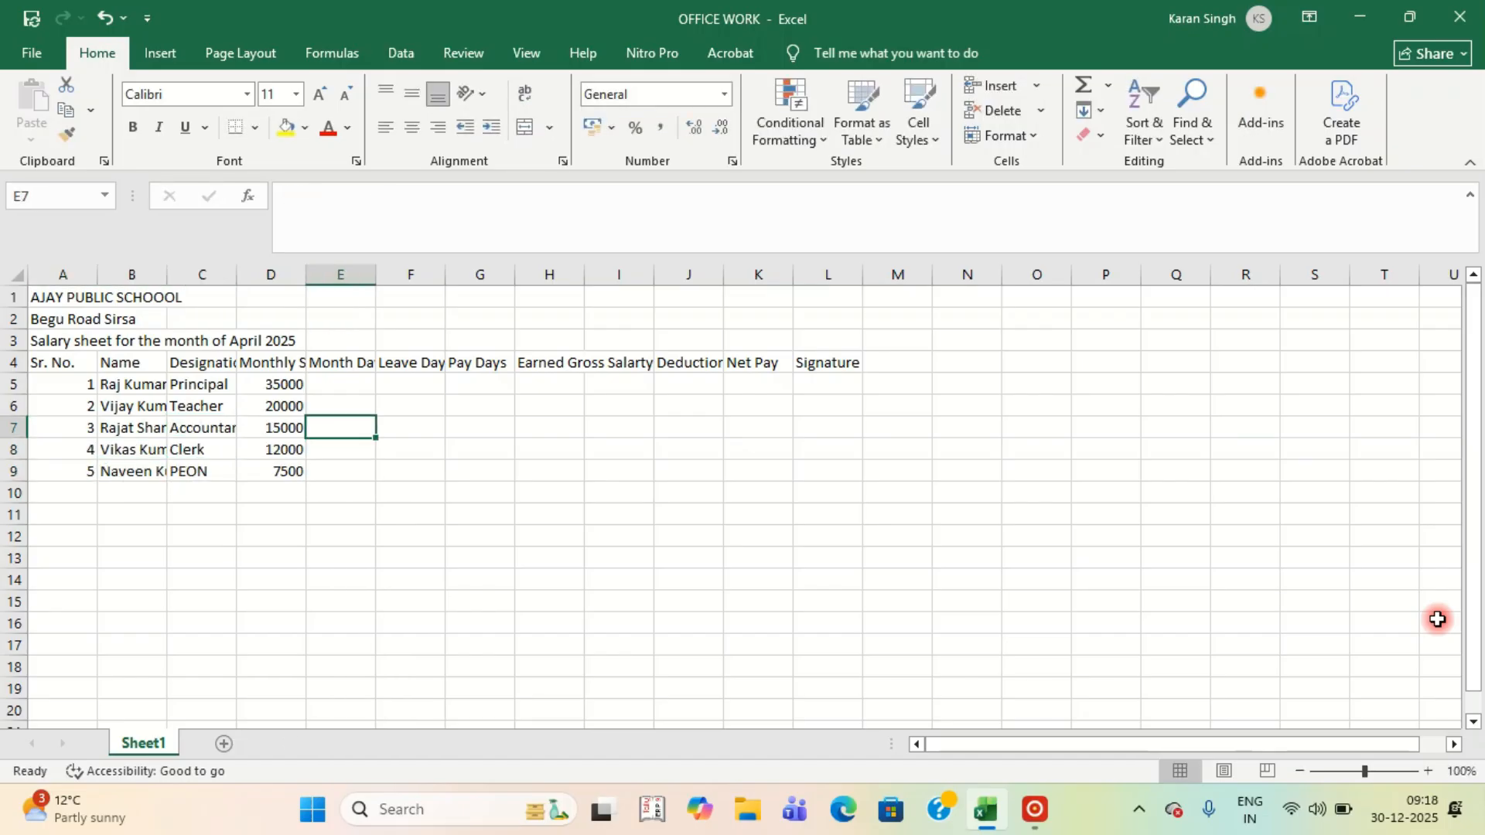
pyautogui.press('Up')
pyautogui.press('Up')
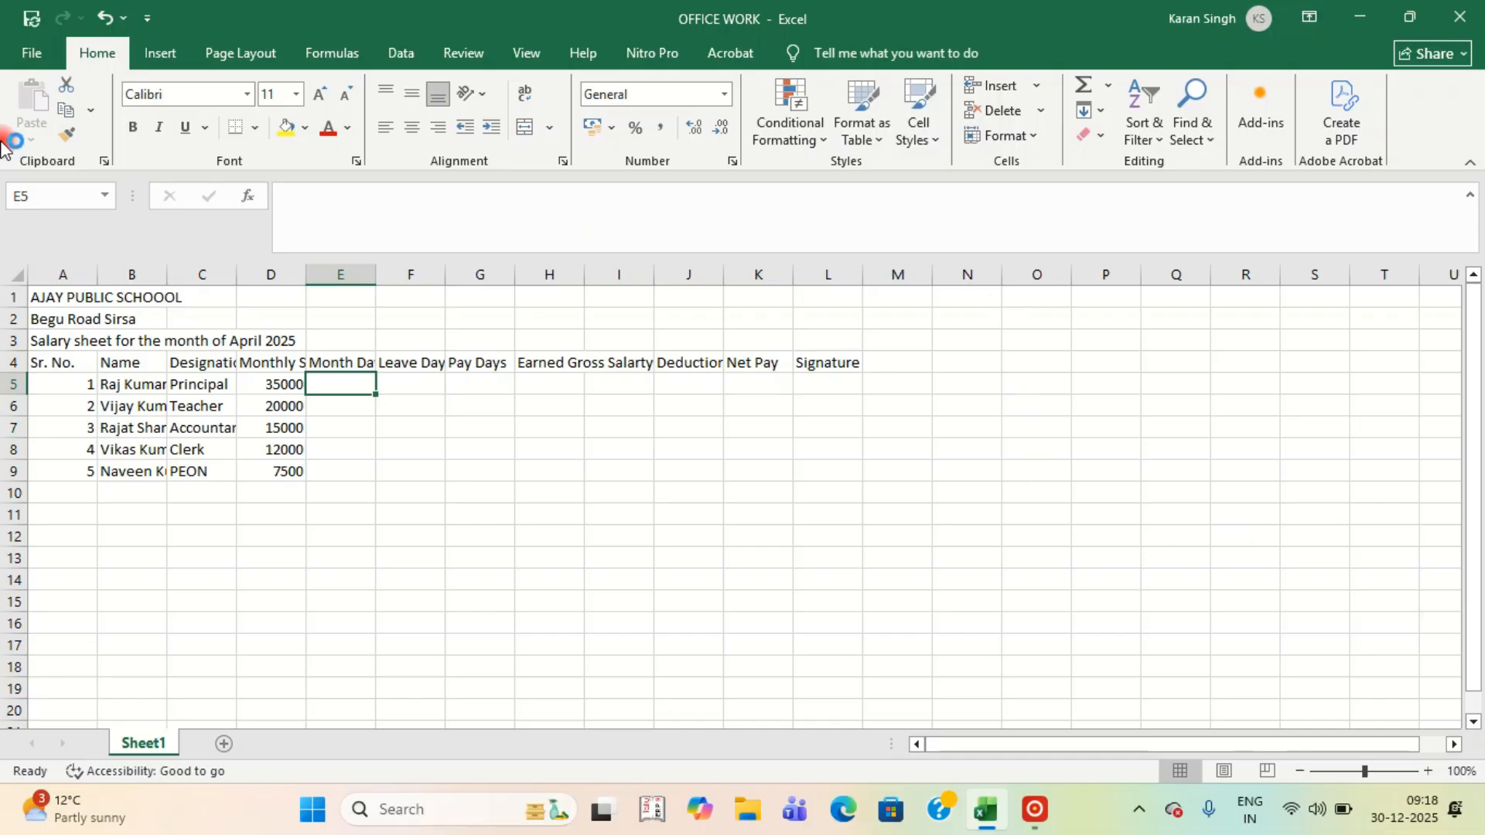
# Preview the salary sheet's printout in File > Print, then go back to the Page Layout ribbon.
pyautogui.click(31, 56)
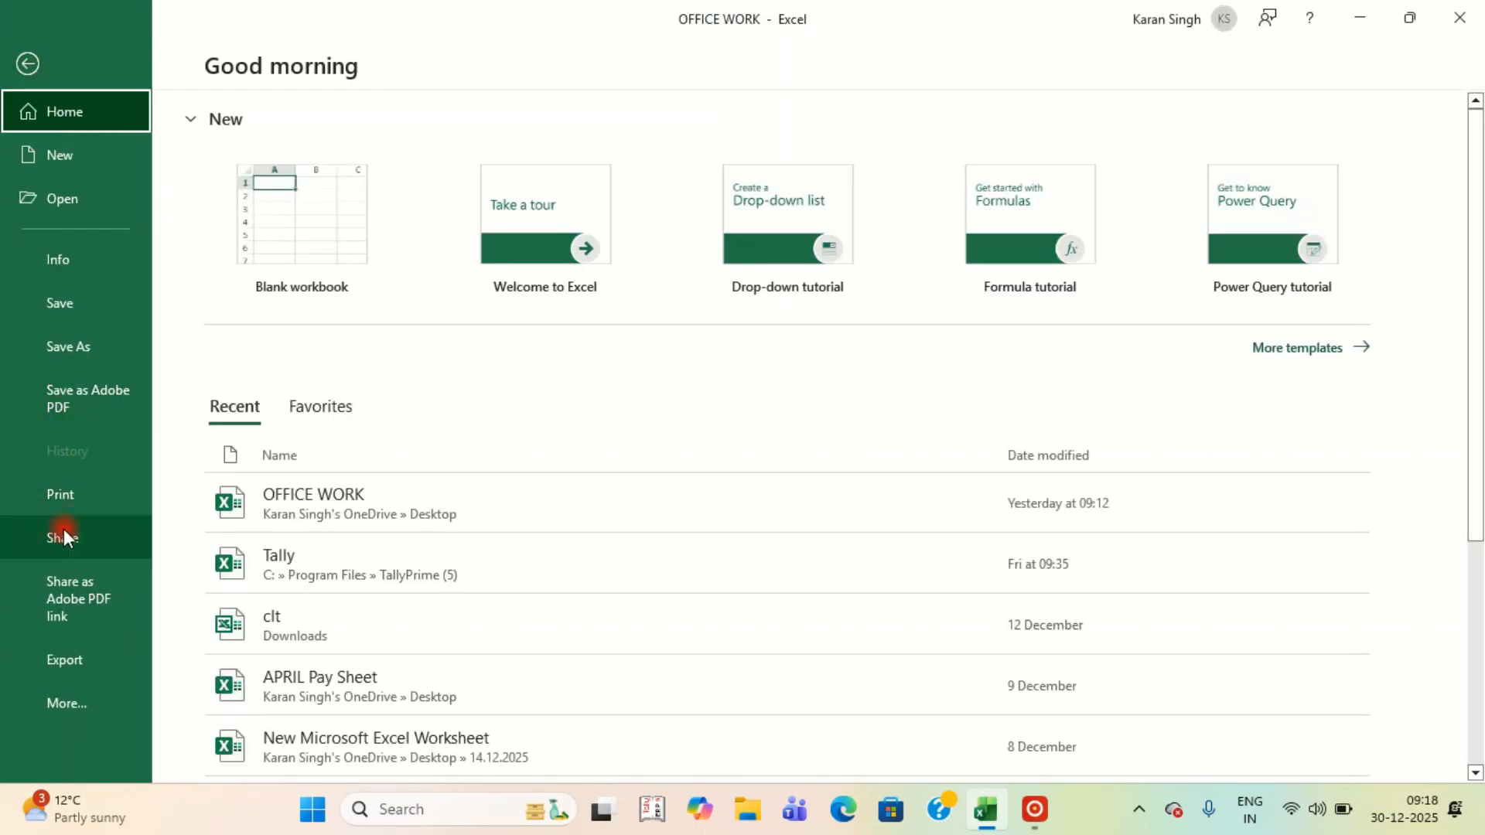
pyautogui.click(64, 498)
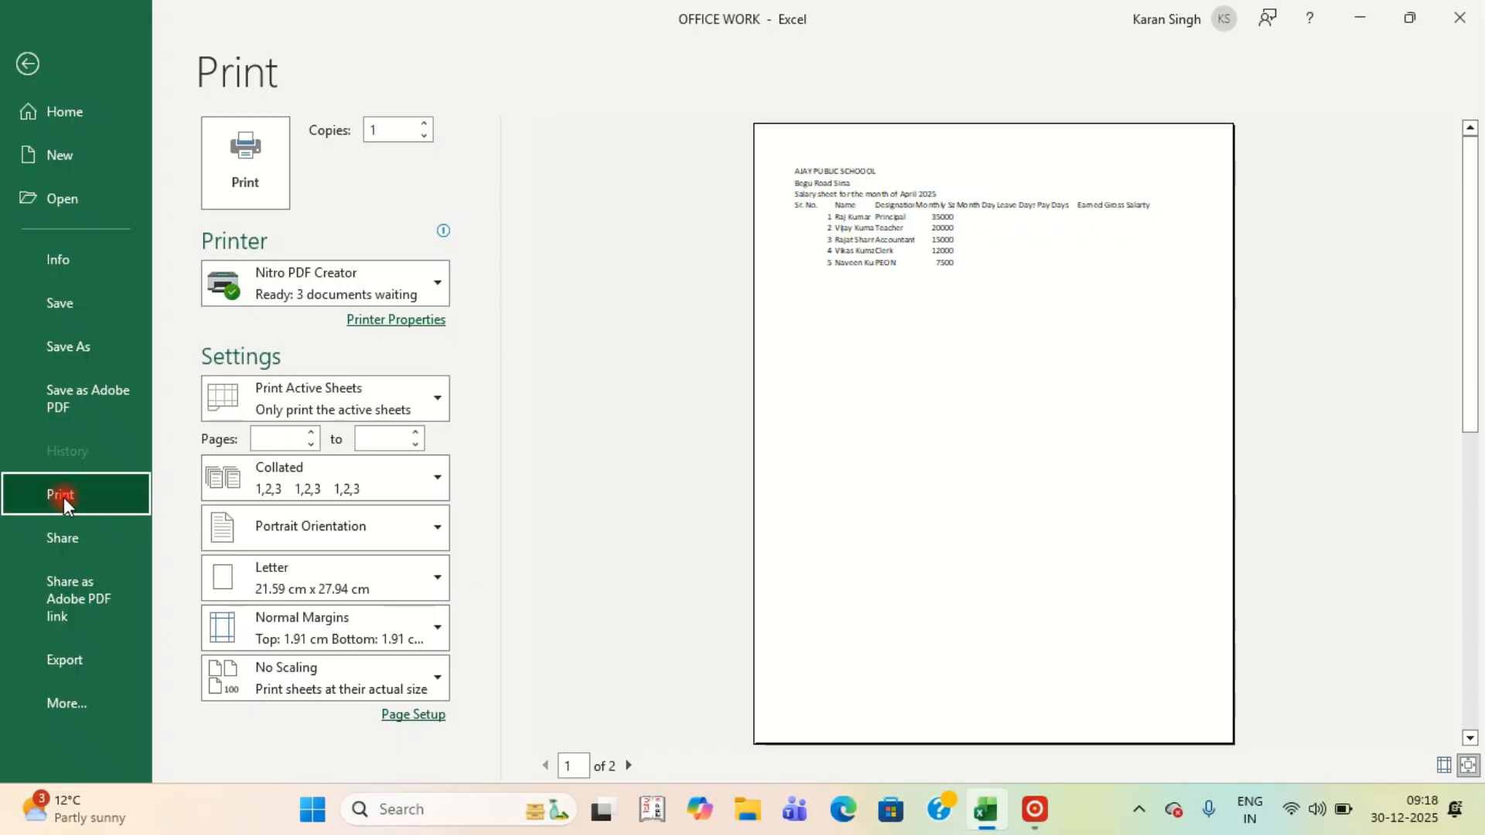
pyautogui.press('Escape')
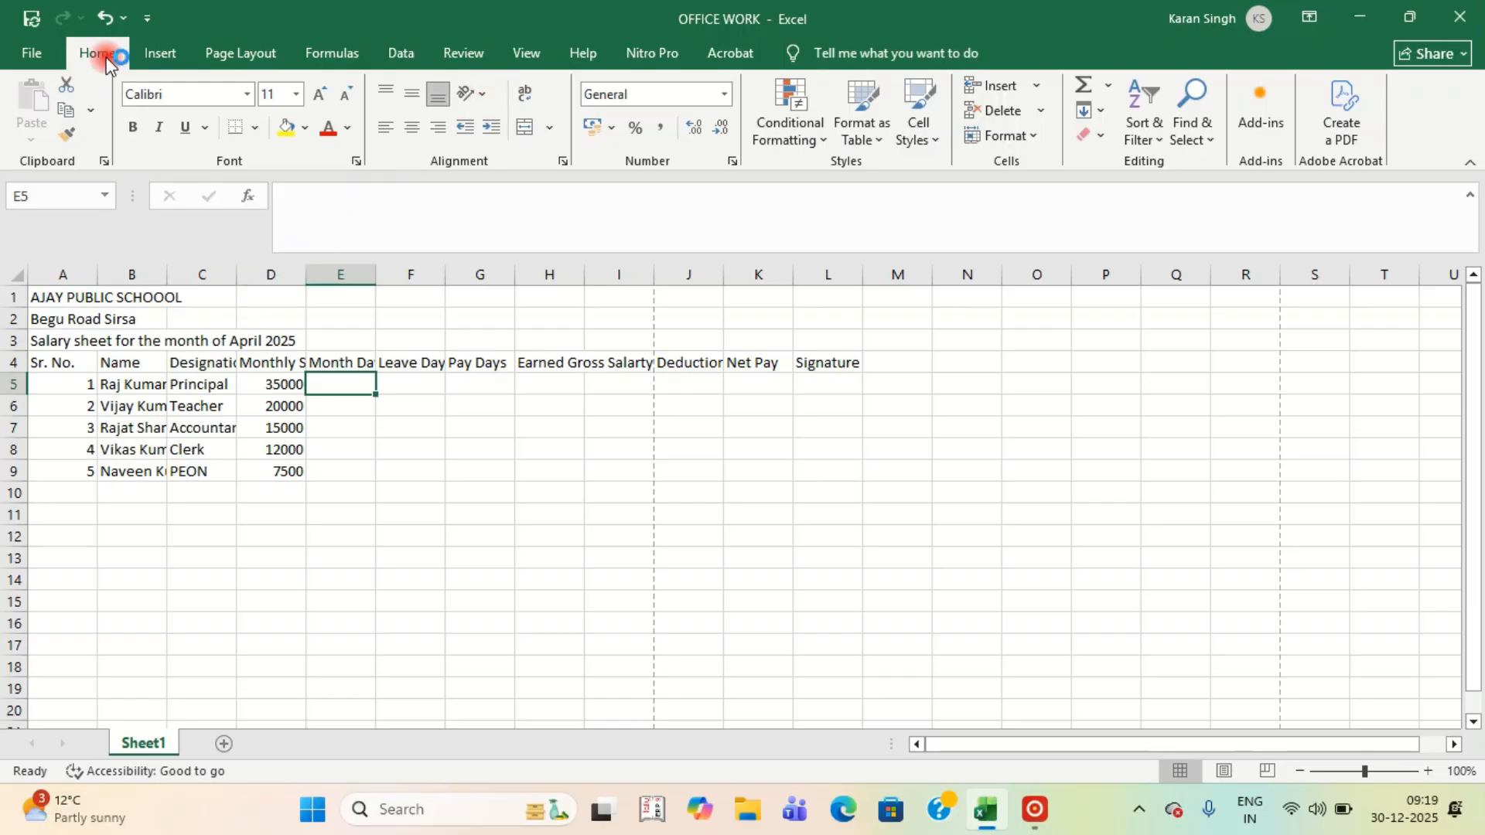
pyautogui.click(244, 60)
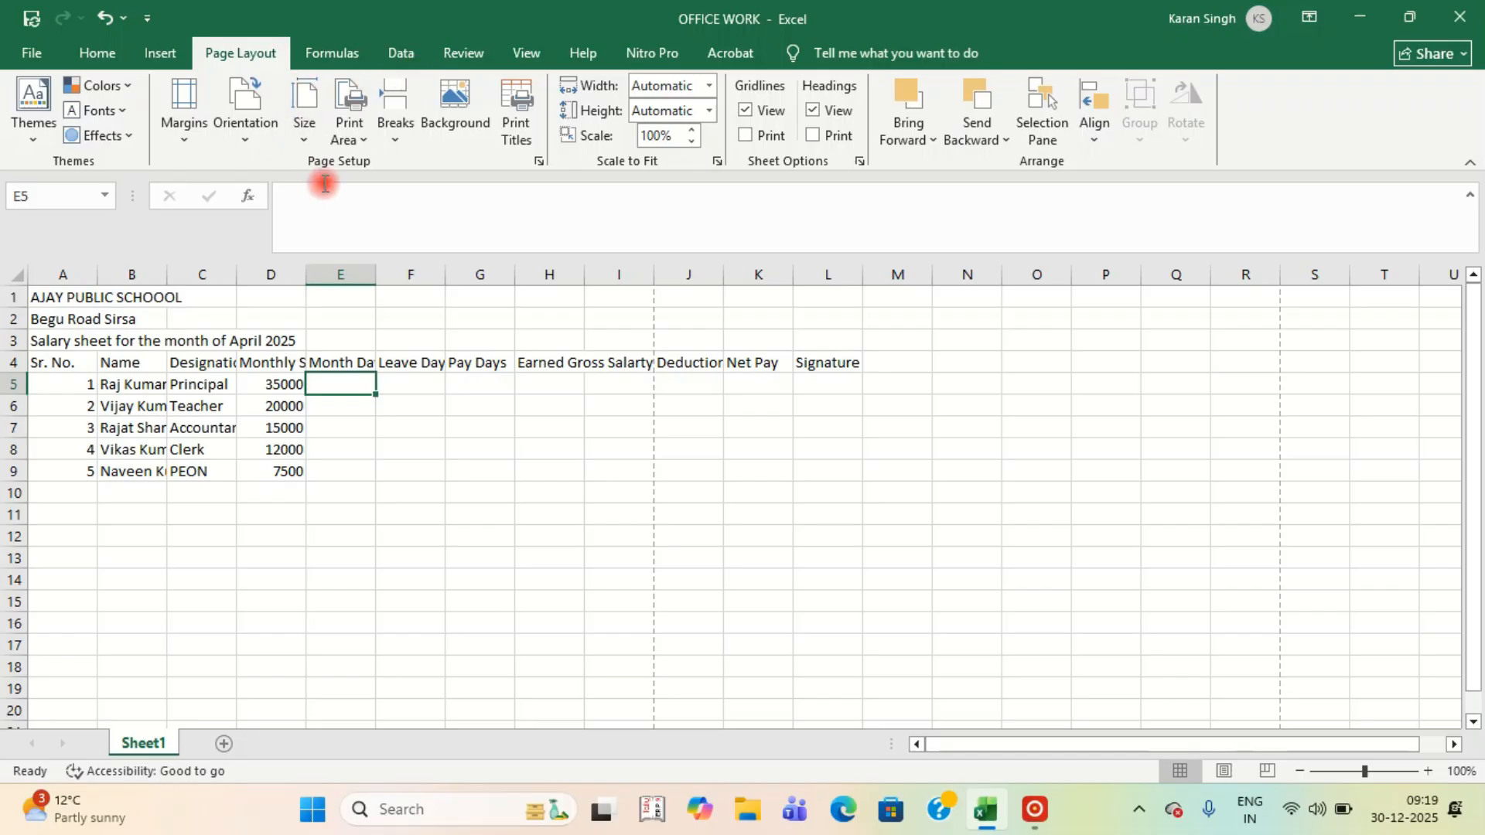
# In Page Setup, set Landscape orientation and A4 paper size for the salary sheet.
pyautogui.click(538, 160)
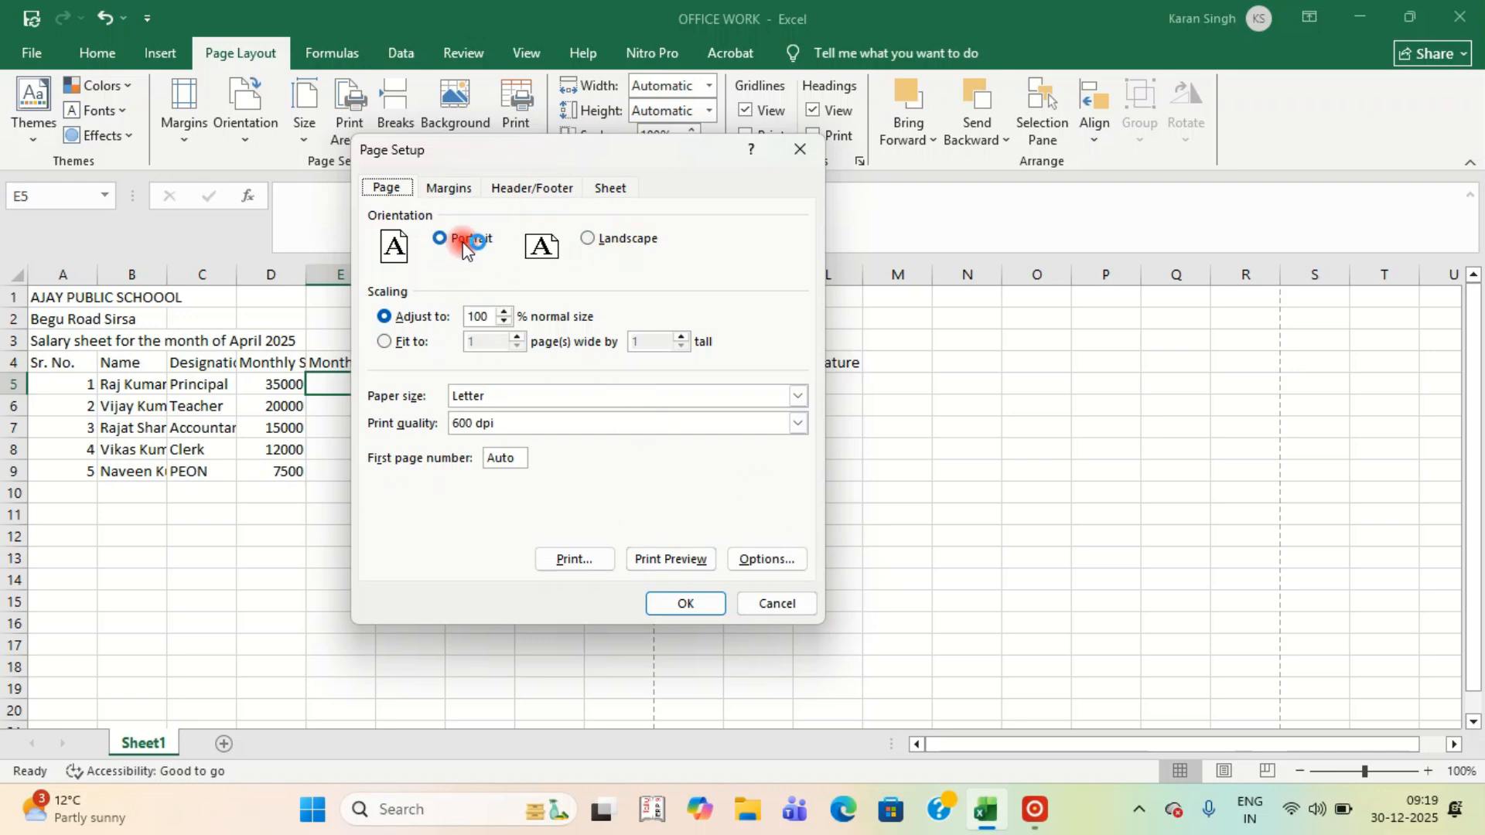
pyautogui.click(593, 241)
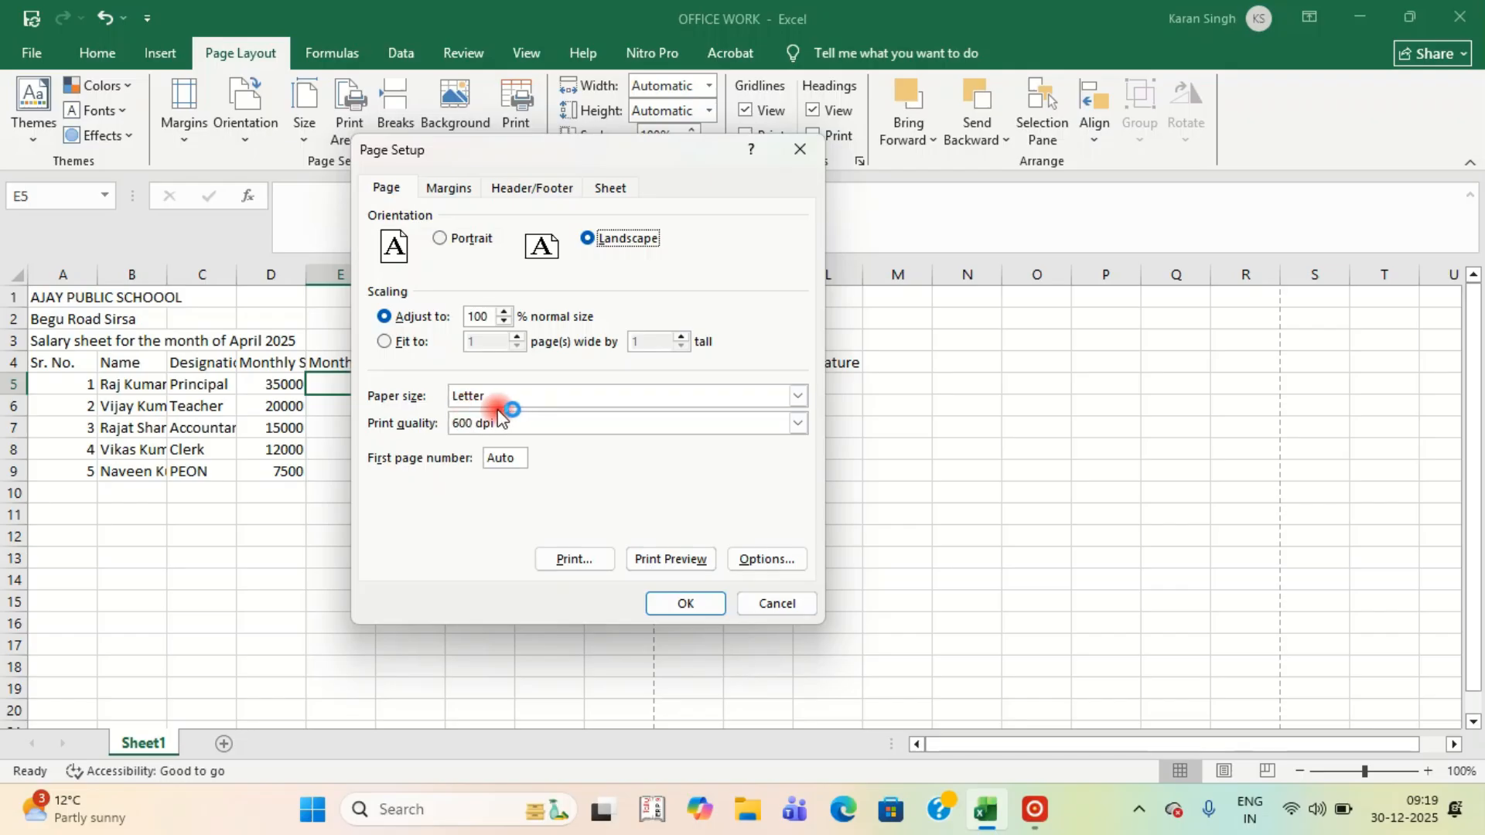
pyautogui.click(797, 396)
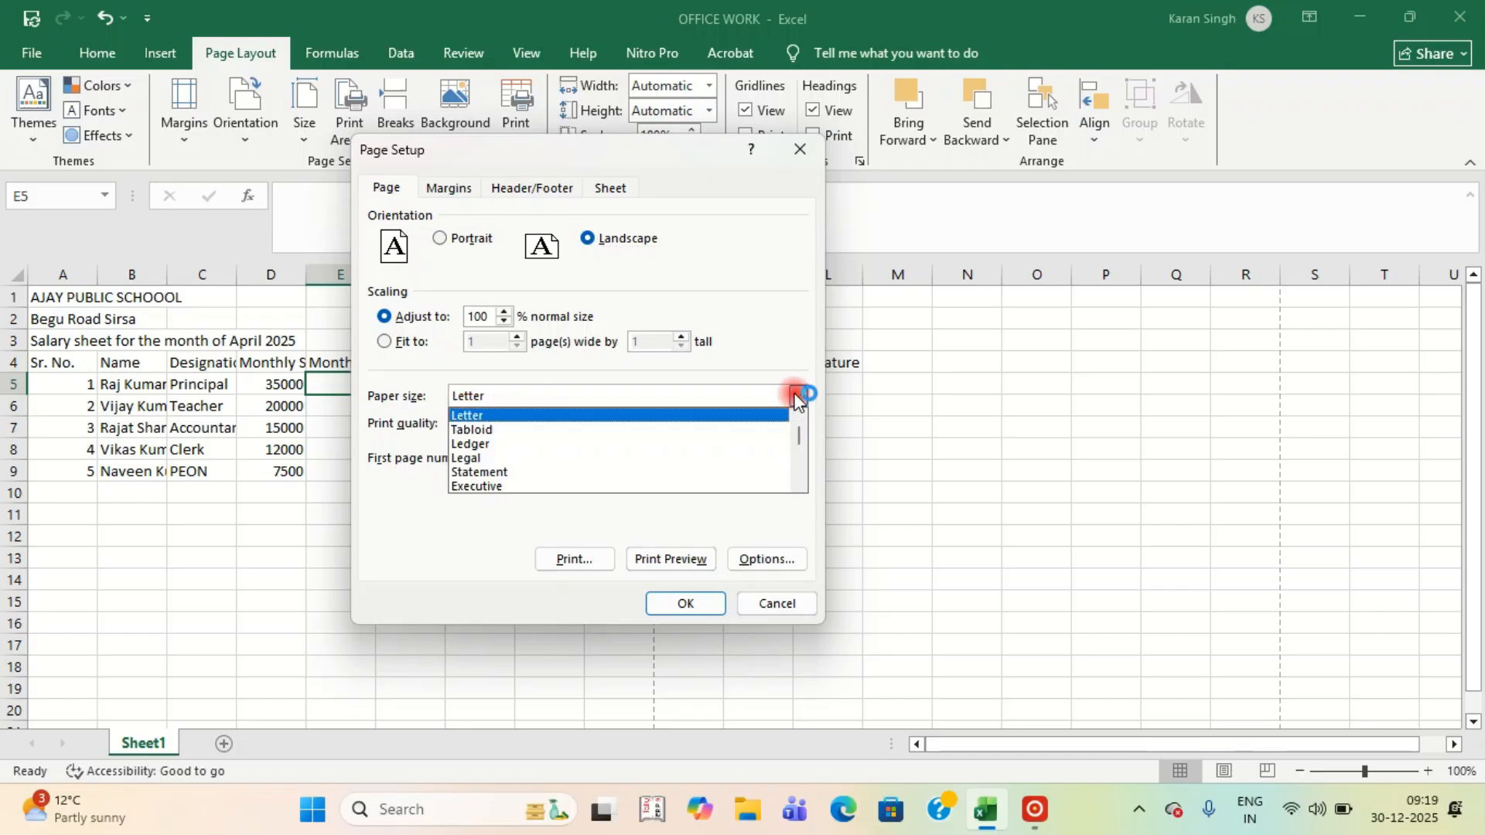
pyautogui.scroll(-1, 642, 455)
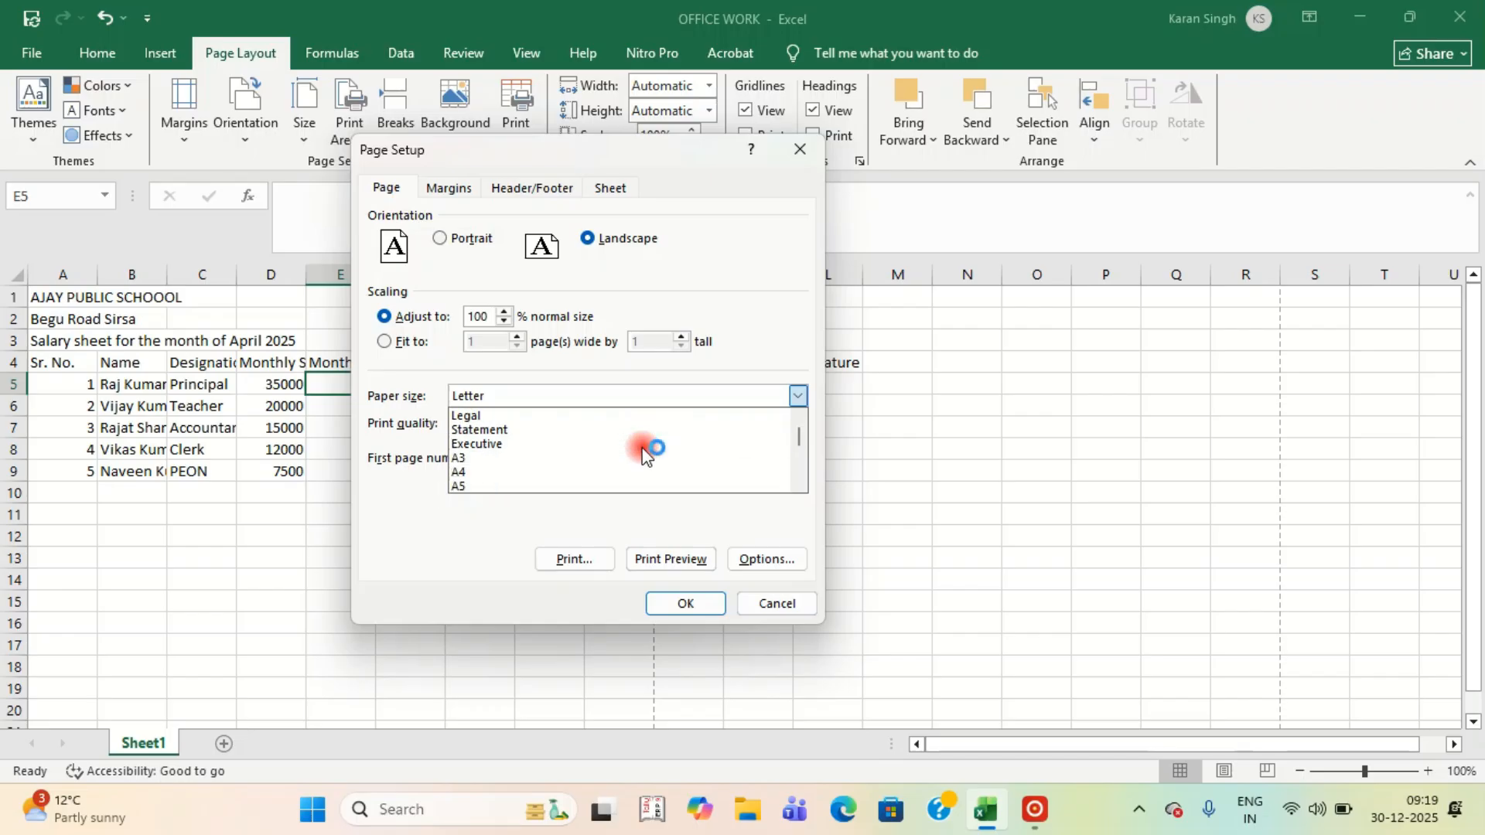
pyautogui.click(467, 473)
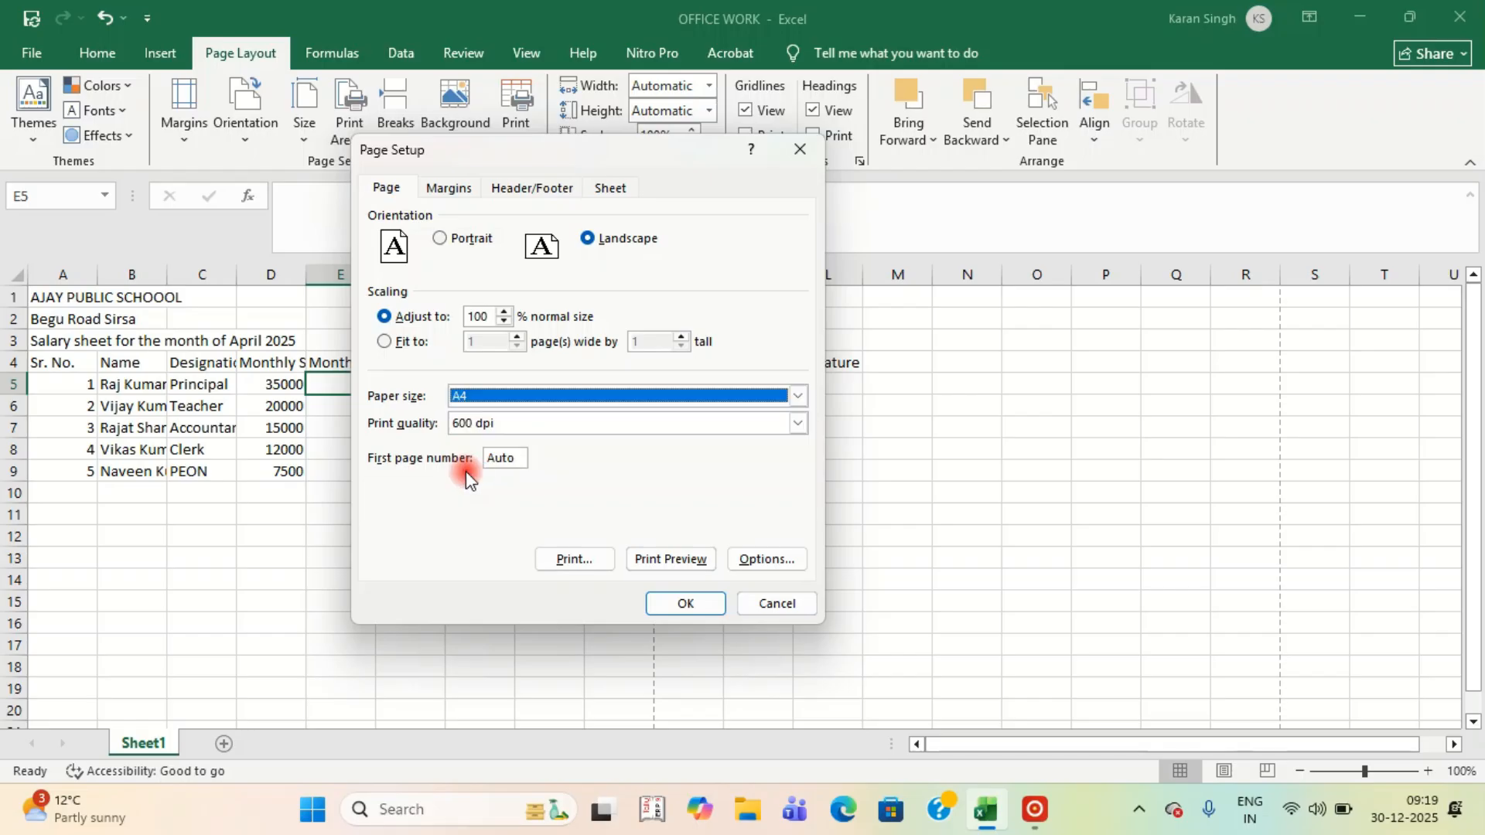
pyautogui.click(687, 615)
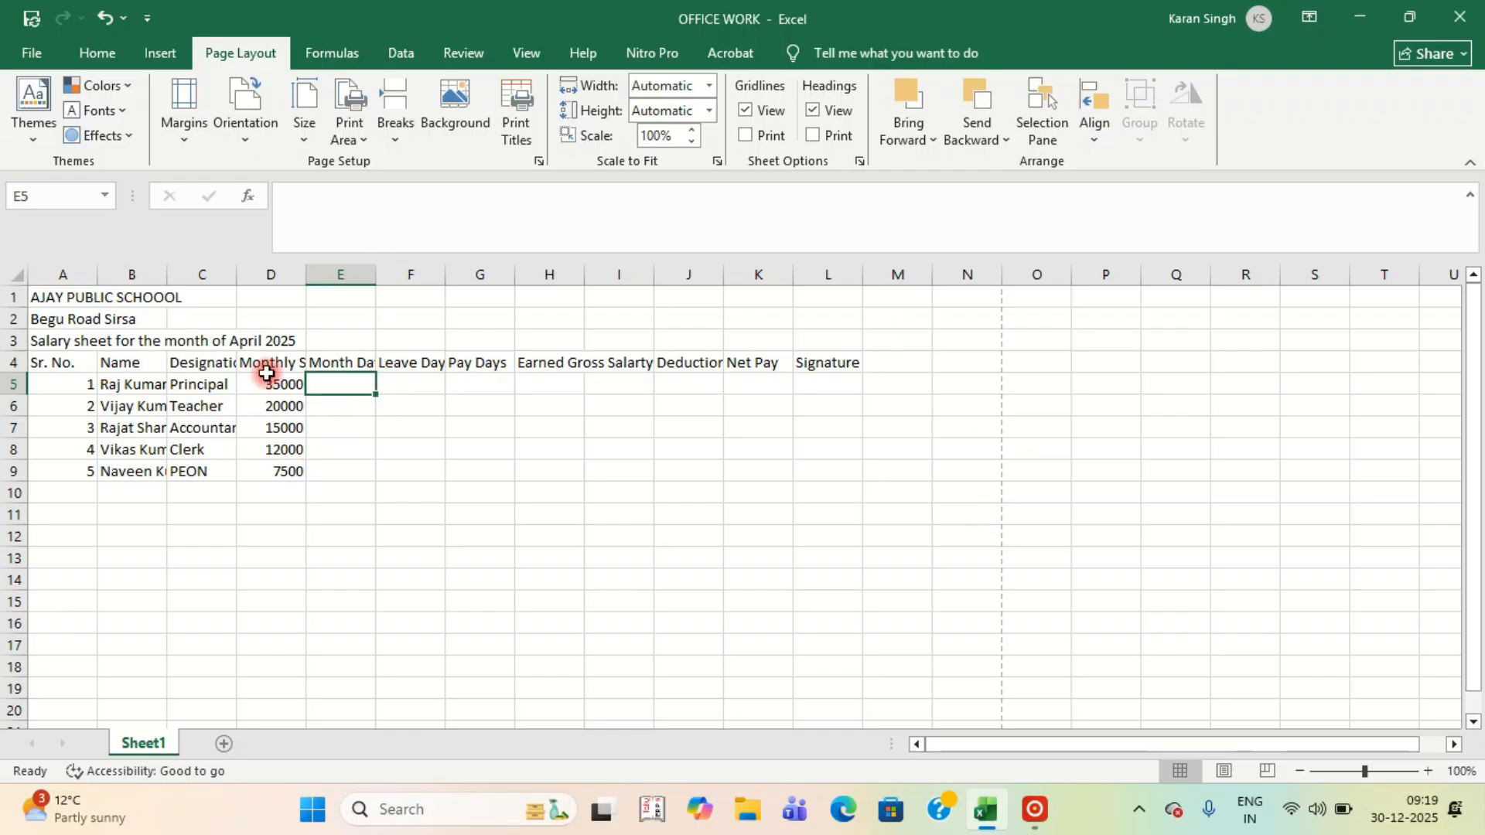
pyautogui.click(207, 272)
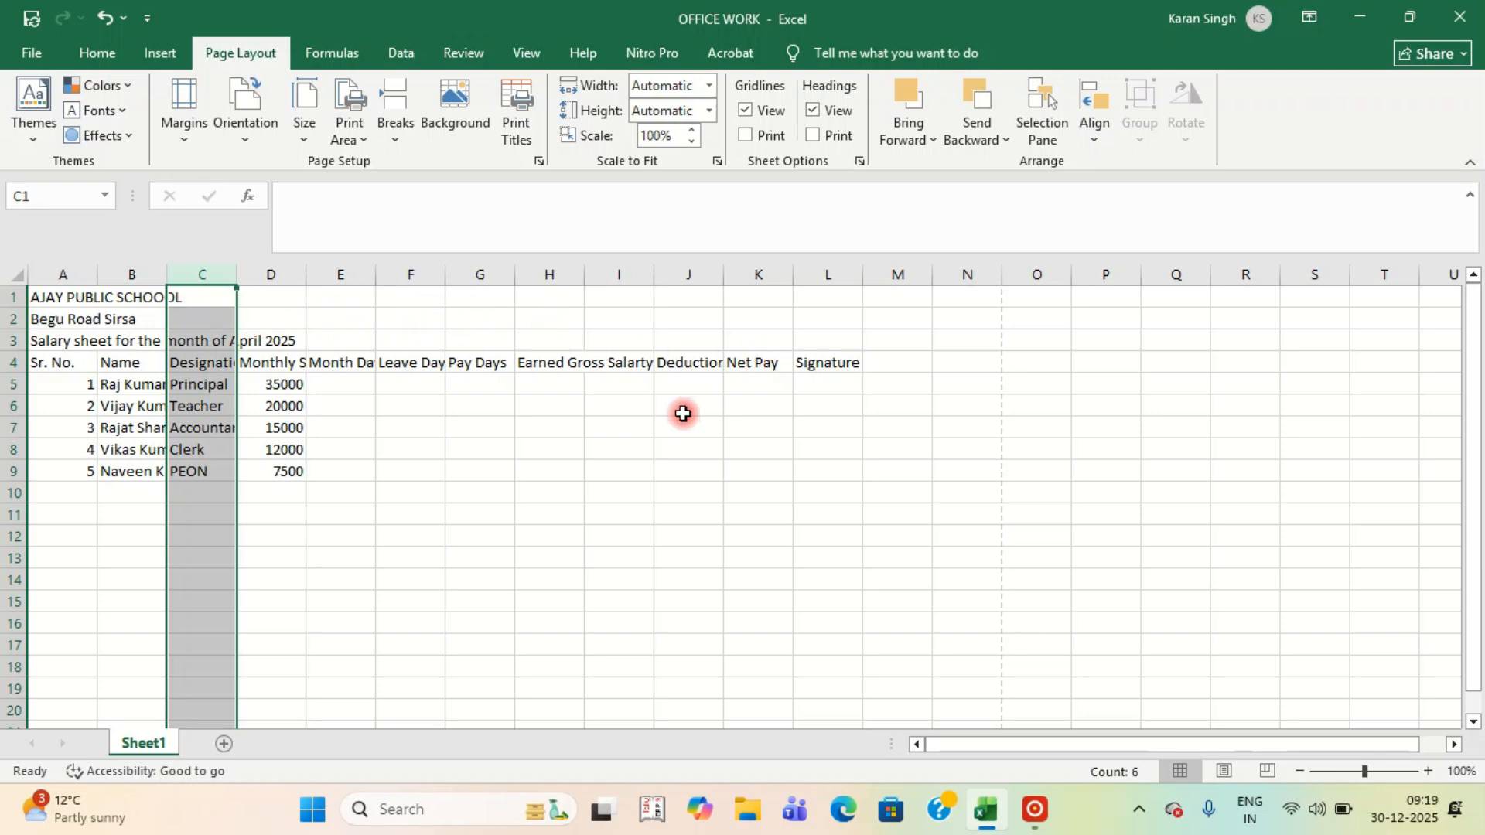
# AutoFit columns A to L to their contents and narrow column A for the serial numbers.
pyautogui.moveTo(59, 278); pyautogui.dragTo(802, 290)
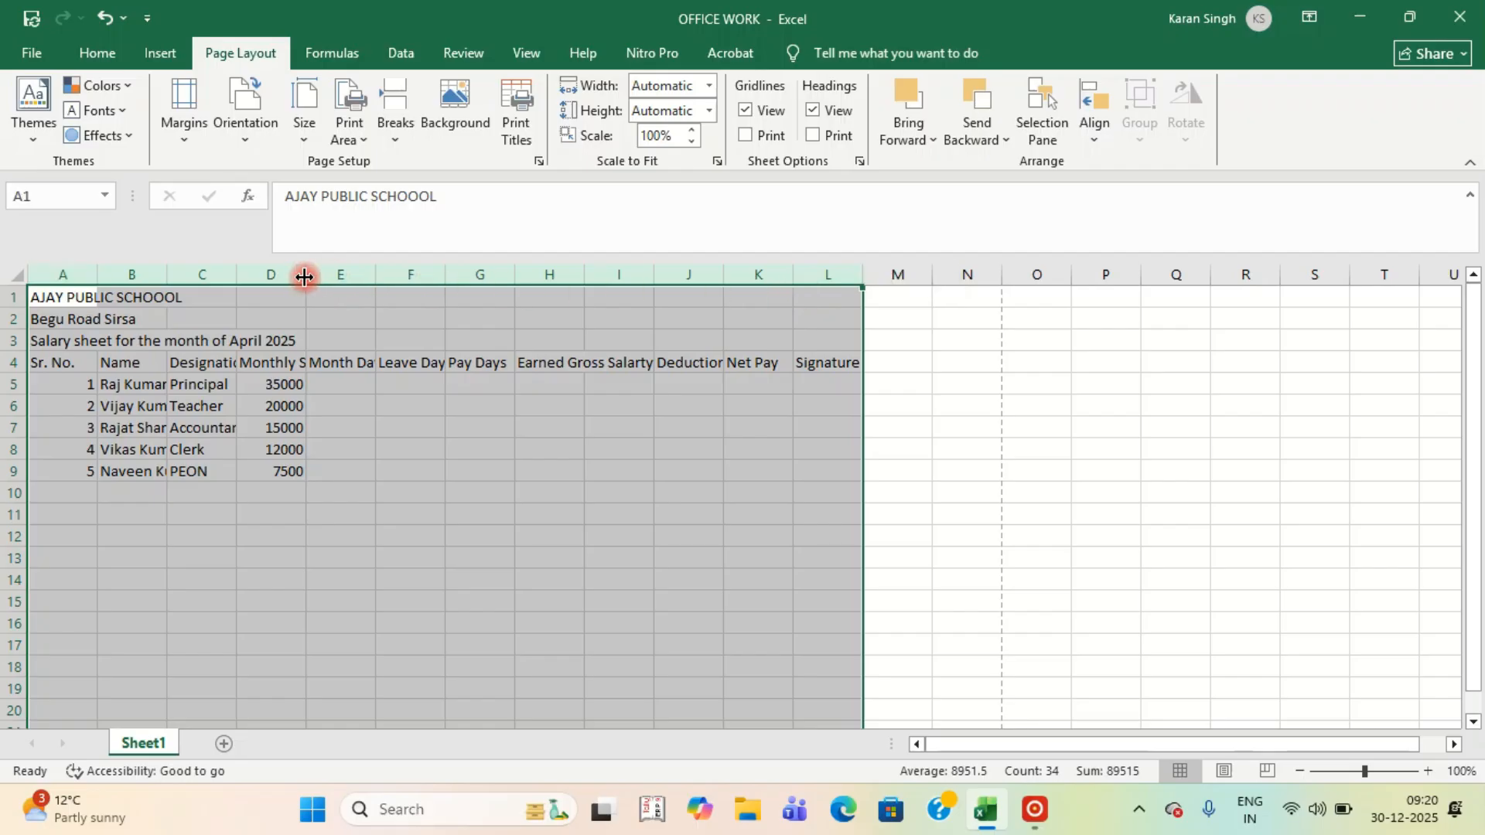
pyautogui.doubleClick(304, 277)
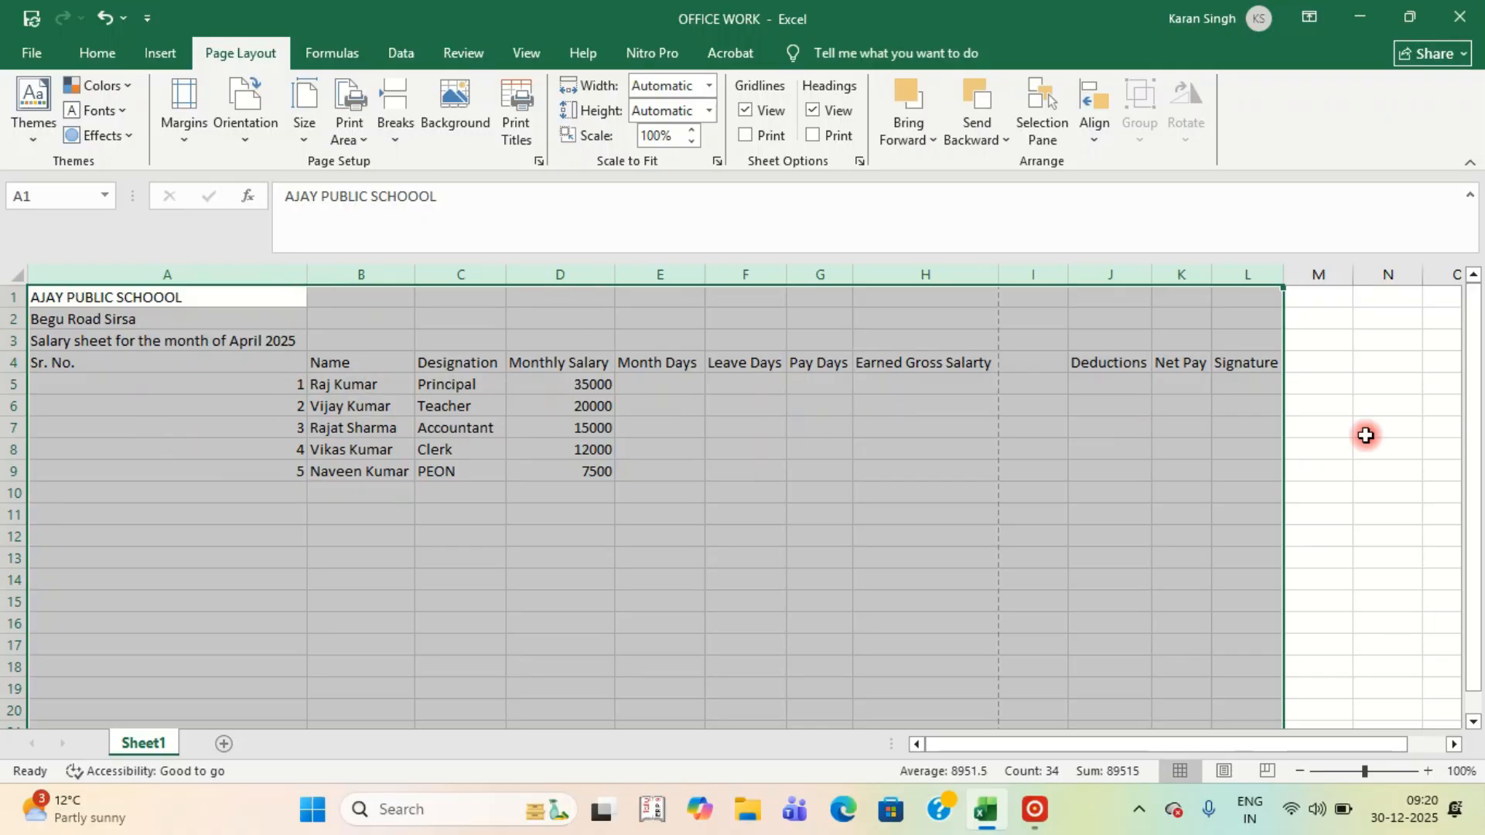
pyautogui.click(129, 297)
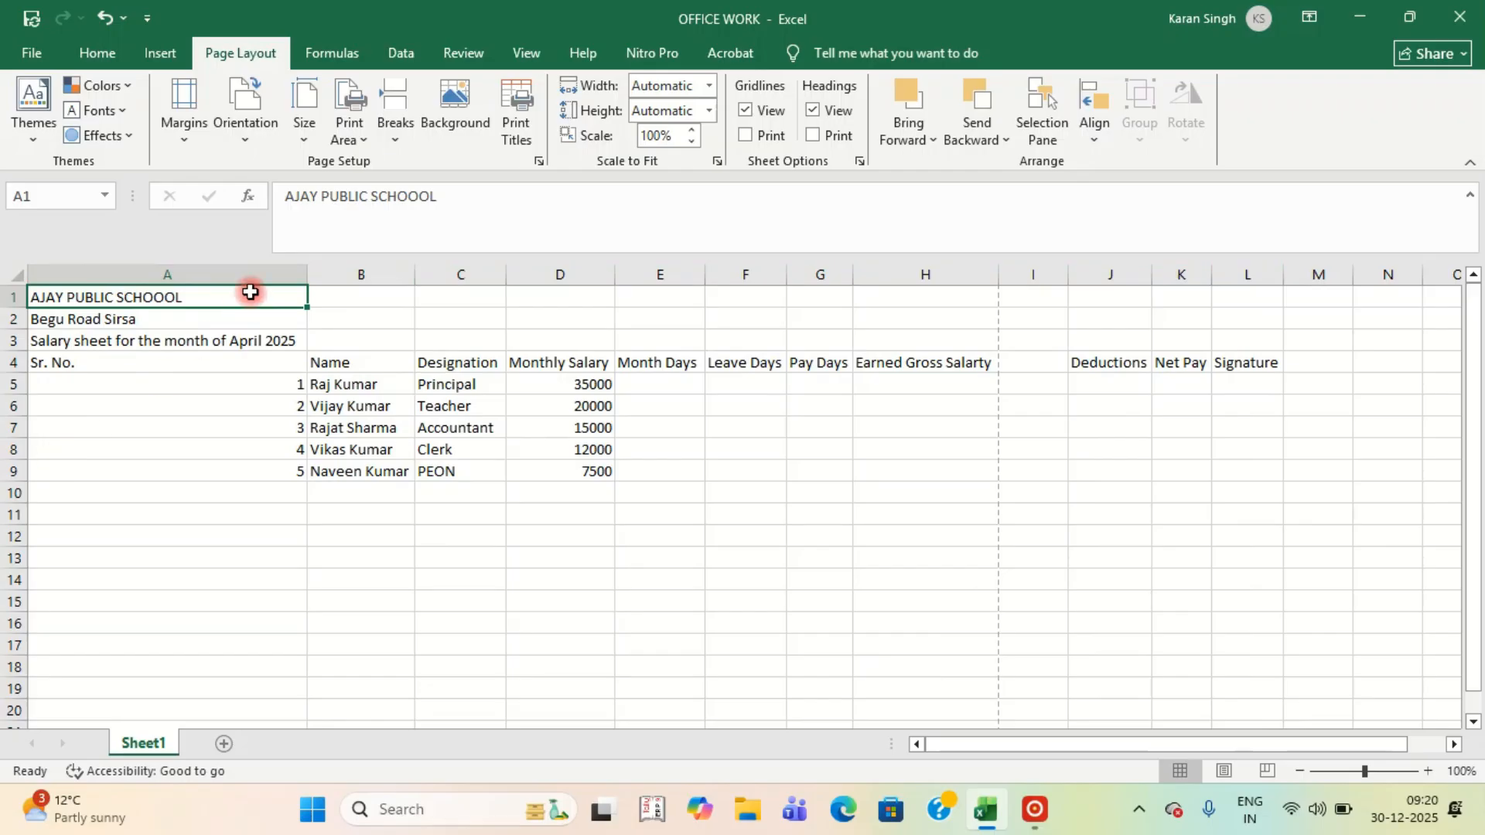
pyautogui.moveTo(301, 275); pyautogui.dragTo(72, 309)
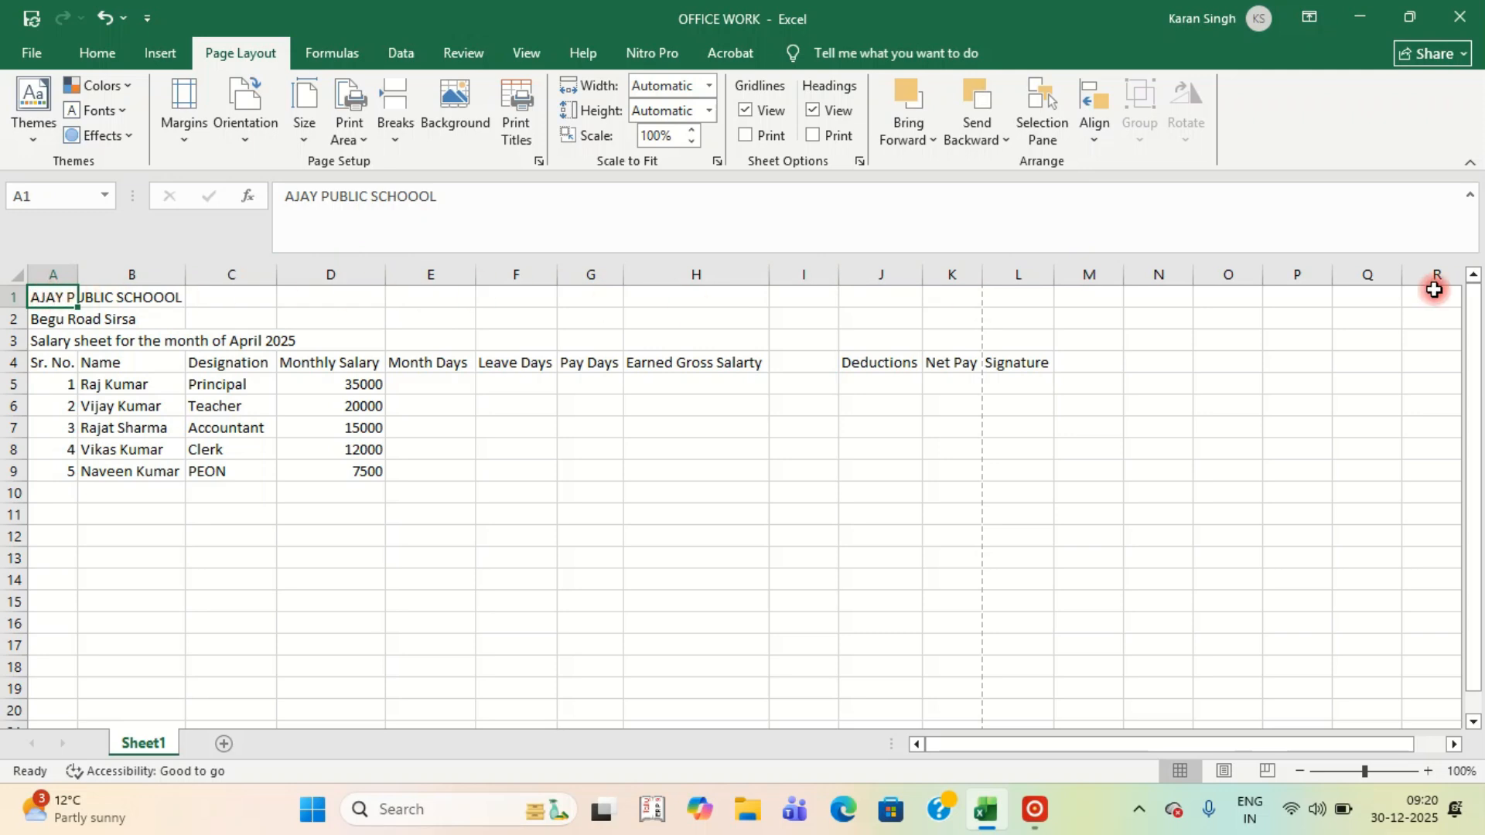
pyautogui.click(320, 298)
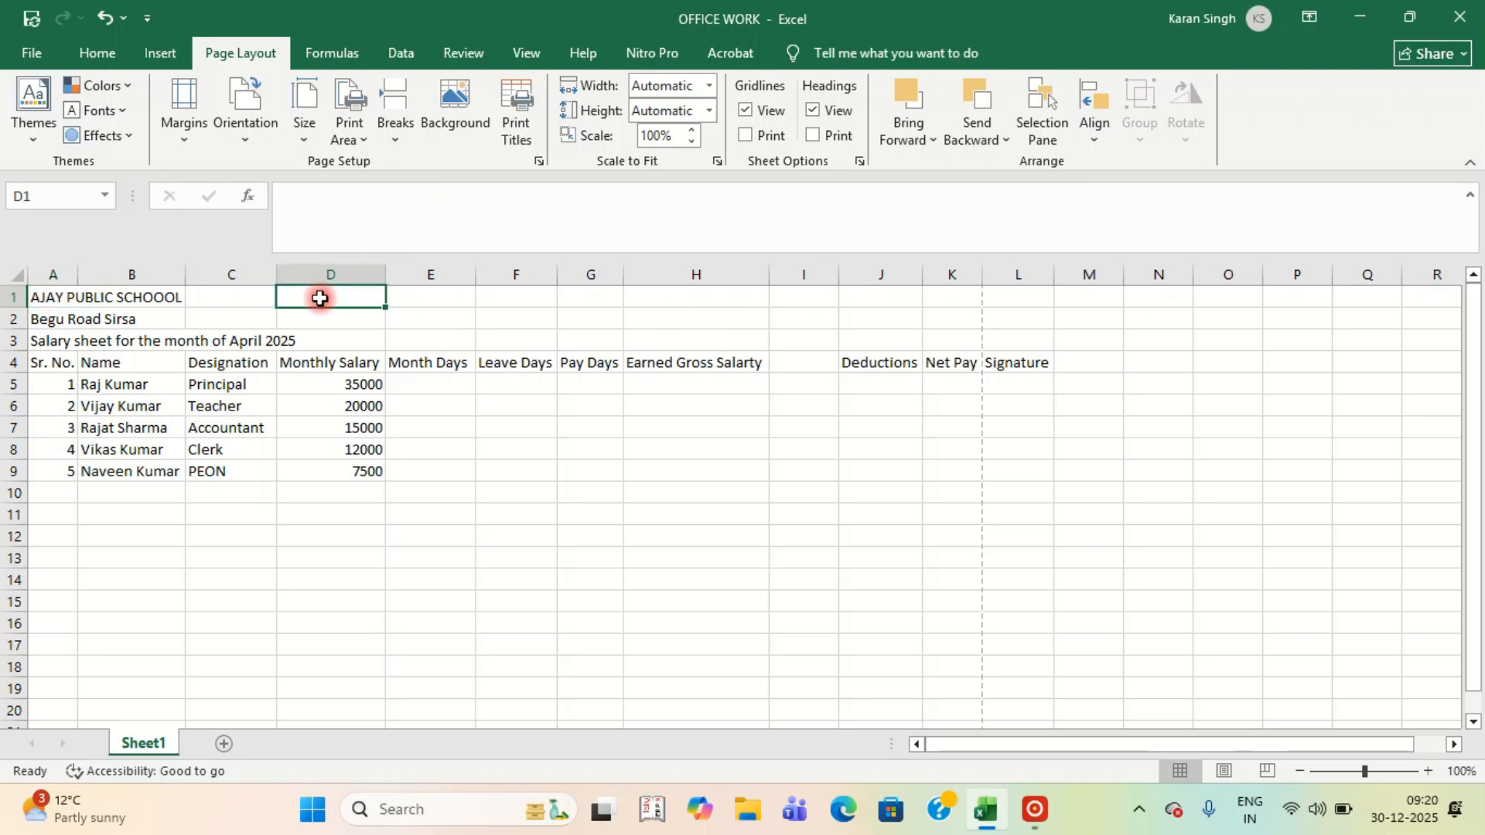
pyautogui.moveTo(320, 299); pyautogui.dragTo(646, 302)
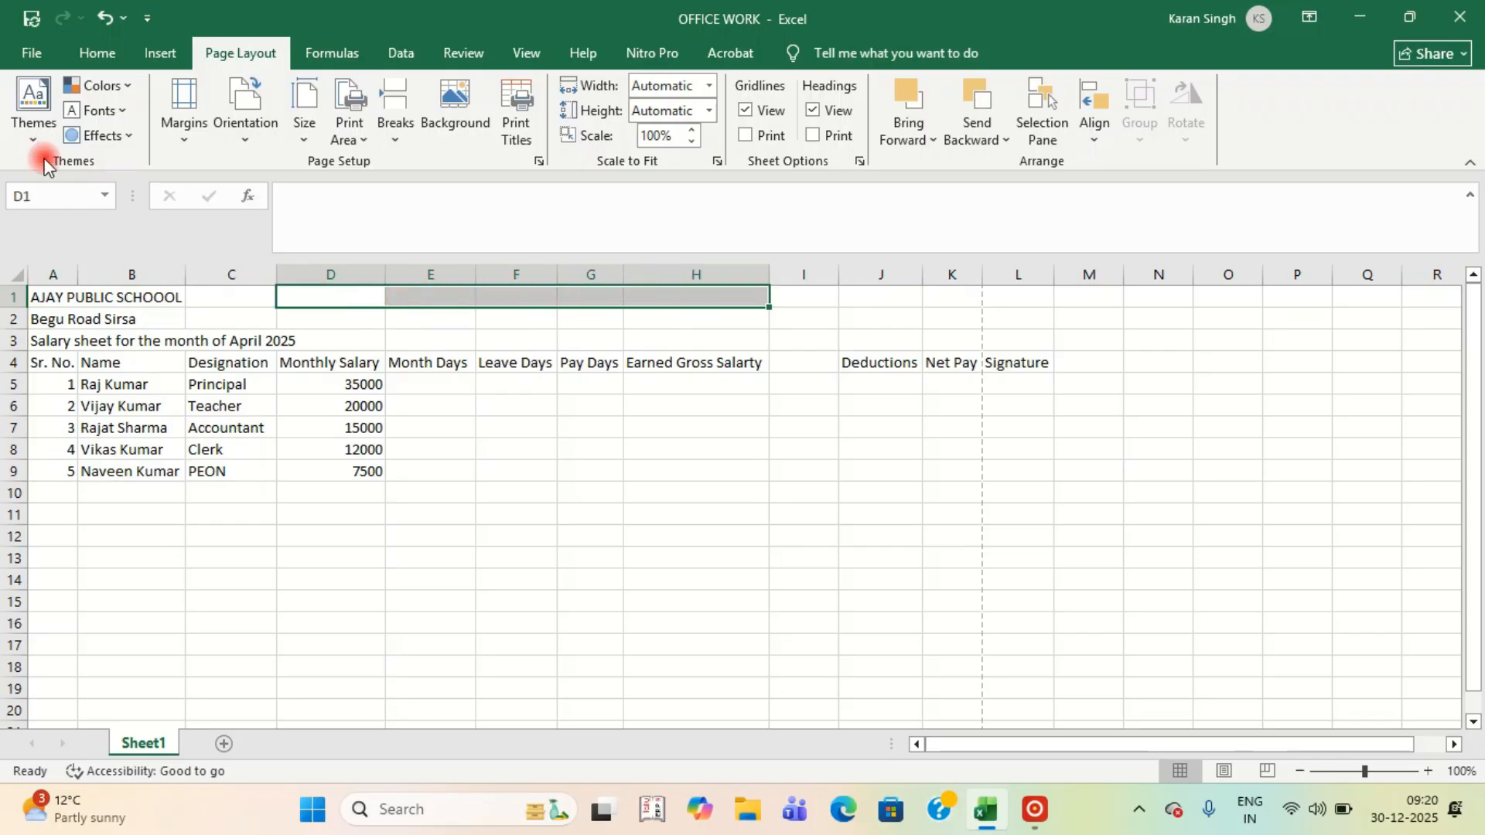
# Merge and centre the school name across A1:L1.
pyautogui.click(95, 55)
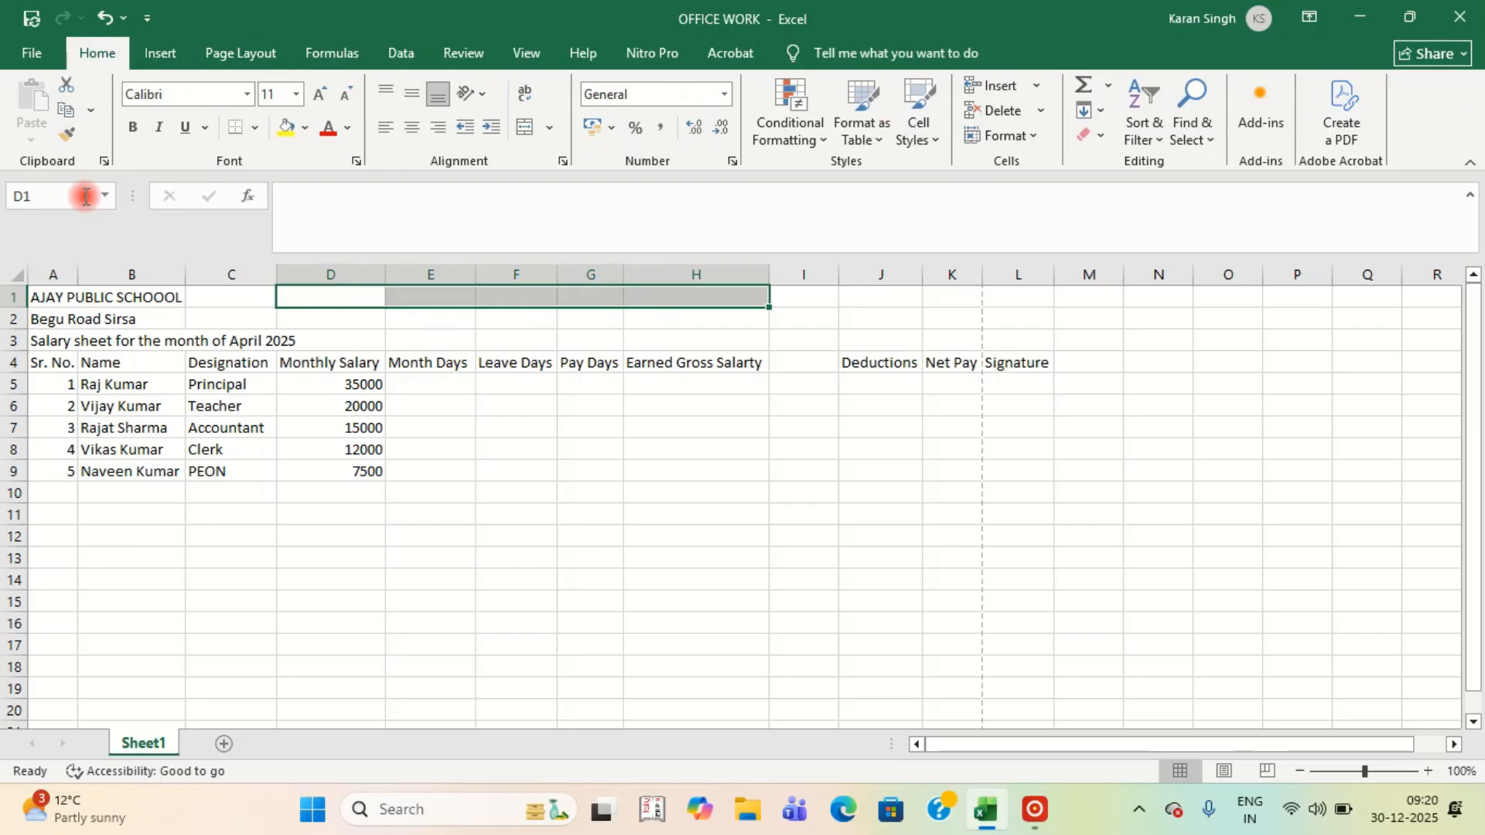
pyautogui.click(52, 297)
pyautogui.moveTo(51, 298); pyautogui.dragTo(1007, 300)
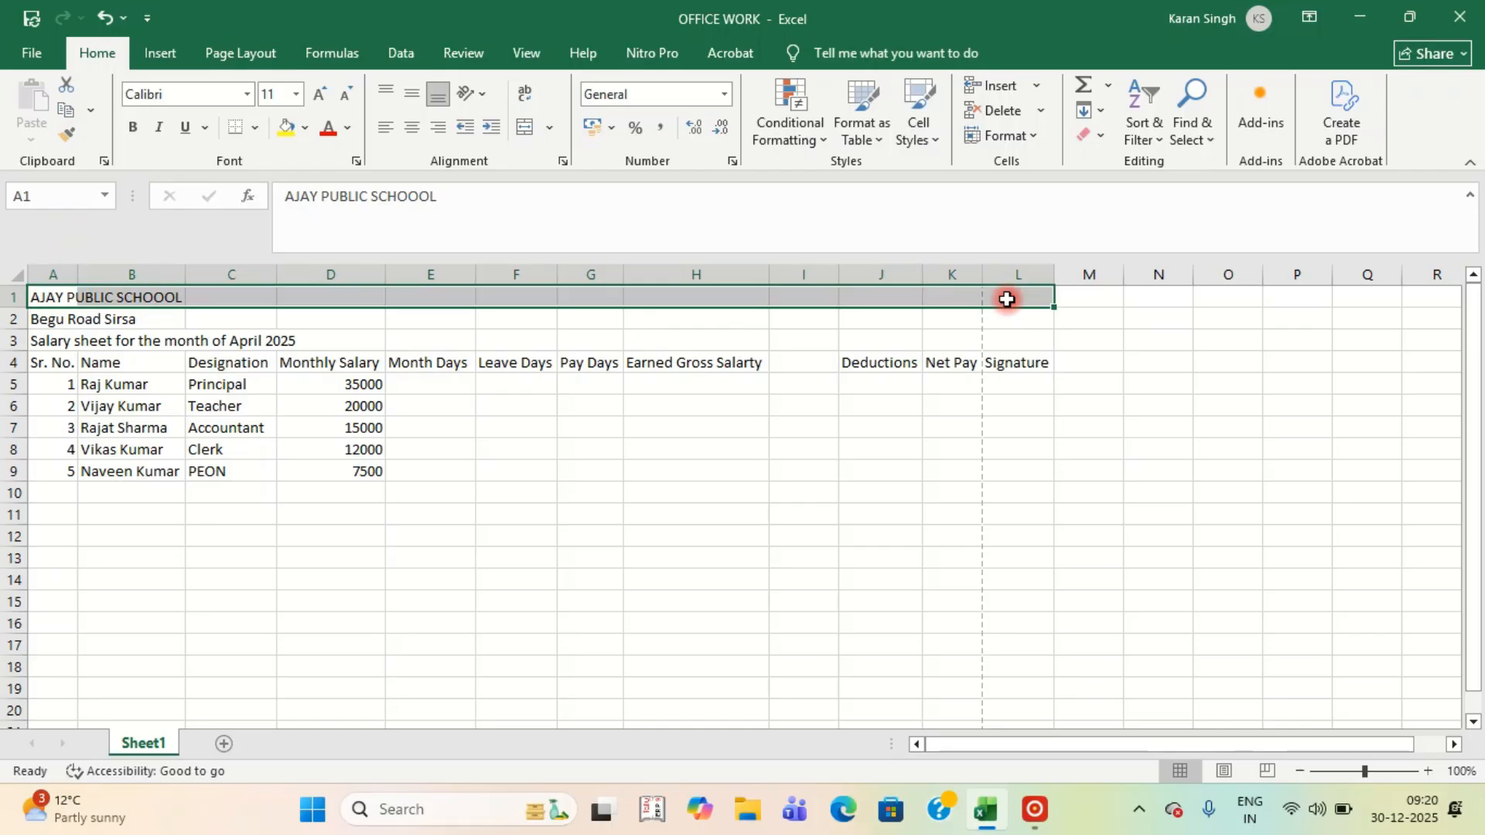
pyautogui.click(526, 128)
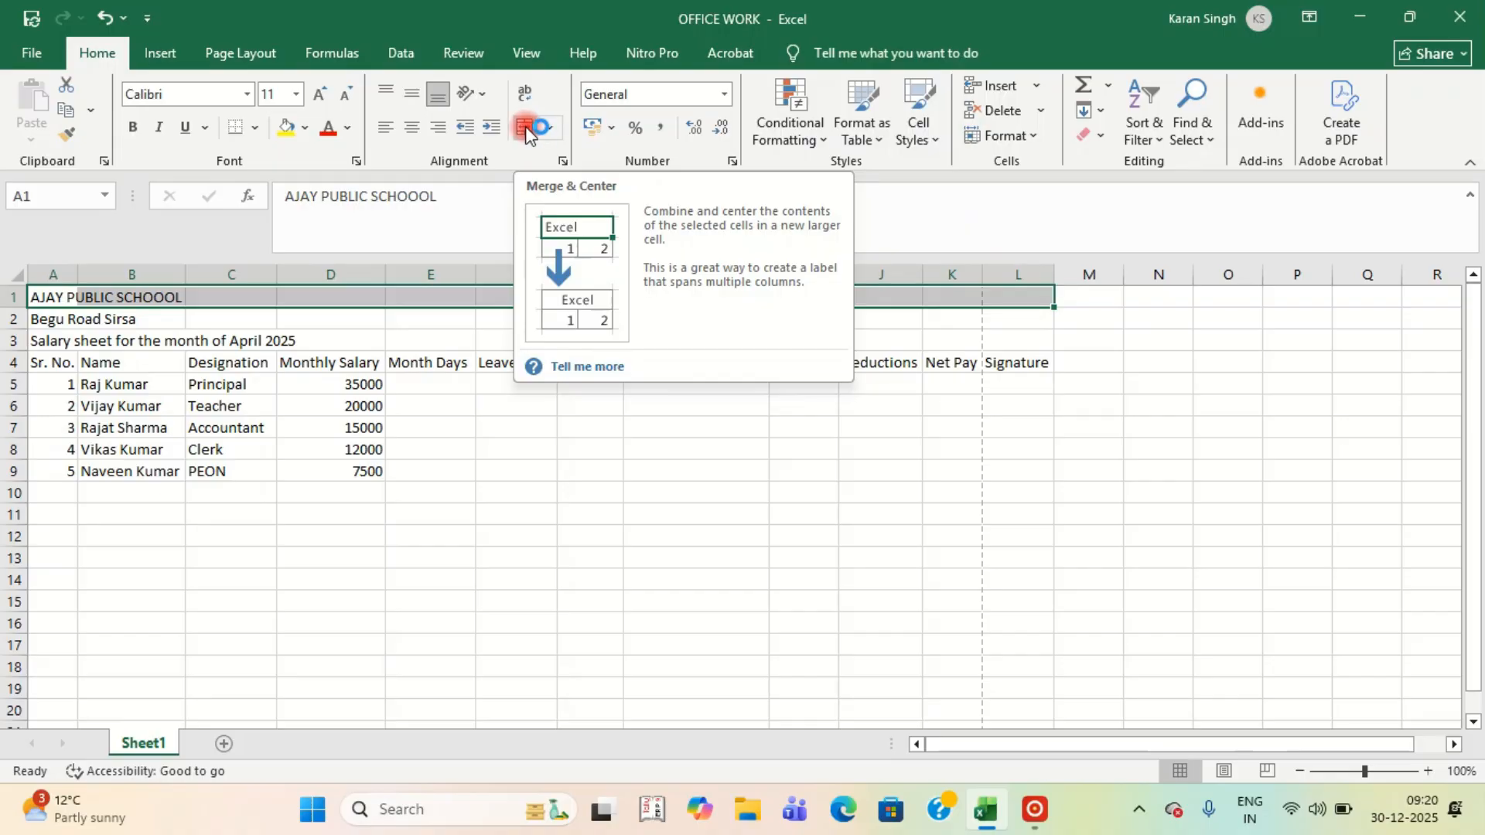
pyautogui.click(526, 127)
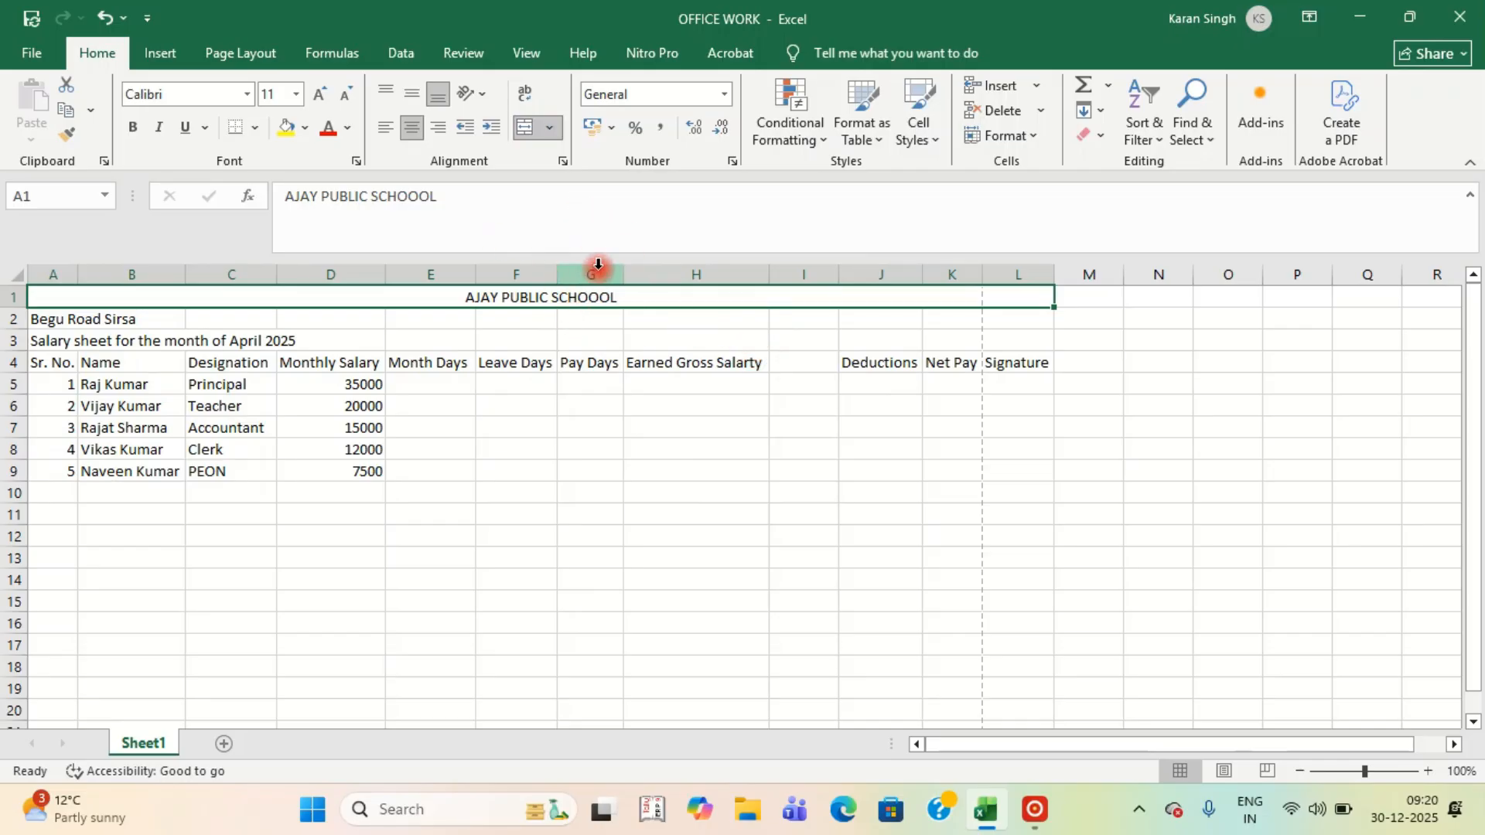
# Enlarge the AJAY PUBLIC SCHOOOL title to 24 point.
pyautogui.click(319, 93)
pyautogui.click(319, 94)
pyautogui.click(320, 93)
pyautogui.click(319, 94)
pyautogui.click(319, 94)
pyautogui.click(320, 96)
pyautogui.click(321, 96)
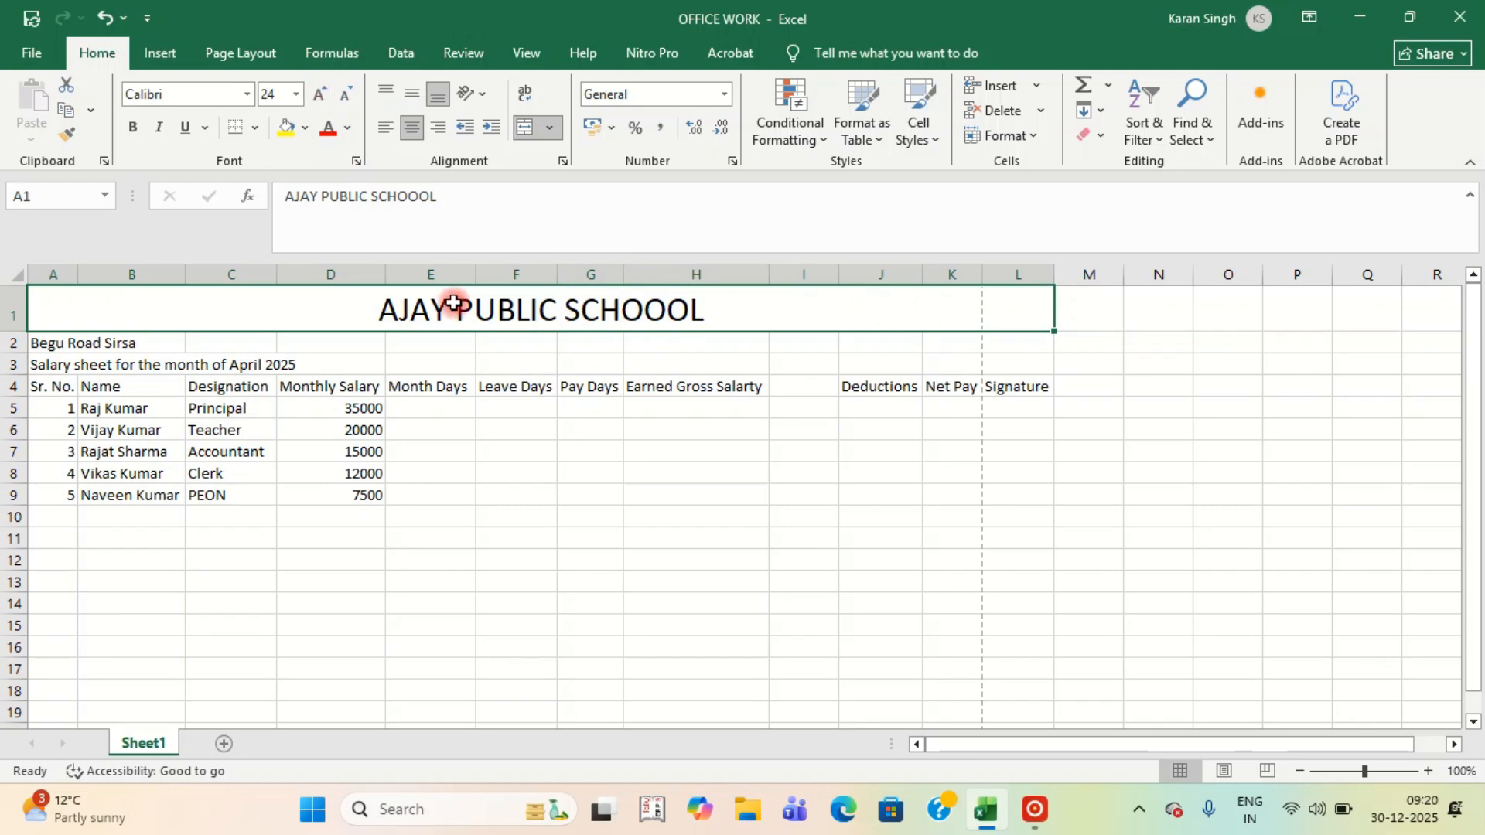
pyautogui.click(617, 489)
pyautogui.click(531, 313)
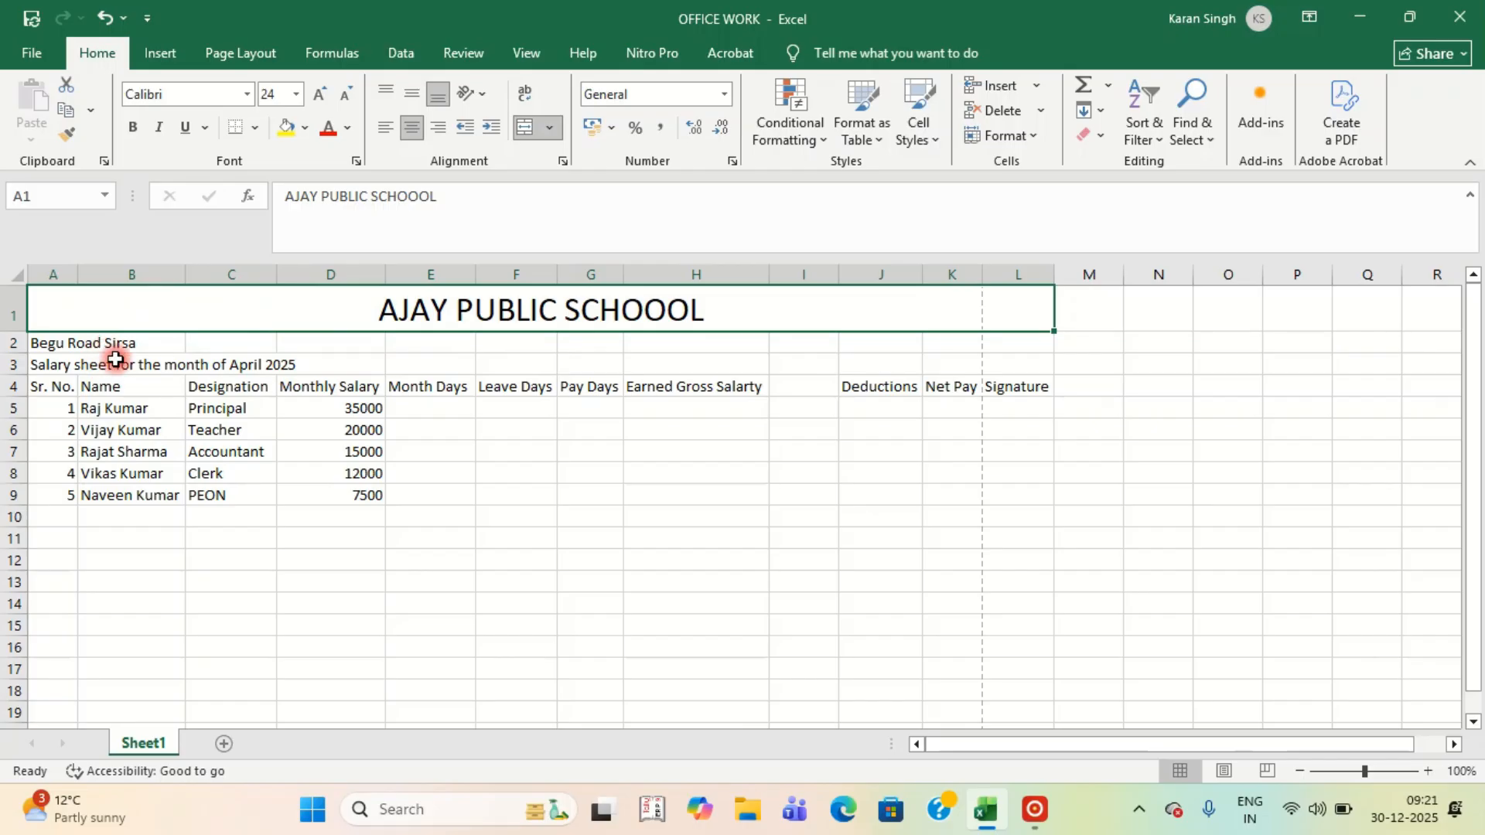
# Try painting the title's format onto rows 2 and 3, then undo the mistaken paste.
pyautogui.click(71, 139)
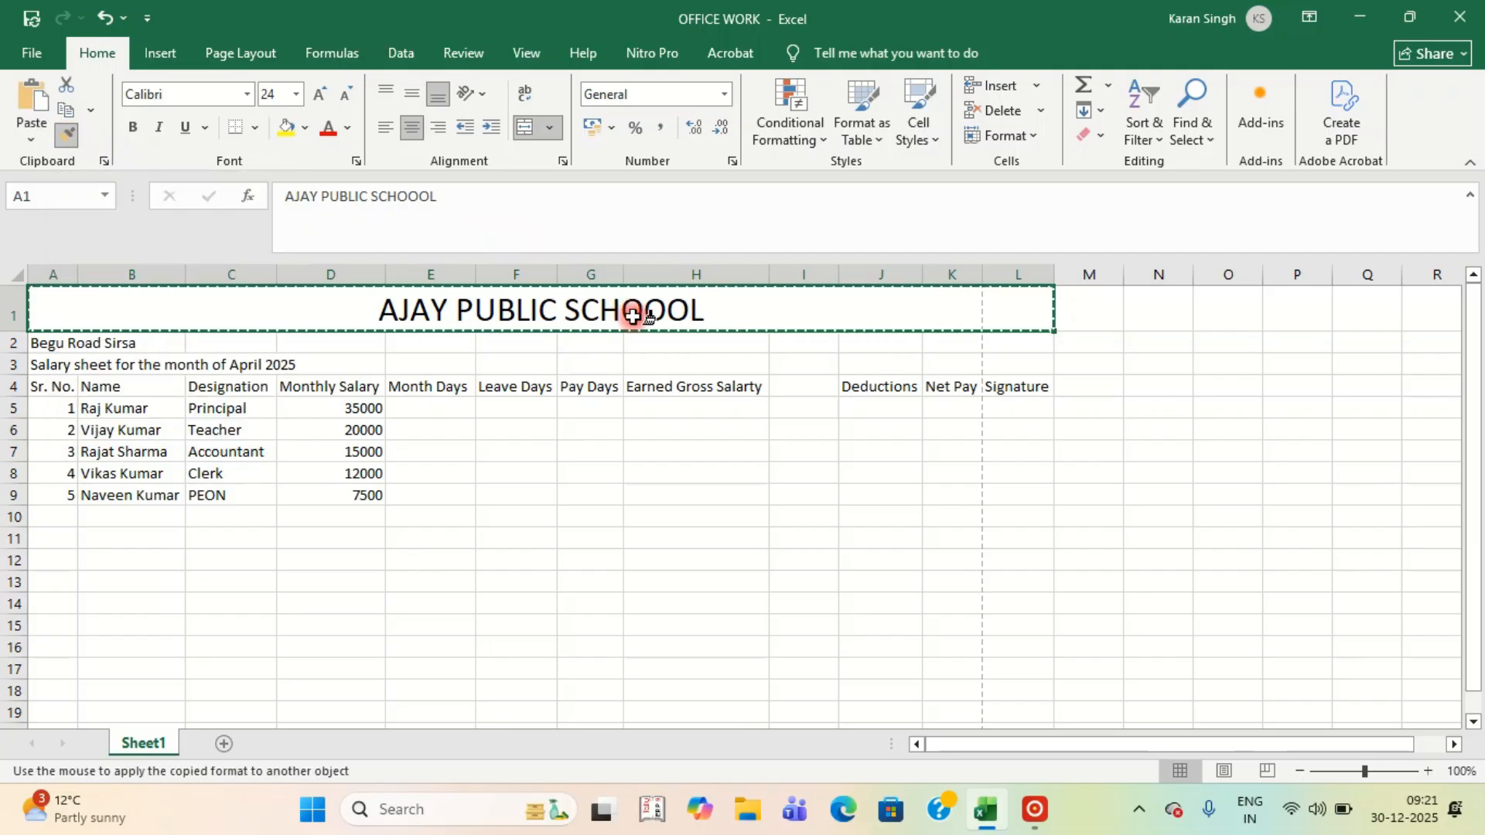
pyautogui.moveTo(108, 343); pyautogui.dragTo(1002, 358)
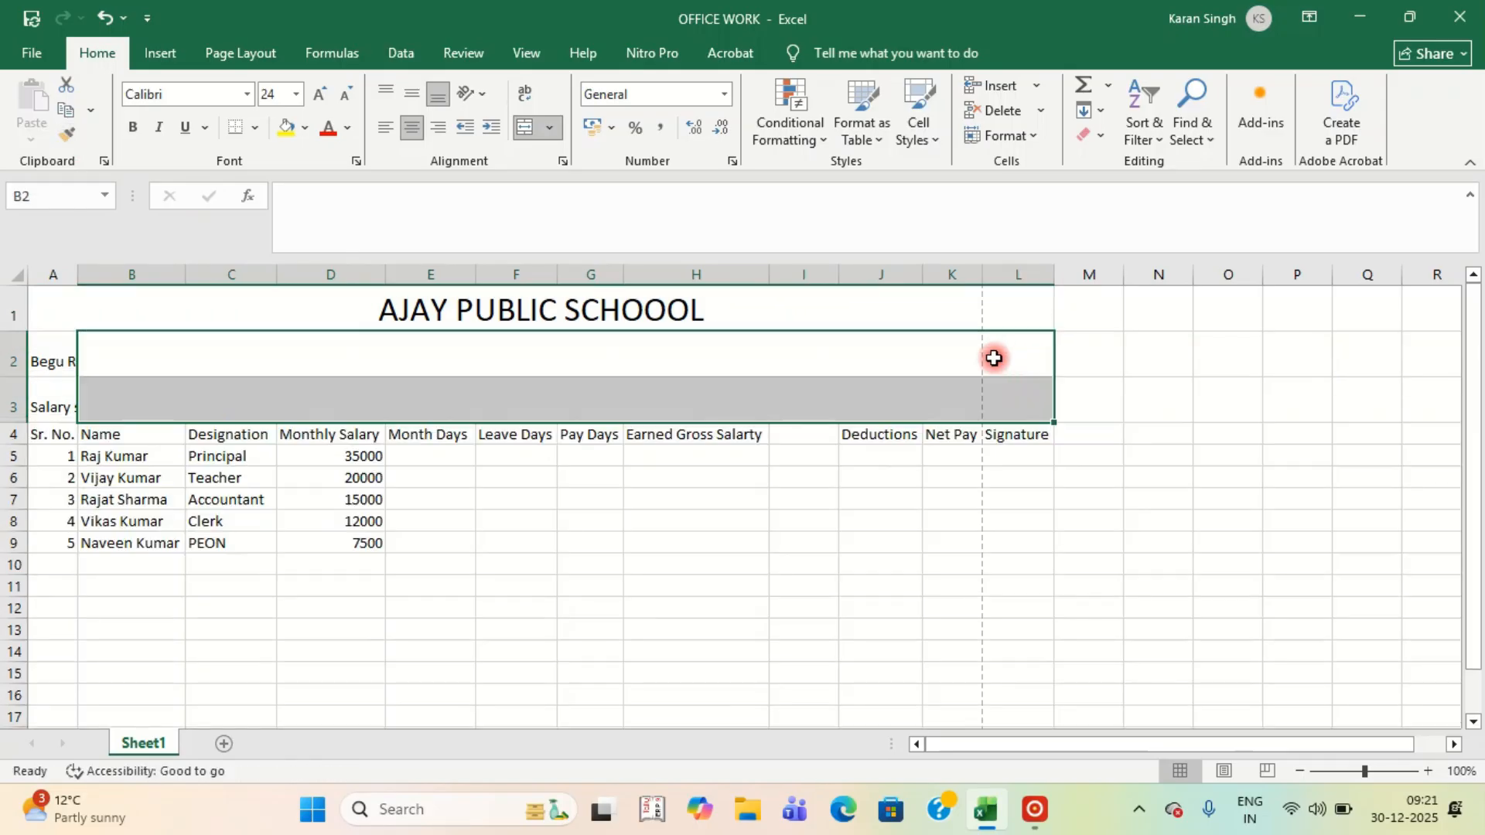
pyautogui.click(504, 345)
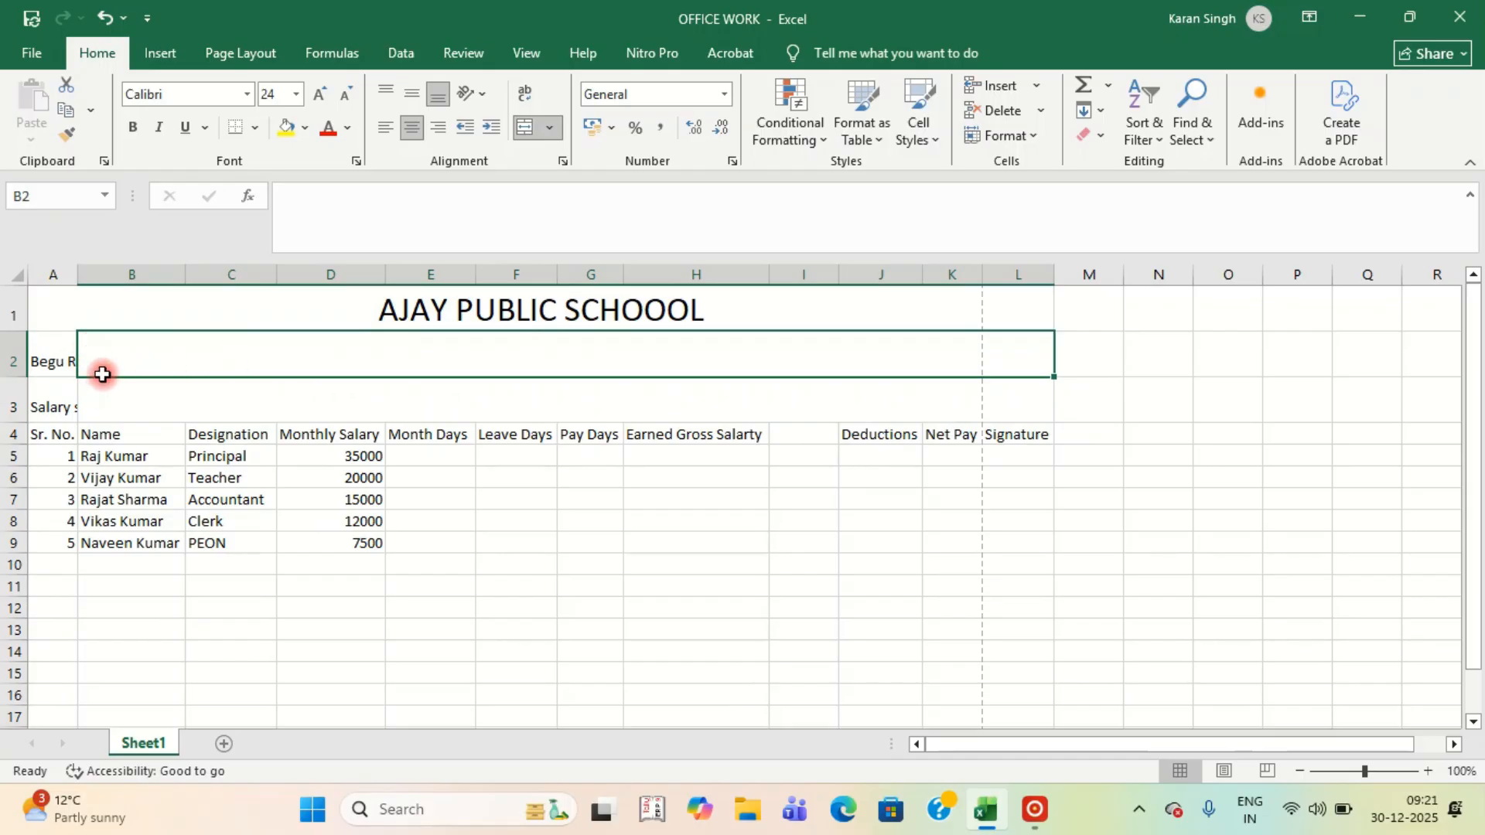
pyautogui.click(102, 18)
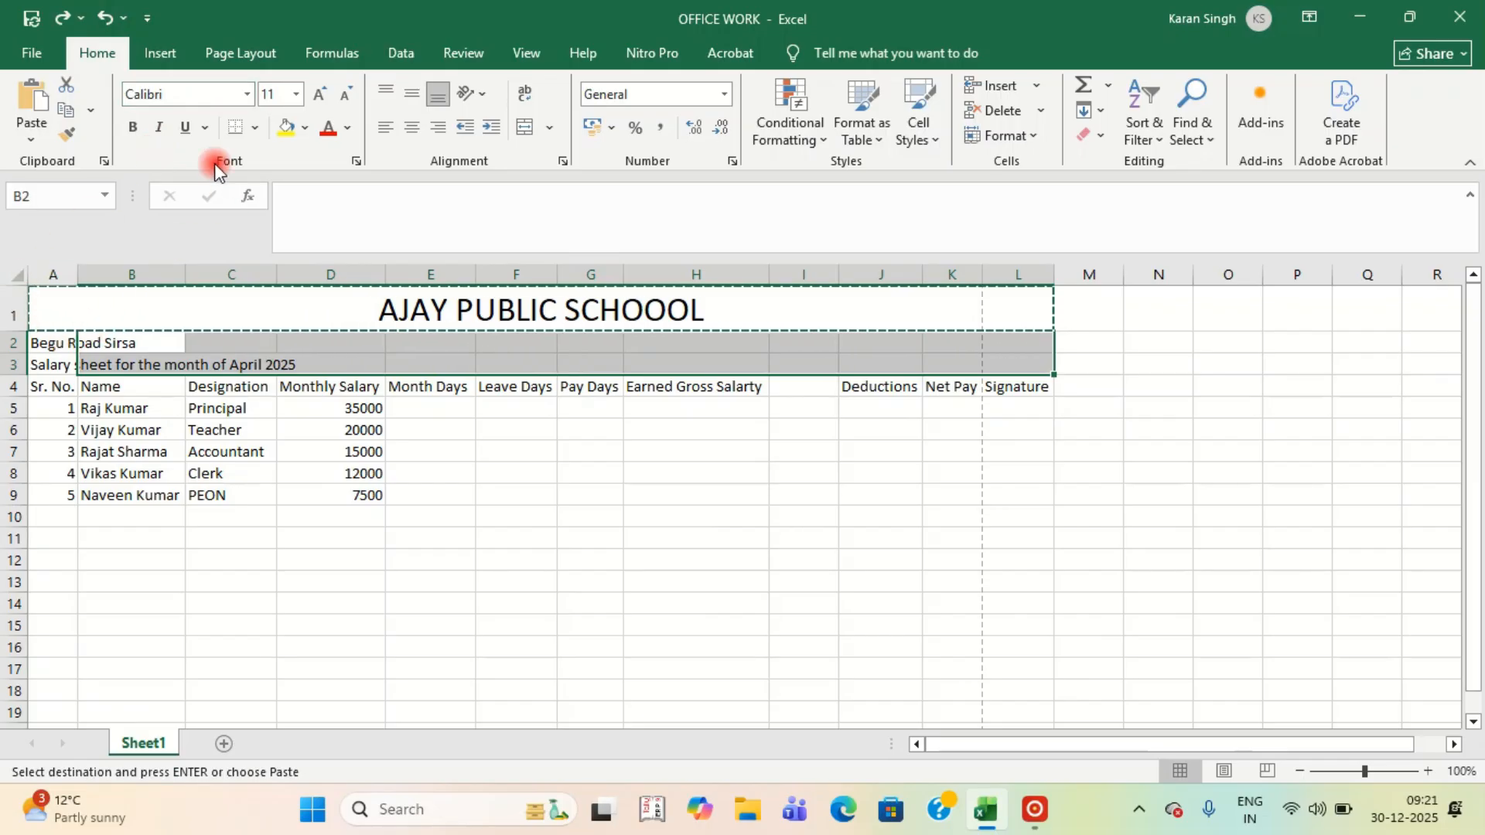
pyautogui.press('Escape')
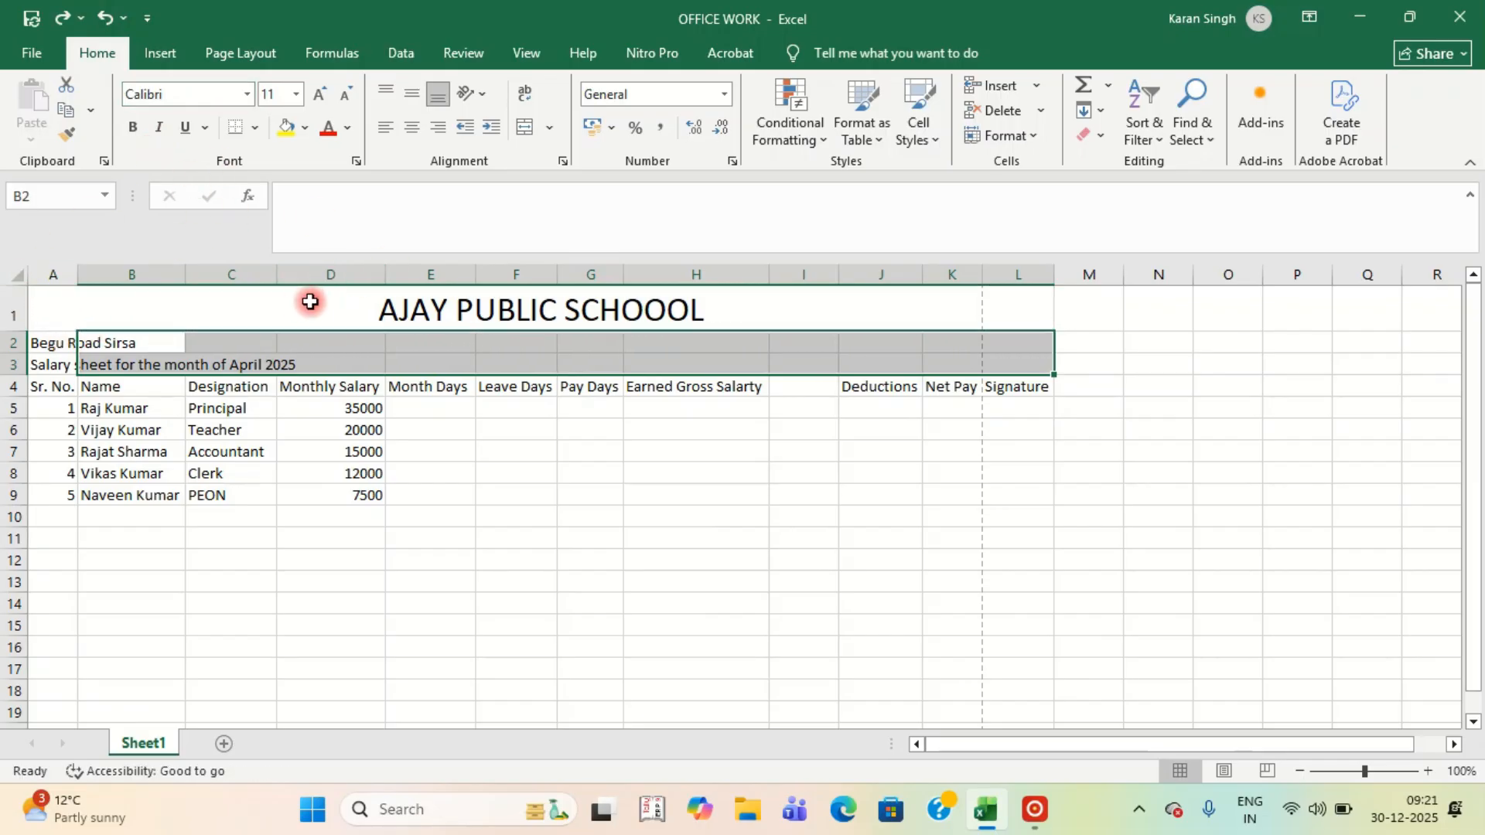
# Paint A1's merged, centred 24 pt format across A2:L3 for the address and month lines.
pyautogui.click(318, 301)
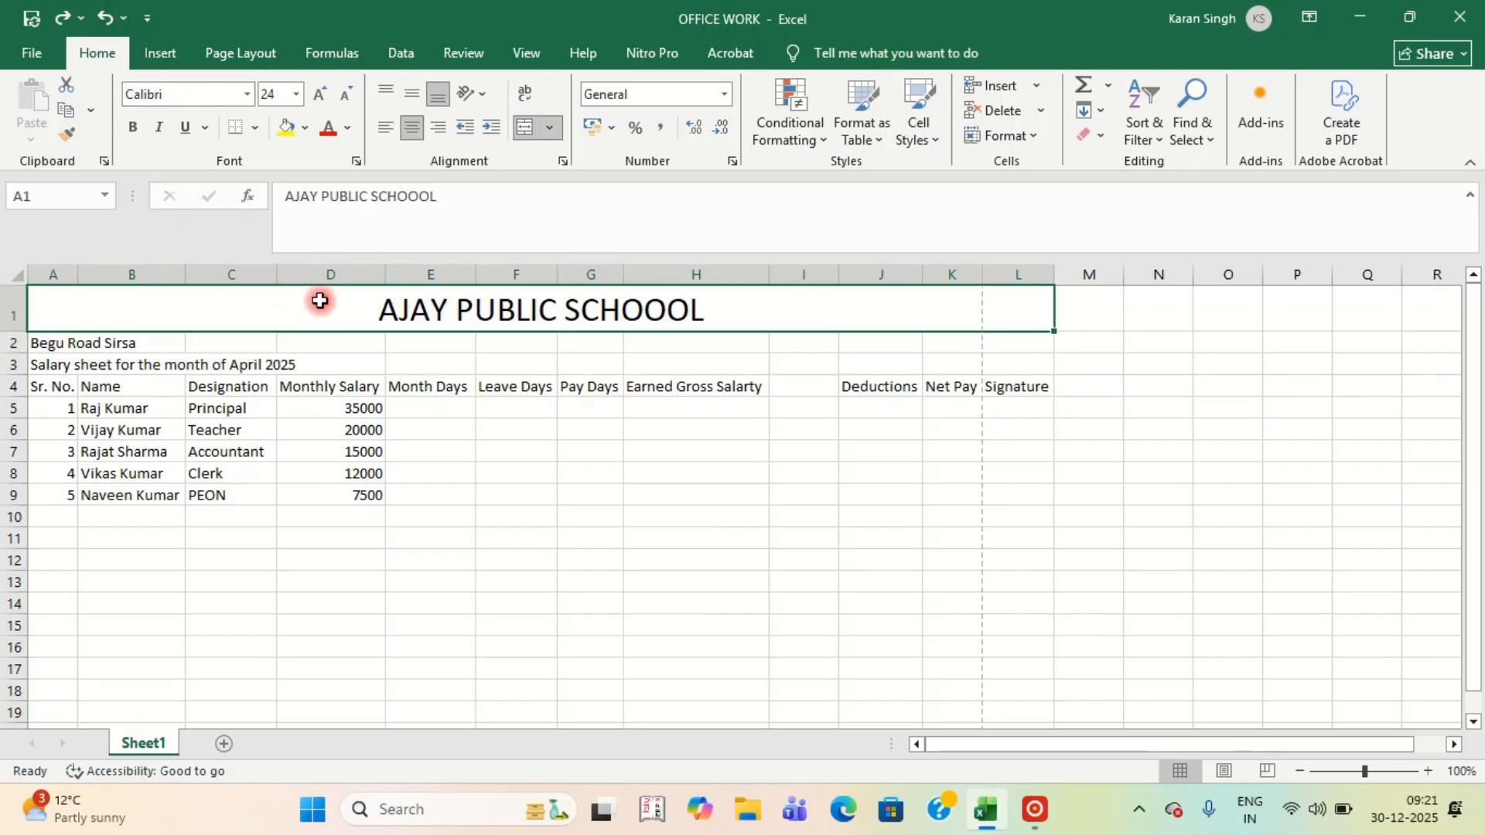
pyautogui.click(67, 134)
pyautogui.moveTo(31, 346)
pyautogui.mouseDown()
pyautogui.moveTo(717, 375)
pyautogui.moveTo(998, 368)
pyautogui.mouseUp()
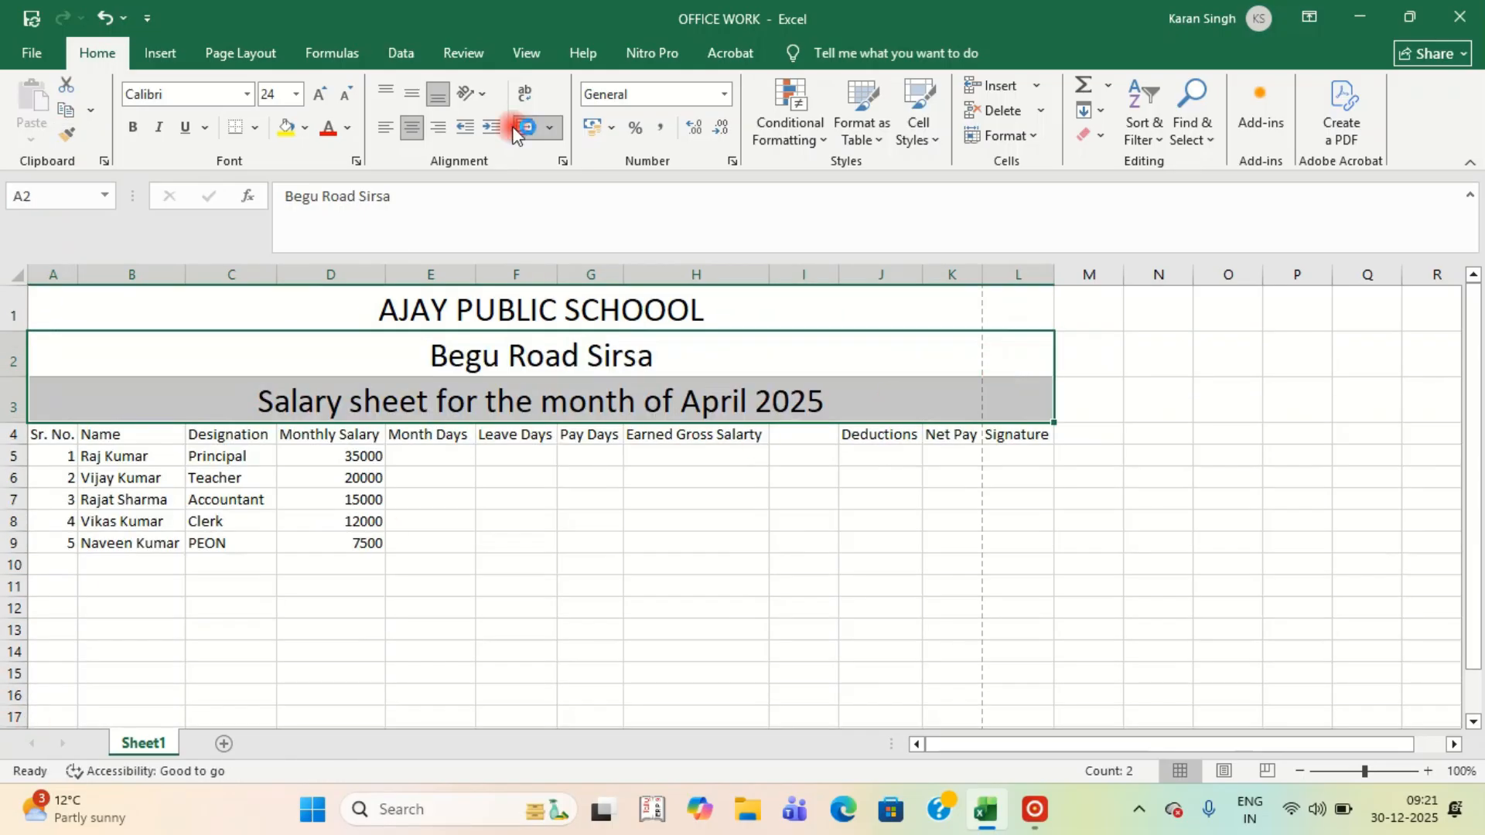
pyautogui.click(514, 504)
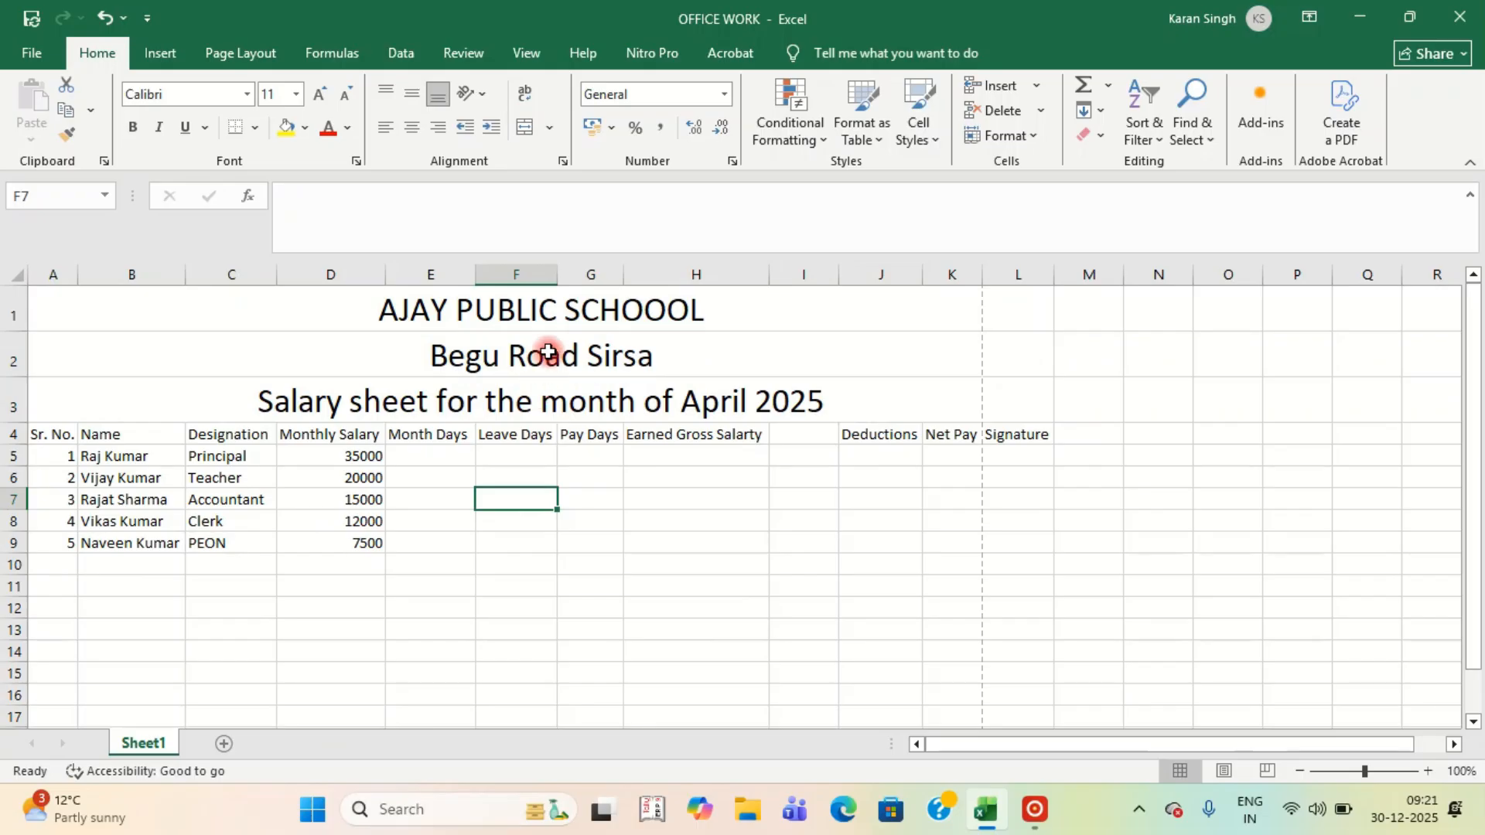
pyautogui.moveTo(541, 352); pyautogui.dragTo(550, 391)
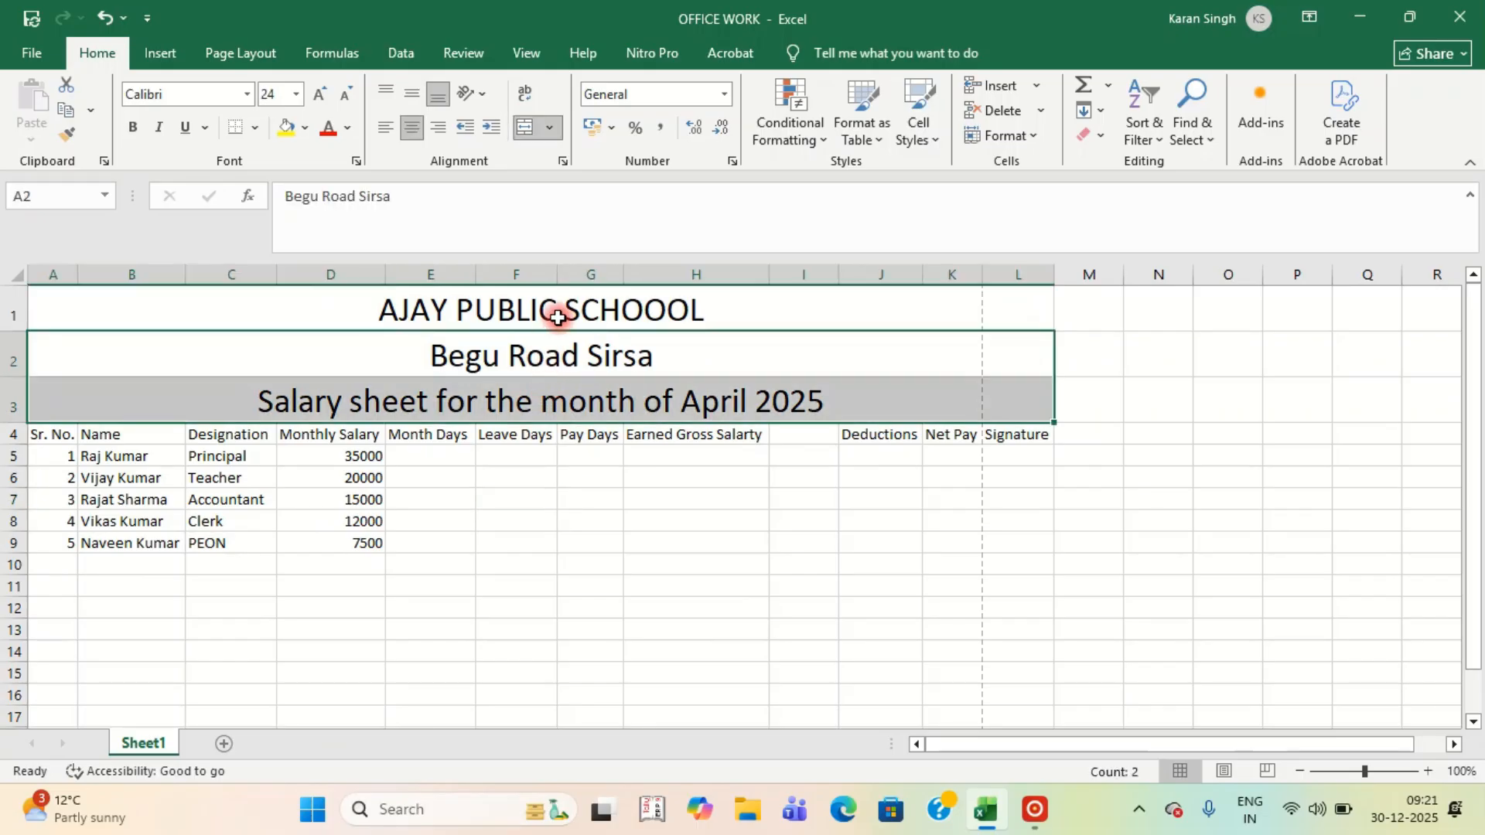
# Shrink the address and month lines with four Decrease Font Size steps.
pyautogui.click(343, 97)
pyautogui.click(343, 97)
pyautogui.click(343, 96)
pyautogui.click(342, 97)
pyautogui.click(342, 96)
pyautogui.click(342, 96)
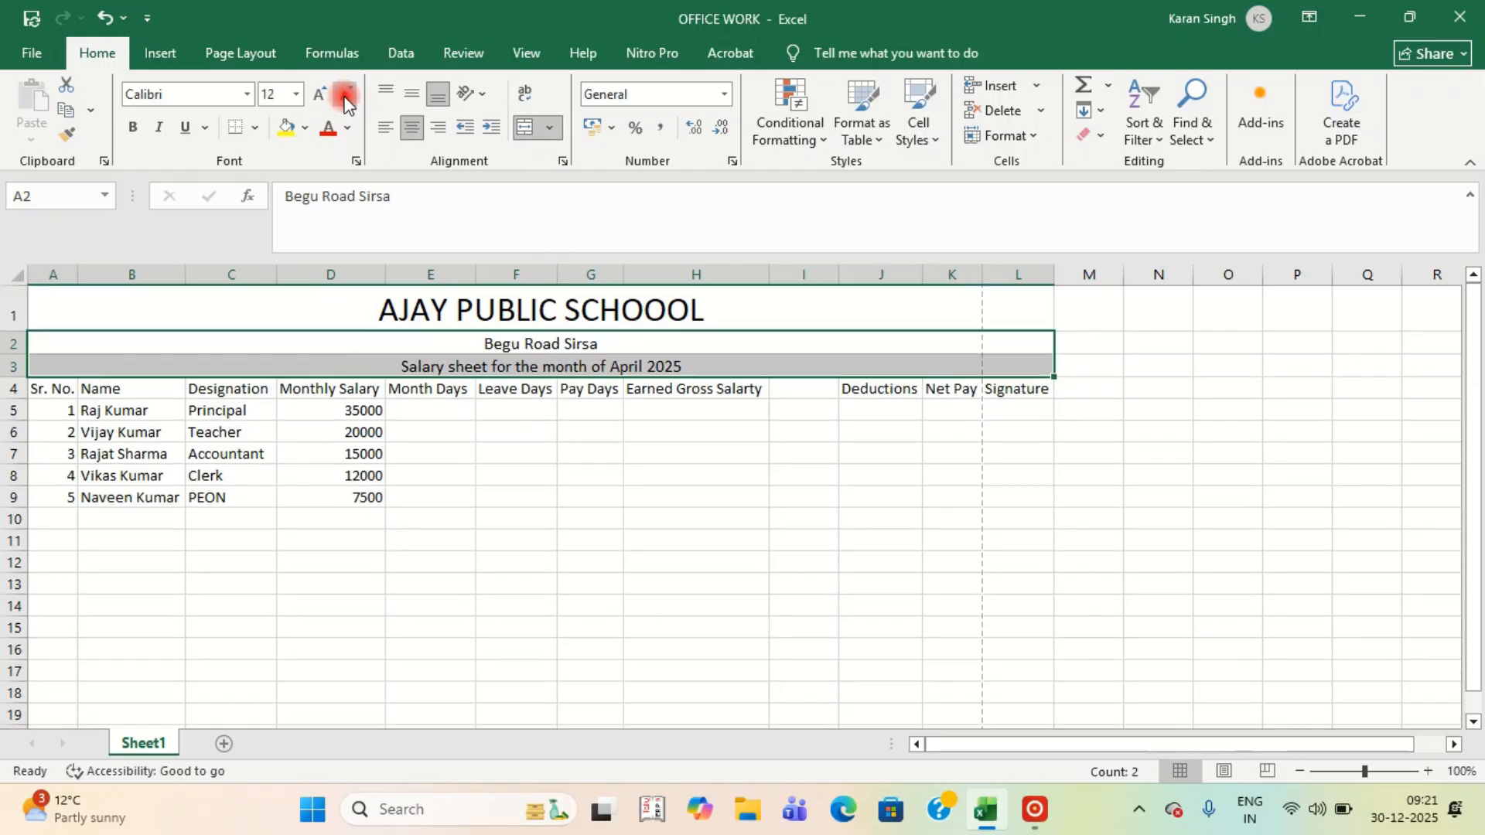
pyautogui.click(343, 97)
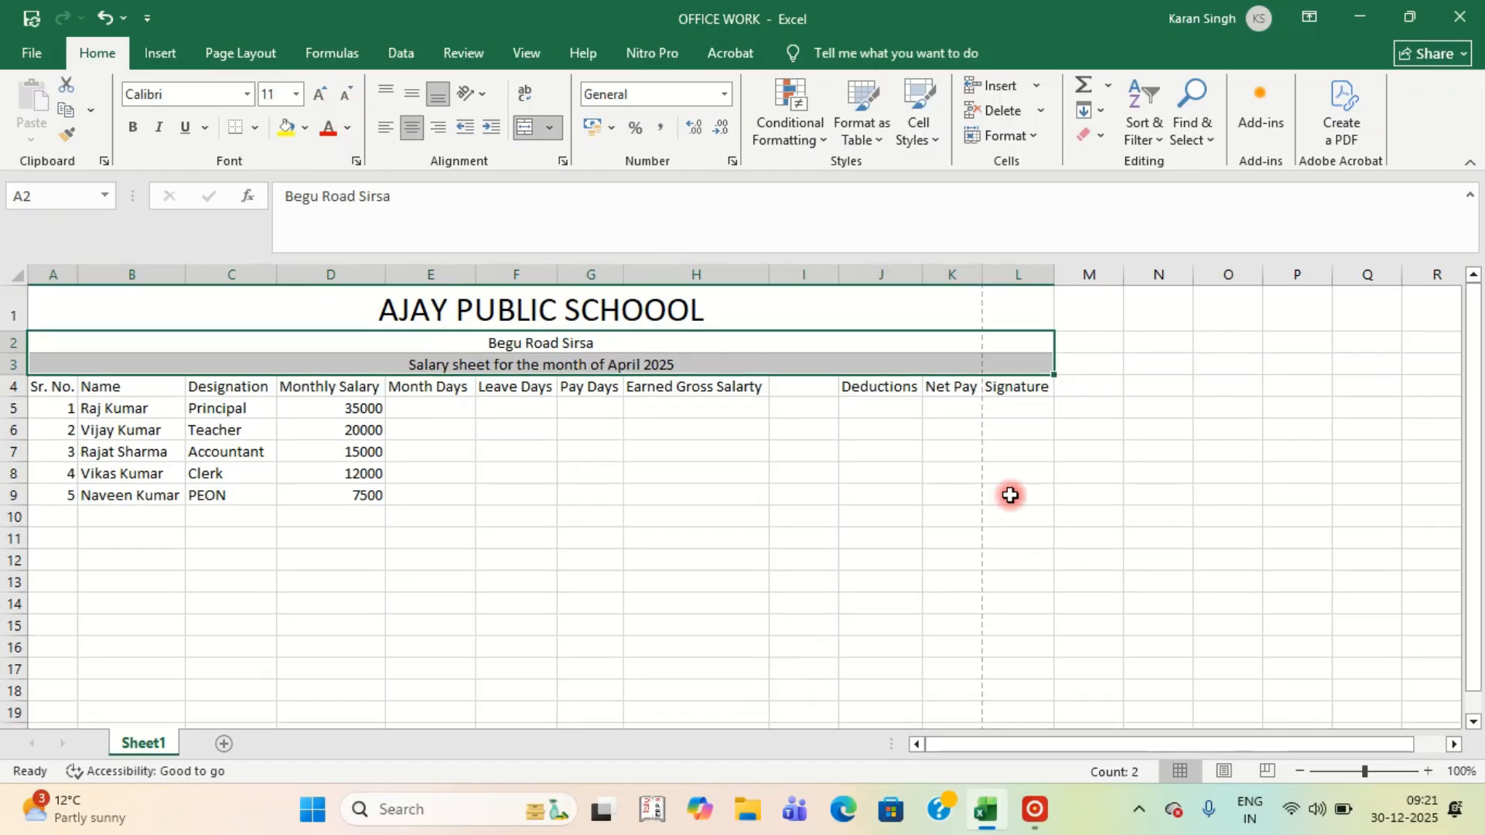
pyautogui.click(875, 516)
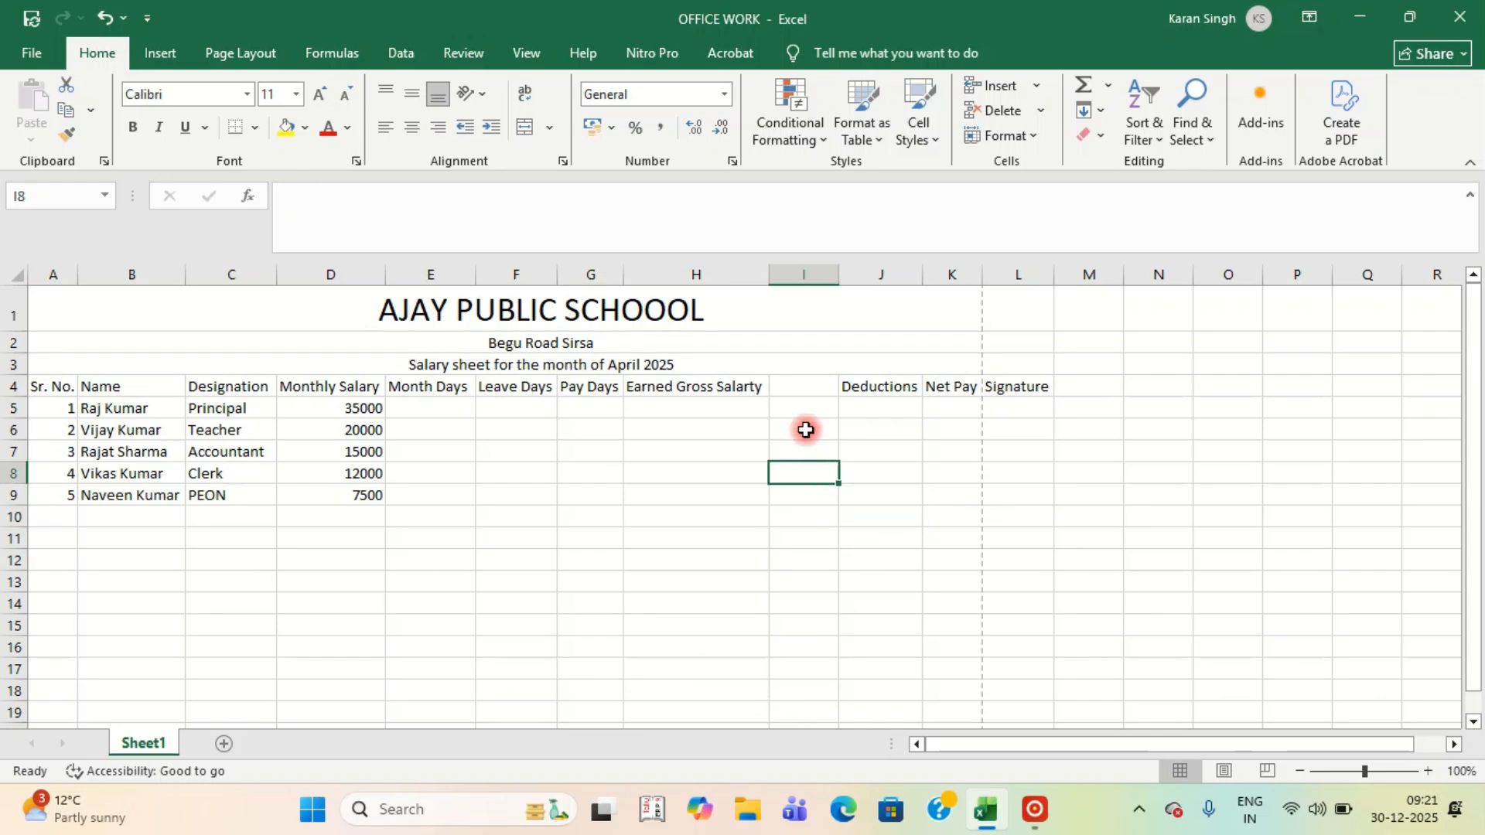
# Delete the empty column I so Deductions, Net Pay and Signature occupy I to K.
pyautogui.click(809, 272)
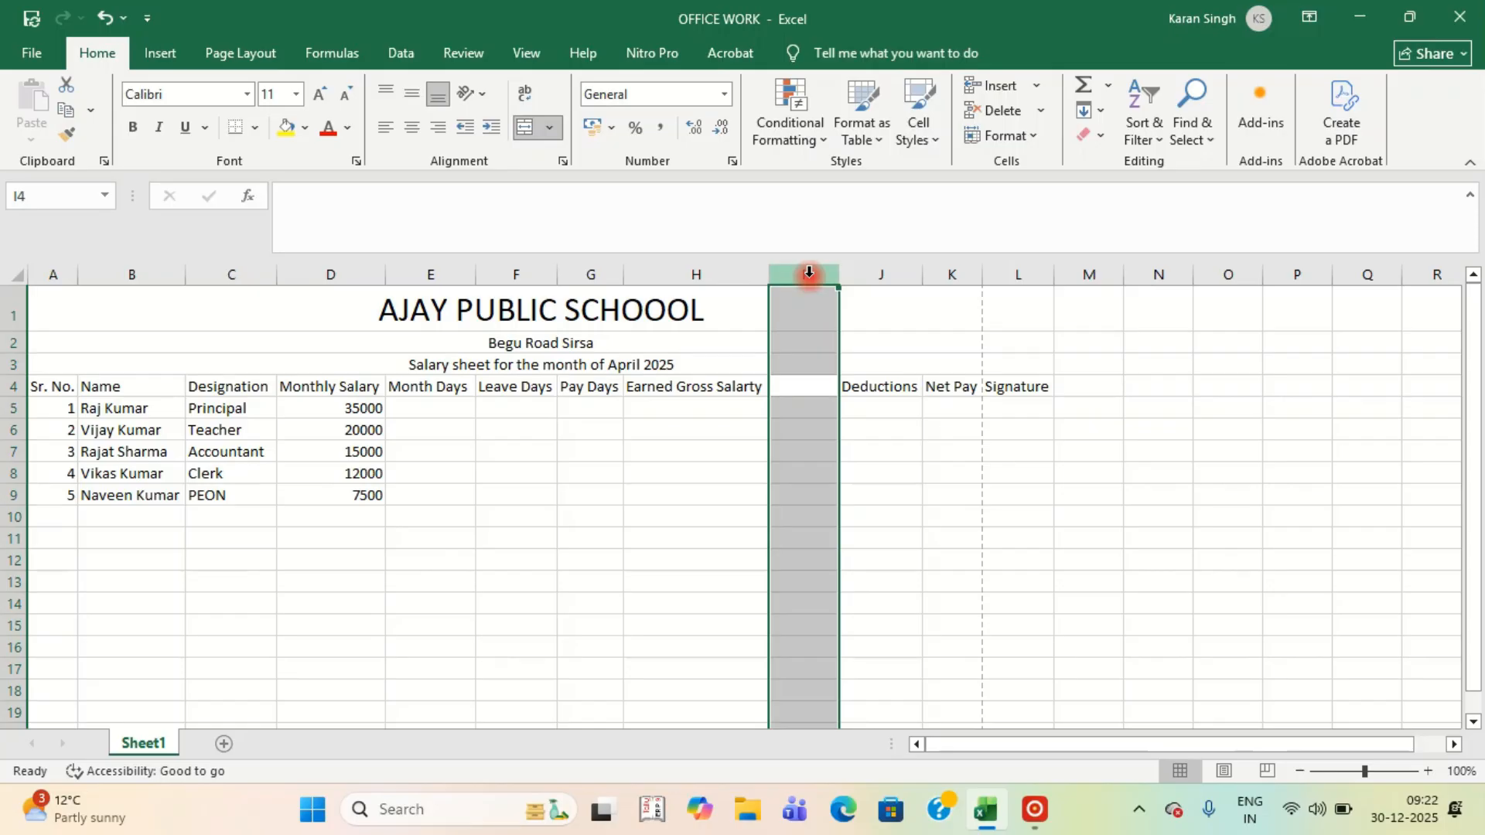
pyautogui.hotkey('ctrl', '-')
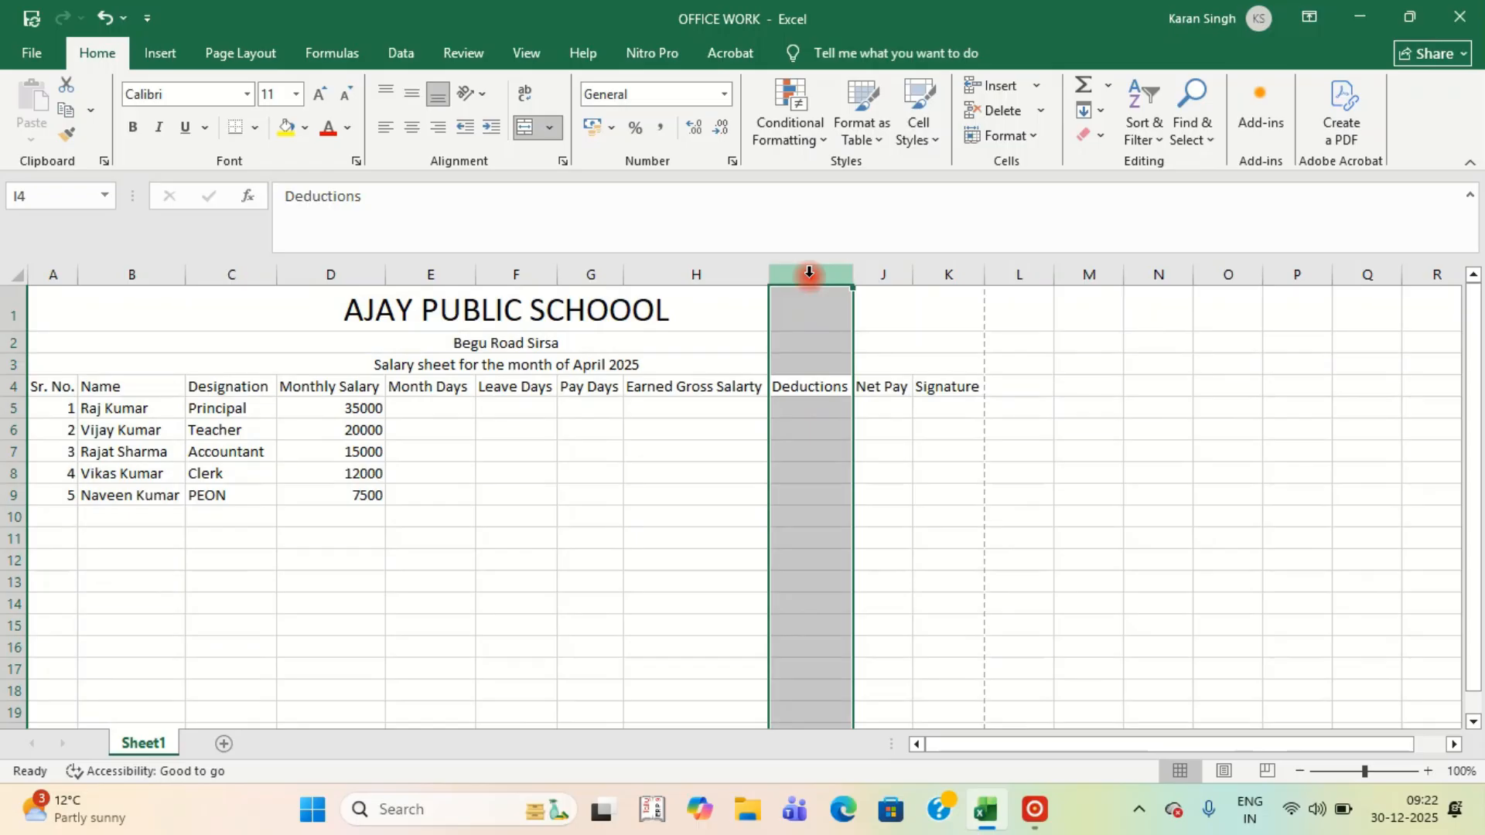
pyautogui.click(940, 513)
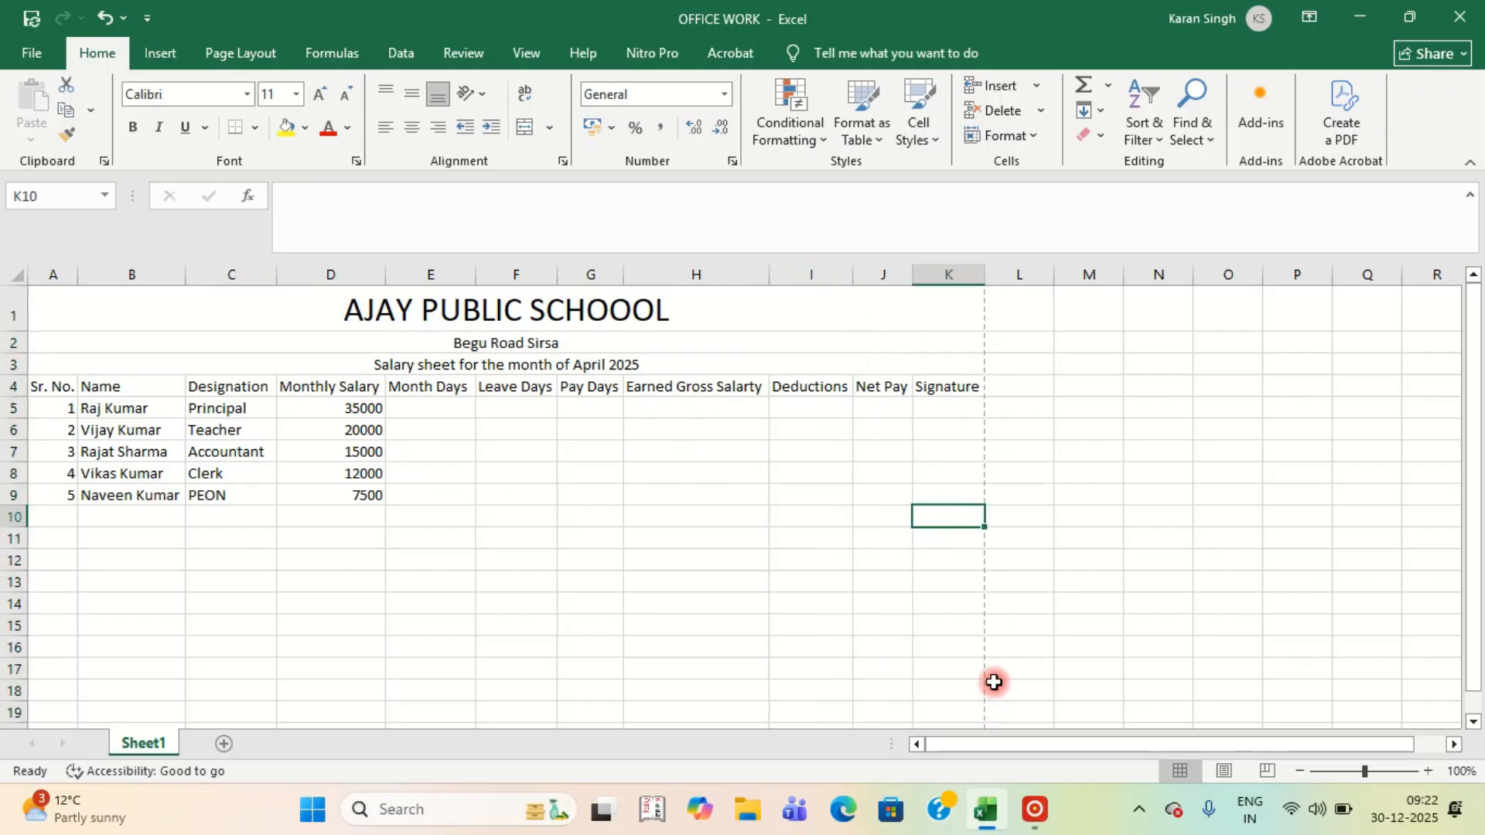
pyautogui.click(23, 52)
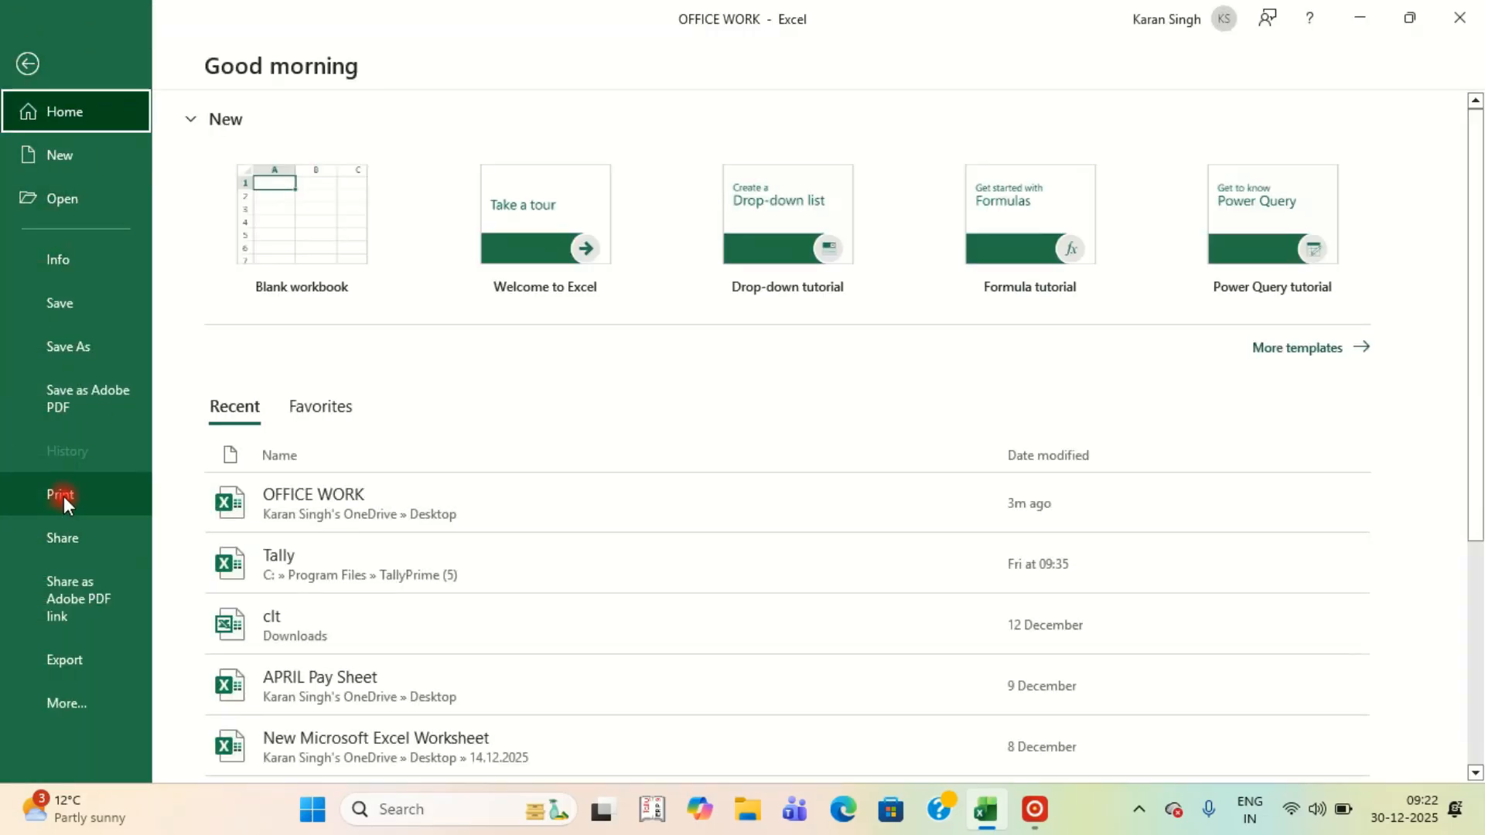
pyautogui.click(62, 498)
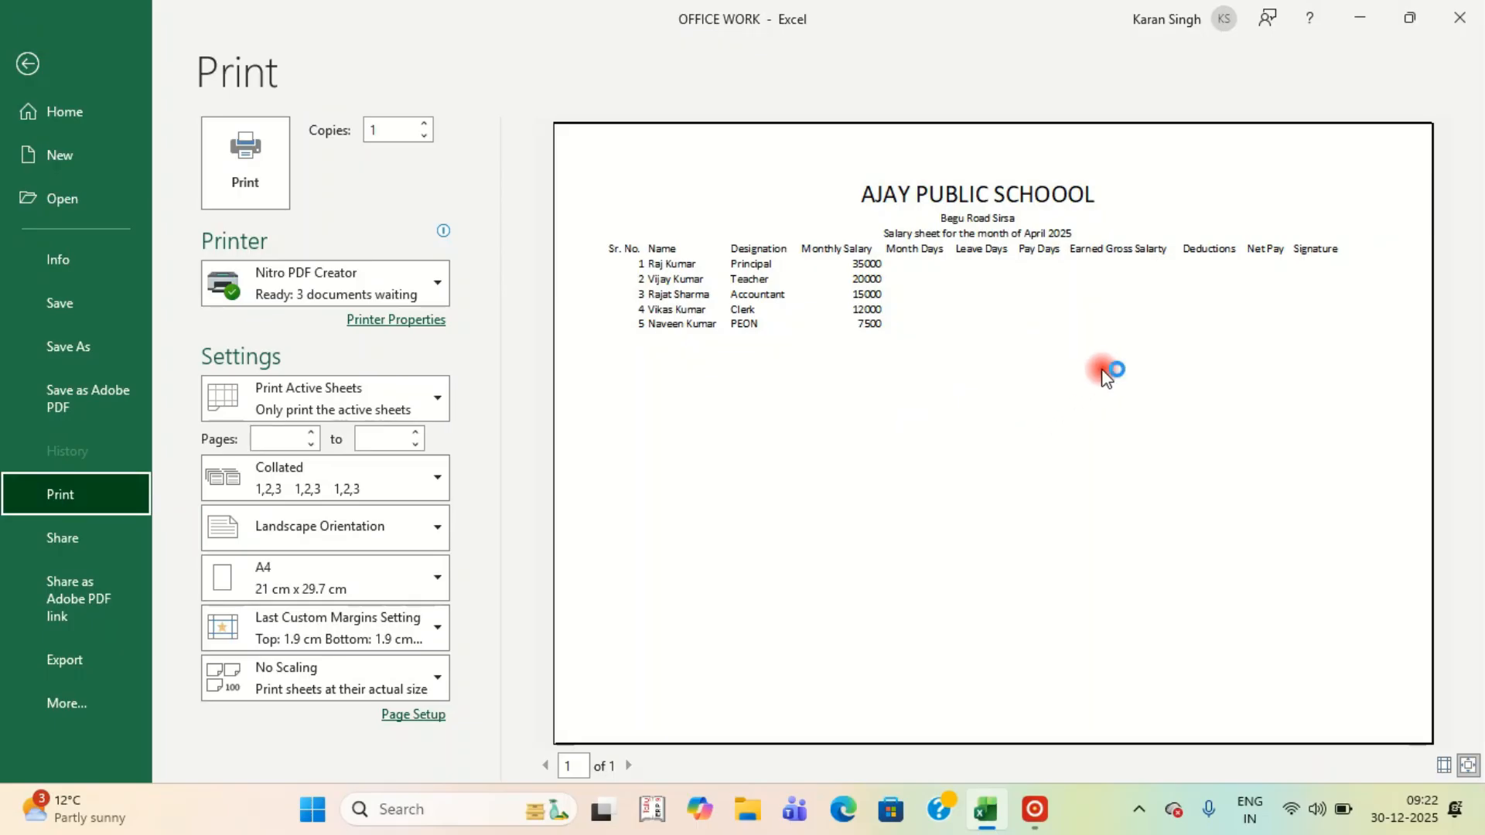
pyautogui.press('Escape')
# Apply All Borders to the salary table A4:K9.
pyautogui.click(433, 493)
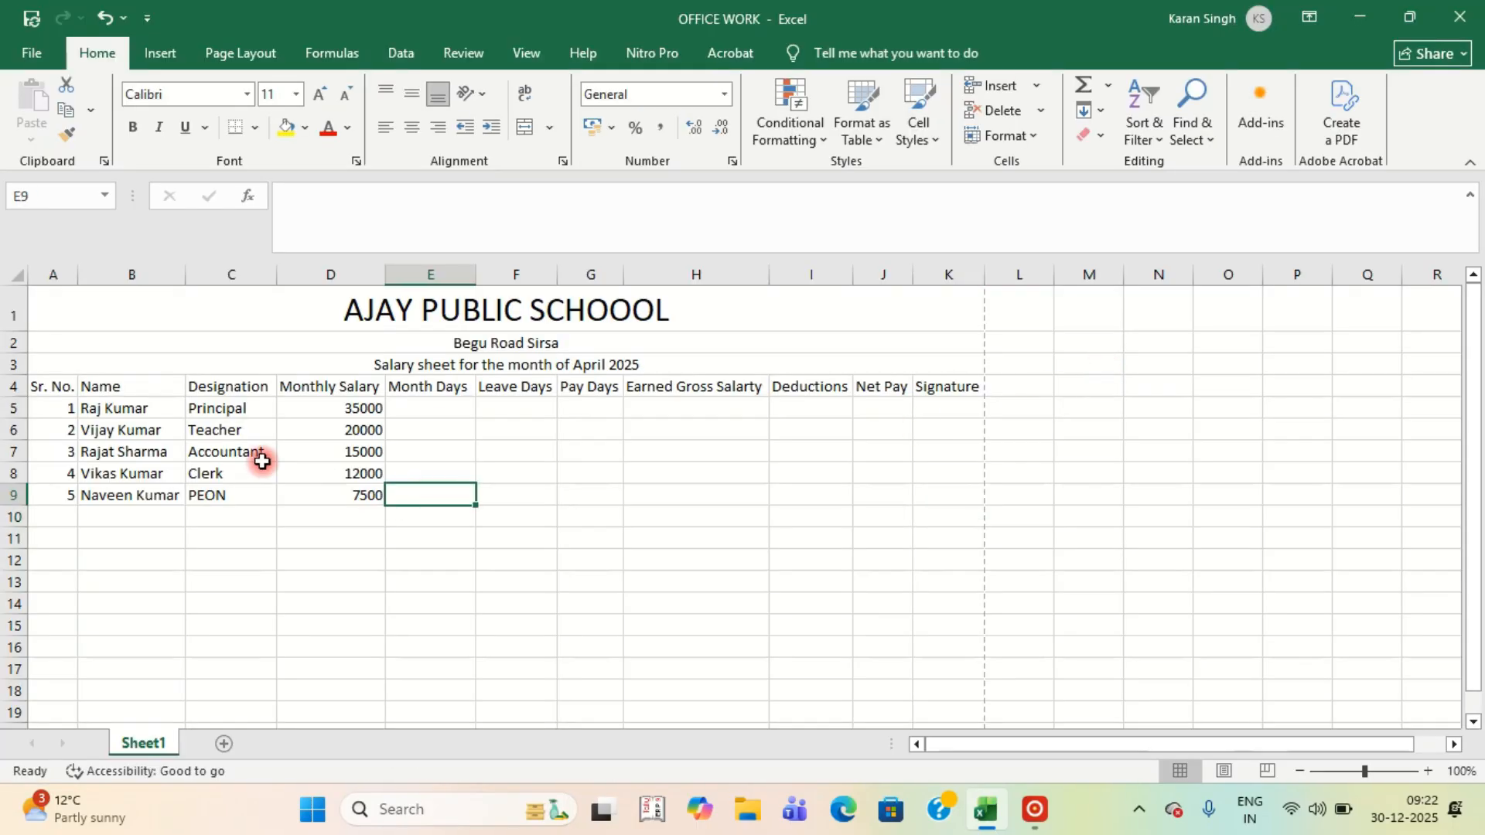
pyautogui.moveTo(50, 391); pyautogui.dragTo(929, 505)
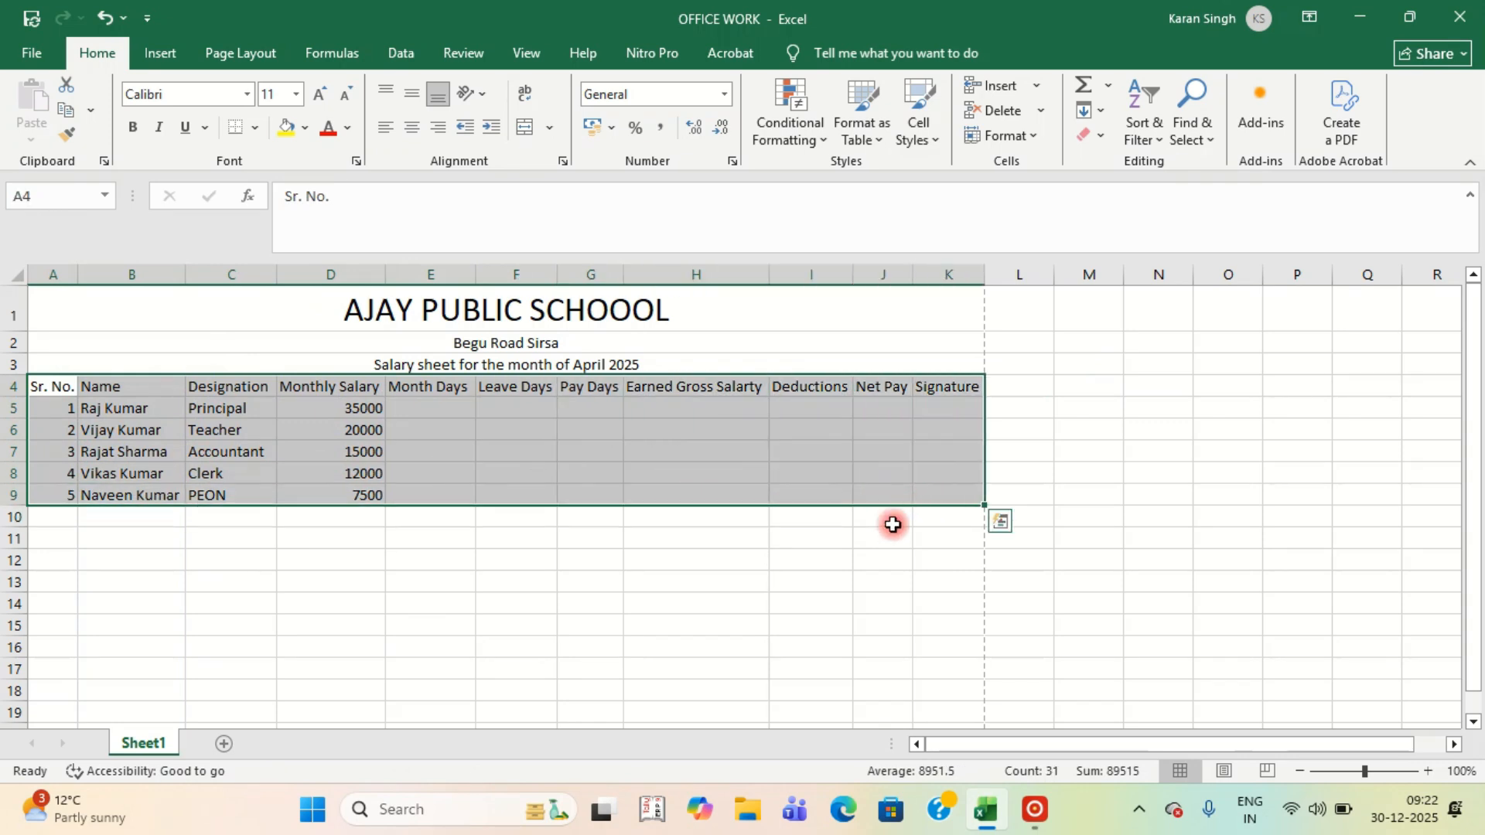
pyautogui.click(253, 130)
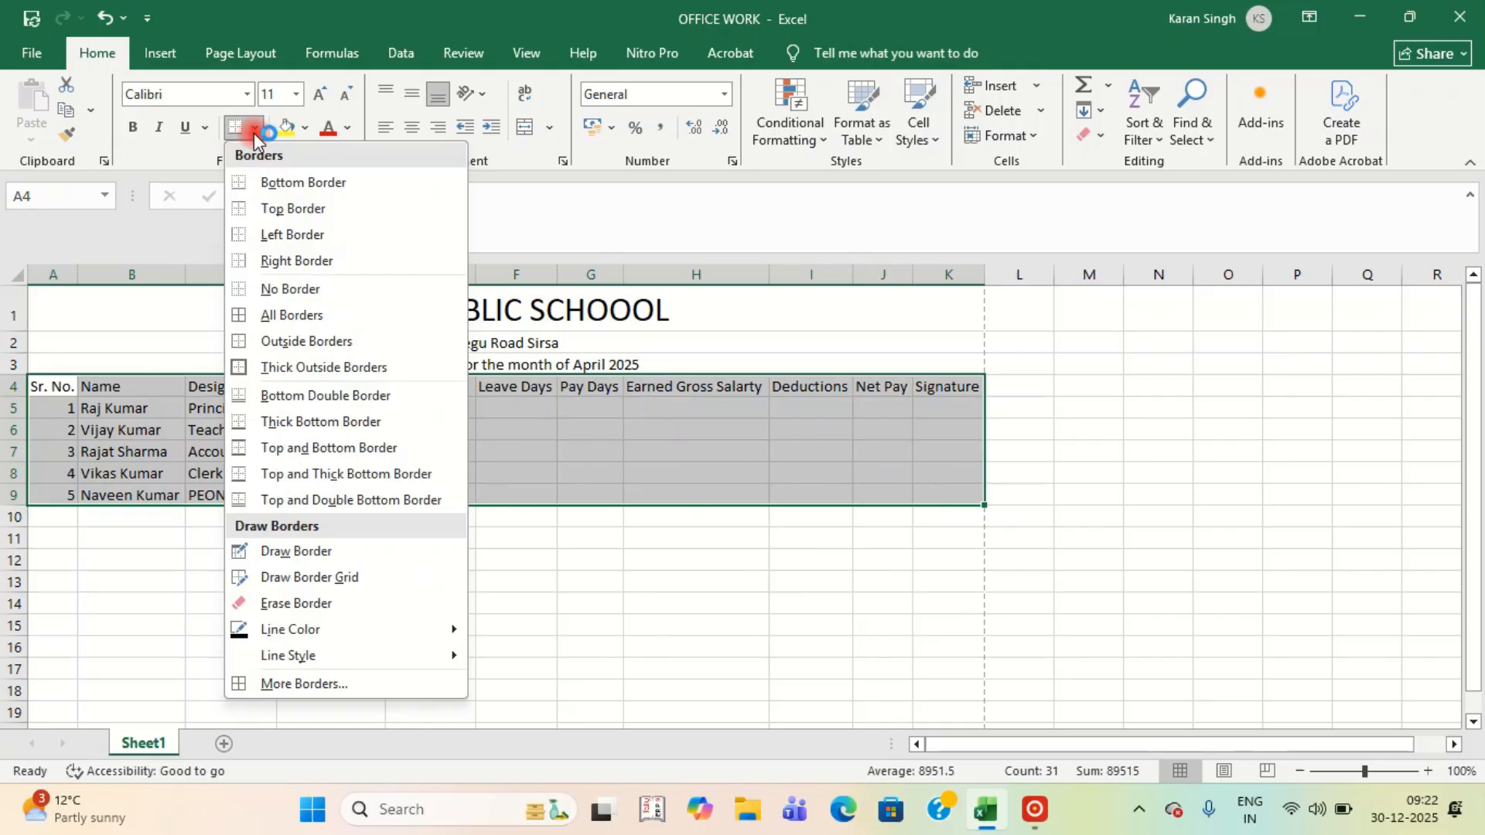
pyautogui.click(292, 319)
pyautogui.click(534, 624)
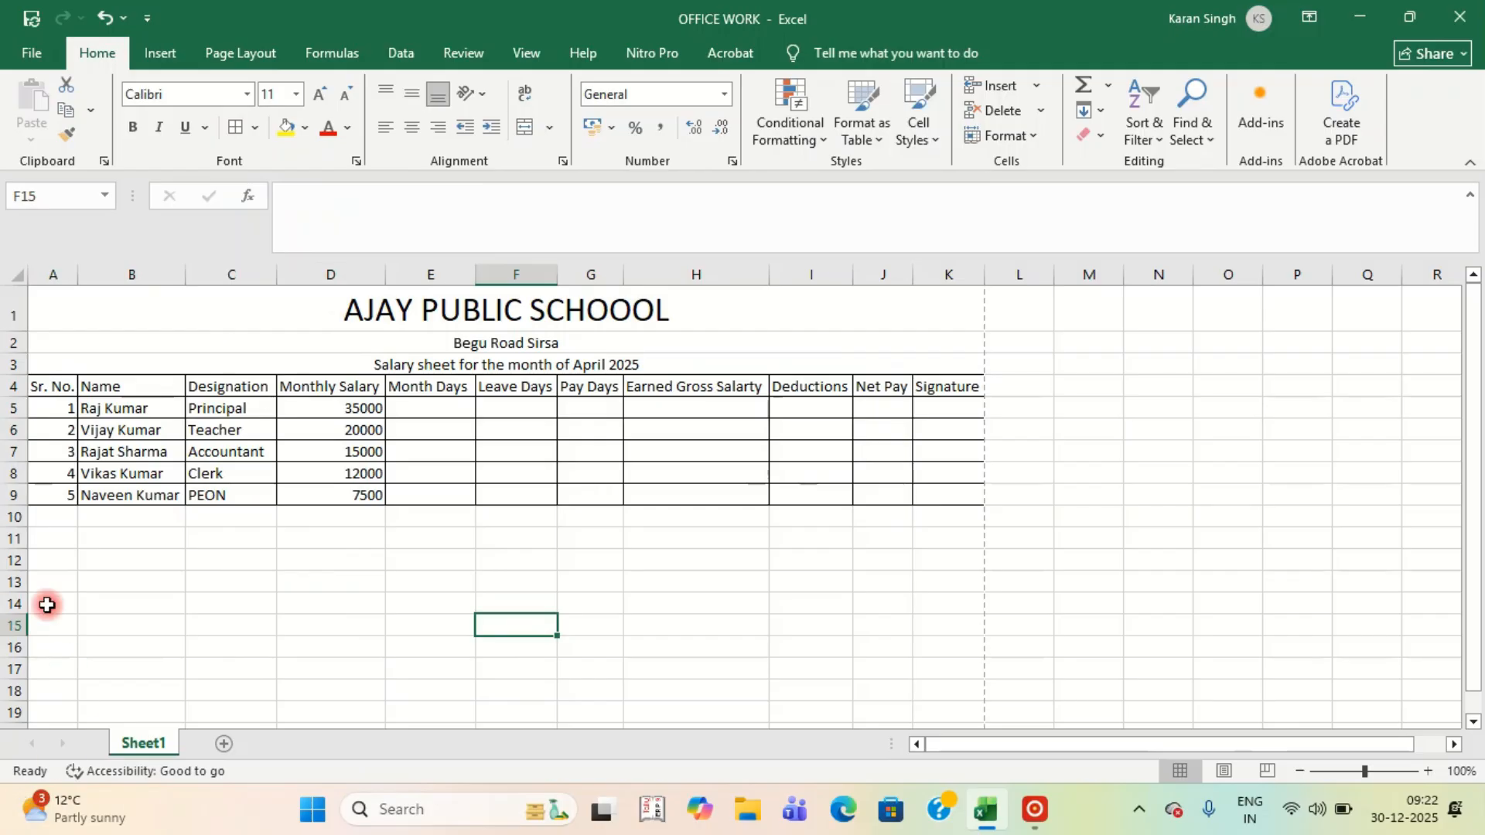
# Centre the serial numbers in column A.
pyautogui.click(56, 410)
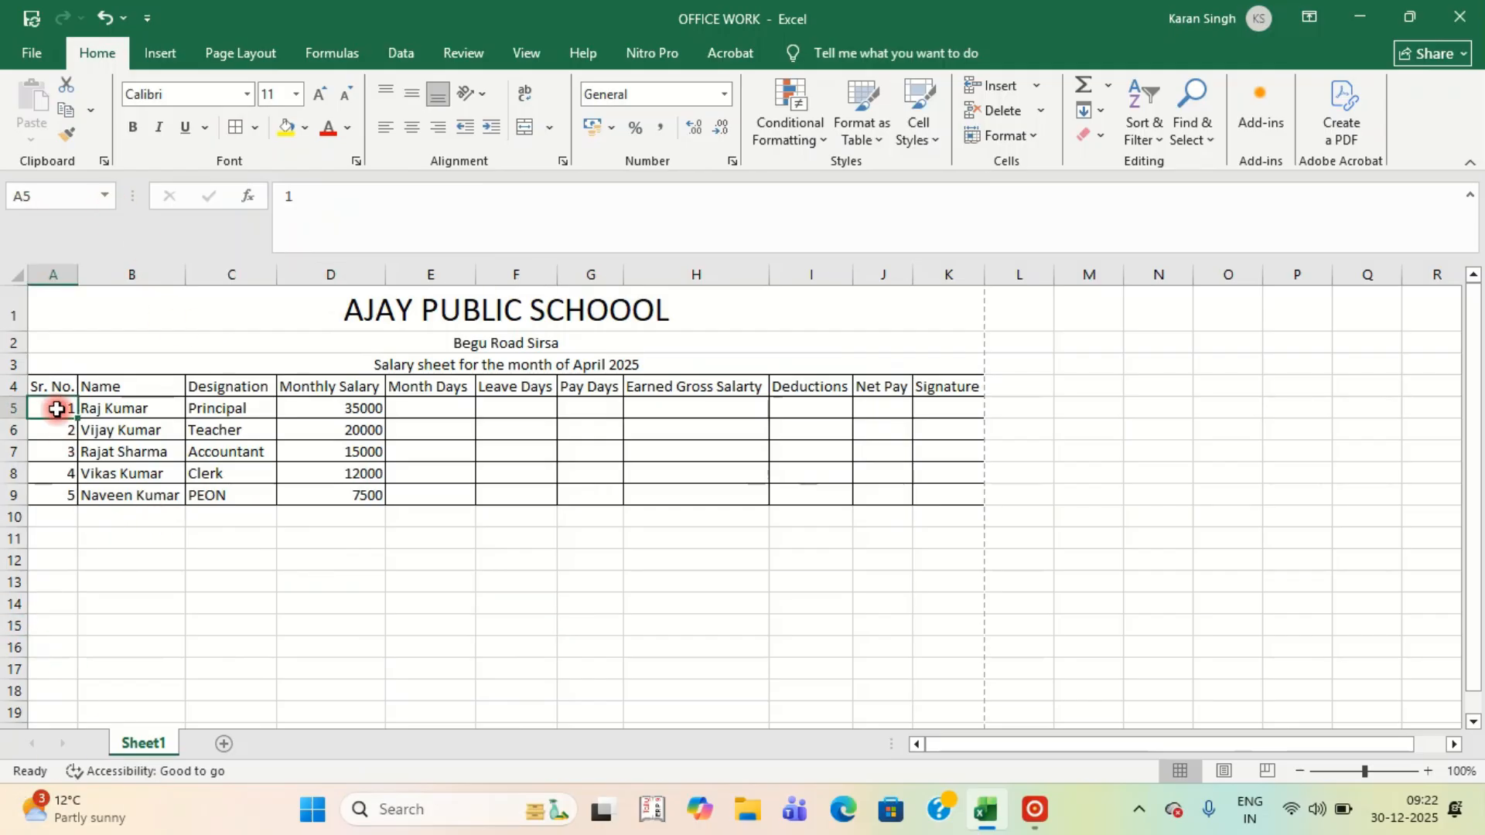
pyautogui.moveTo(64, 418); pyautogui.dragTo(60, 488)
pyautogui.click(61, 275)
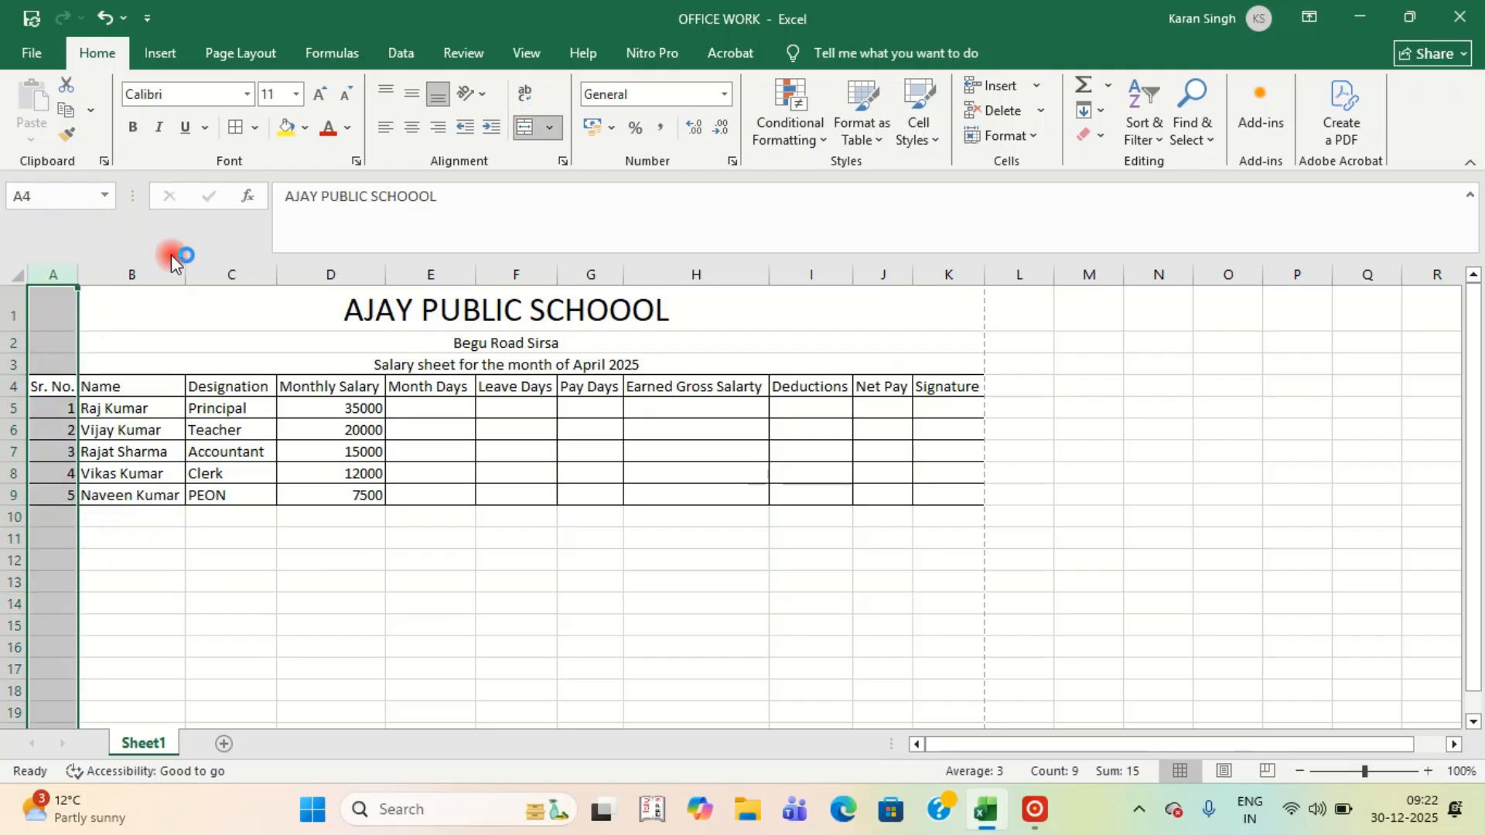
pyautogui.click(411, 127)
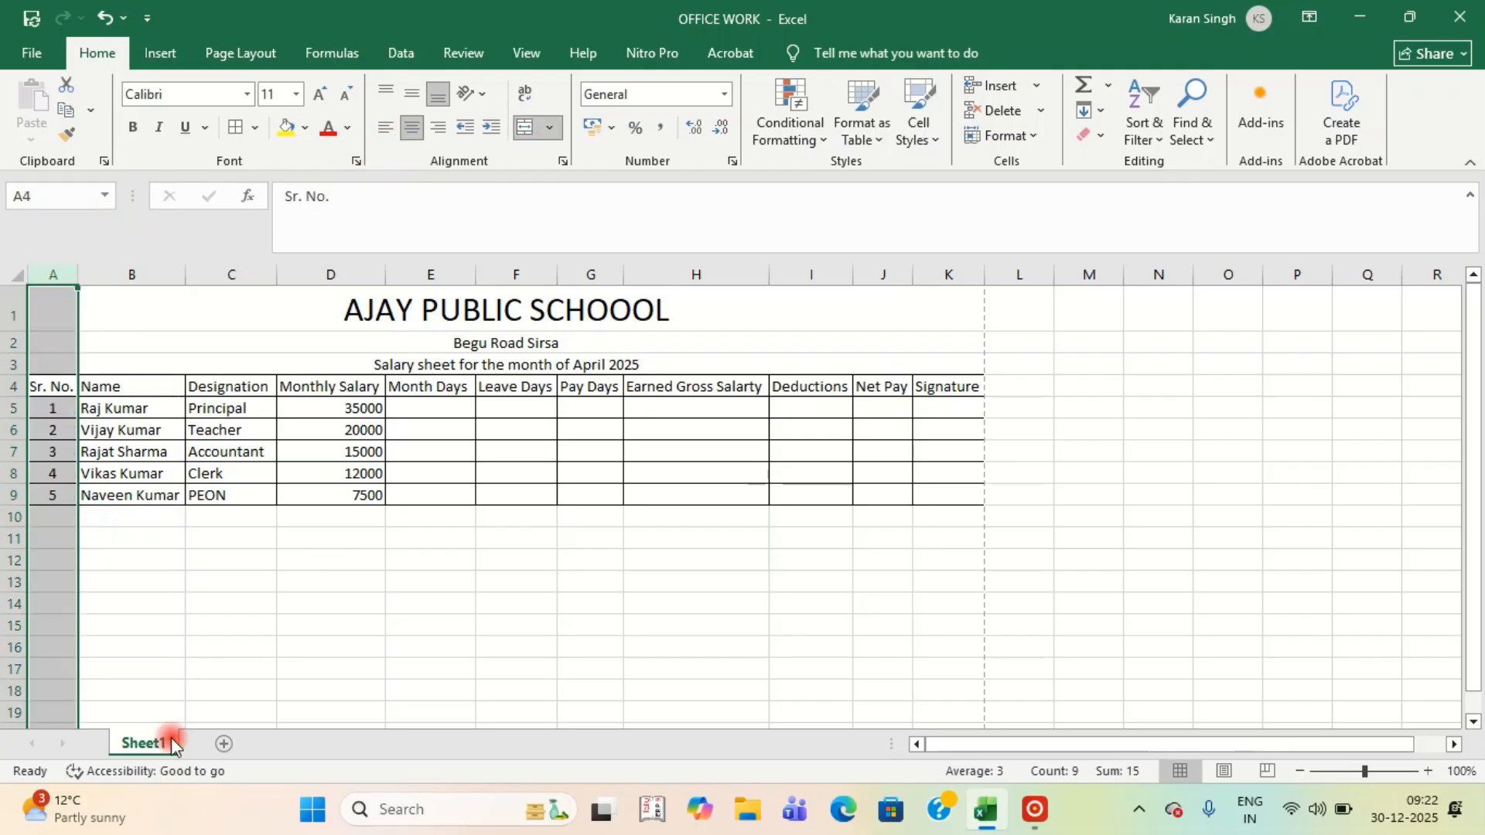
pyautogui.click(216, 586)
# Make the table's header row bold.
pyautogui.moveTo(50, 388); pyautogui.dragTo(945, 378)
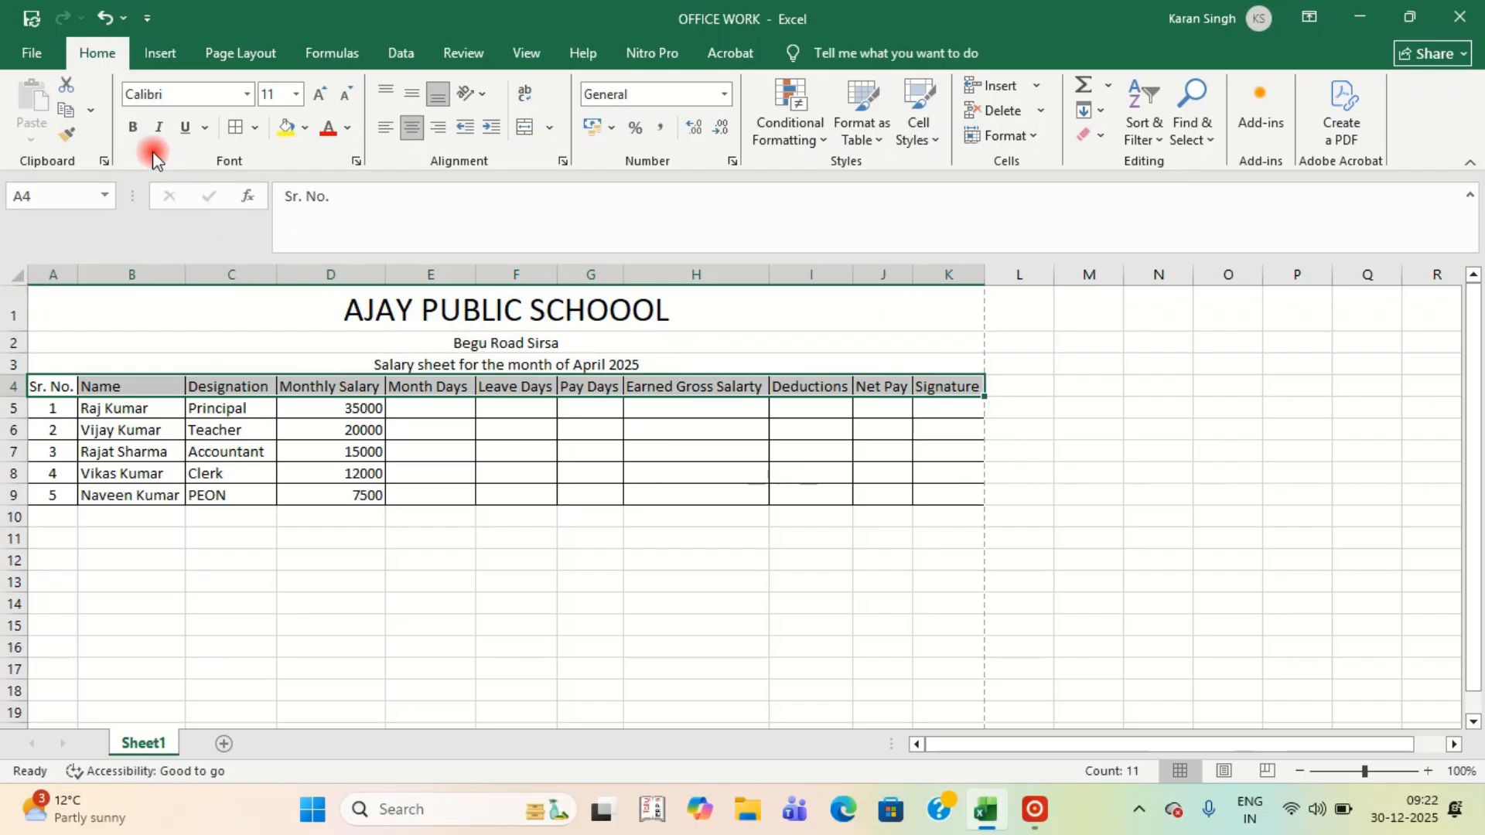
pyautogui.click(134, 130)
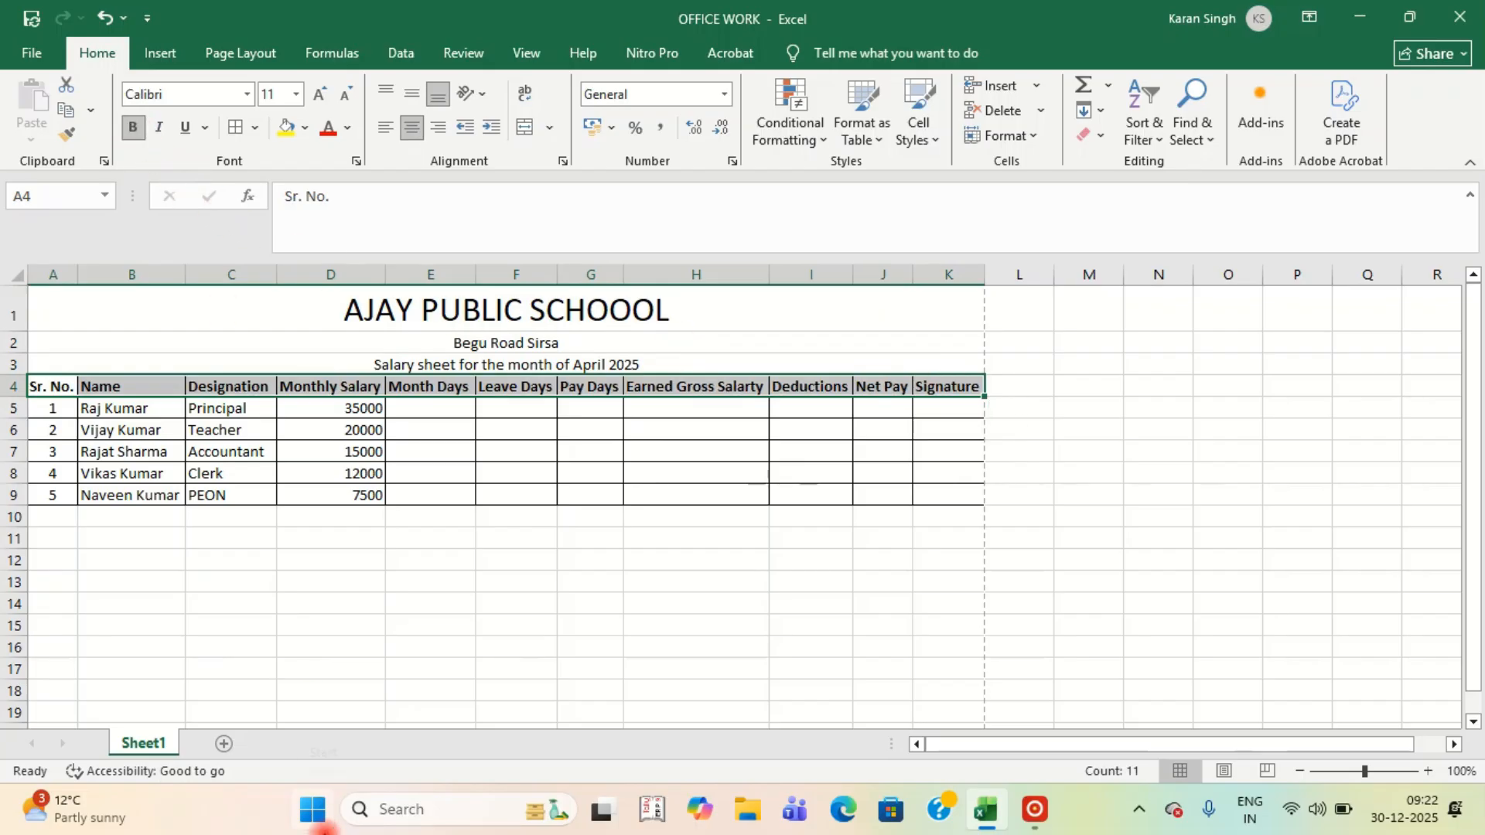
pyautogui.click(441, 565)
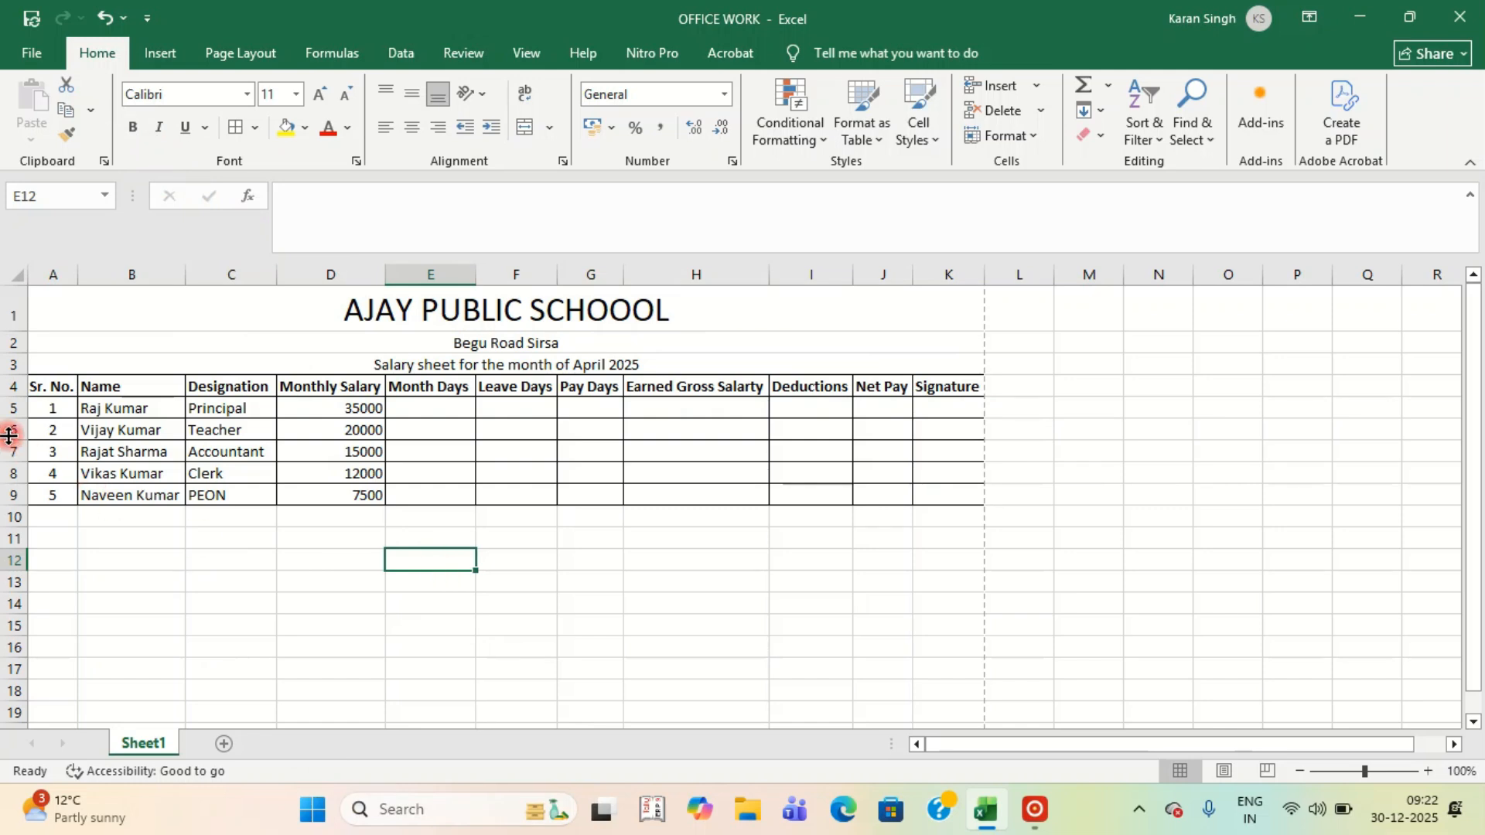
# Increase the height of rows 4 to 9 to 22.50.
pyautogui.moveTo(6, 385); pyautogui.dragTo(9, 496)
pyautogui.moveTo(11, 397); pyautogui.dragTo(14, 418)
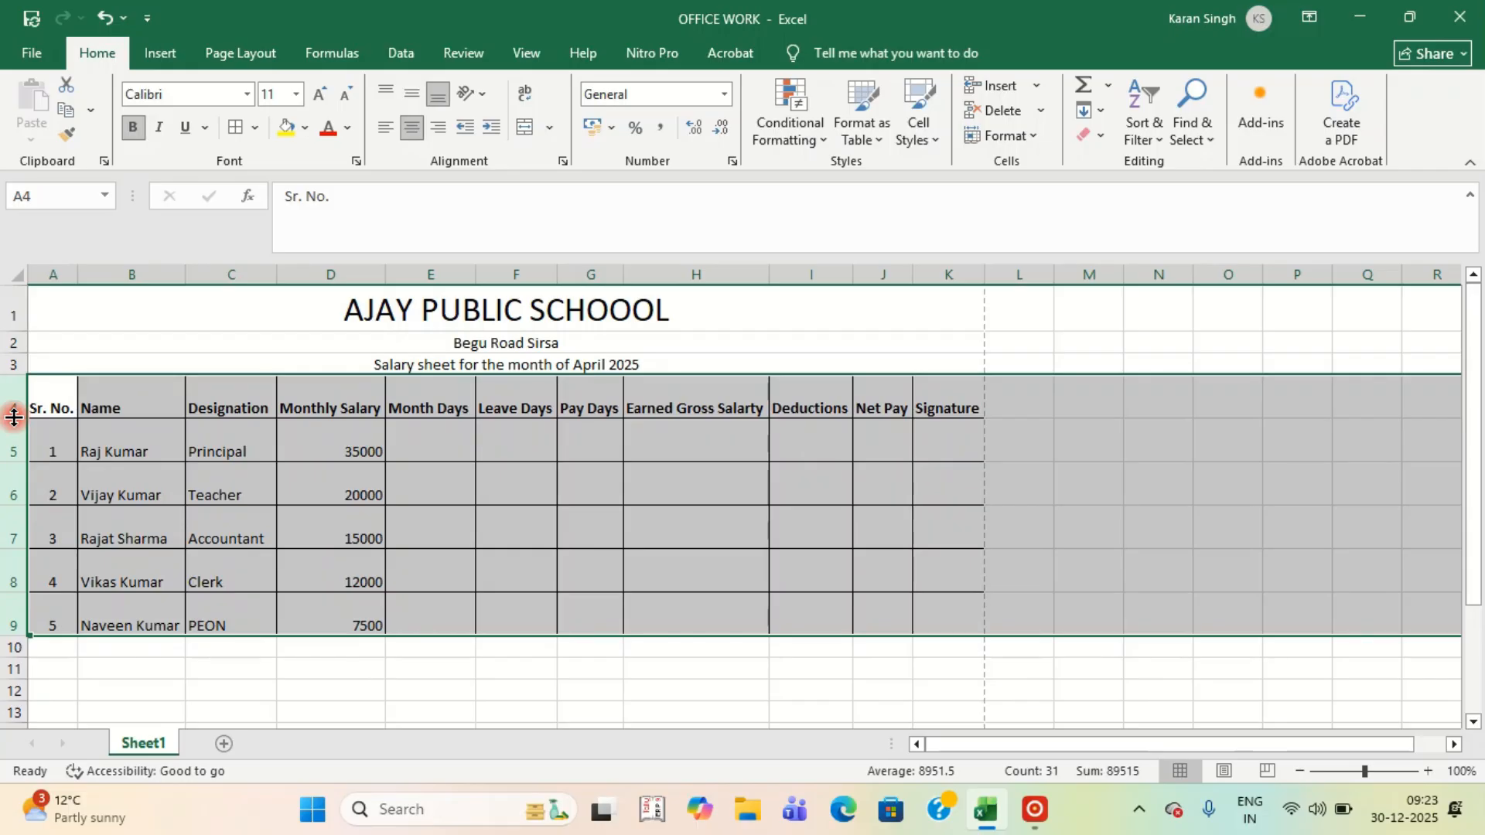
pyautogui.click(571, 558)
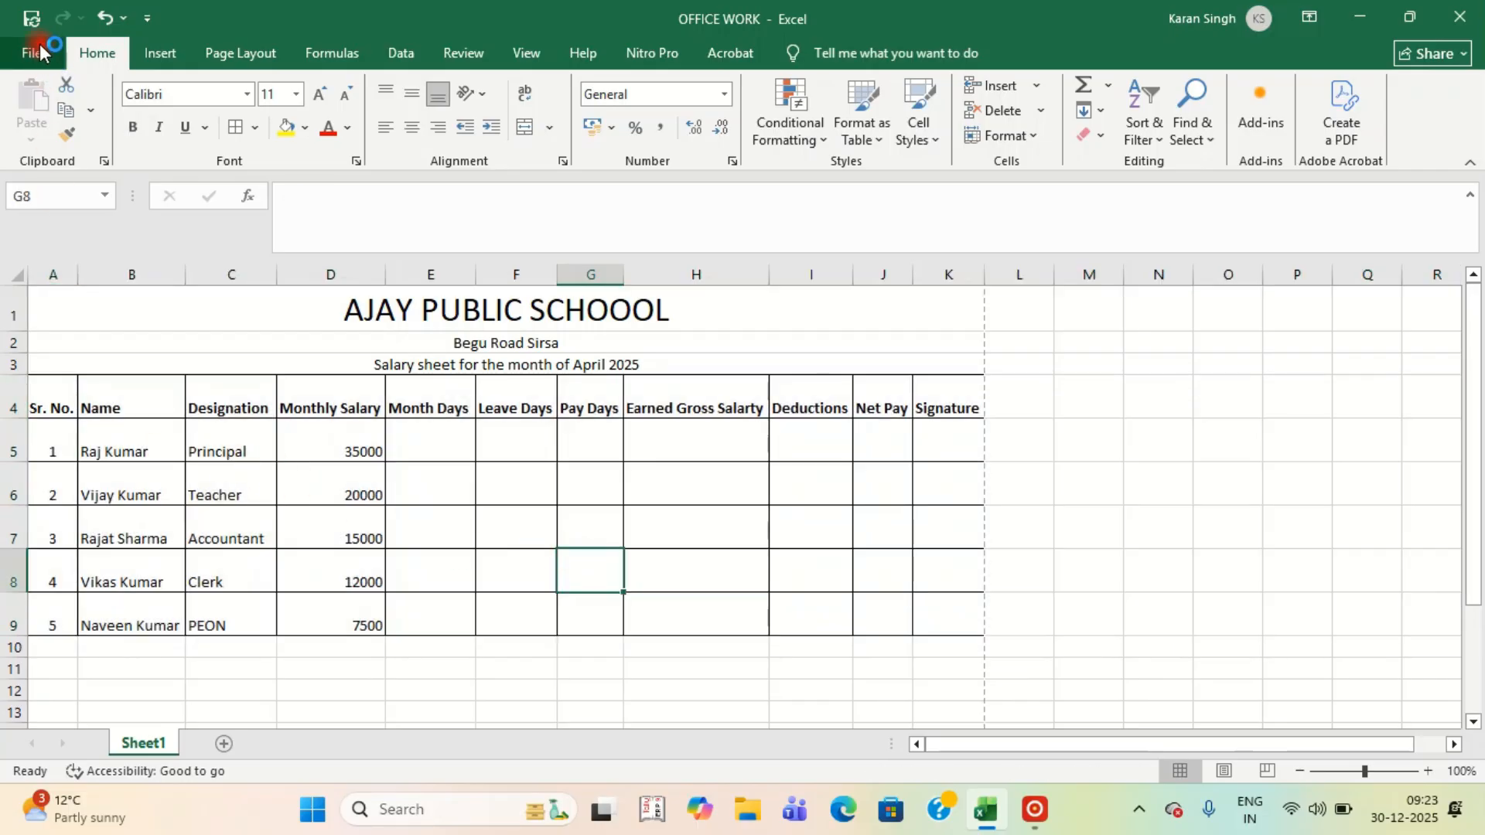
pyautogui.click(33, 53)
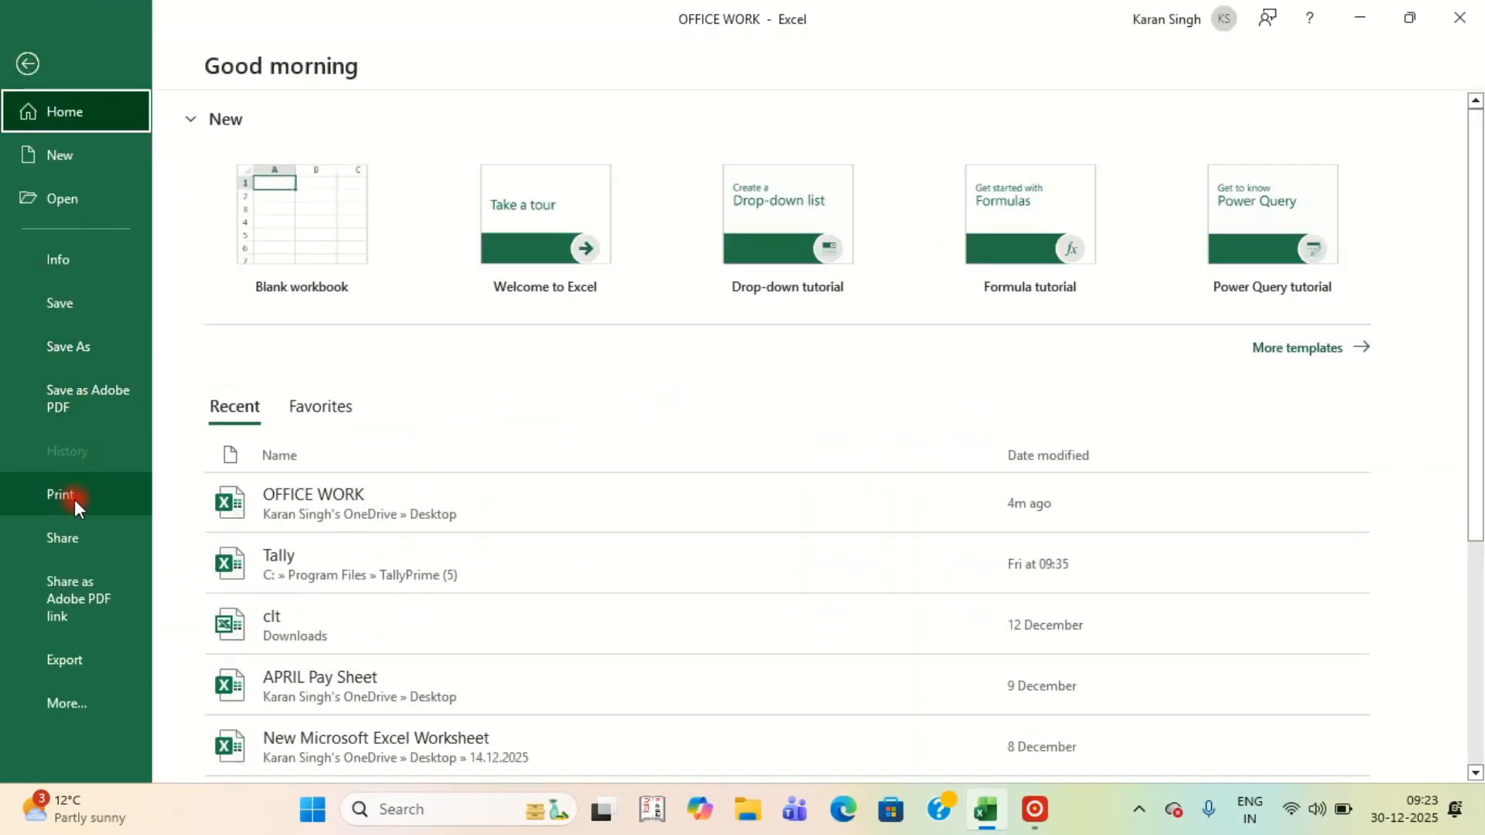
pyautogui.click(75, 498)
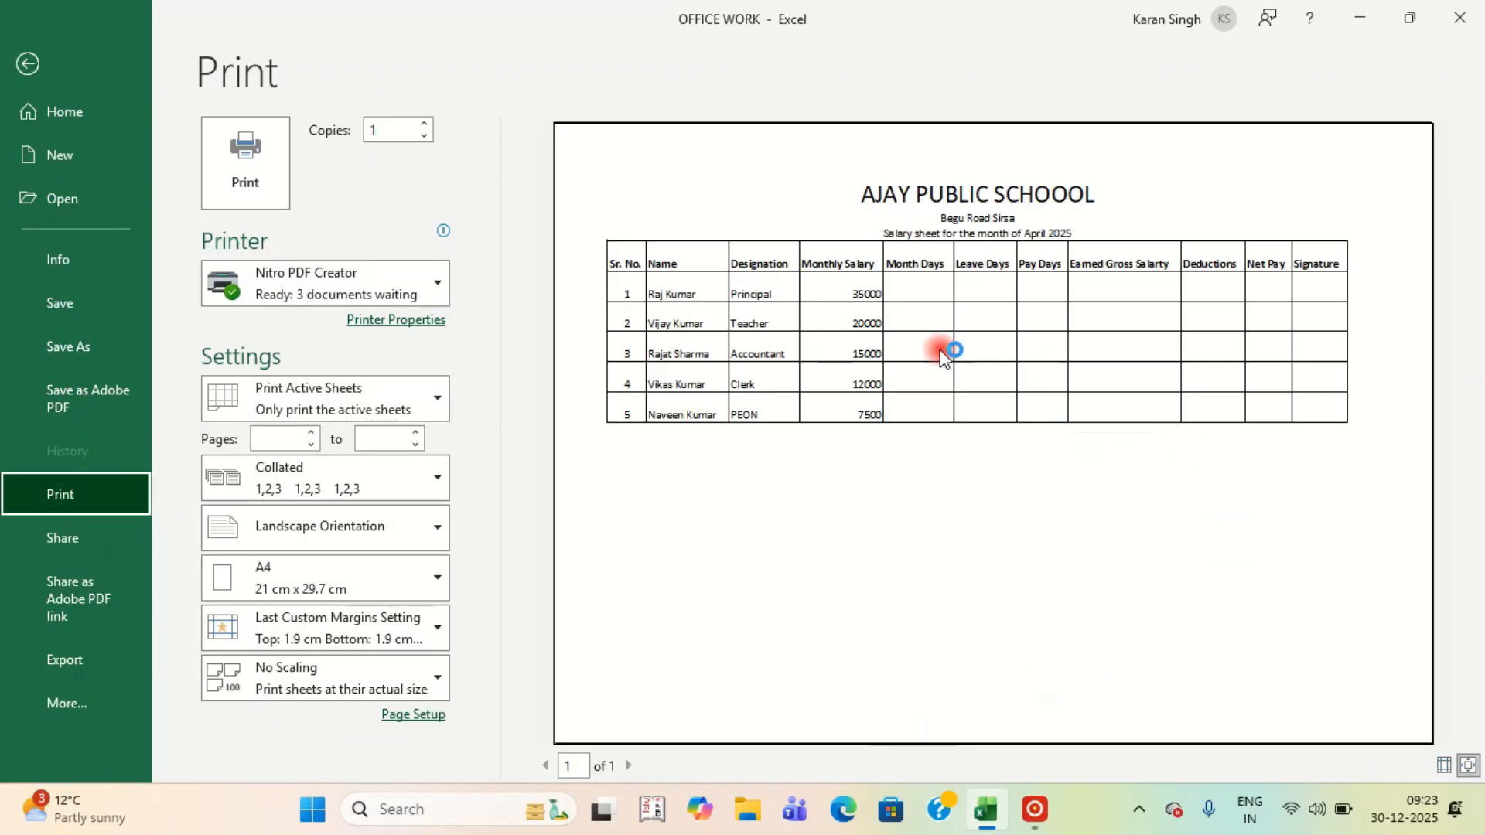
pyautogui.press('Escape')
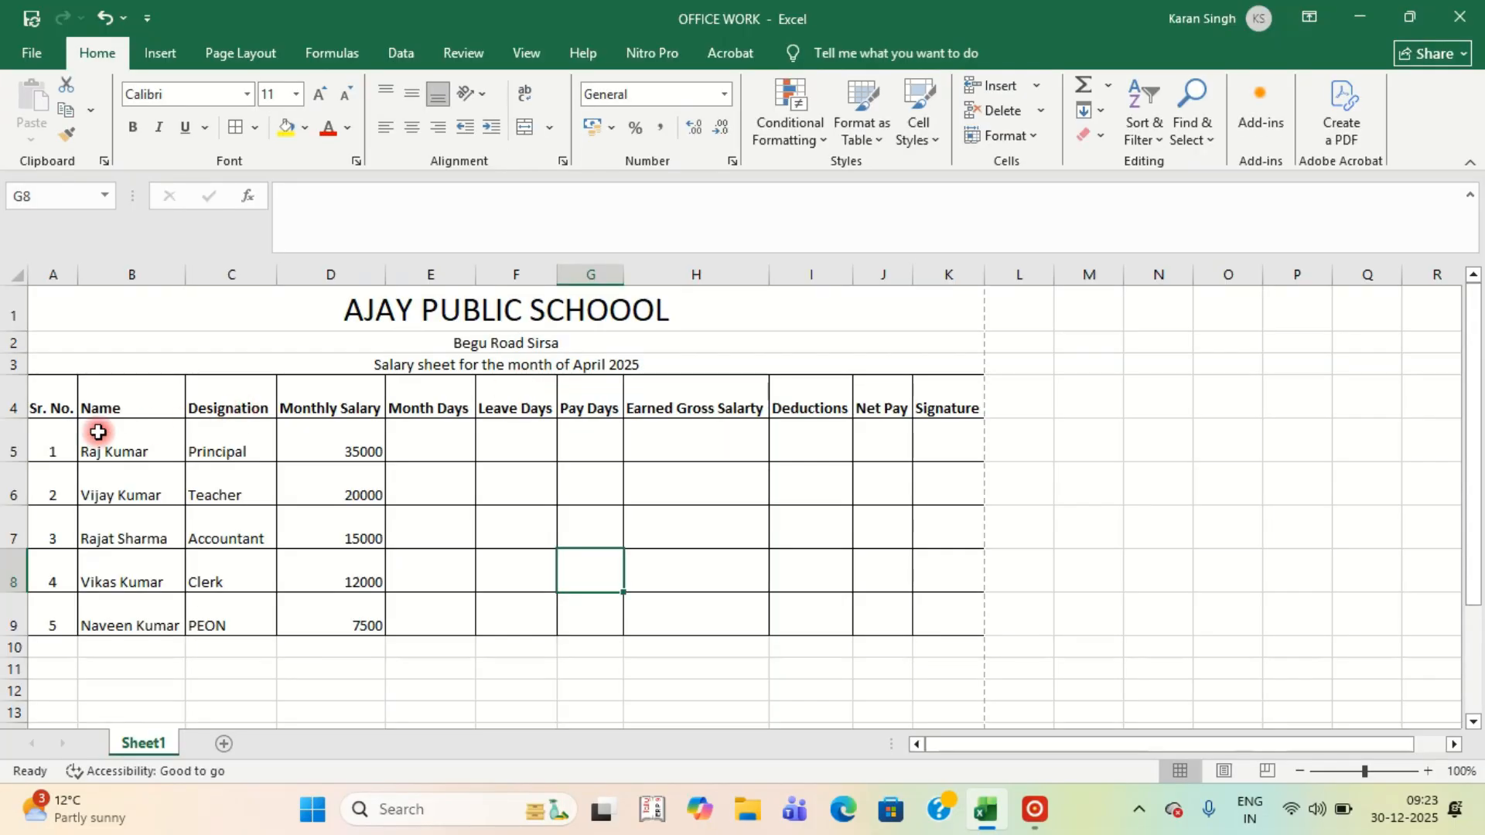
# Middle-align A4:K9 vertically and make rows 4 to 10 about 32.25 points tall.
pyautogui.moveTo(40, 397); pyautogui.dragTo(939, 627)
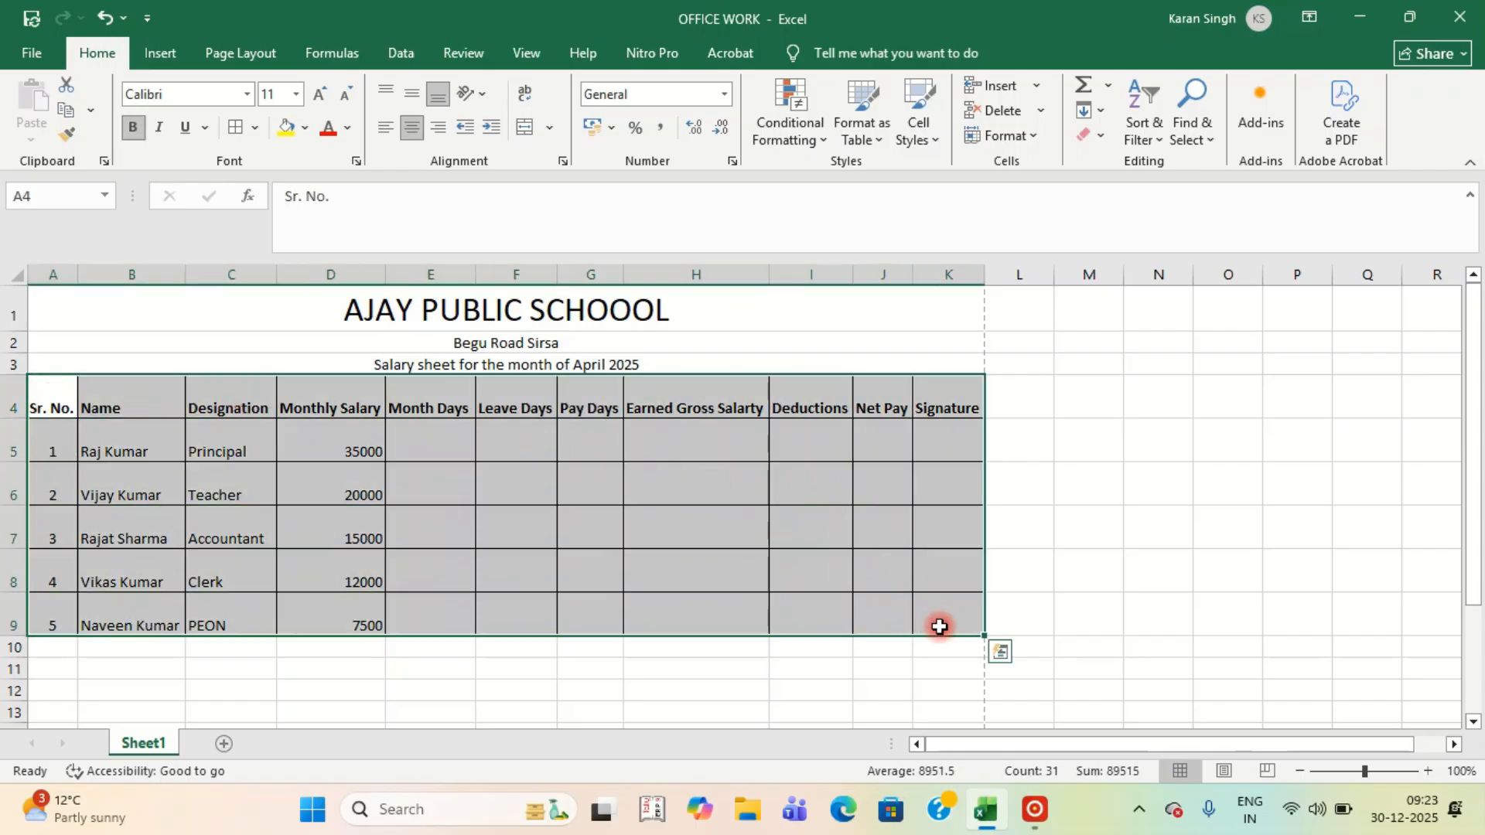
pyautogui.click(417, 91)
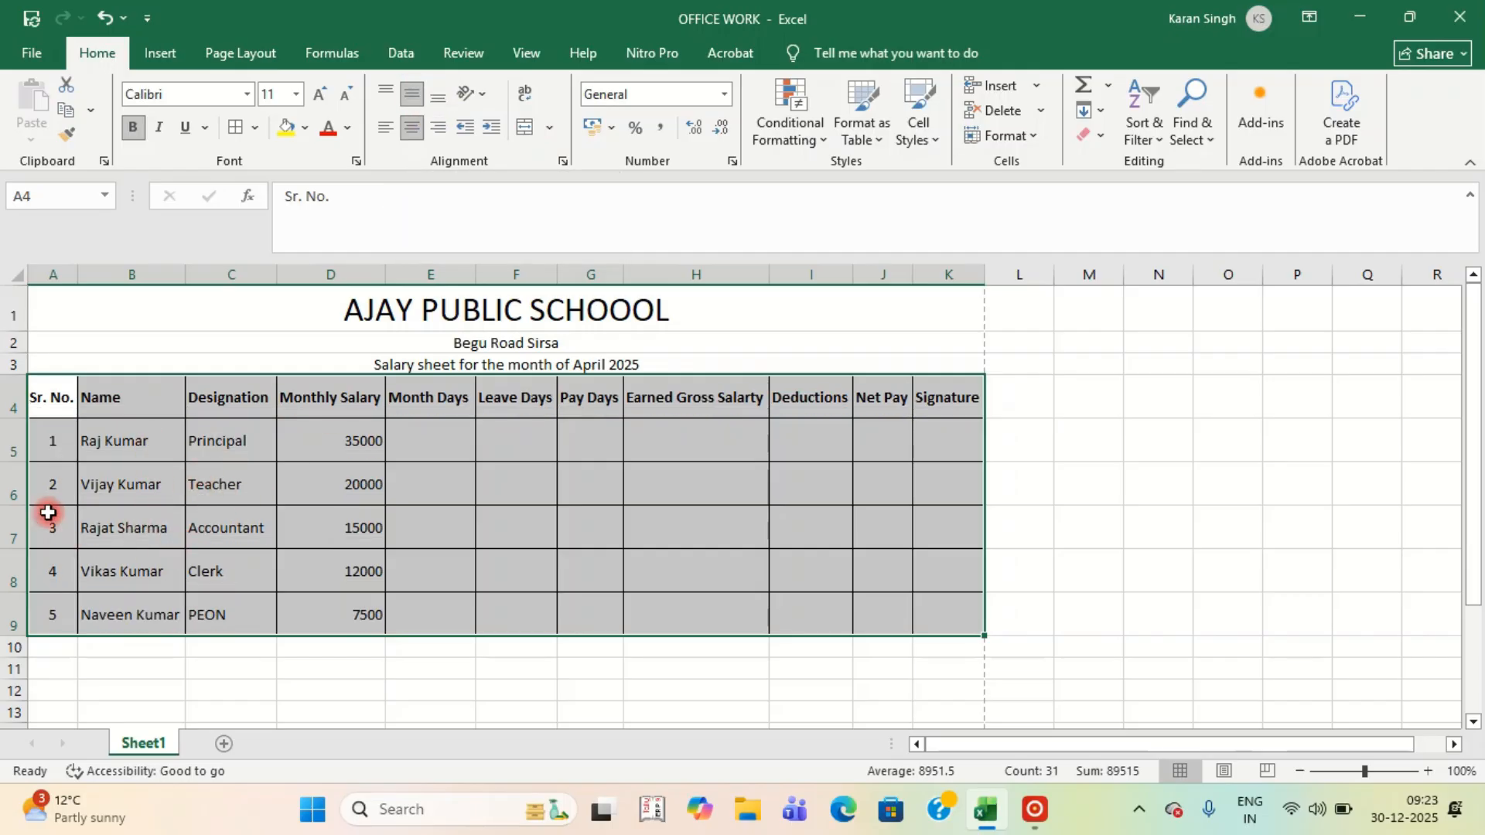
pyautogui.moveTo(12, 397); pyautogui.dragTo(4, 617)
pyautogui.moveTo(9, 400); pyautogui.dragTo(7, 644)
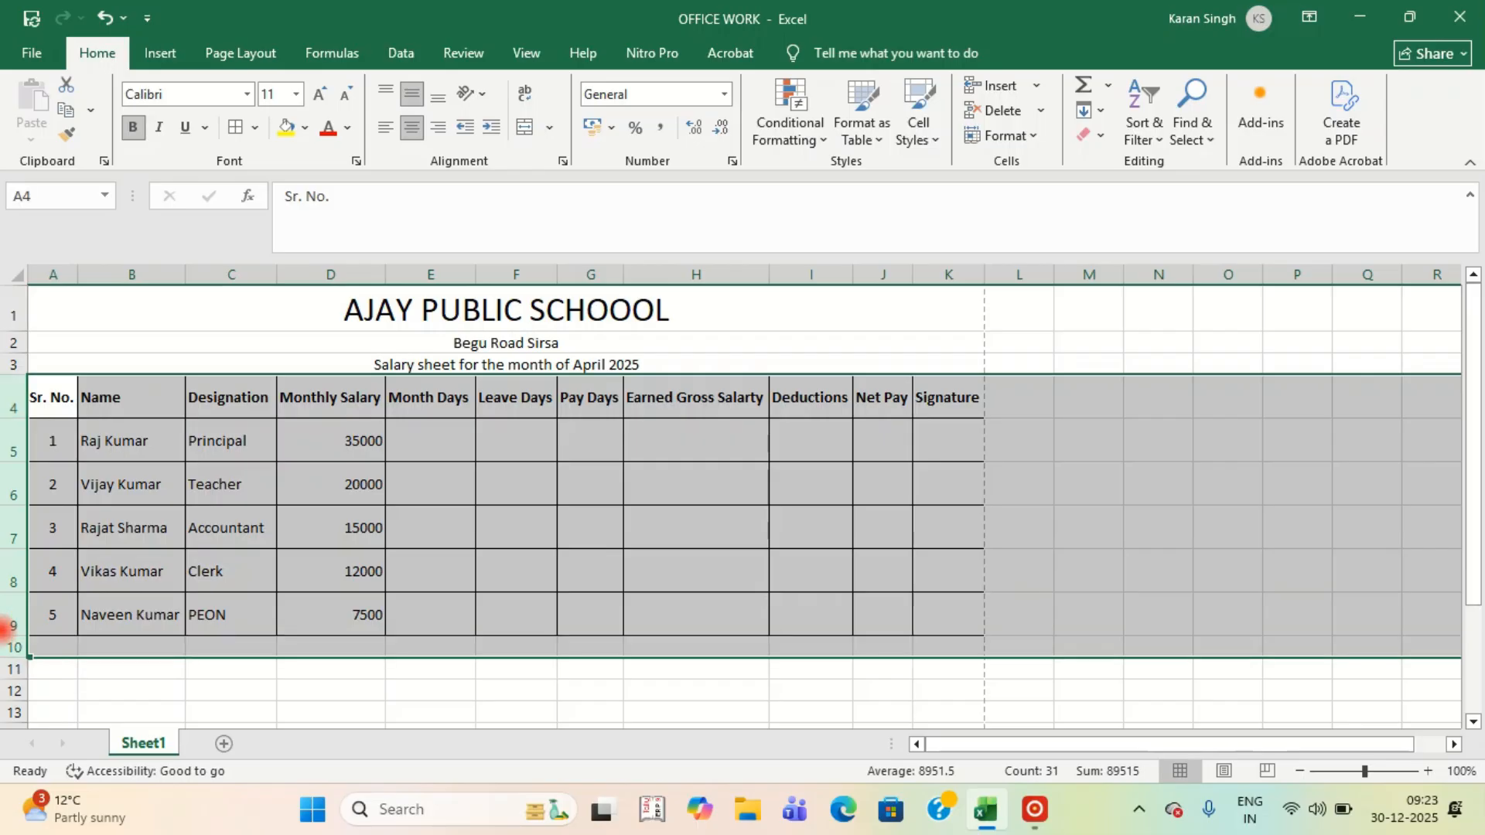
pyautogui.moveTo(14, 505); pyautogui.dragTo(10, 512)
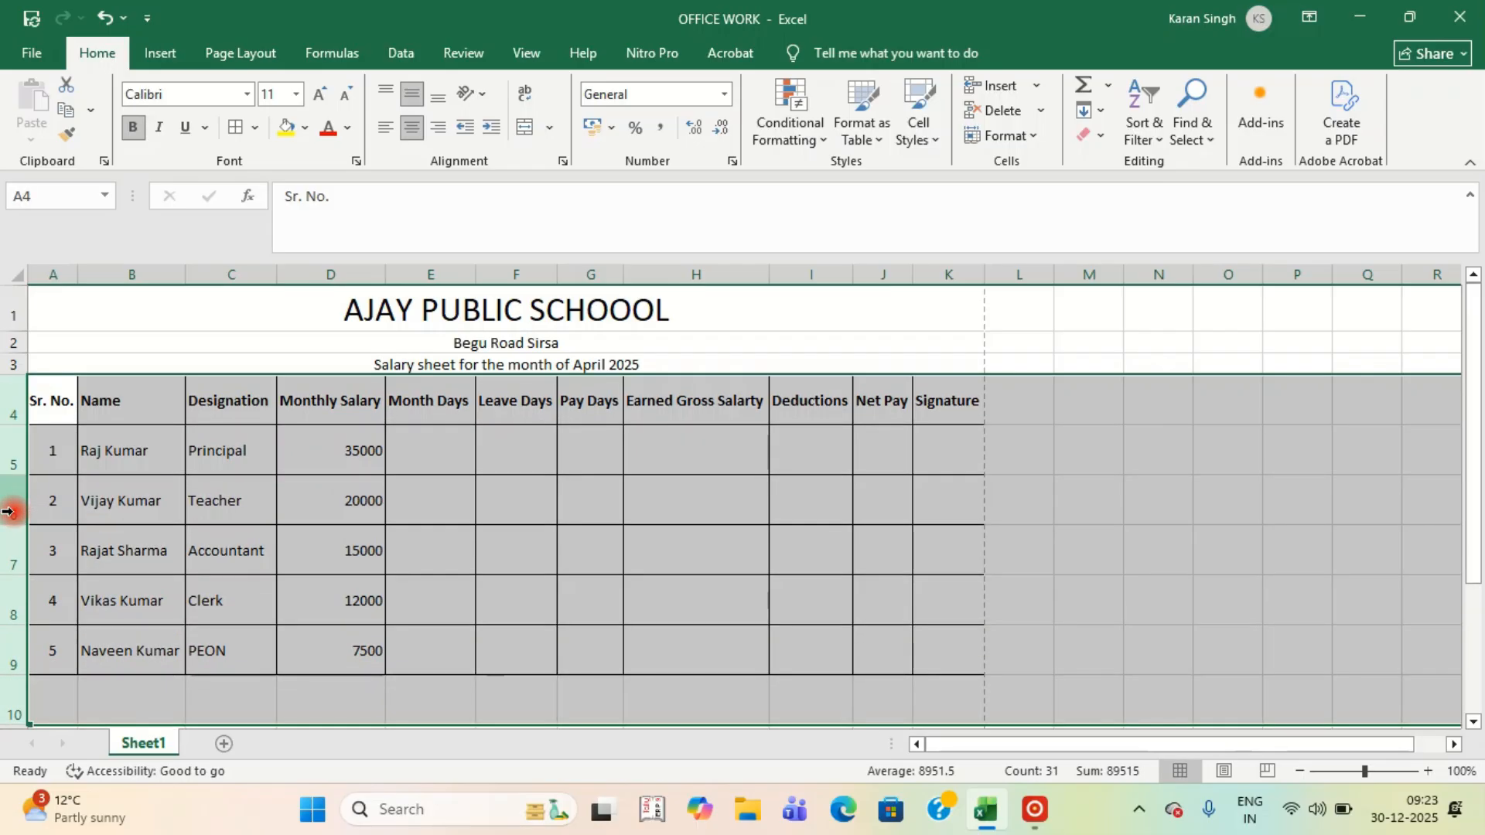
pyautogui.click(821, 638)
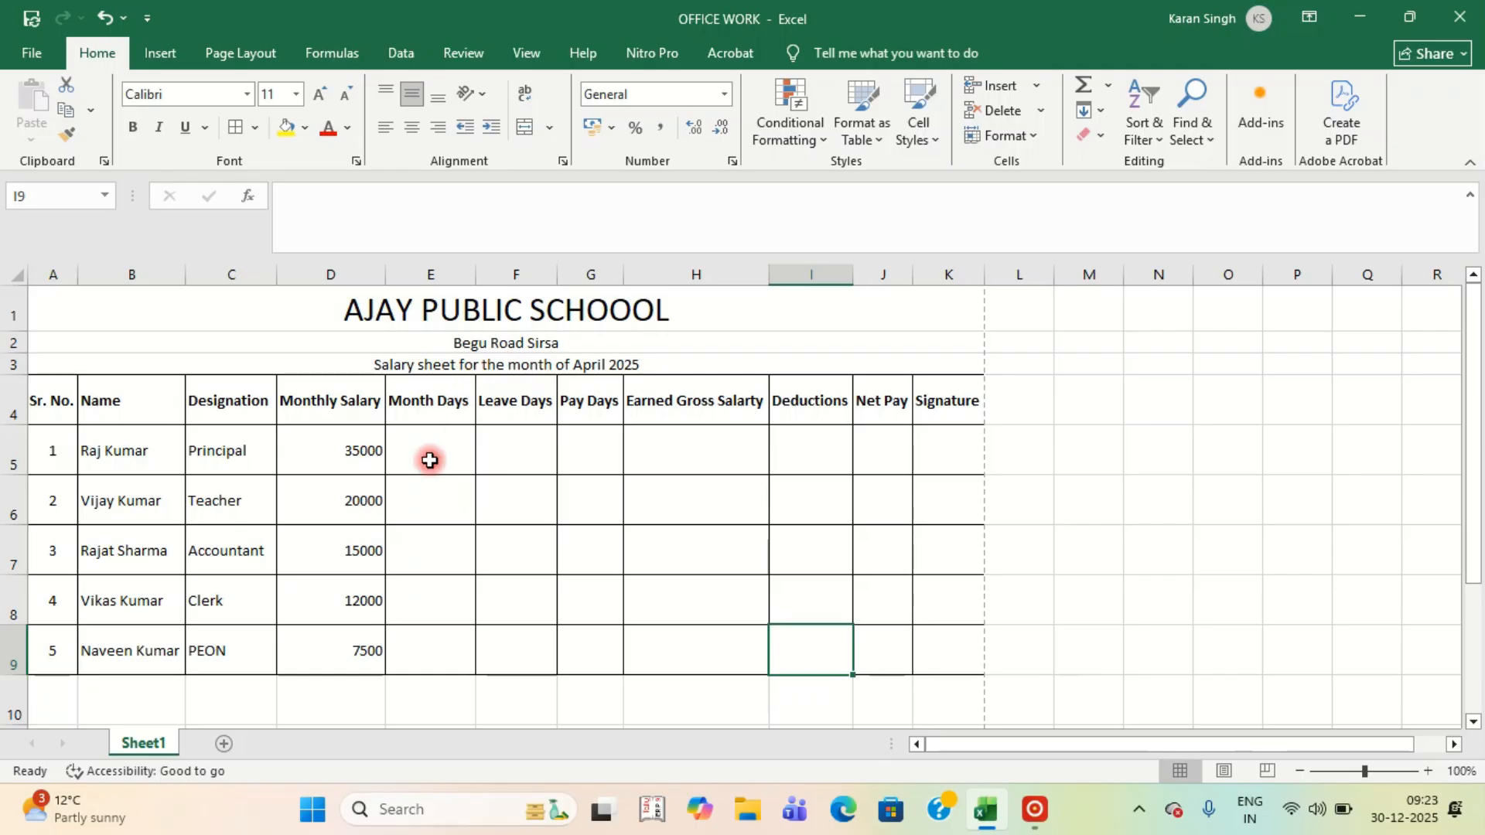
# Enter 30 Month Days in E5 and copy it down through E9.
pyautogui.click(364, 477)
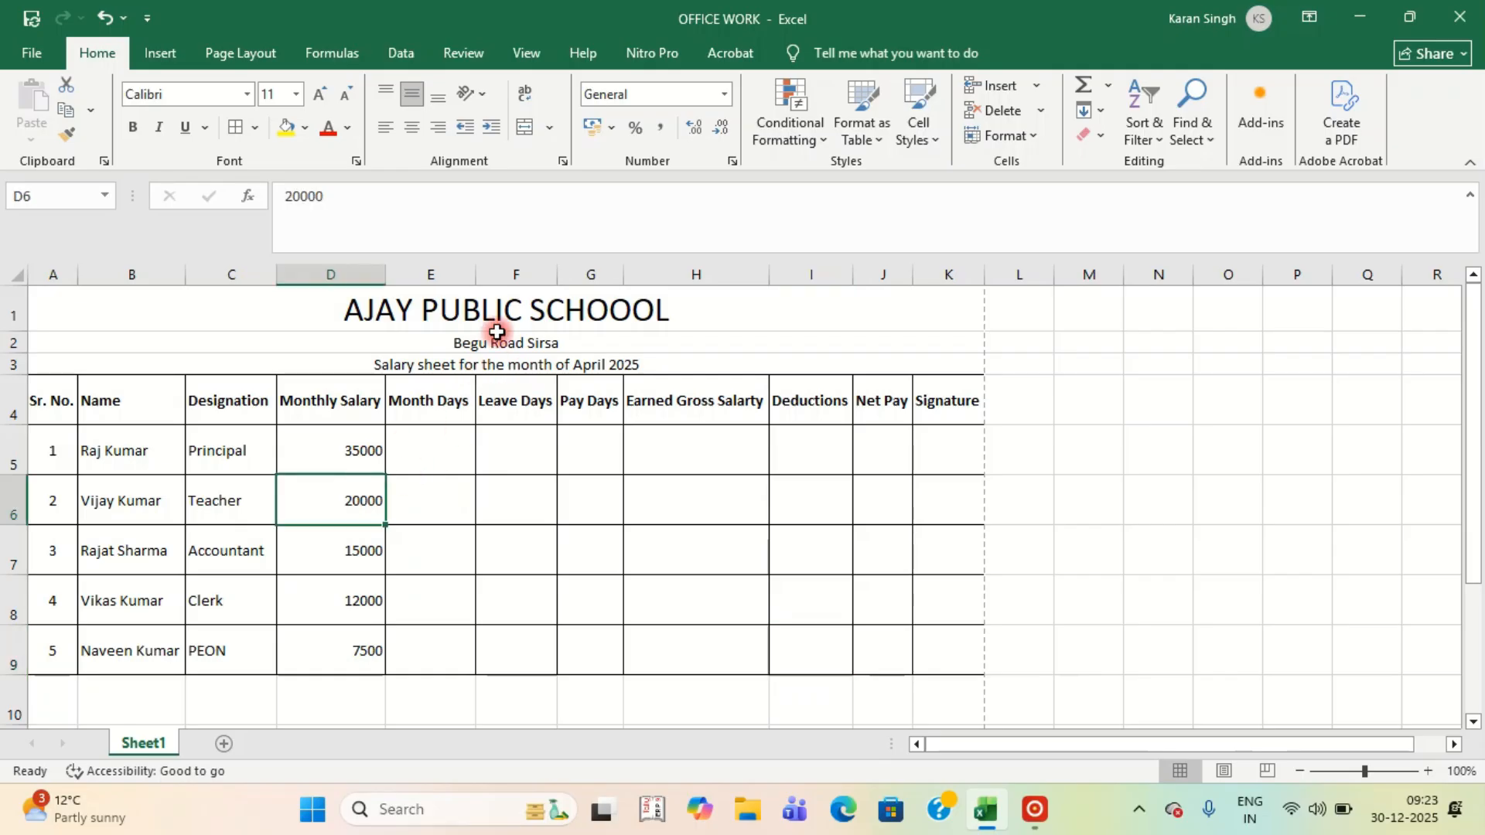
pyautogui.click(681, 364)
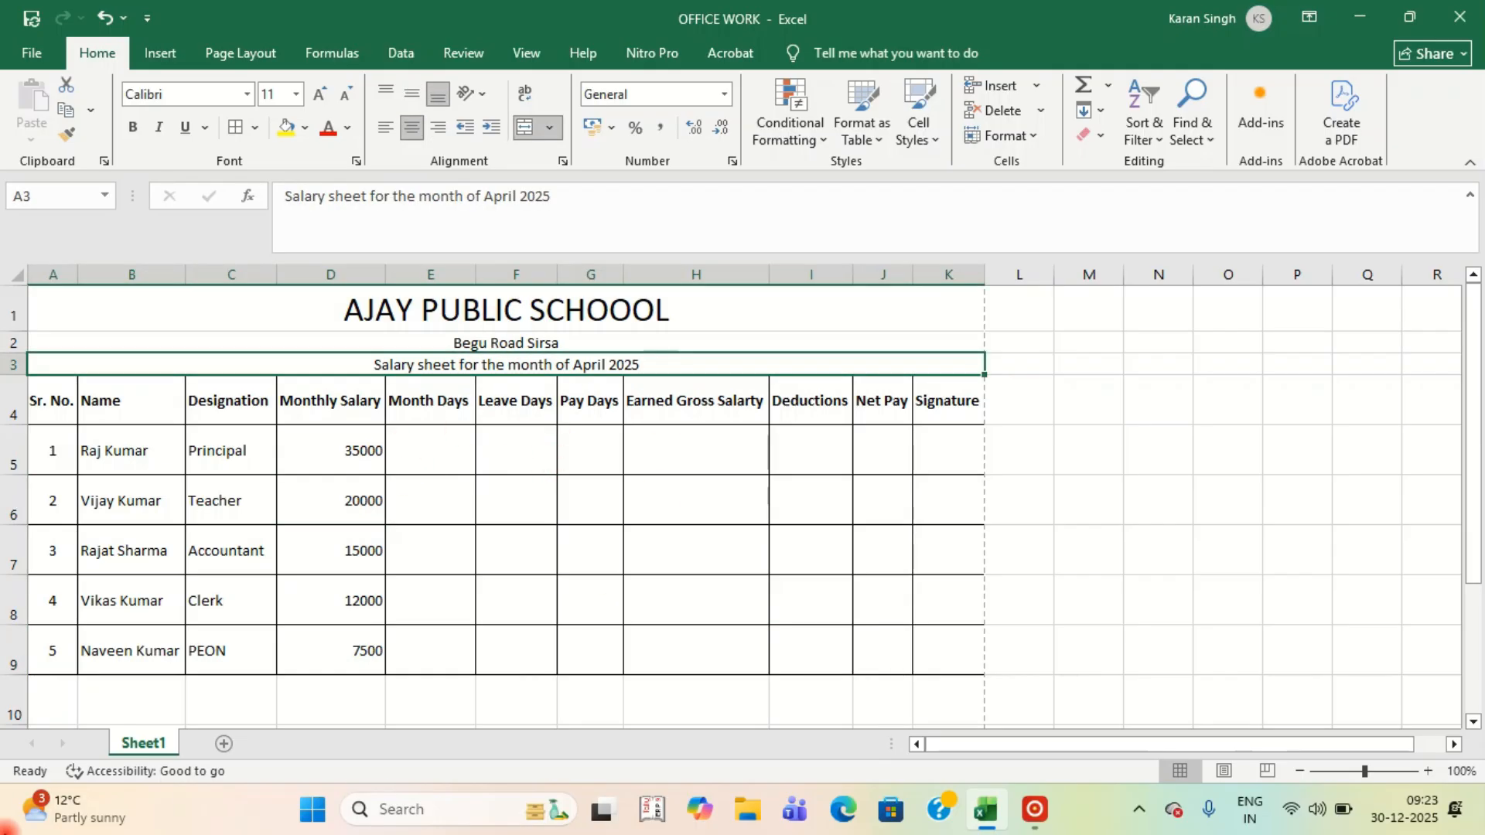
pyautogui.click(430, 458)
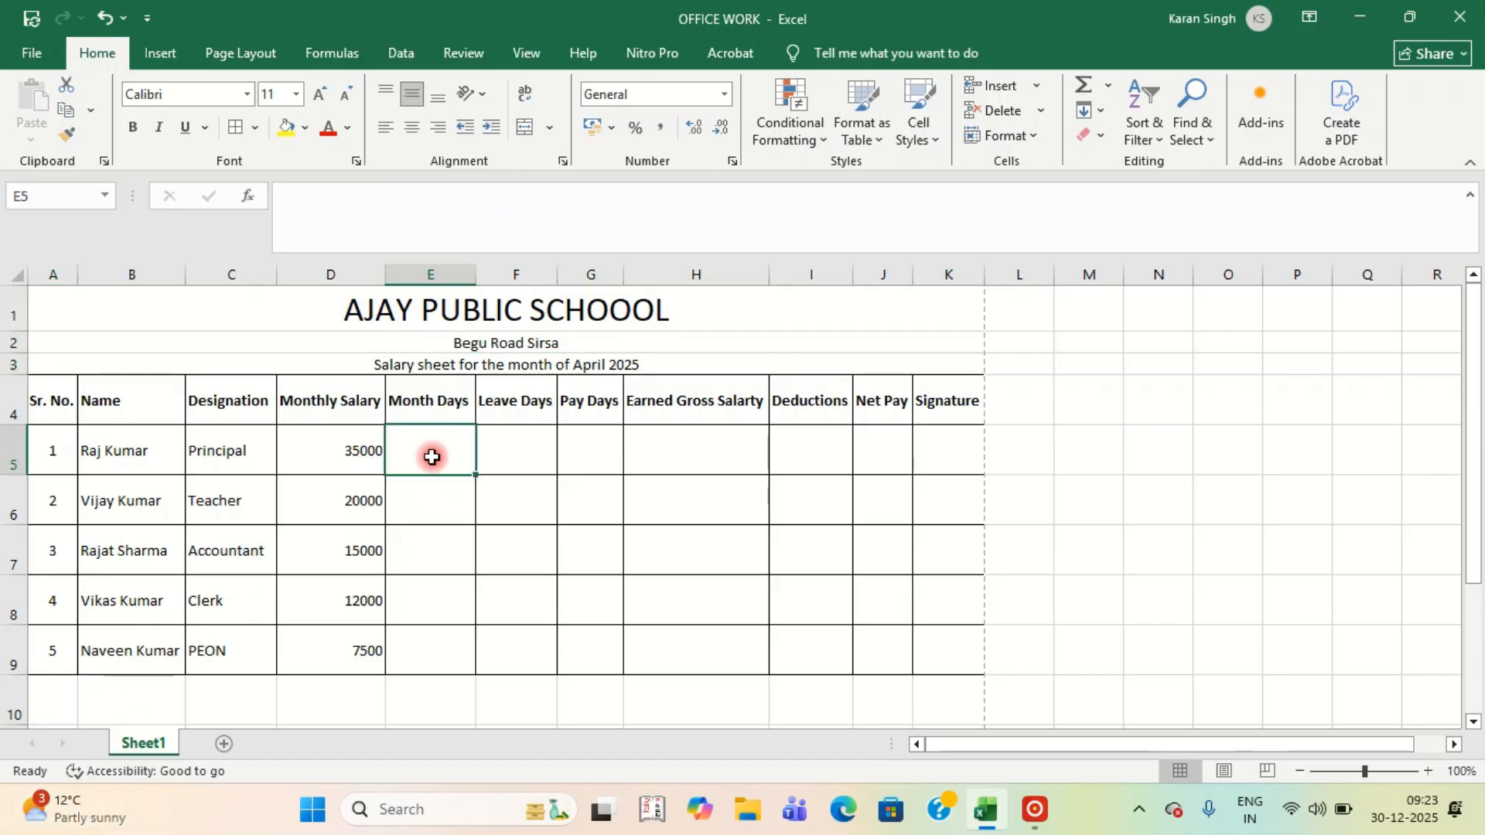
pyautogui.write('3')
pyautogui.press('Return')
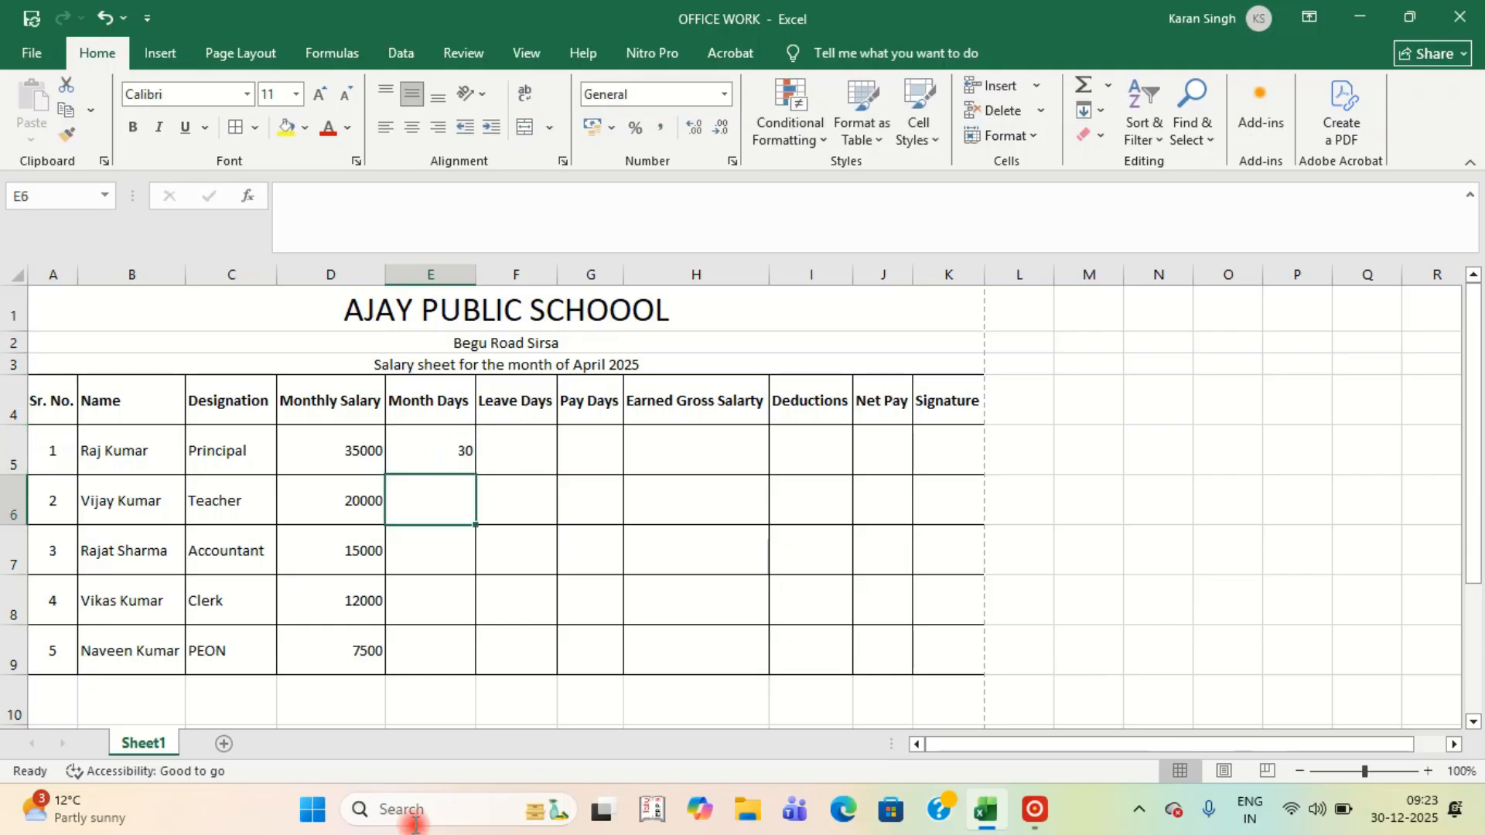
pyautogui.click(449, 449)
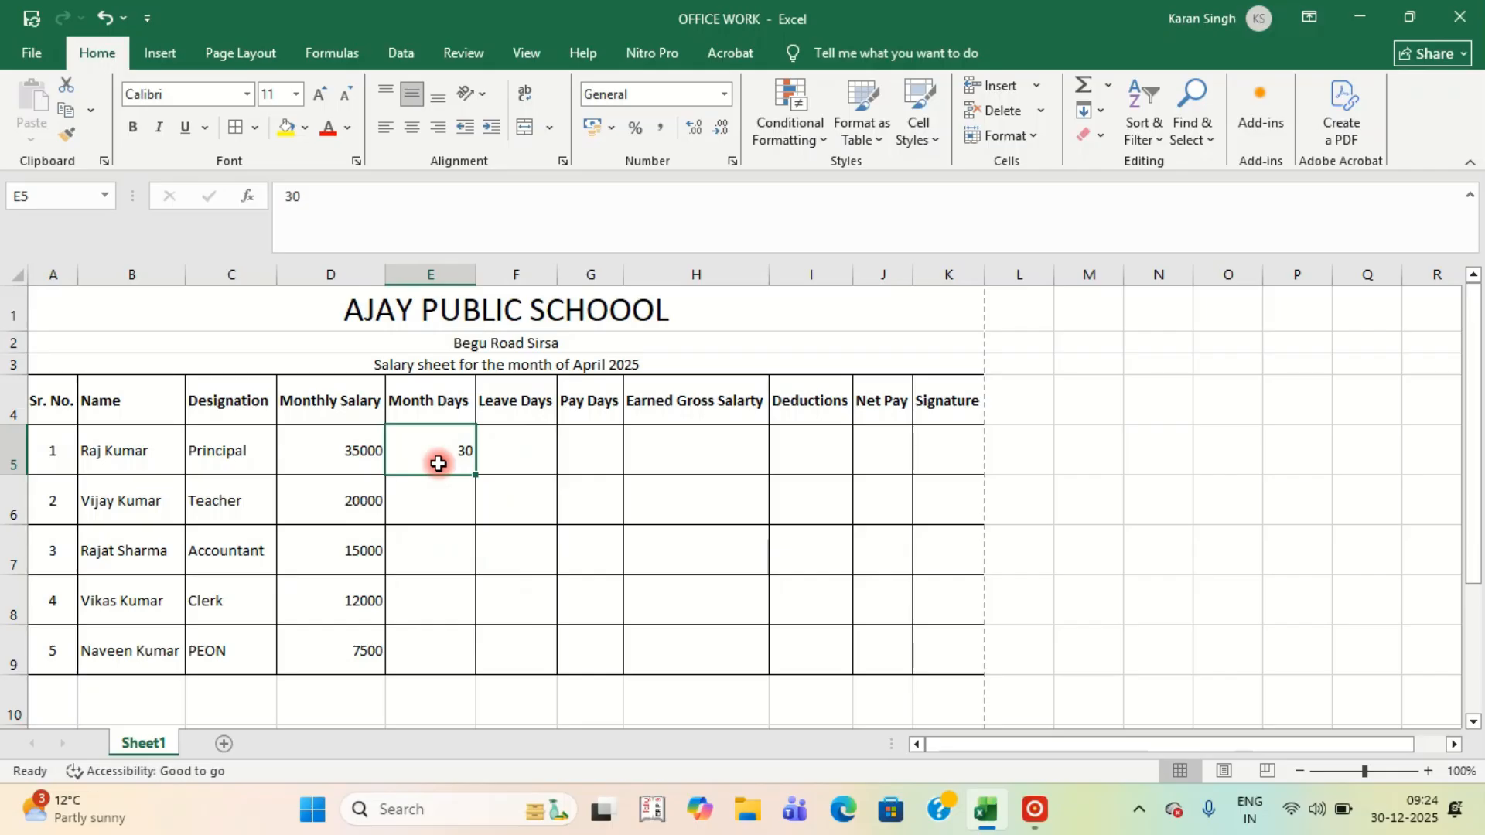
pyautogui.hotkey('ctrl', 'c')
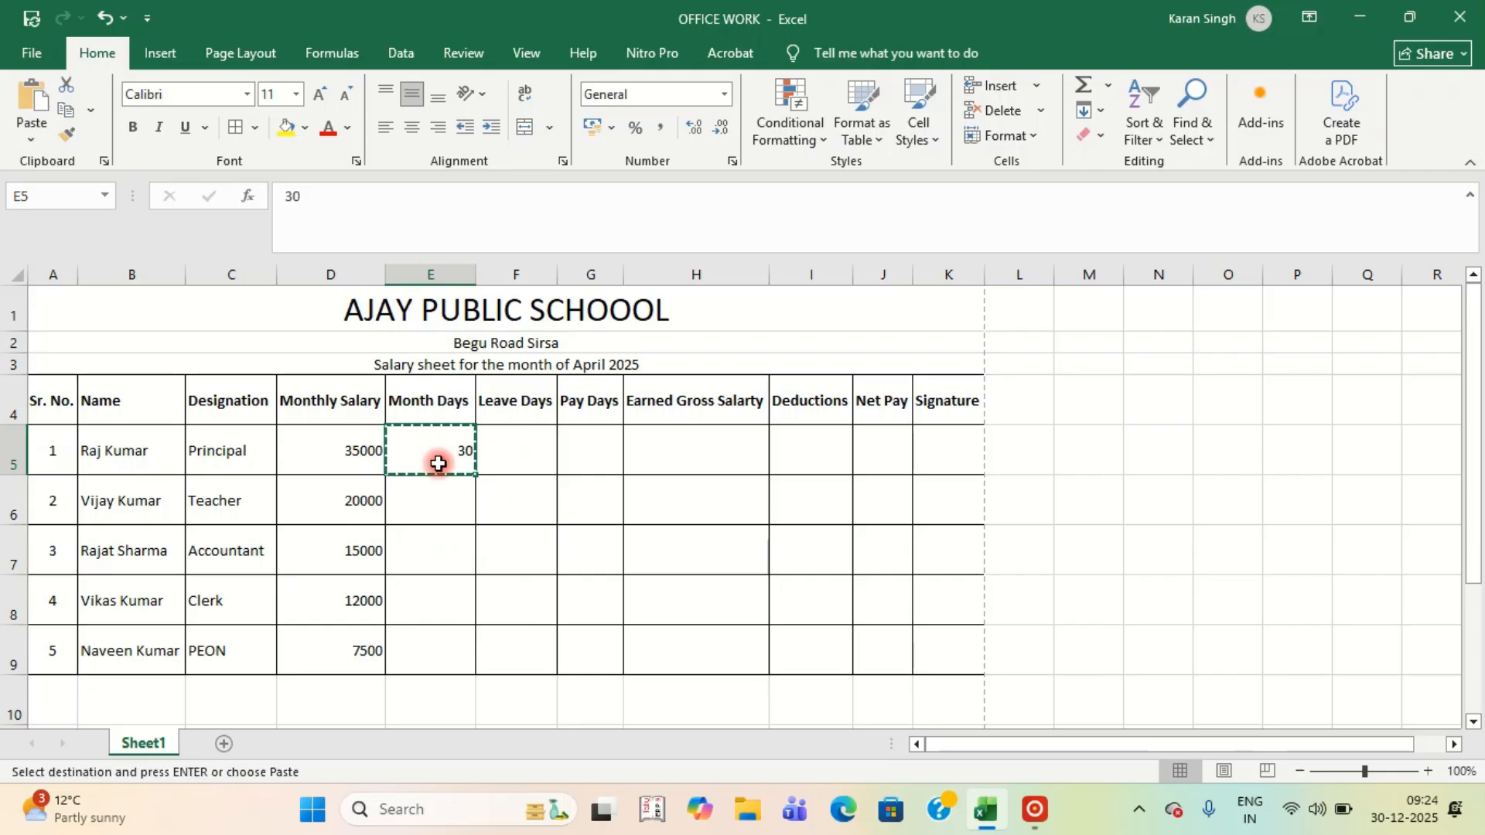
pyautogui.hotkey('shift', 'Down')
pyautogui.hotkey('shift', 'Down')
pyautogui.hotkey('shift', 'Down')
pyautogui.hotkey('shift', 'Down')
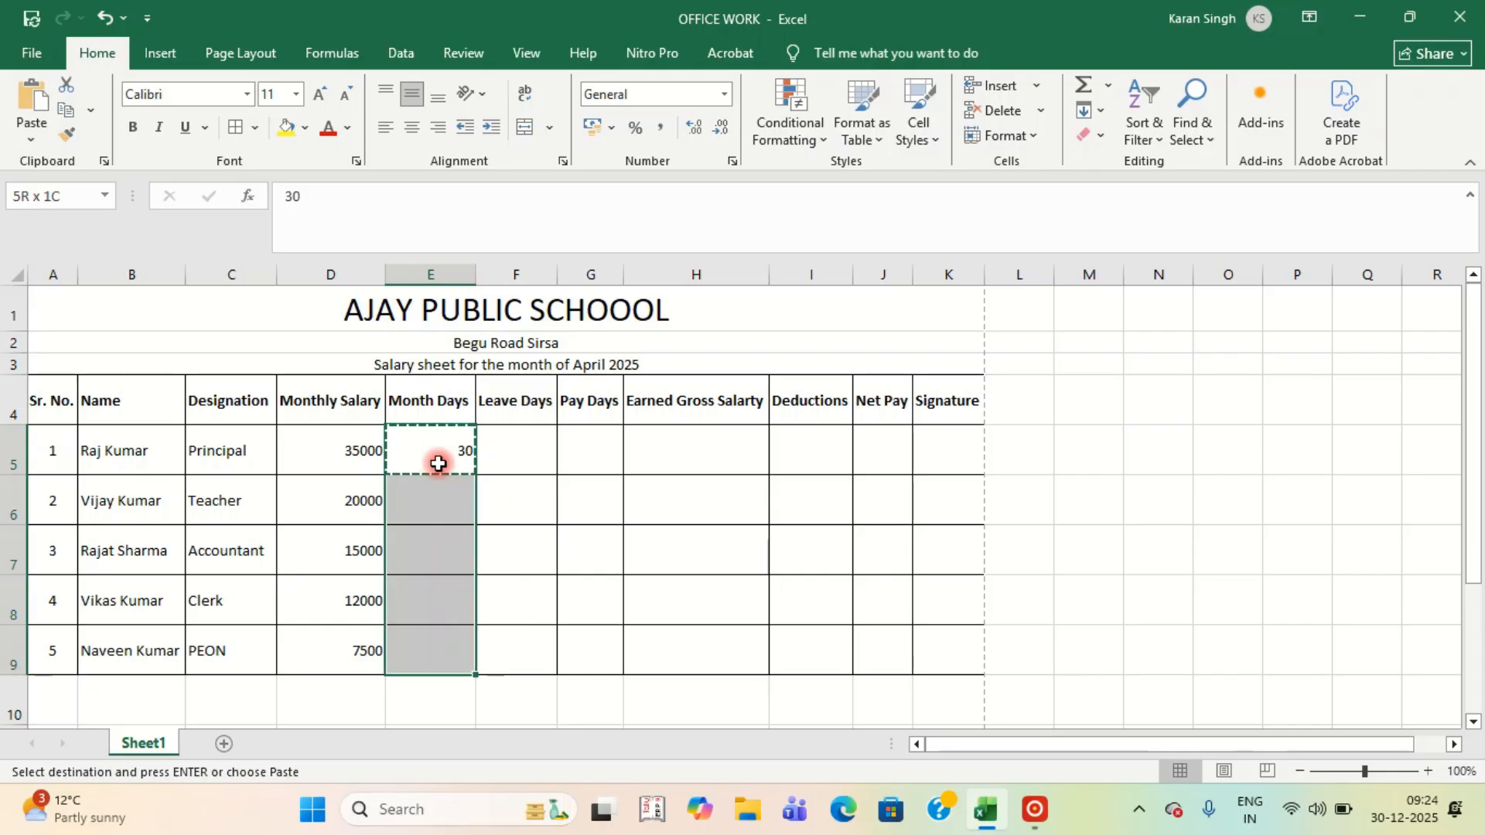
pyautogui.press('Return')
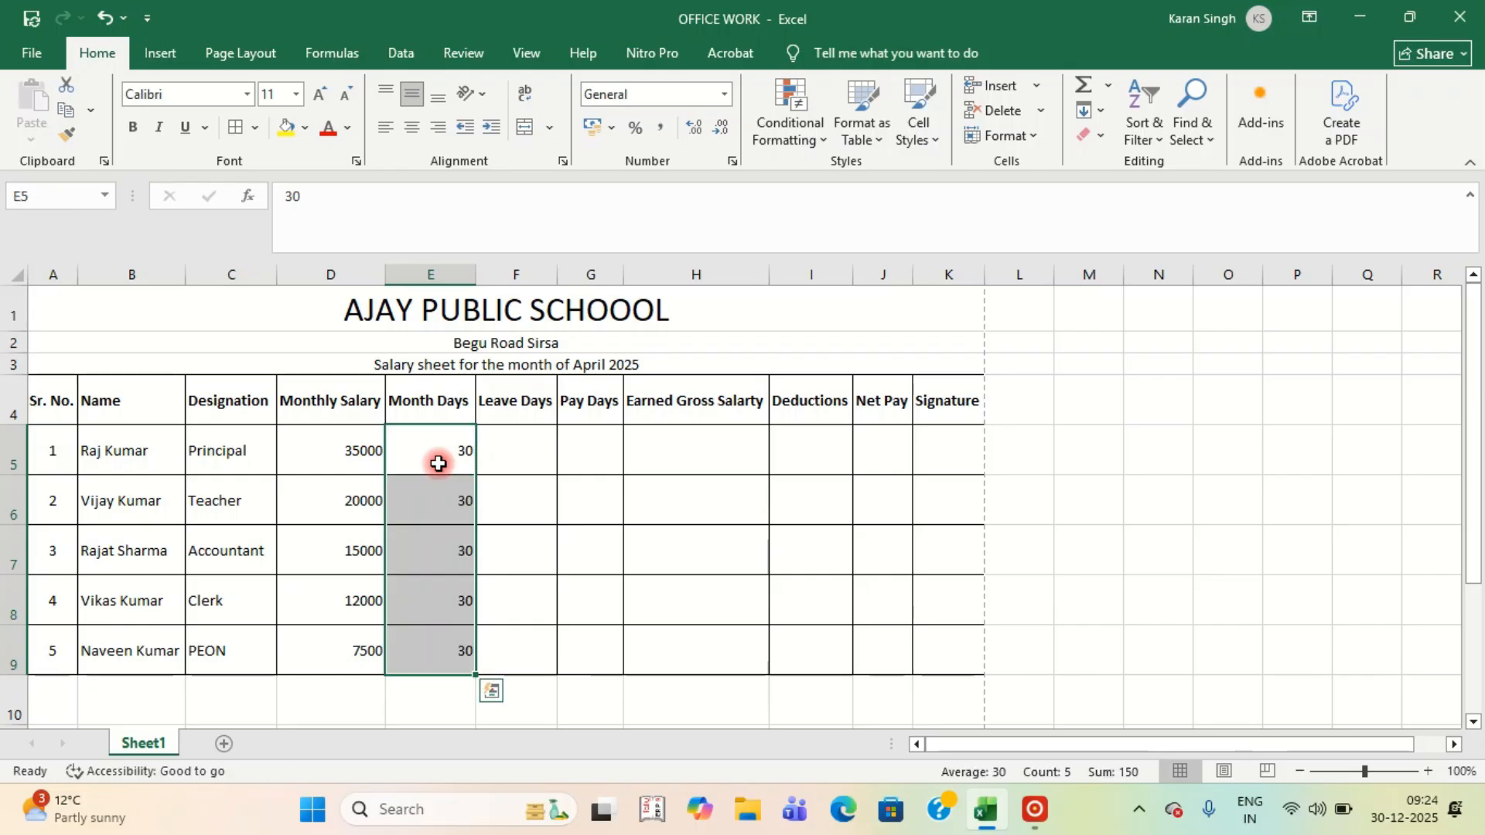
# Enter Leave Days 2, 1, 2, 3 and 1 in F5:F9.
pyautogui.click(527, 448)
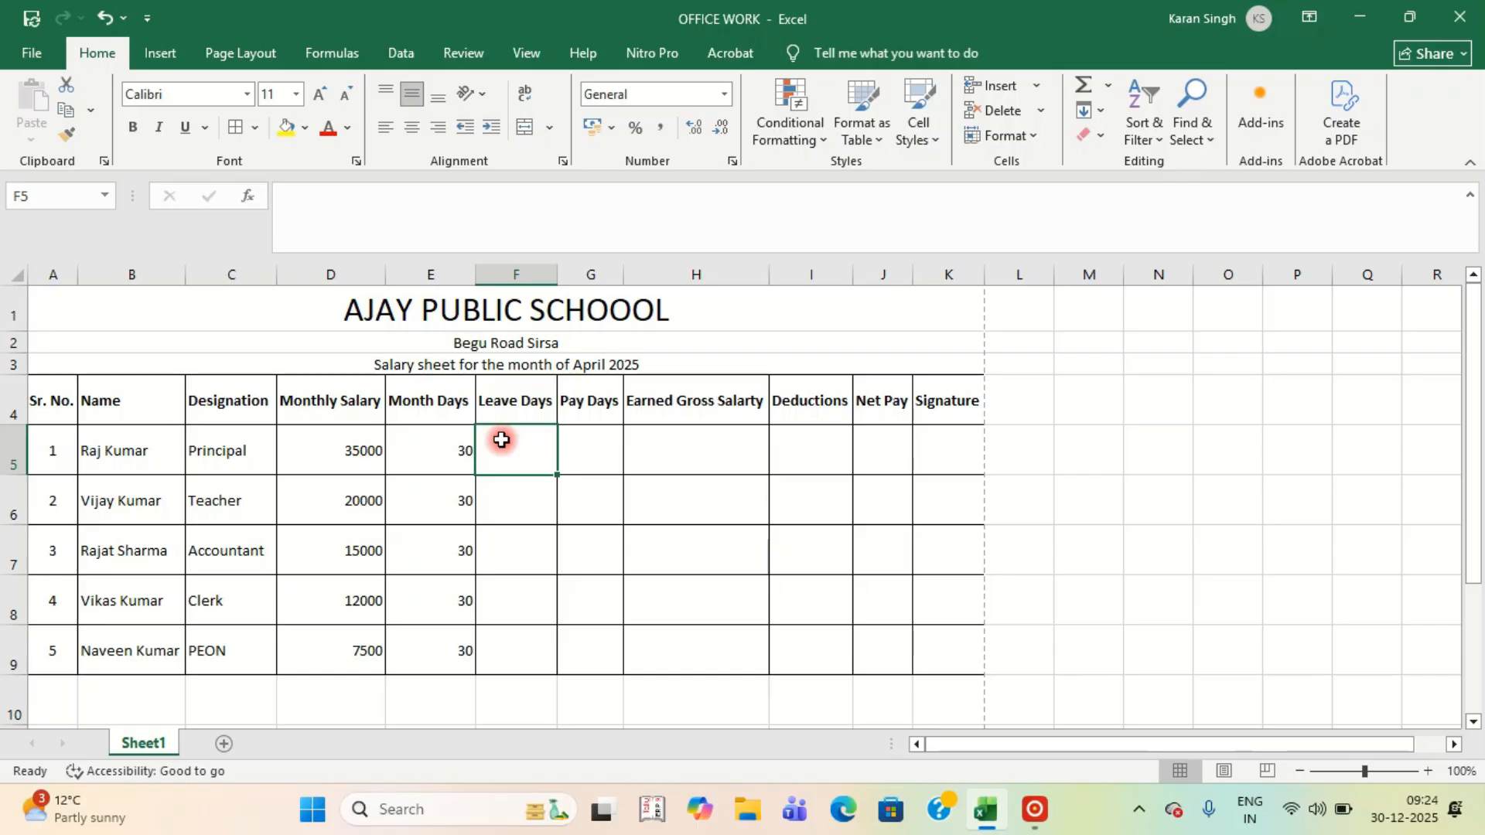
pyautogui.write('2')
pyautogui.press('Return')
pyautogui.write('1')
pyautogui.press('Return')
pyautogui.write('2')
pyautogui.press('Return')
pyautogui.write('3')
pyautogui.press('Return')
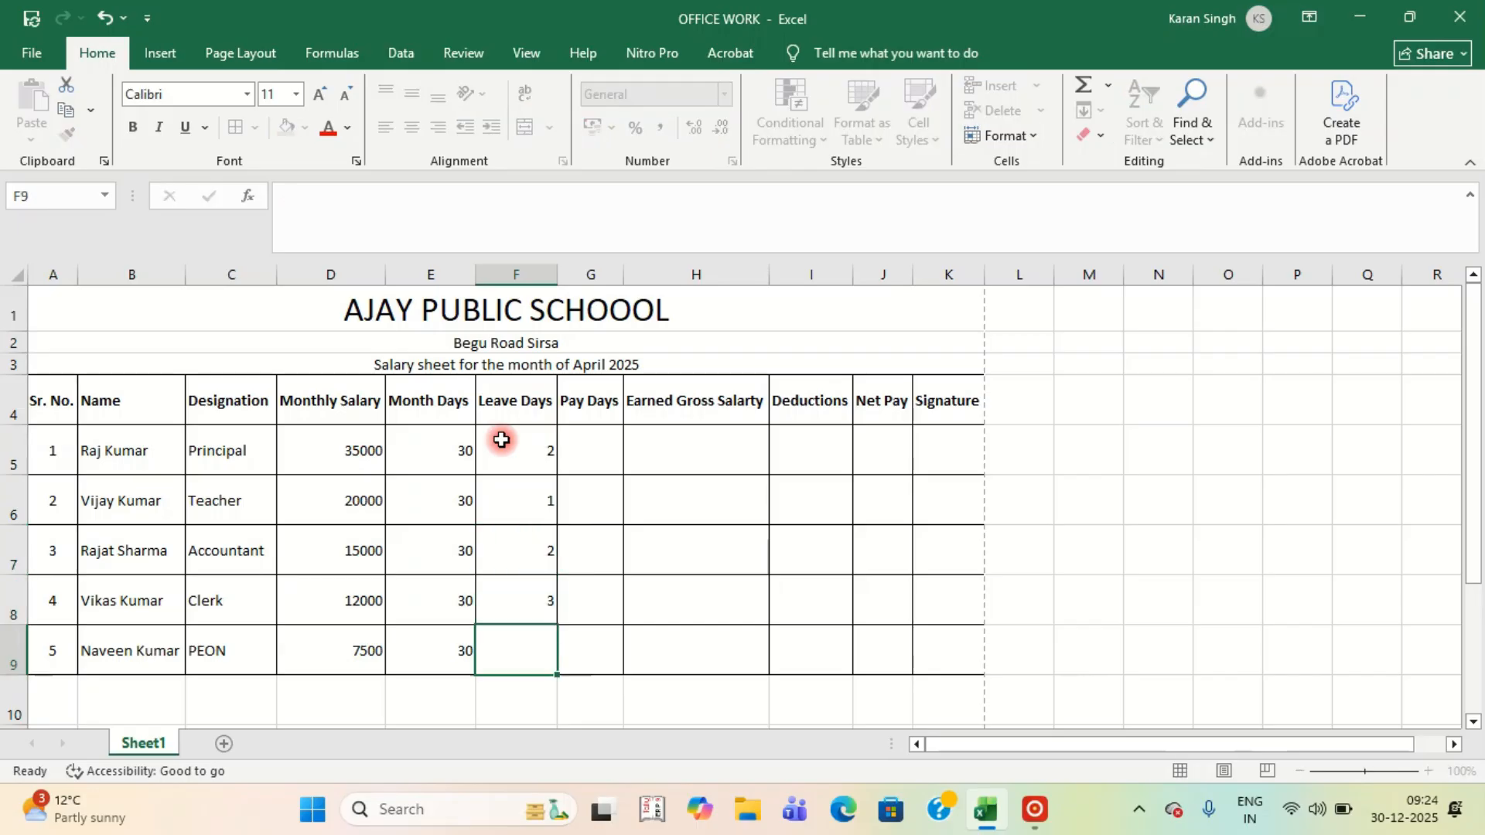
pyautogui.write('1')
pyautogui.press('Return')
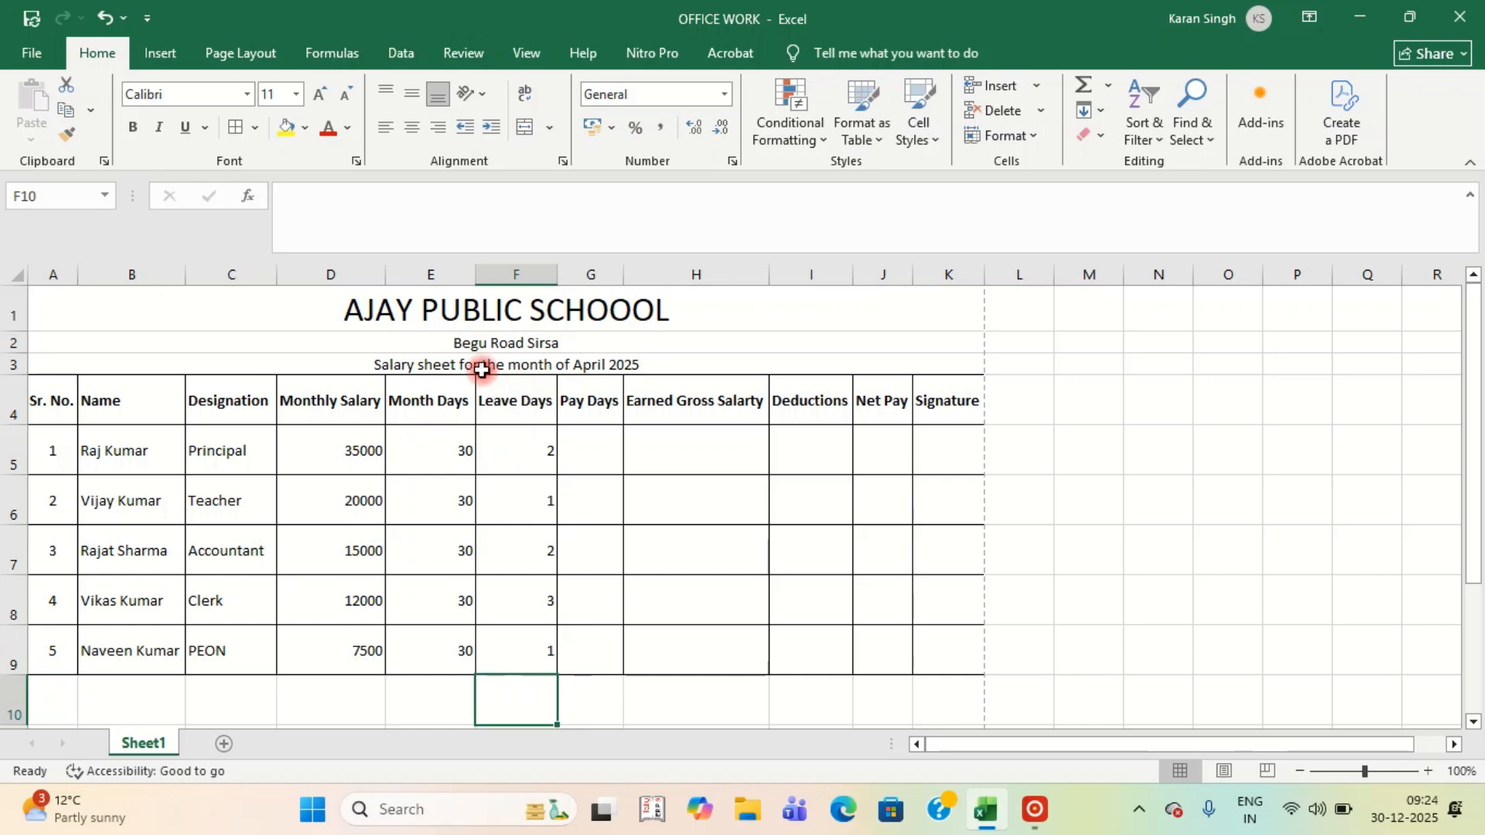
# Centre-align the Month Days and Leave Days columns.
pyautogui.click(431, 275)
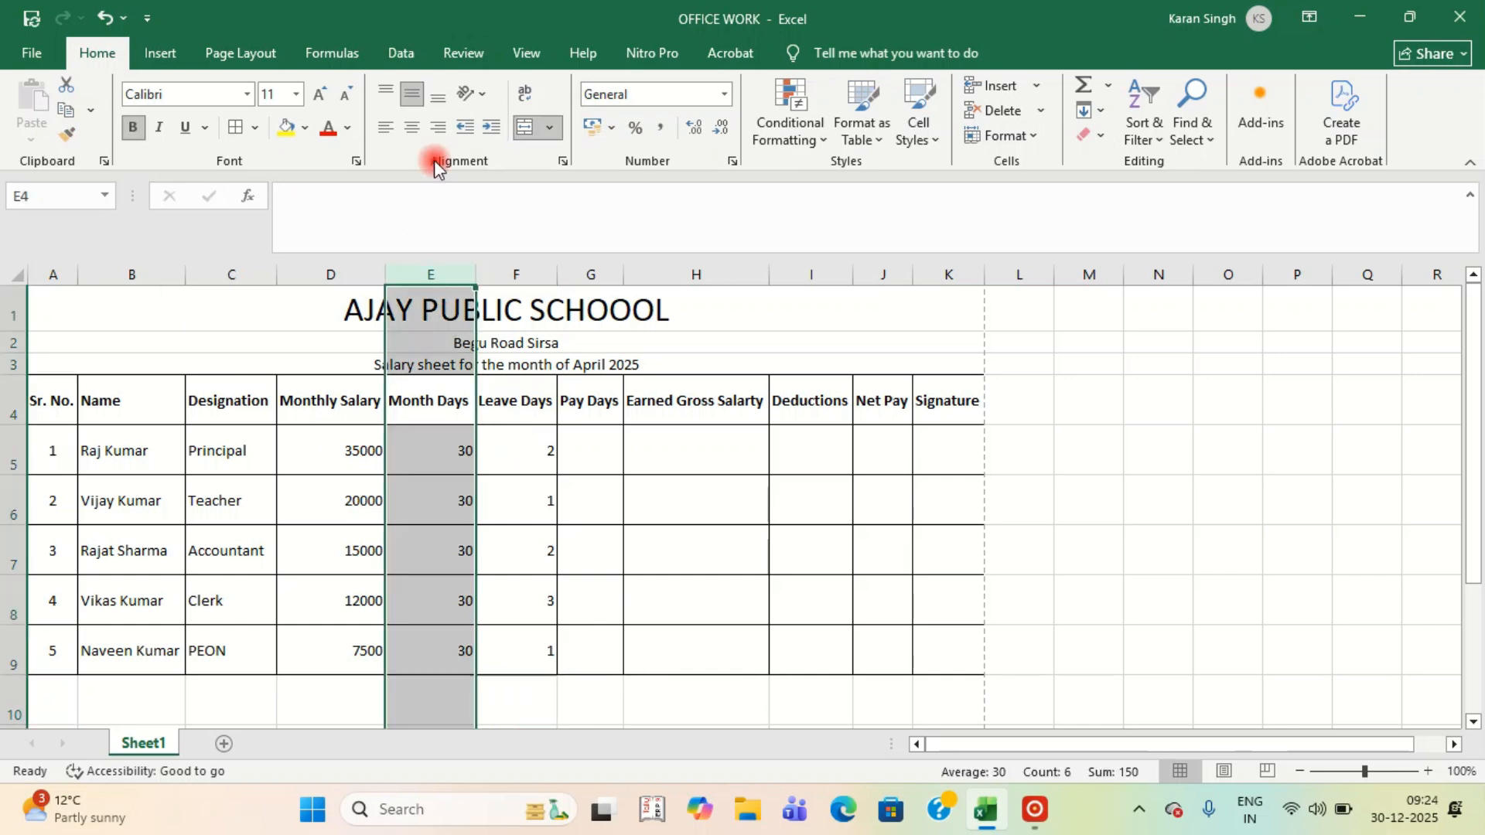
pyautogui.click(411, 127)
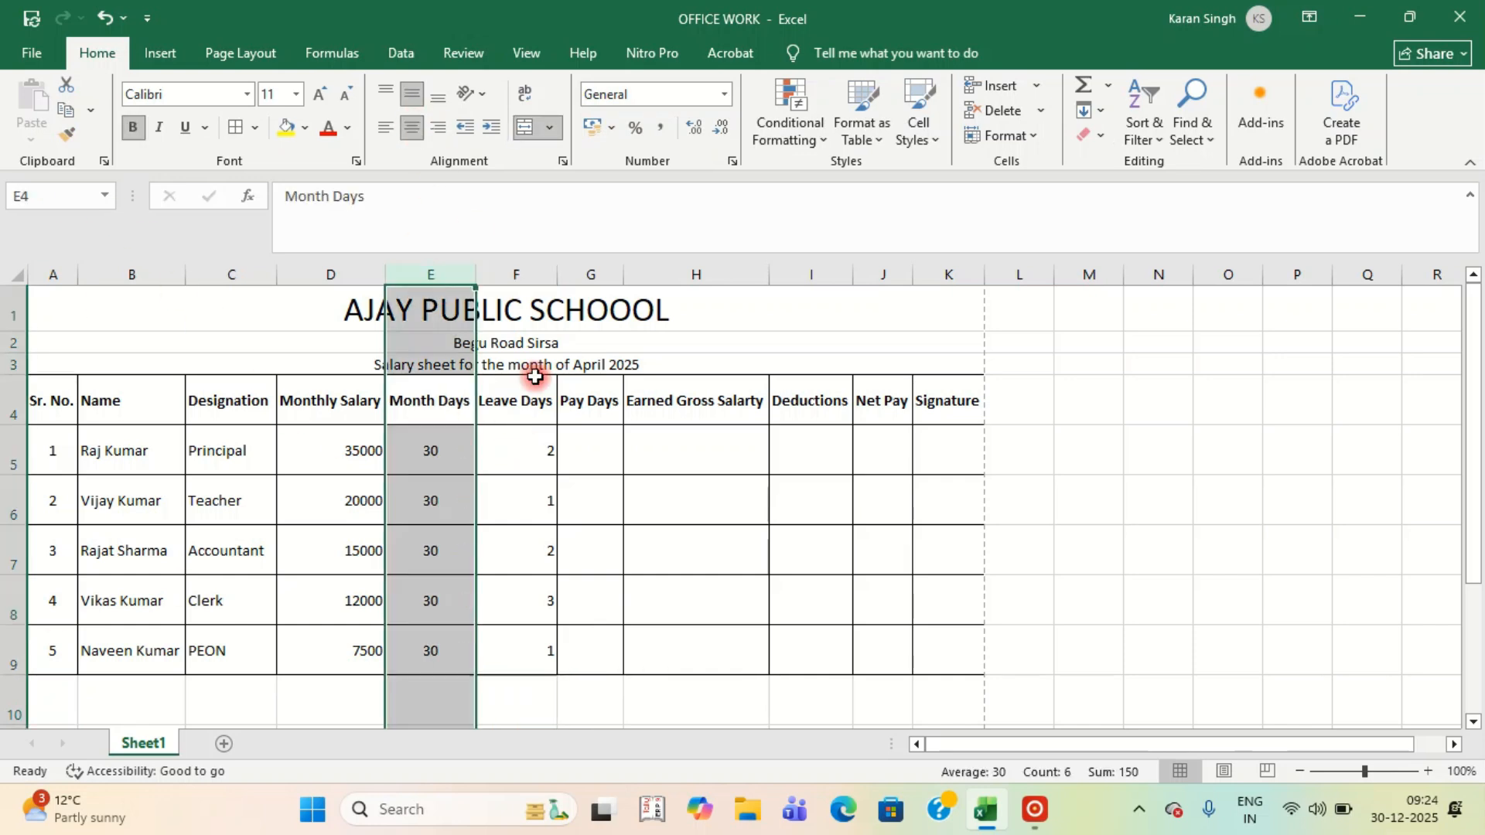
pyautogui.click(521, 272)
pyautogui.click(412, 127)
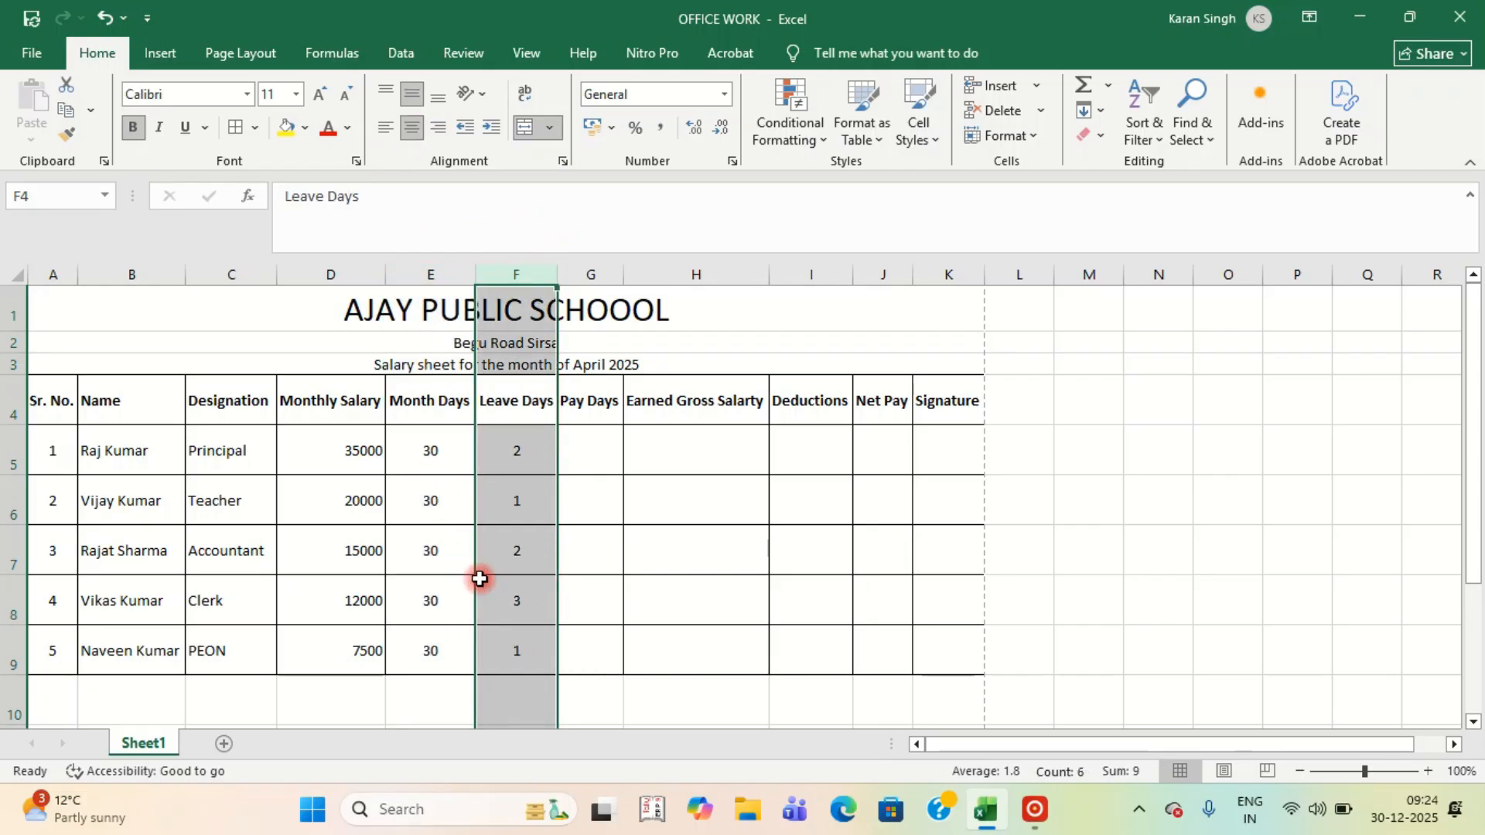
pyautogui.click(538, 565)
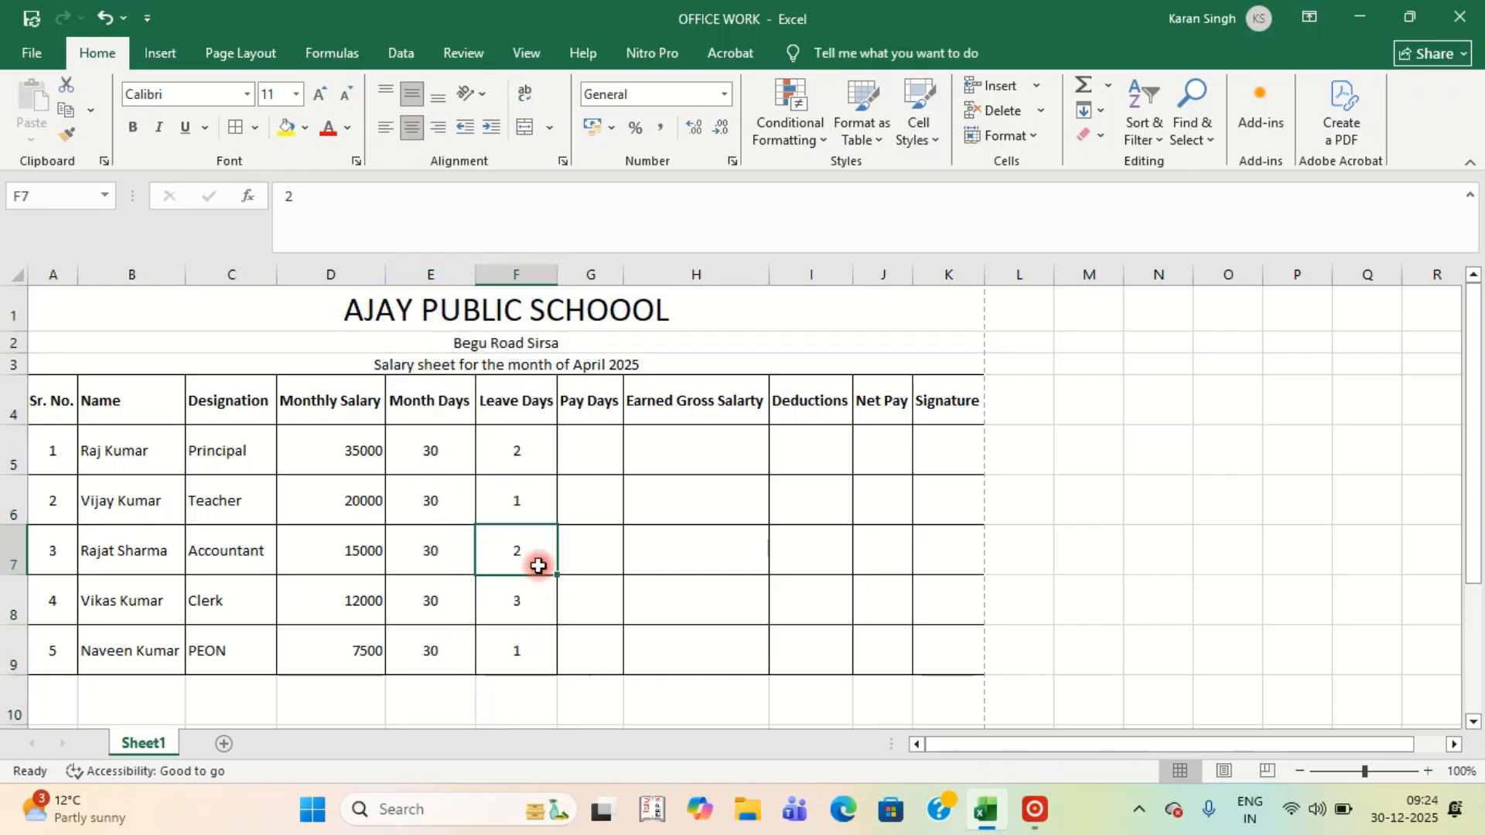
# Select cell G5 to begin the Pay Days entries.
pyautogui.click(588, 273)
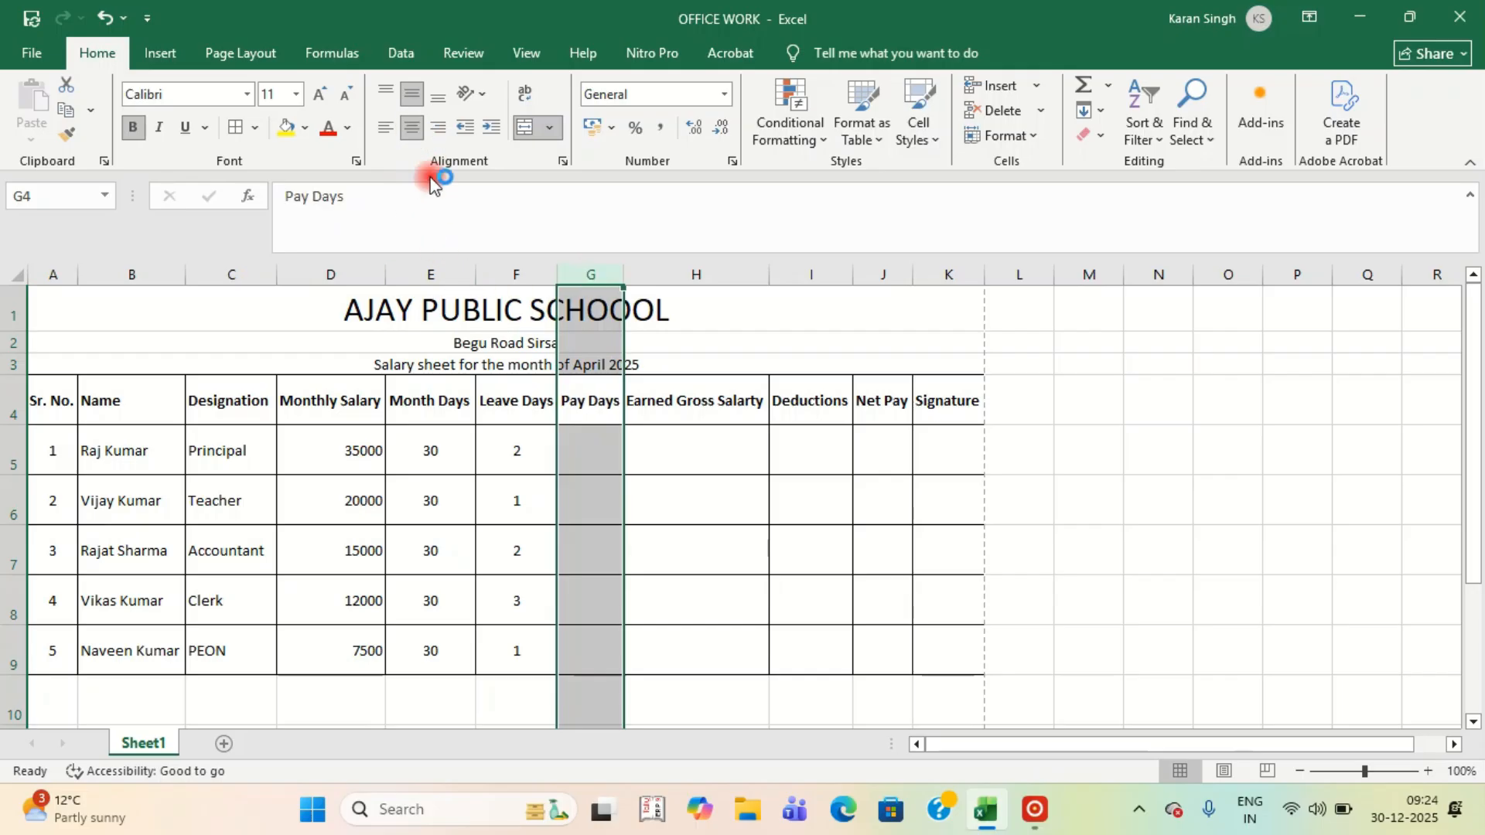
pyautogui.click(590, 552)
pyautogui.click(583, 458)
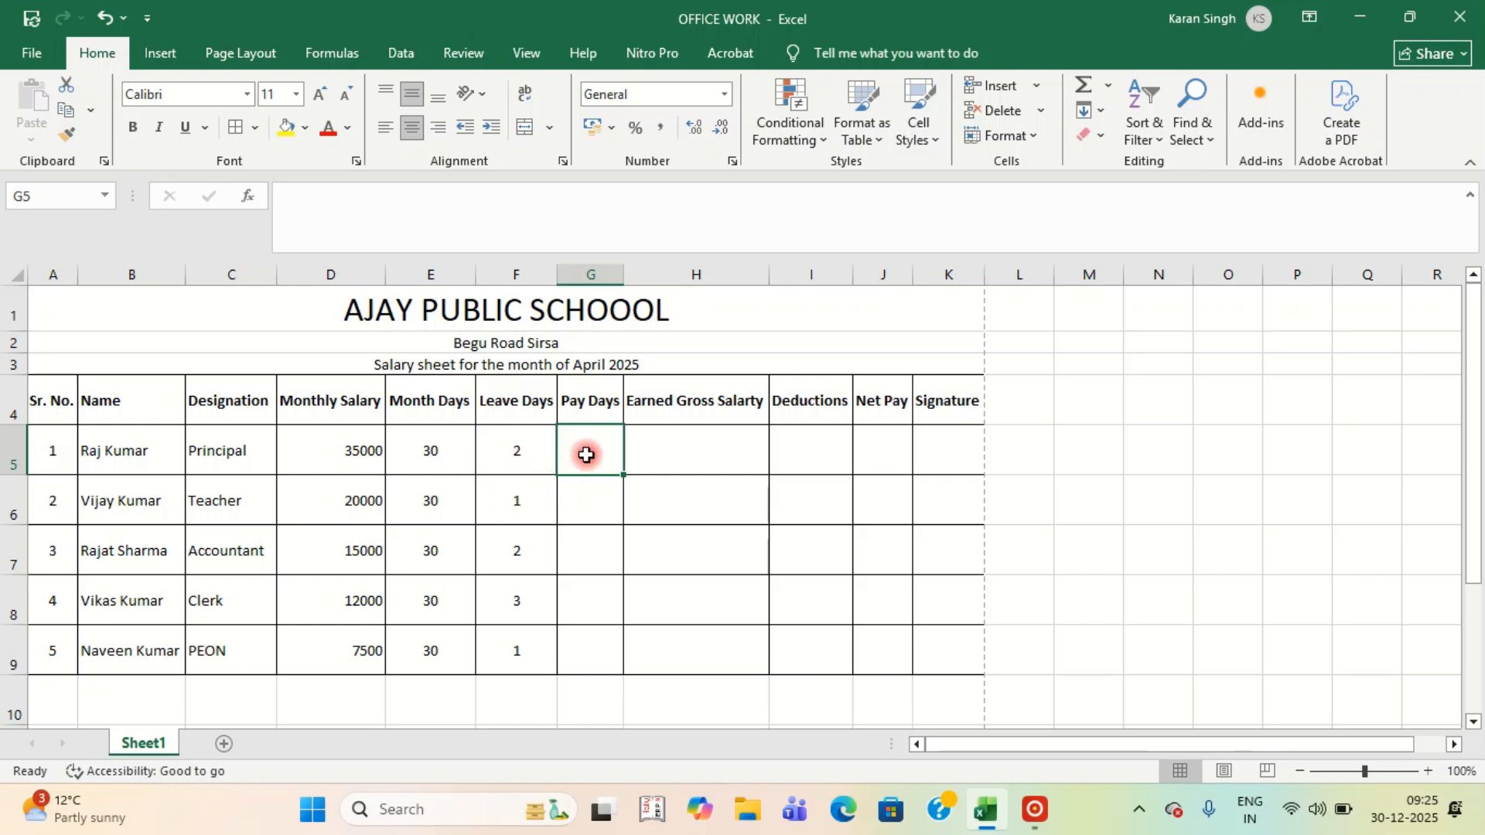
# Enter the Pay Days formula =E5-F5 in G5.
pyautogui.write('=')
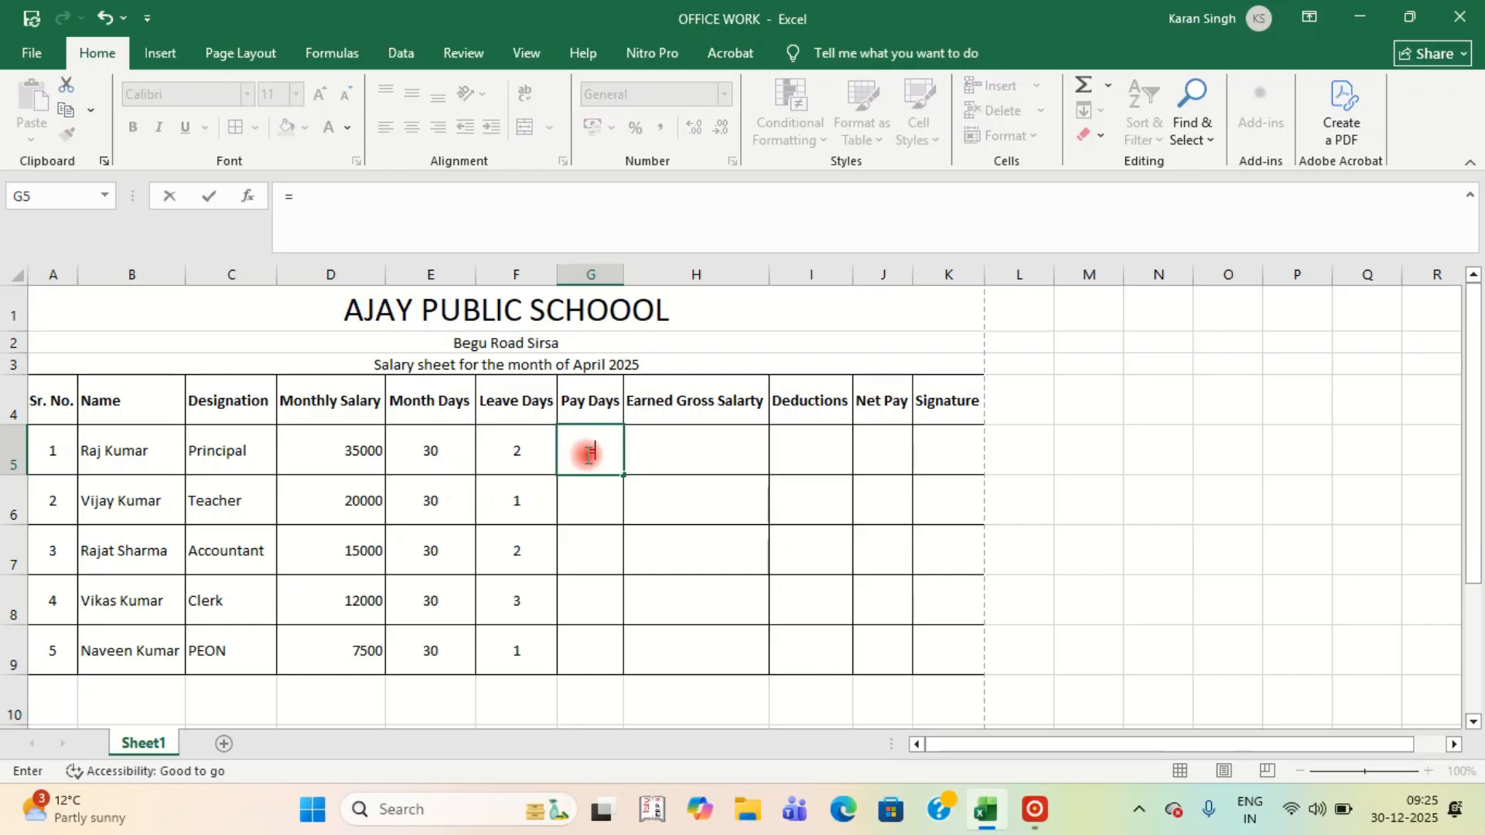
pyautogui.click(423, 450)
pyautogui.write('-')
pyautogui.click(505, 456)
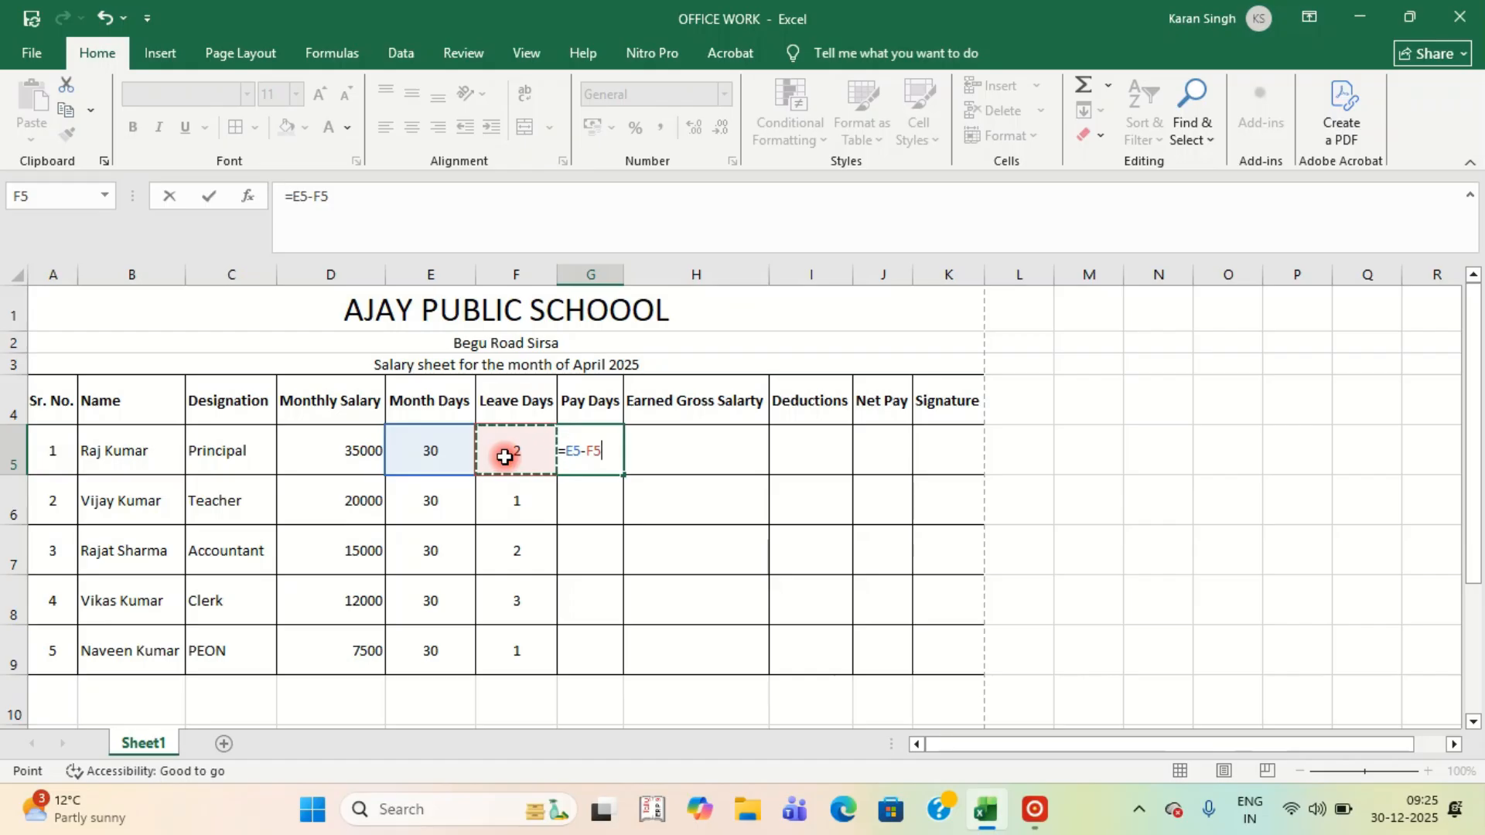
pyautogui.press('Return')
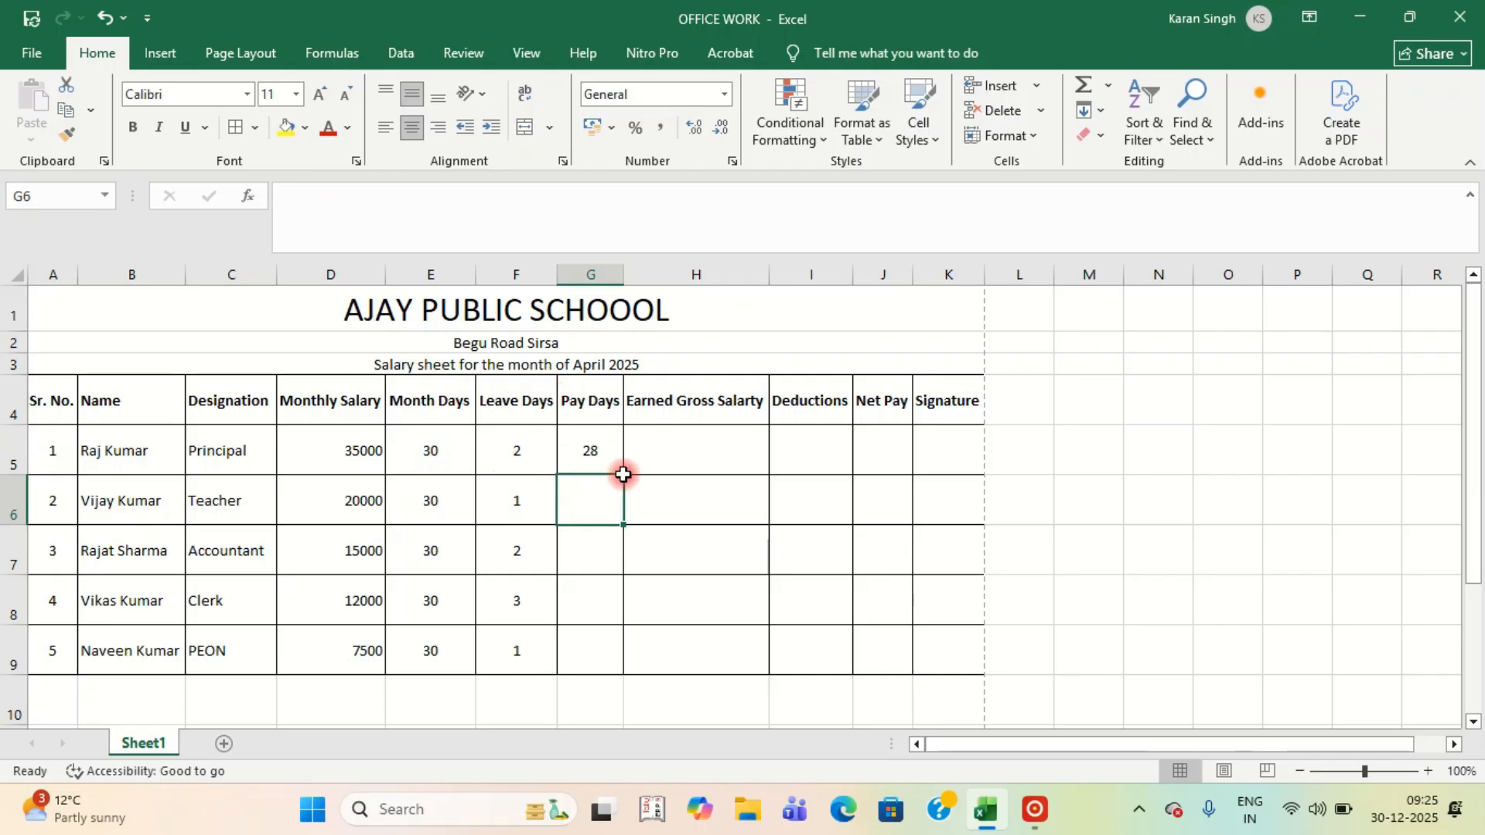
# Copy the Pay Days formula down through G9, giving 28, 29, 28, 27, 29.
pyautogui.click(608, 454)
pyautogui.hotkey('ctrl', 'c')
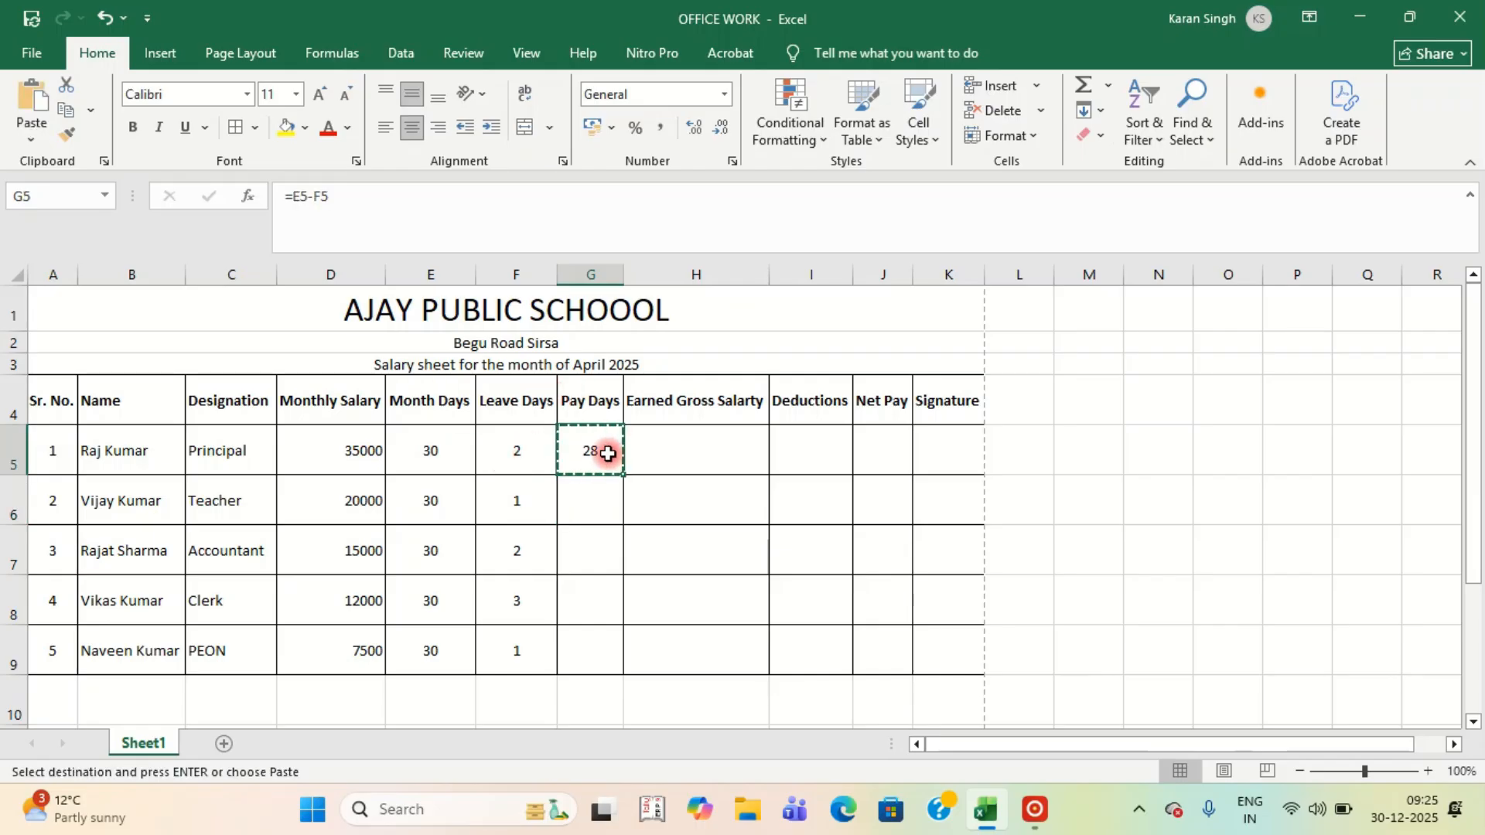
pyautogui.hotkey('shift', 'Down')
pyautogui.hotkey('shift', 'Down')
pyautogui.hotkey('shift', 'Down')
pyautogui.hotkey('shift', 'Down')
pyautogui.press('Return')
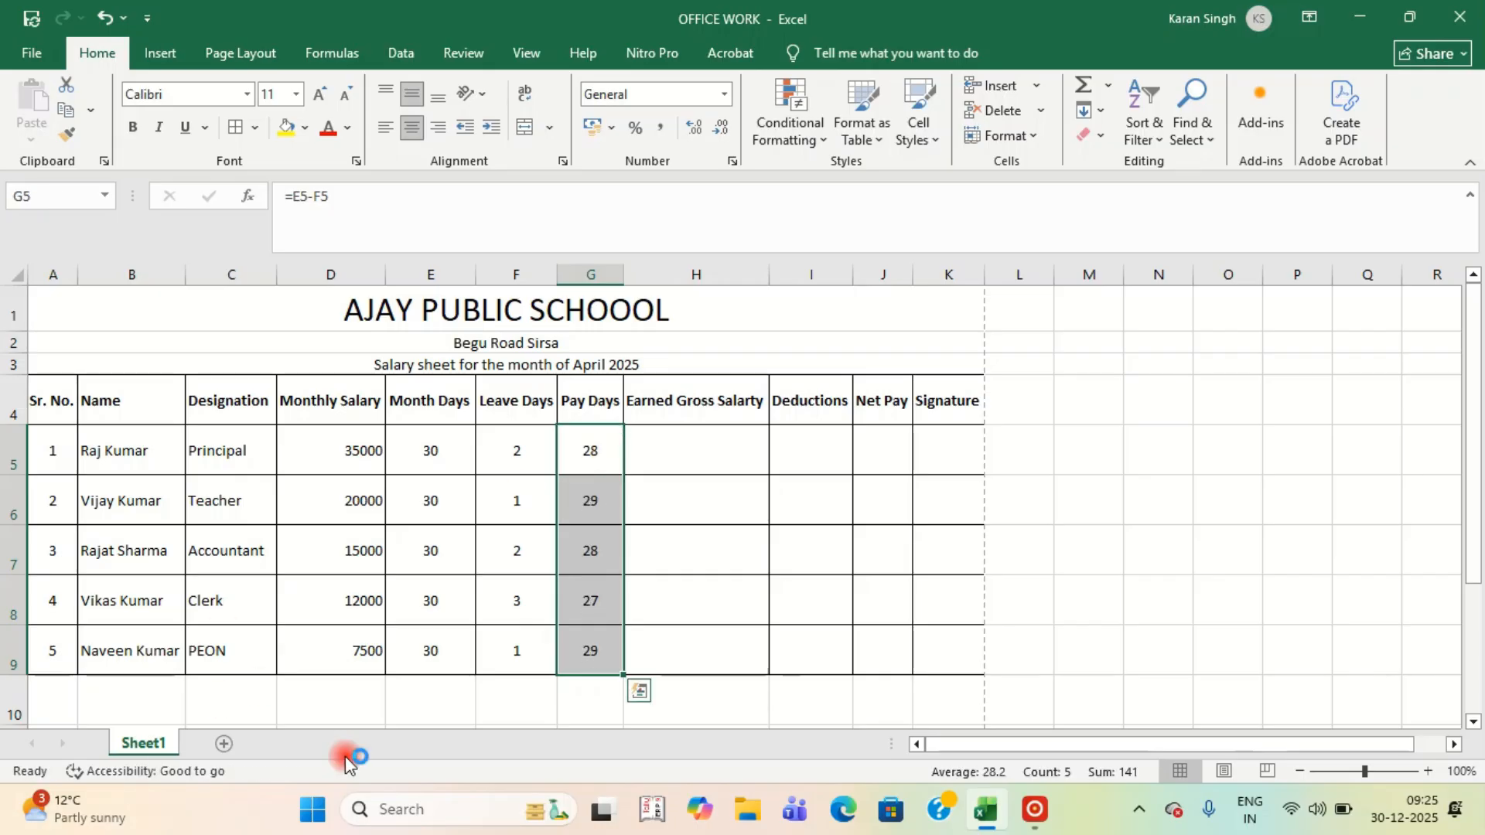
pyautogui.click(599, 592)
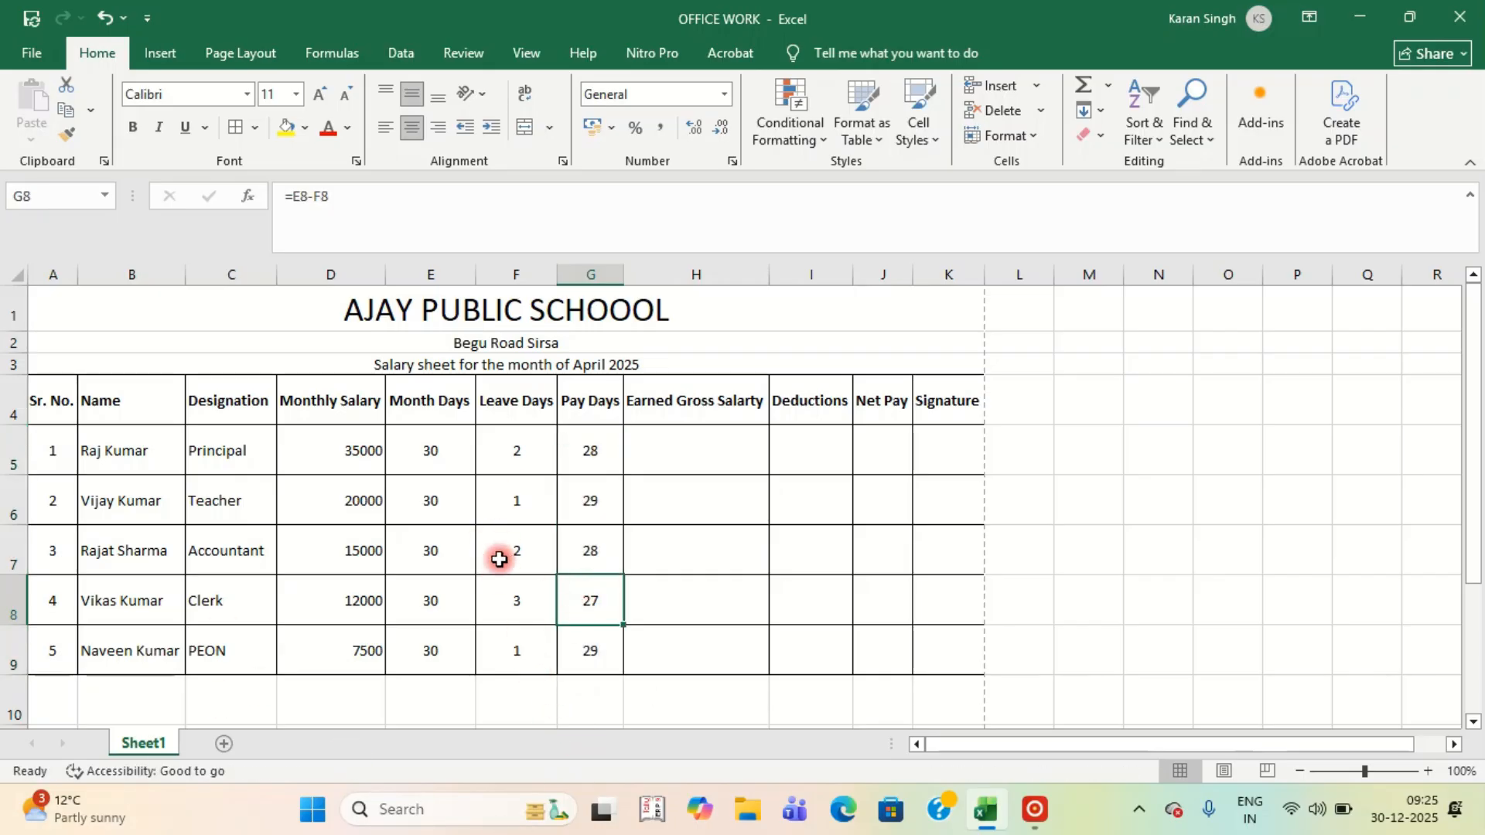
# Test F5 Leave Days with 3 and 0, finally setting it to 1.
pyautogui.click(509, 460)
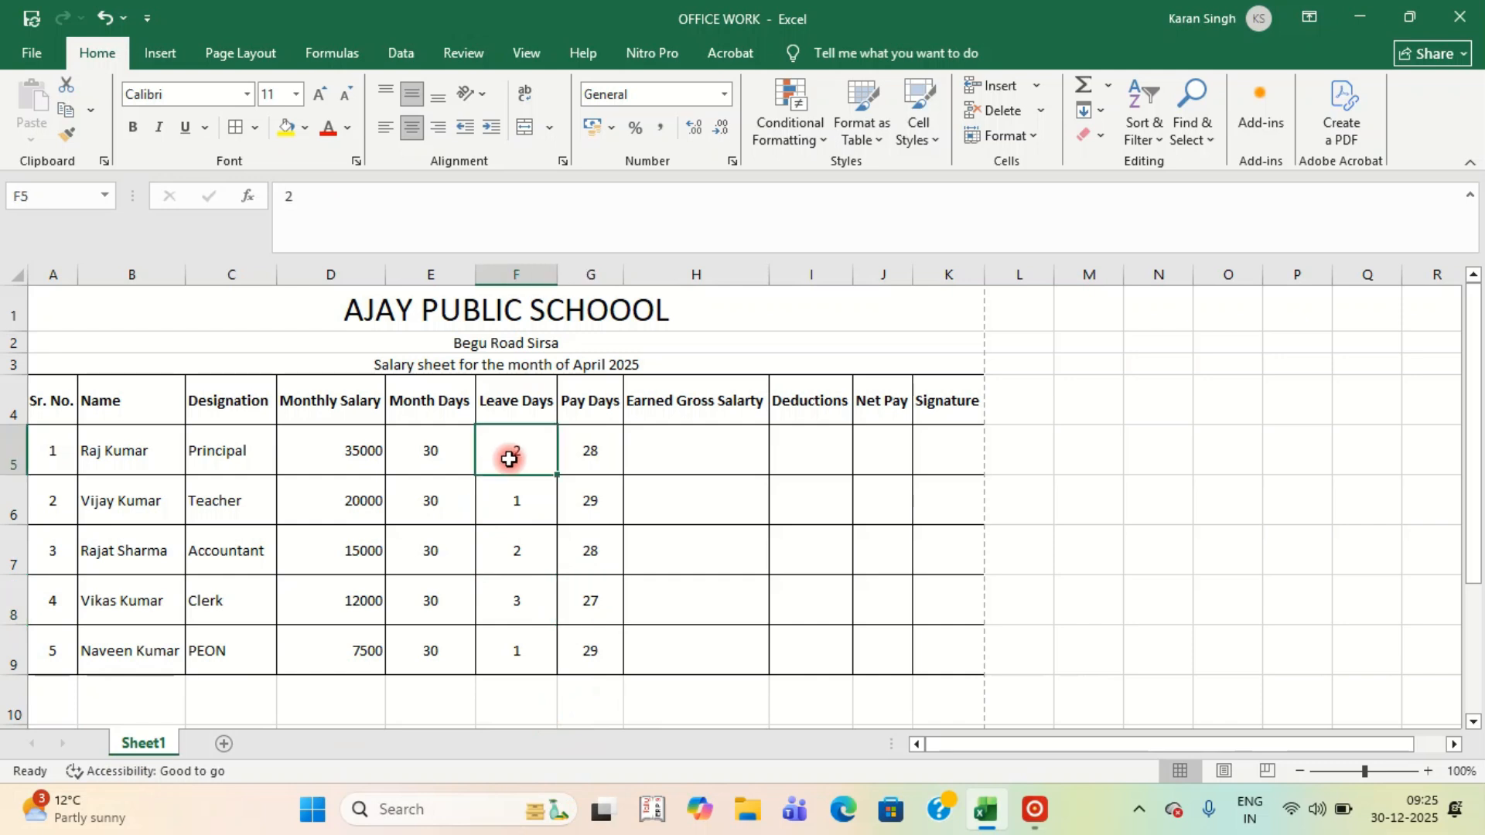
pyautogui.write('3')
pyautogui.press('Return')
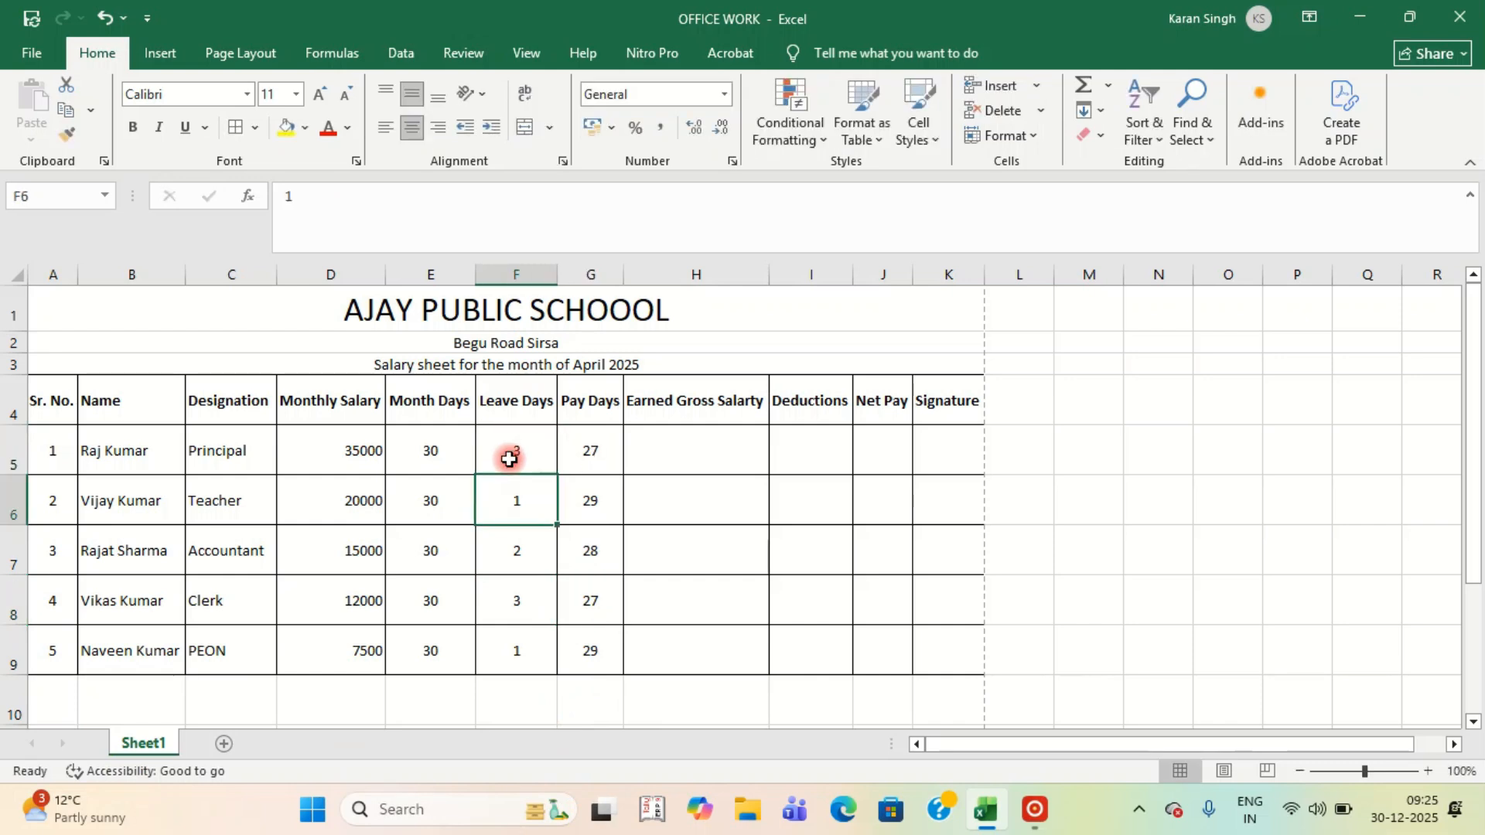
pyautogui.click(504, 463)
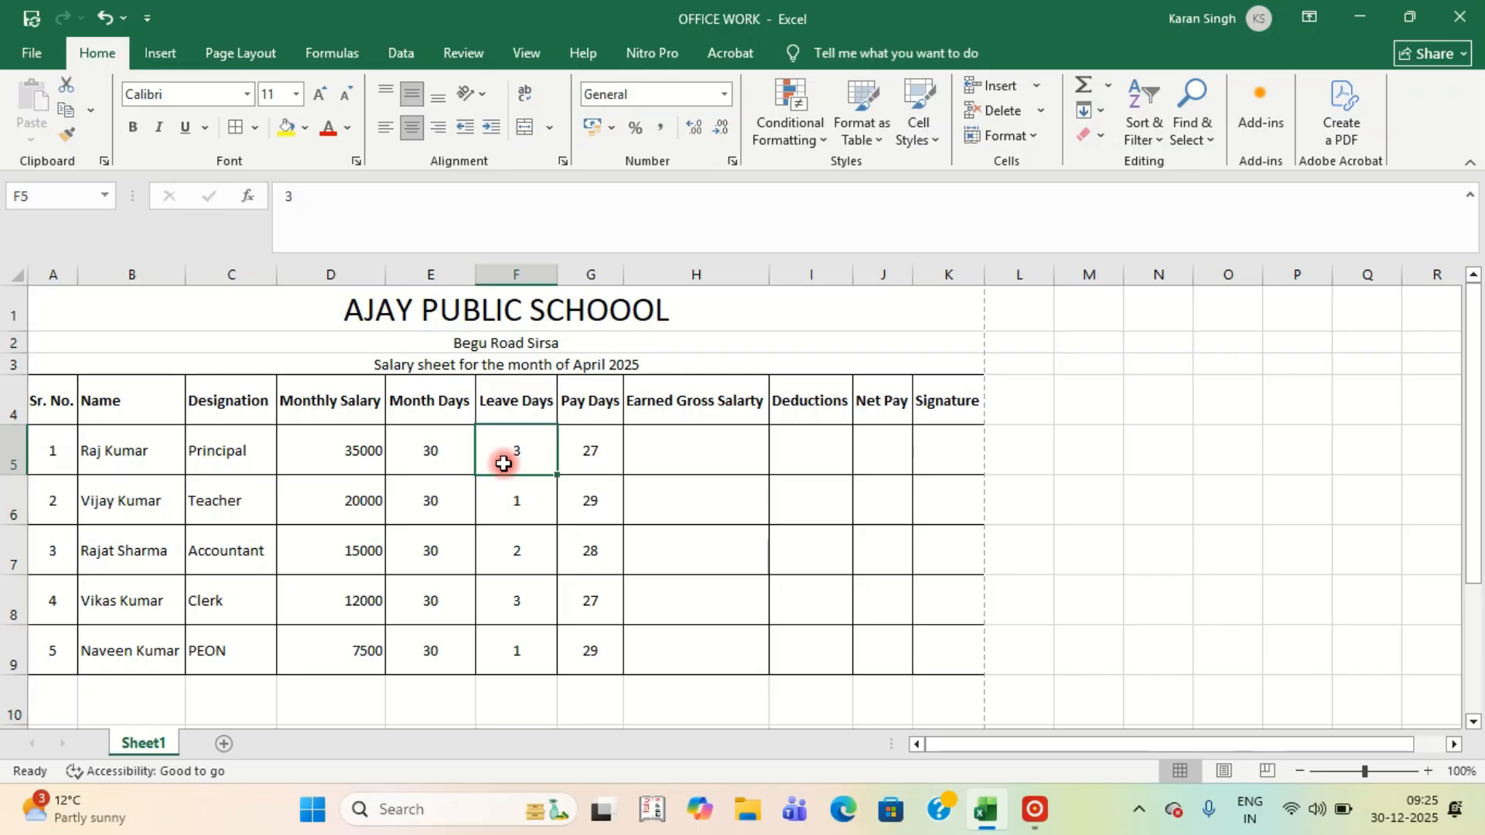
pyautogui.write('0')
pyautogui.press('Return')
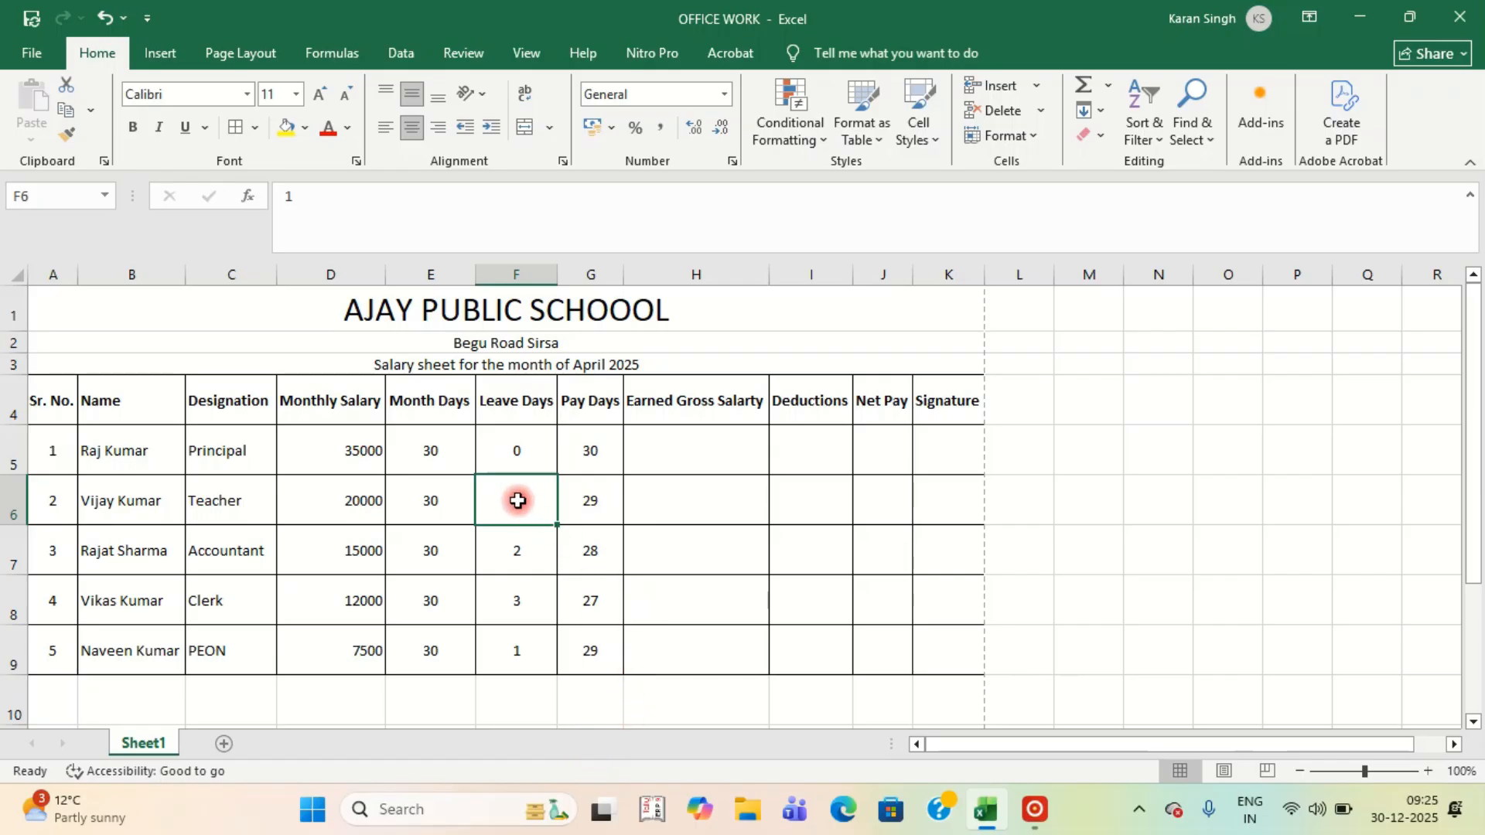
pyautogui.click(509, 455)
pyautogui.write('1')
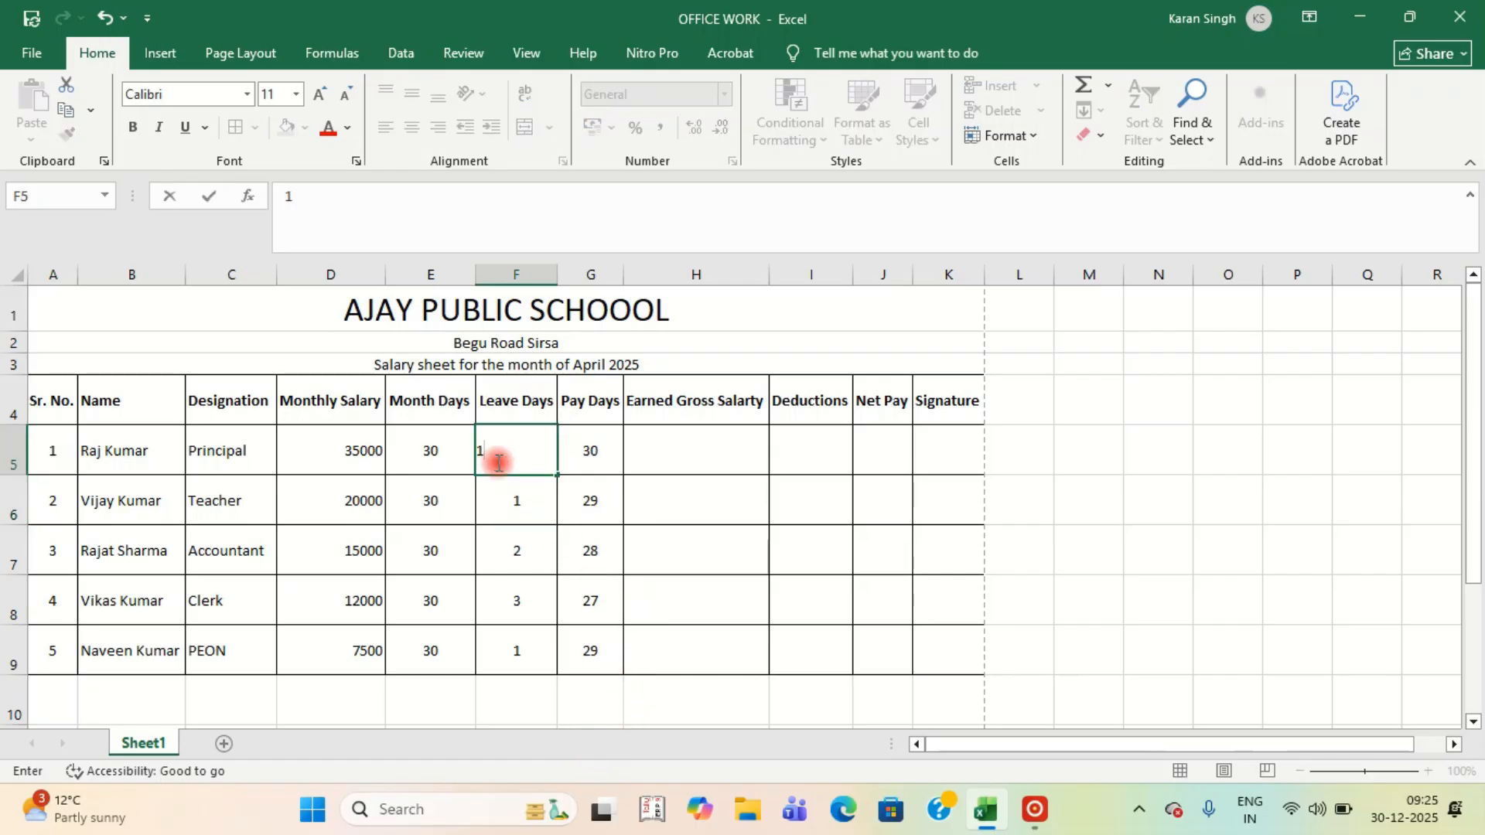
pyautogui.press('Return')
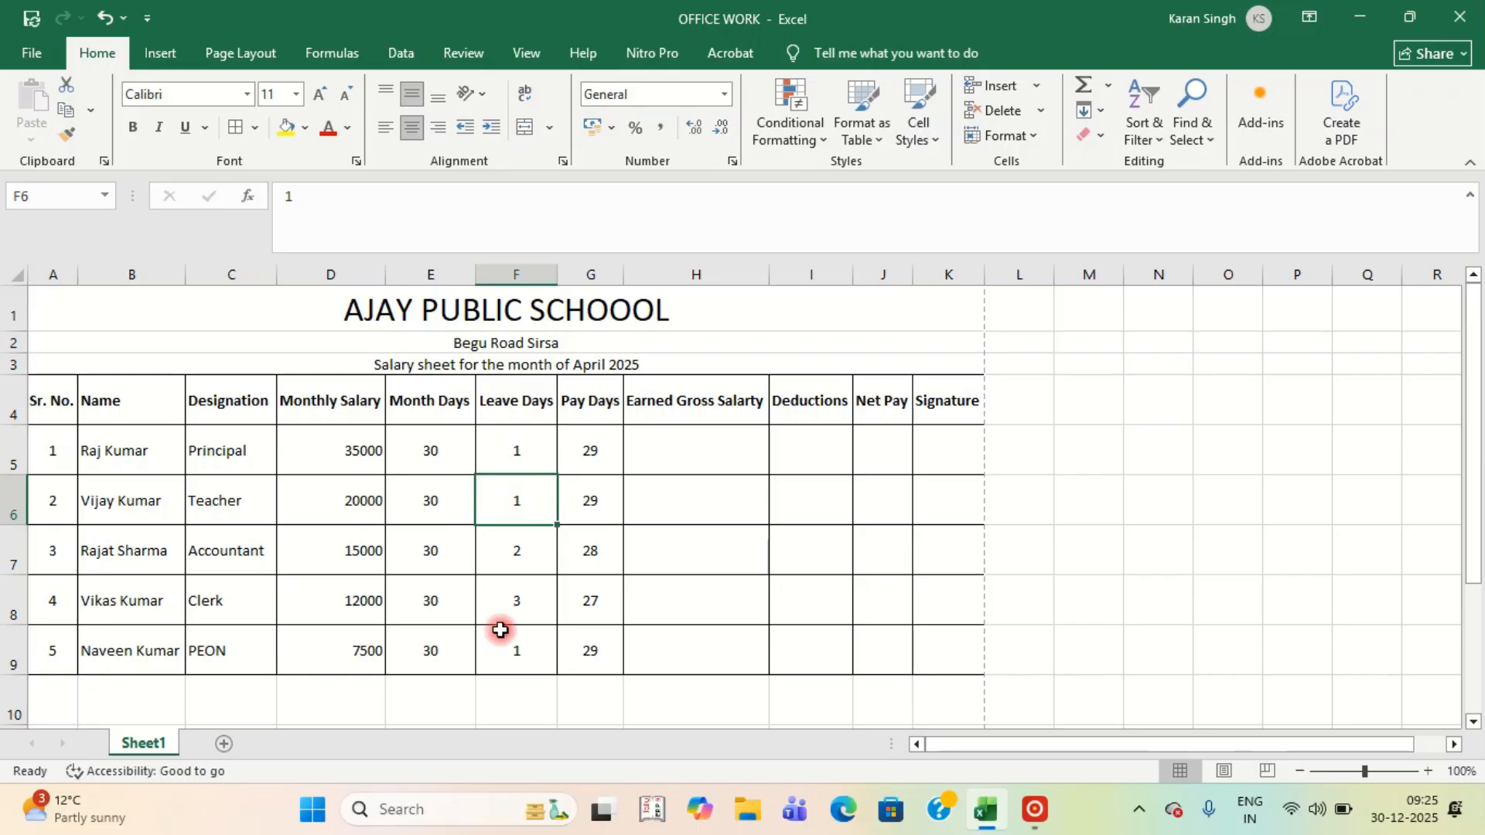
# Test F7 with 30 leave days, then restore it to 2.
pyautogui.click(510, 550)
pyautogui.write('30')
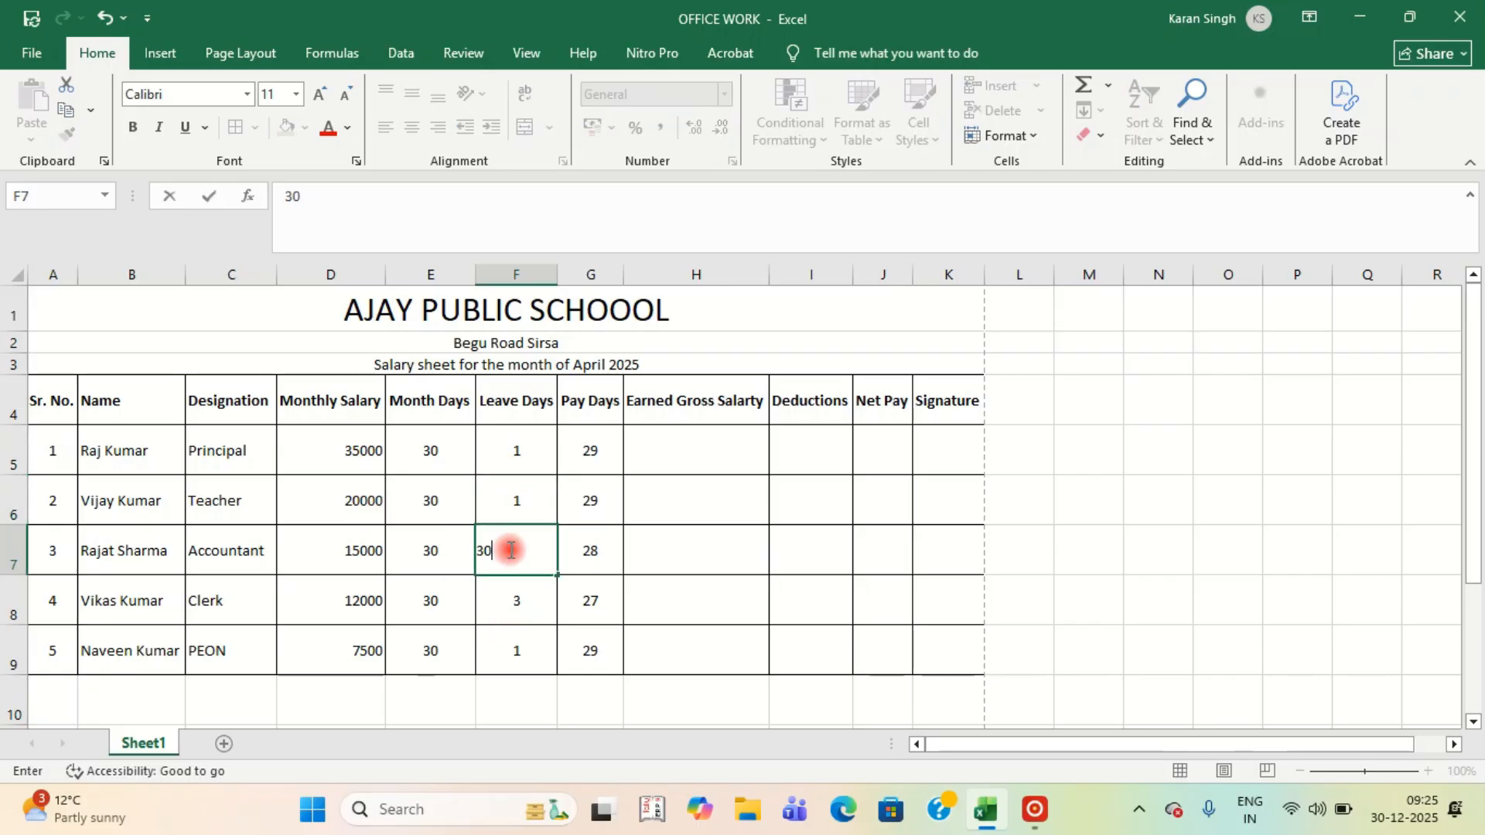
pyautogui.press('Return')
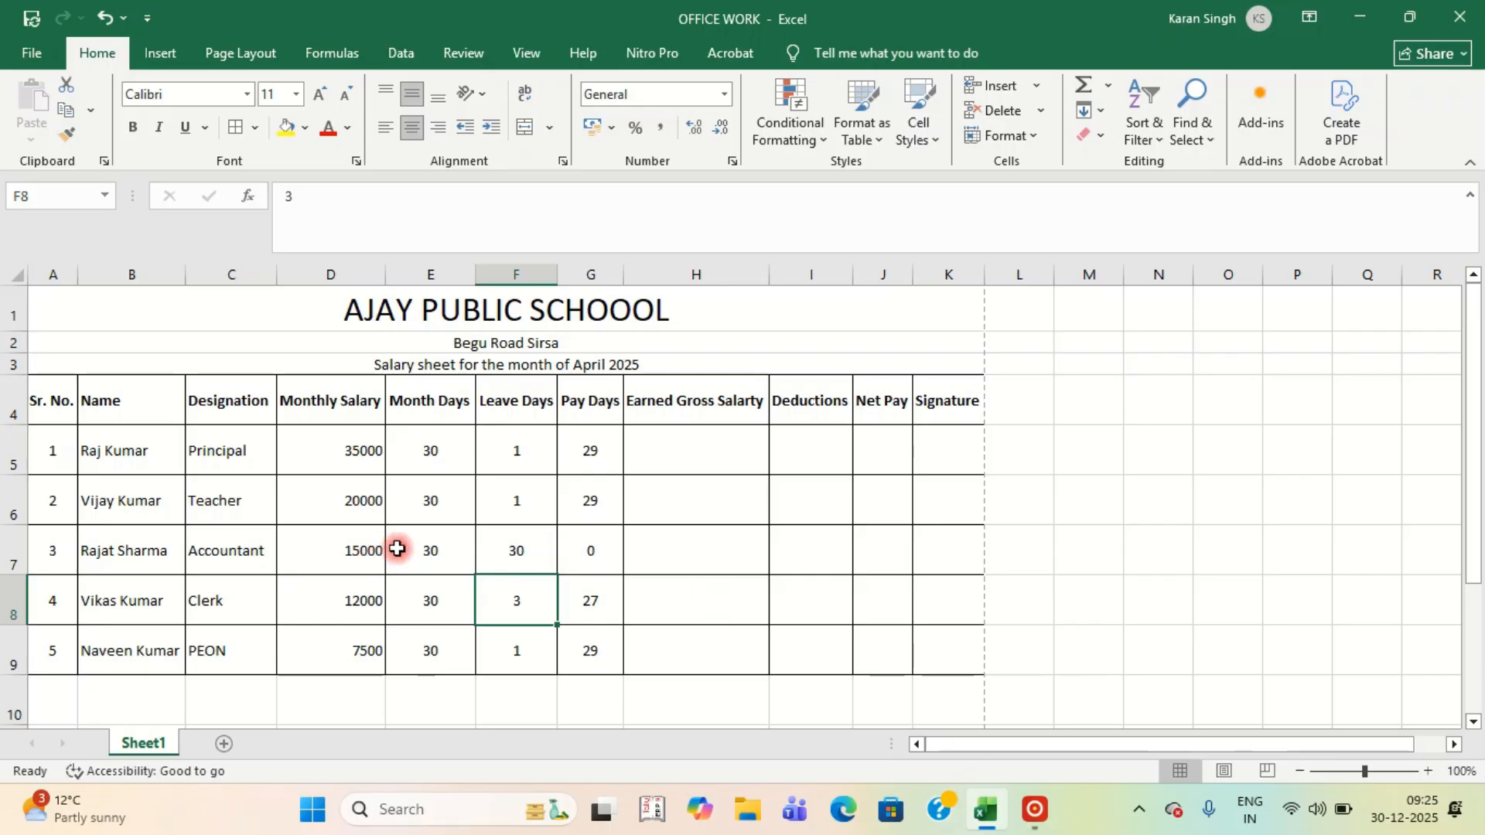
pyautogui.click(526, 551)
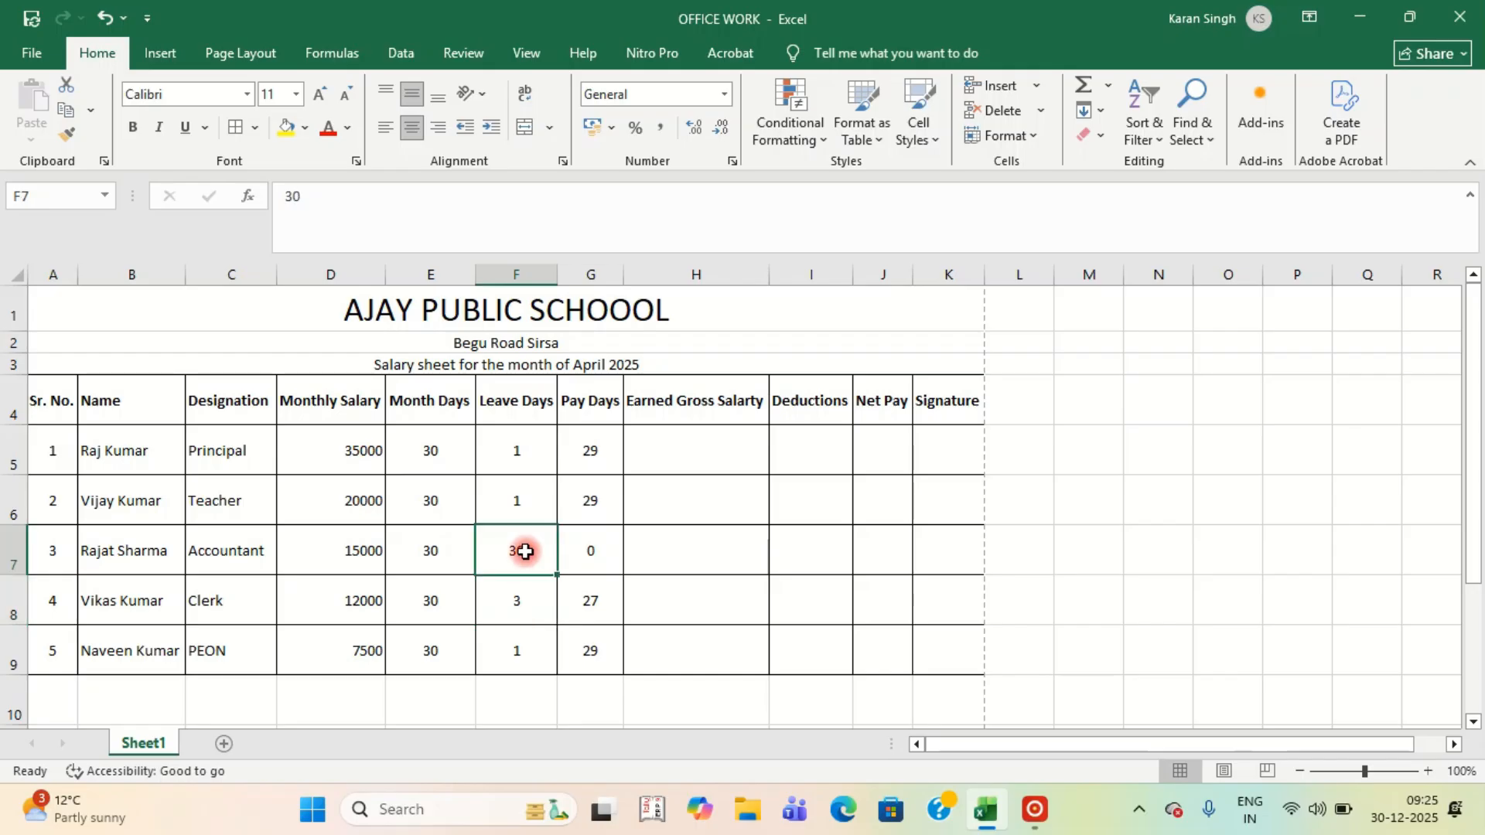
pyautogui.write('2')
pyautogui.press('Return')
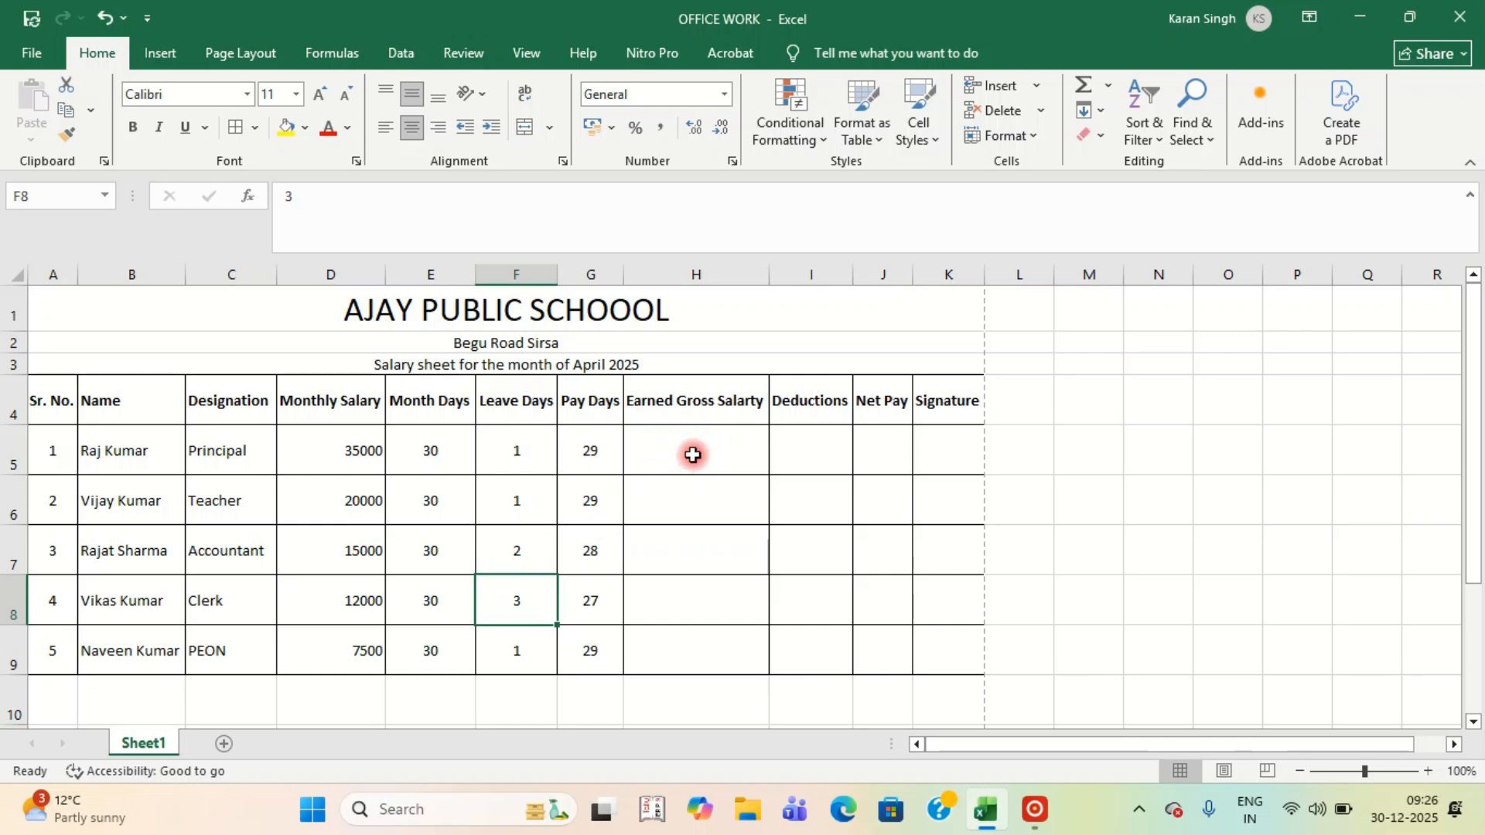
# Enter =D5/E5*G5 in H5, giving an Earned Gross Salary of 33833.33333.
pyautogui.click(692, 450)
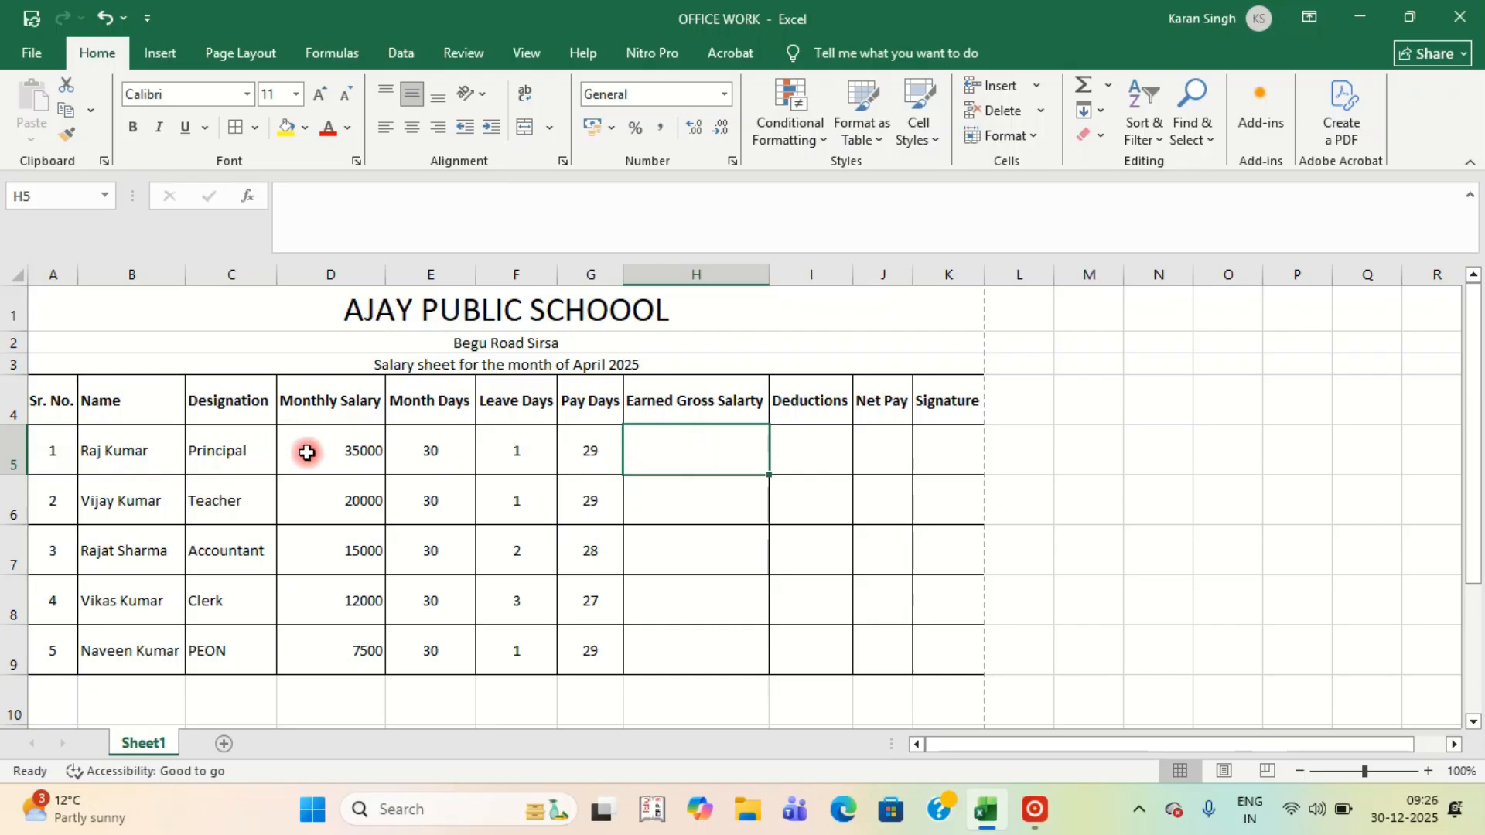
pyautogui.click(337, 449)
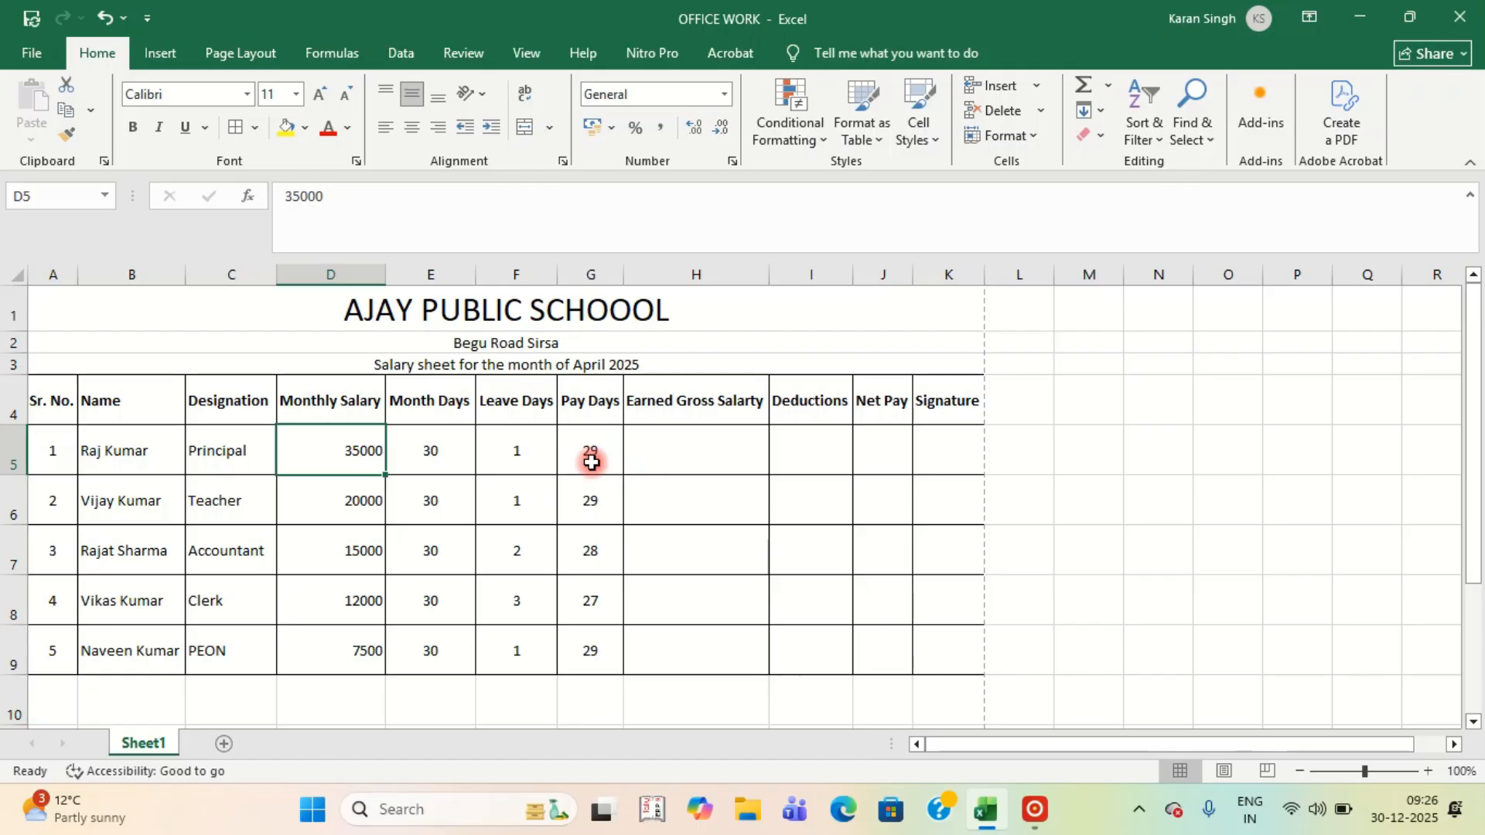
pyautogui.click(431, 461)
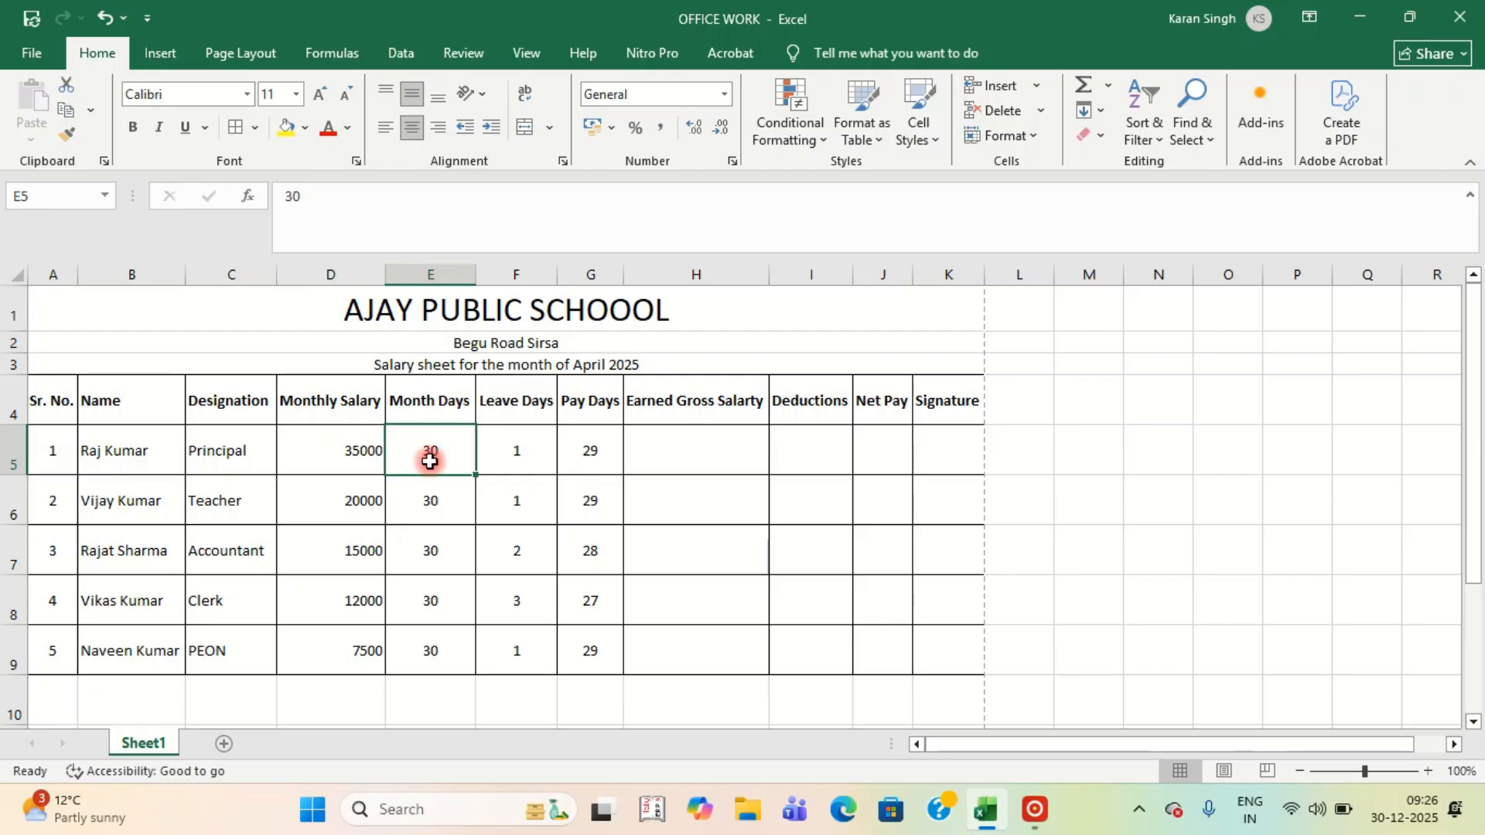
pyautogui.click(642, 457)
pyautogui.write('=')
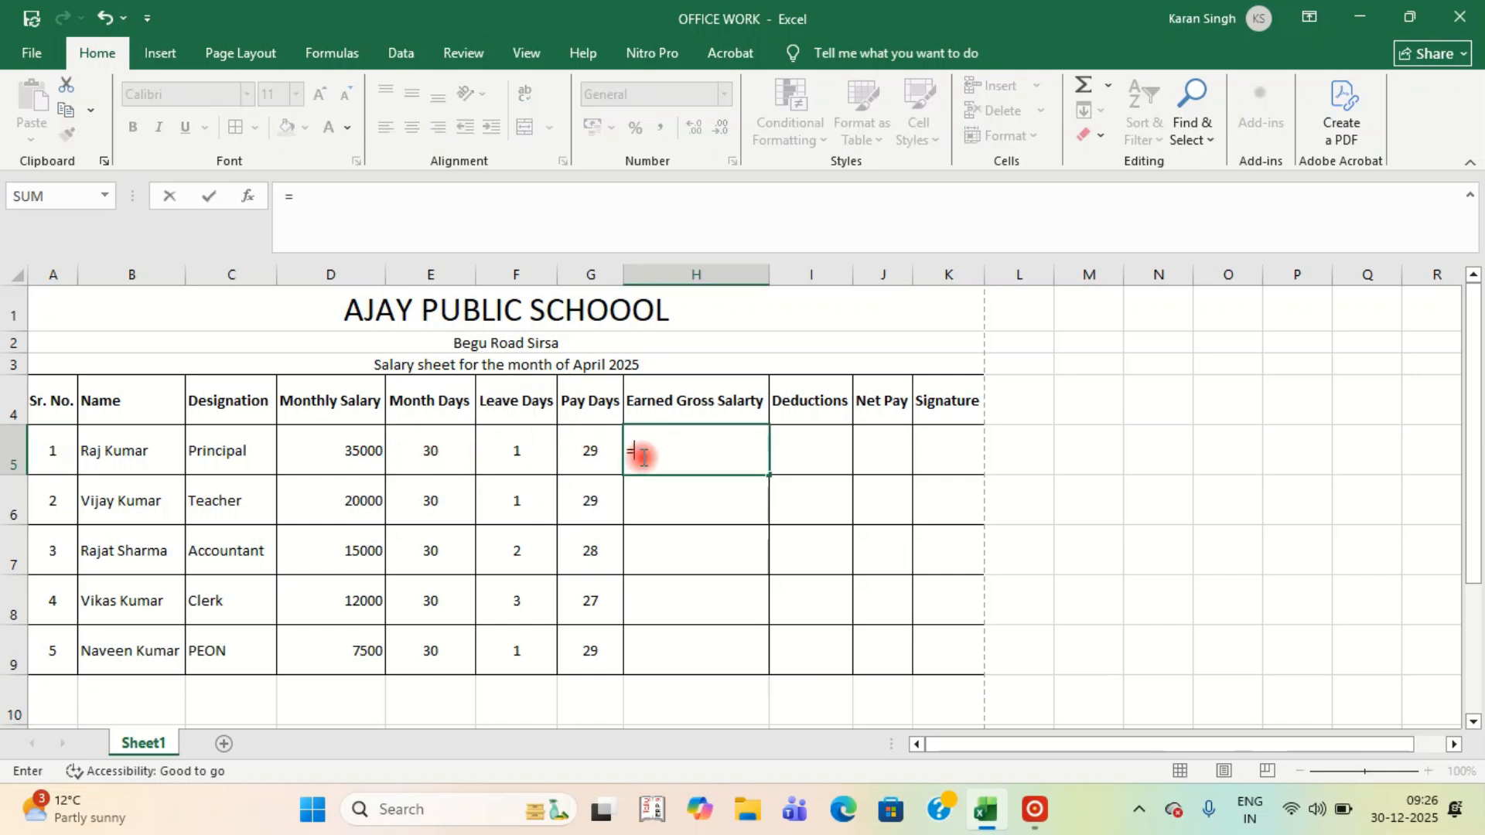
pyautogui.click(356, 457)
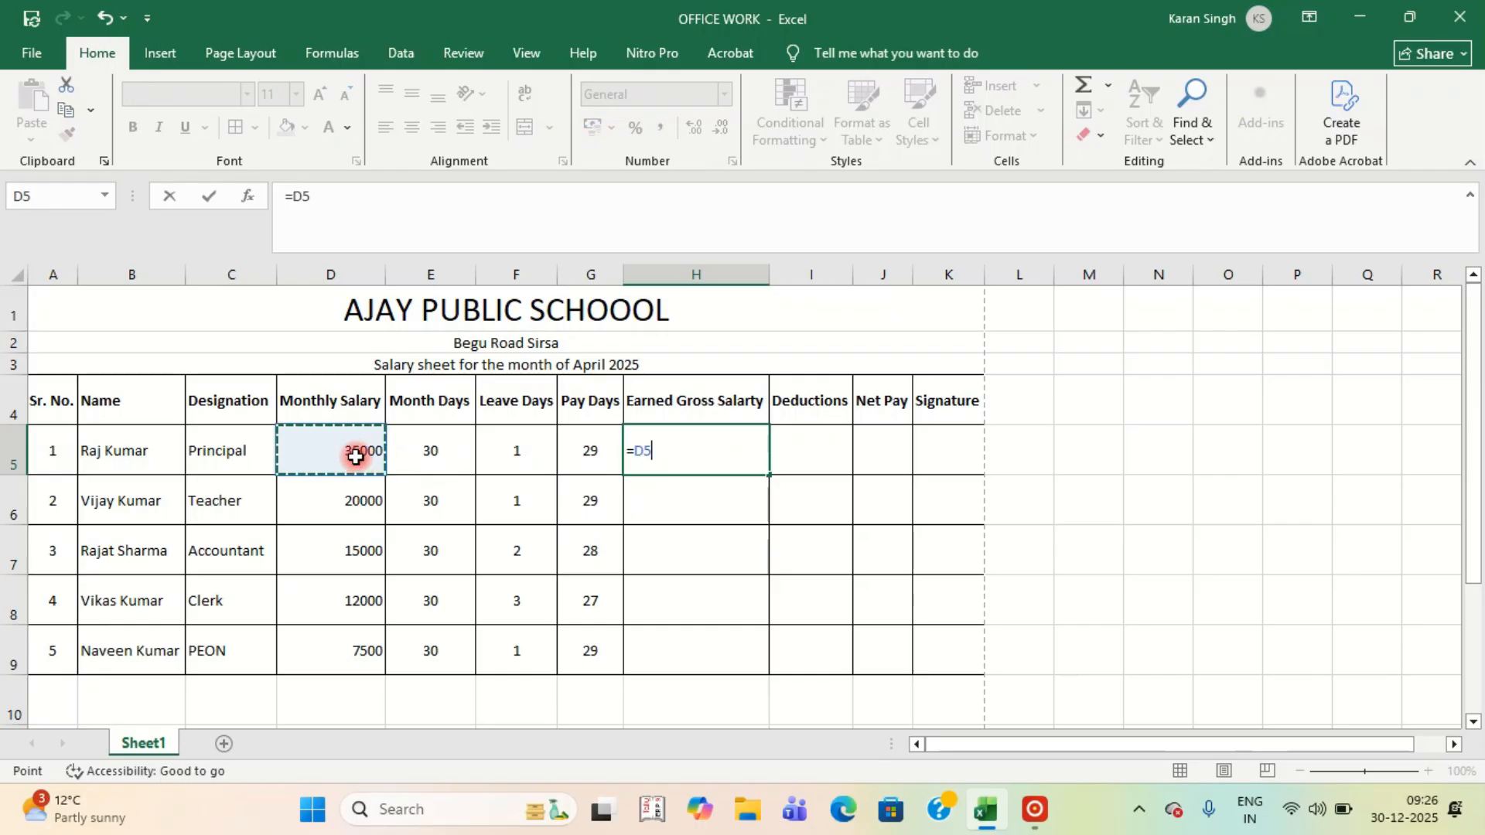
pyautogui.write('/')
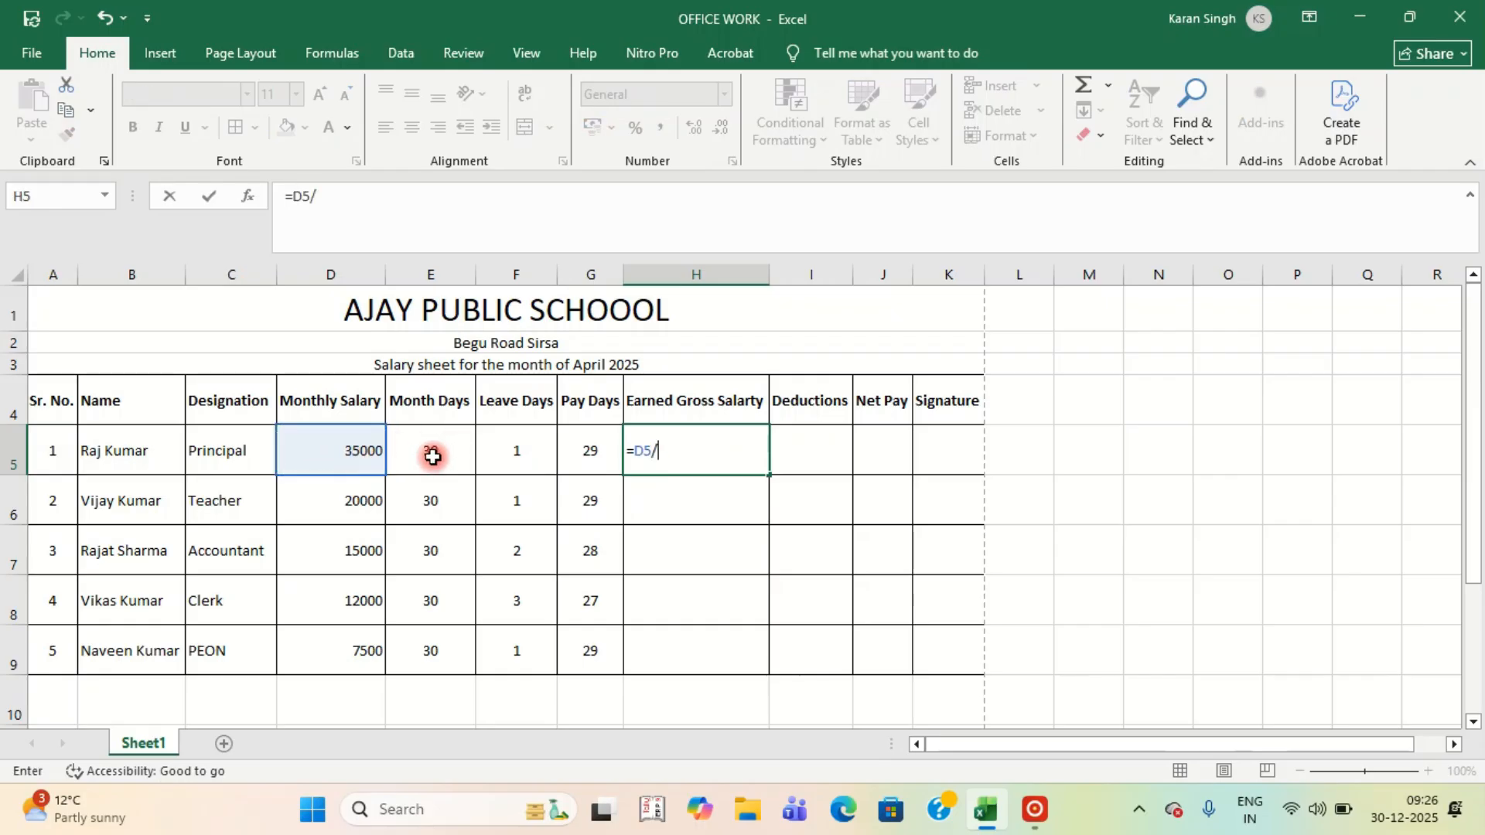
pyautogui.click(433, 457)
pyautogui.write('*')
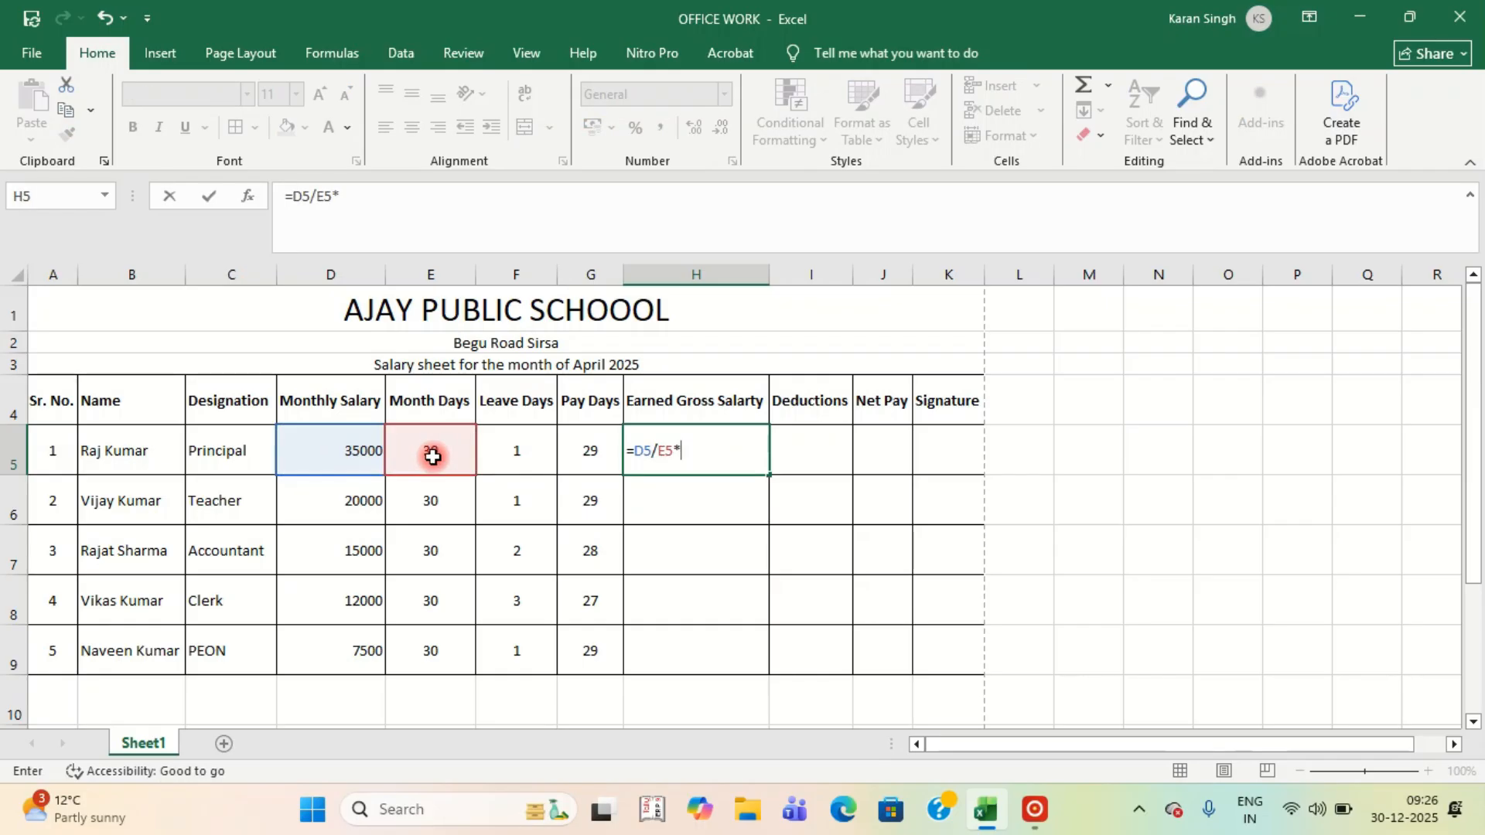
pyautogui.click(579, 449)
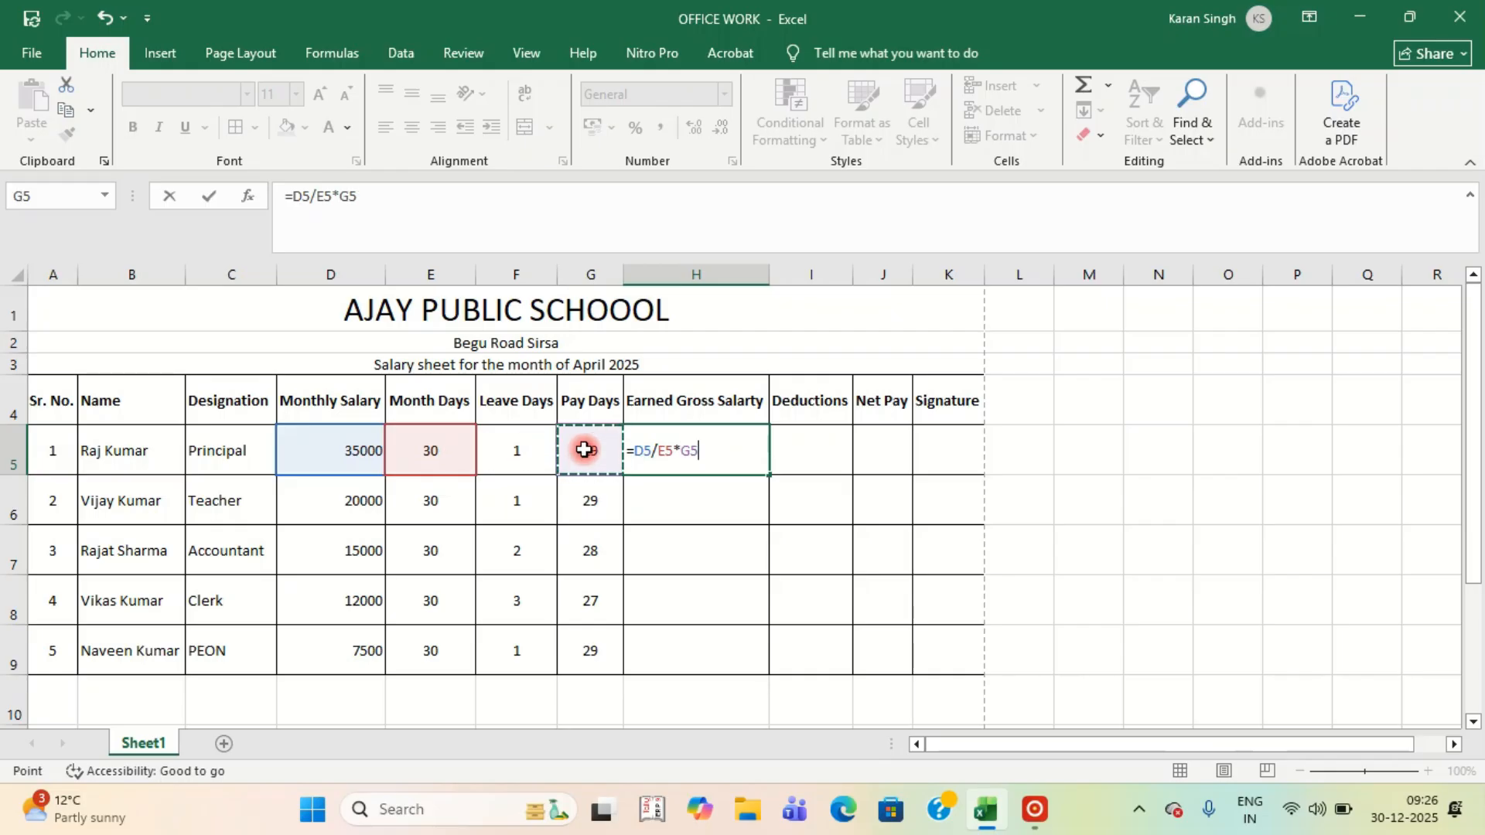
pyautogui.press('Return')
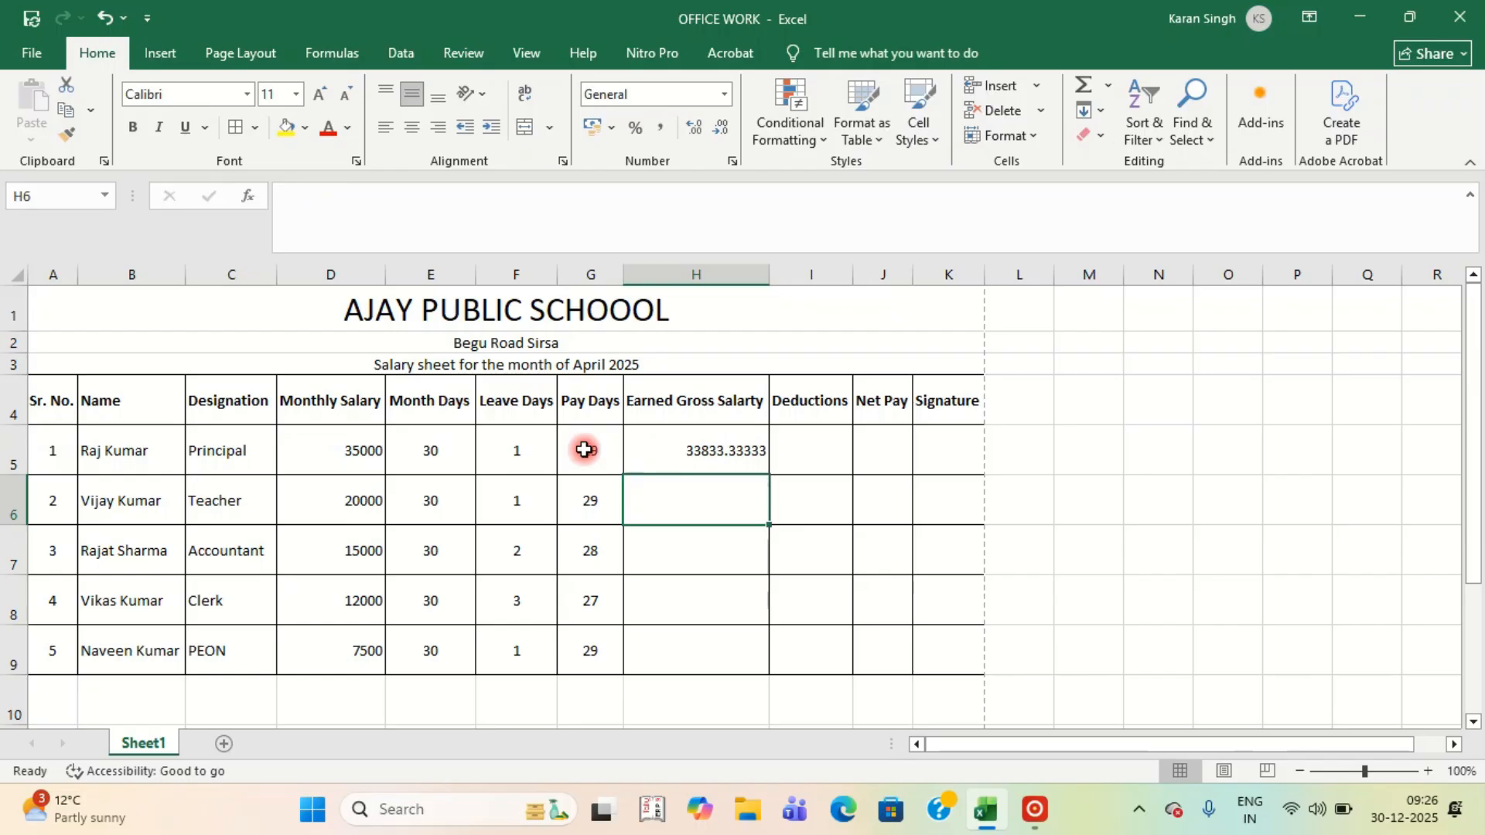
pyautogui.click(733, 460)
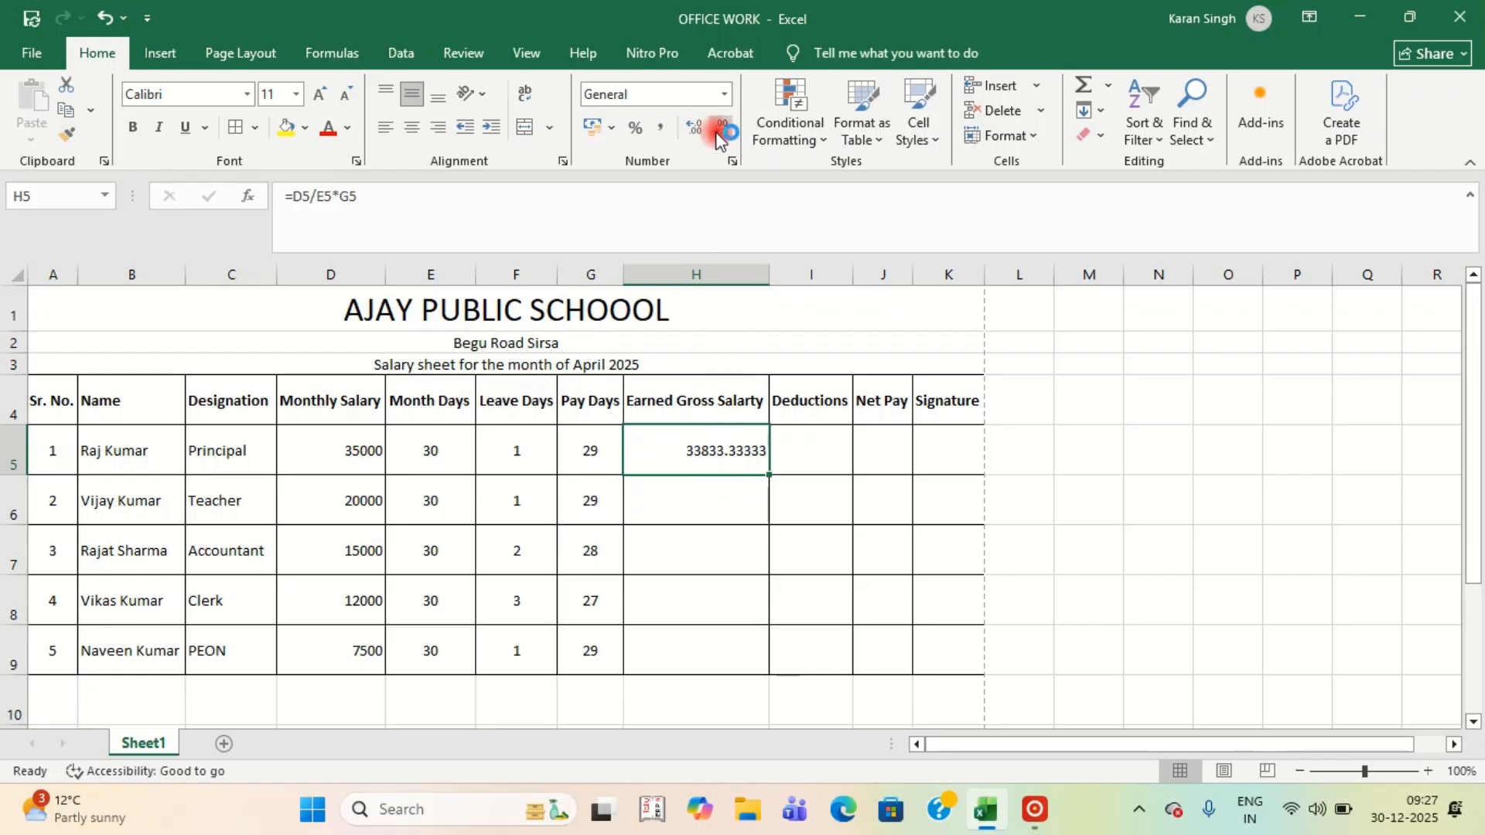
# Format H5 to two decimal places so it reads 33833.33.
pyautogui.click(778, 122)
pyautogui.click(722, 128)
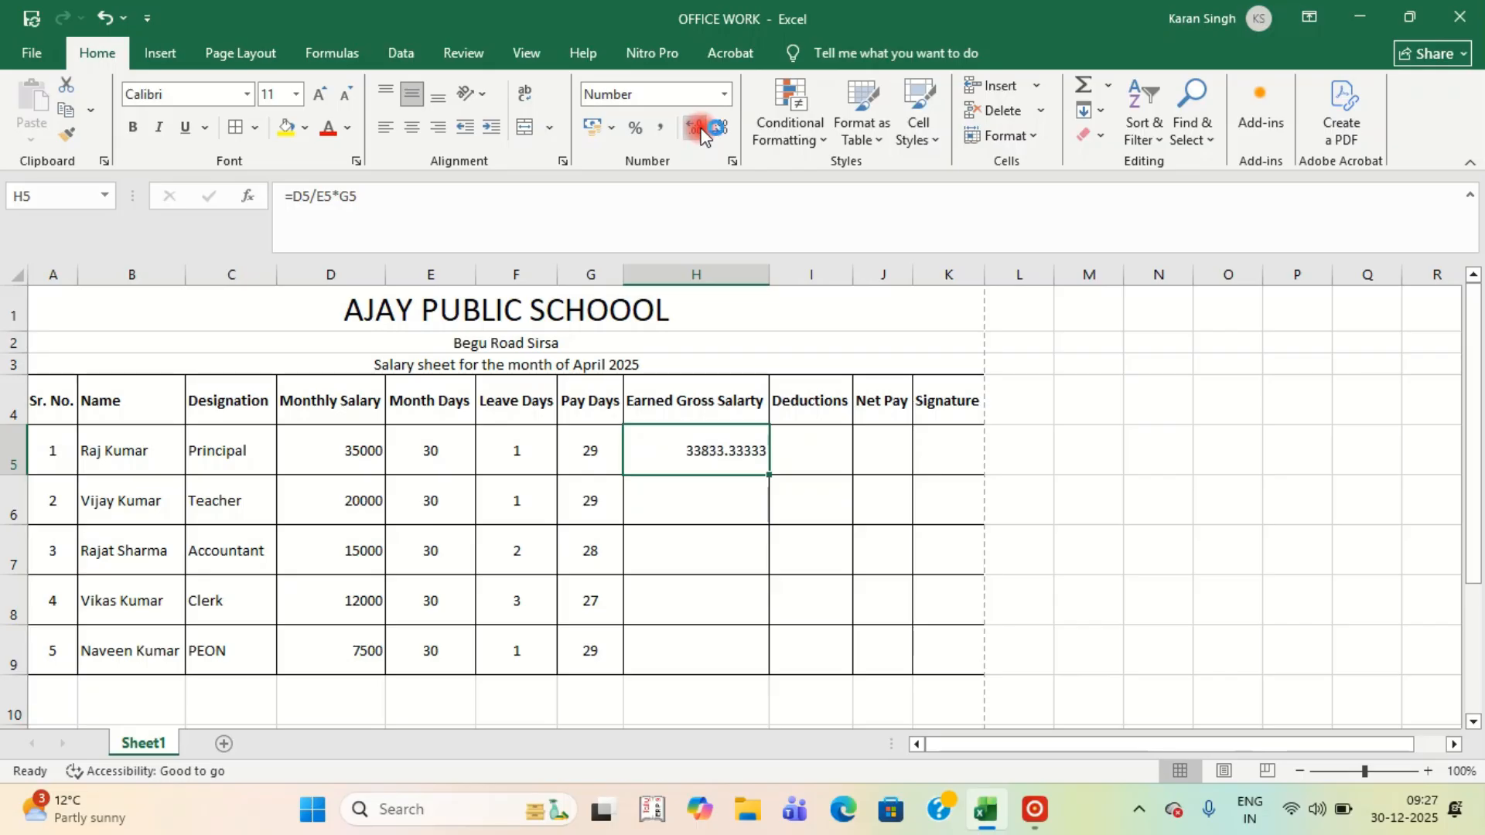
pyautogui.click(722, 128)
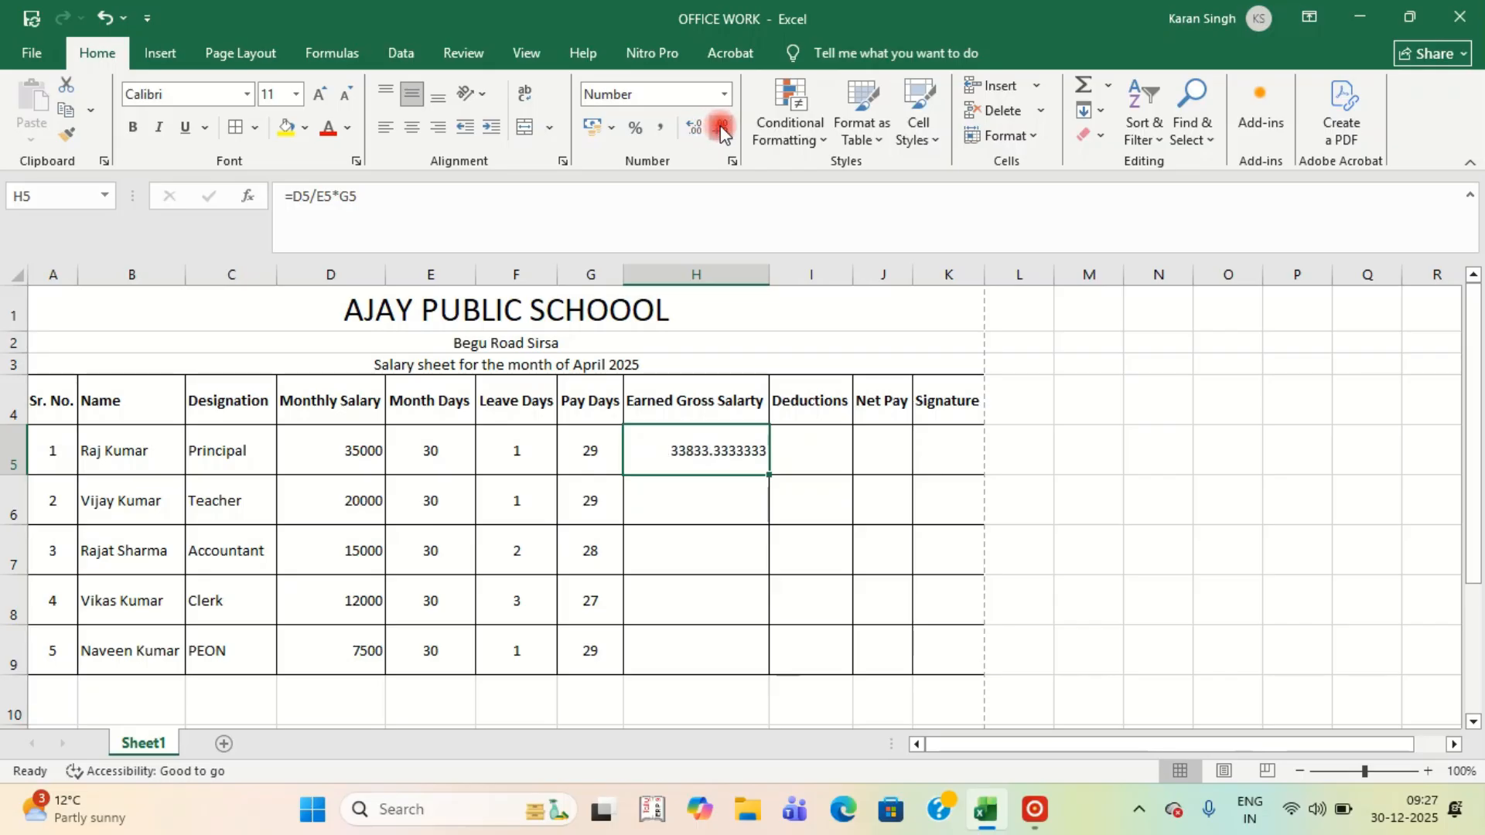
pyautogui.click(720, 130)
pyautogui.click(720, 130)
pyautogui.click(721, 130)
pyautogui.click(720, 130)
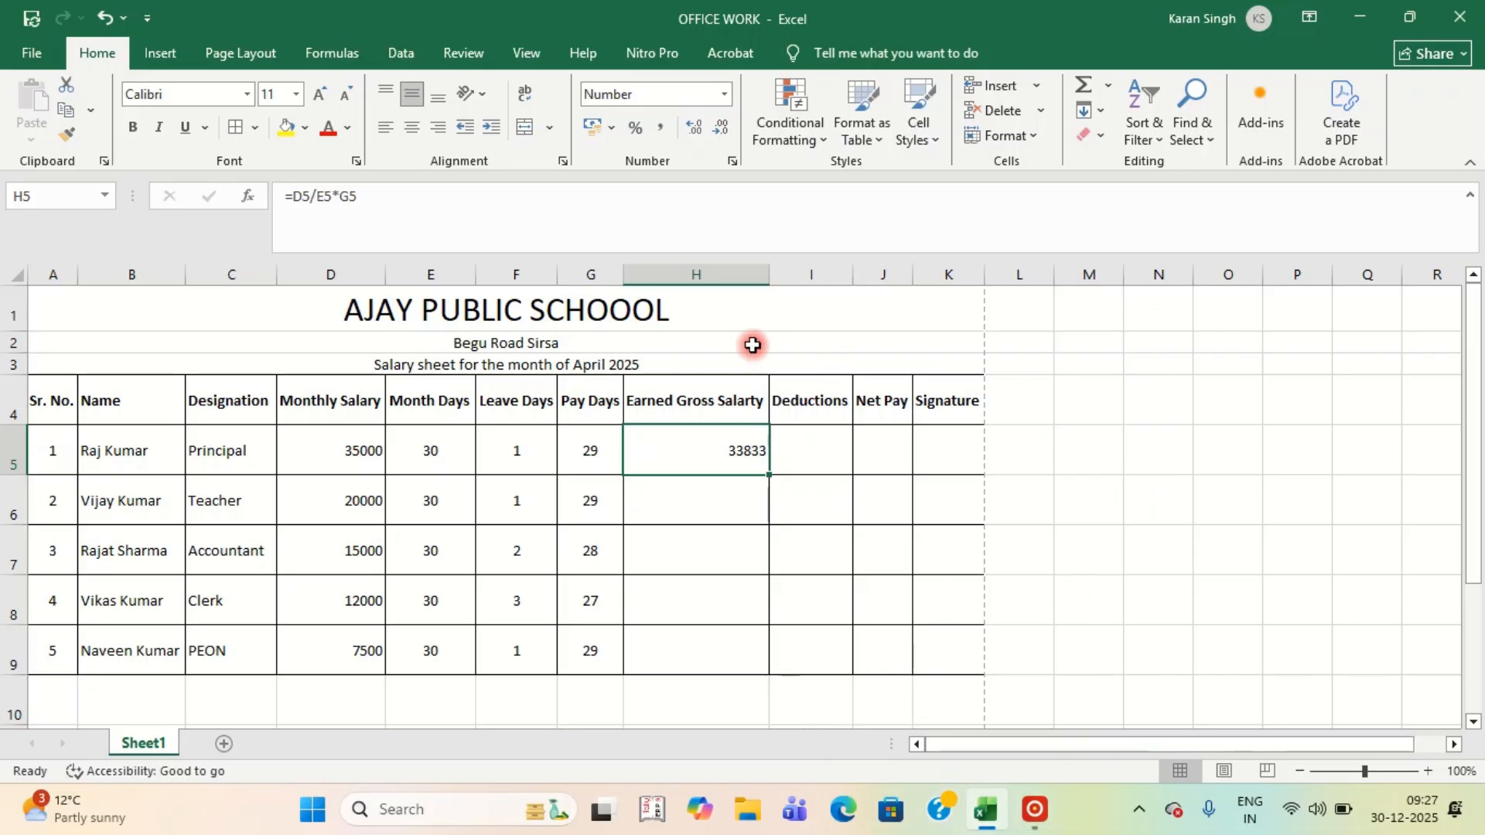
pyautogui.click(723, 130)
pyautogui.click(694, 129)
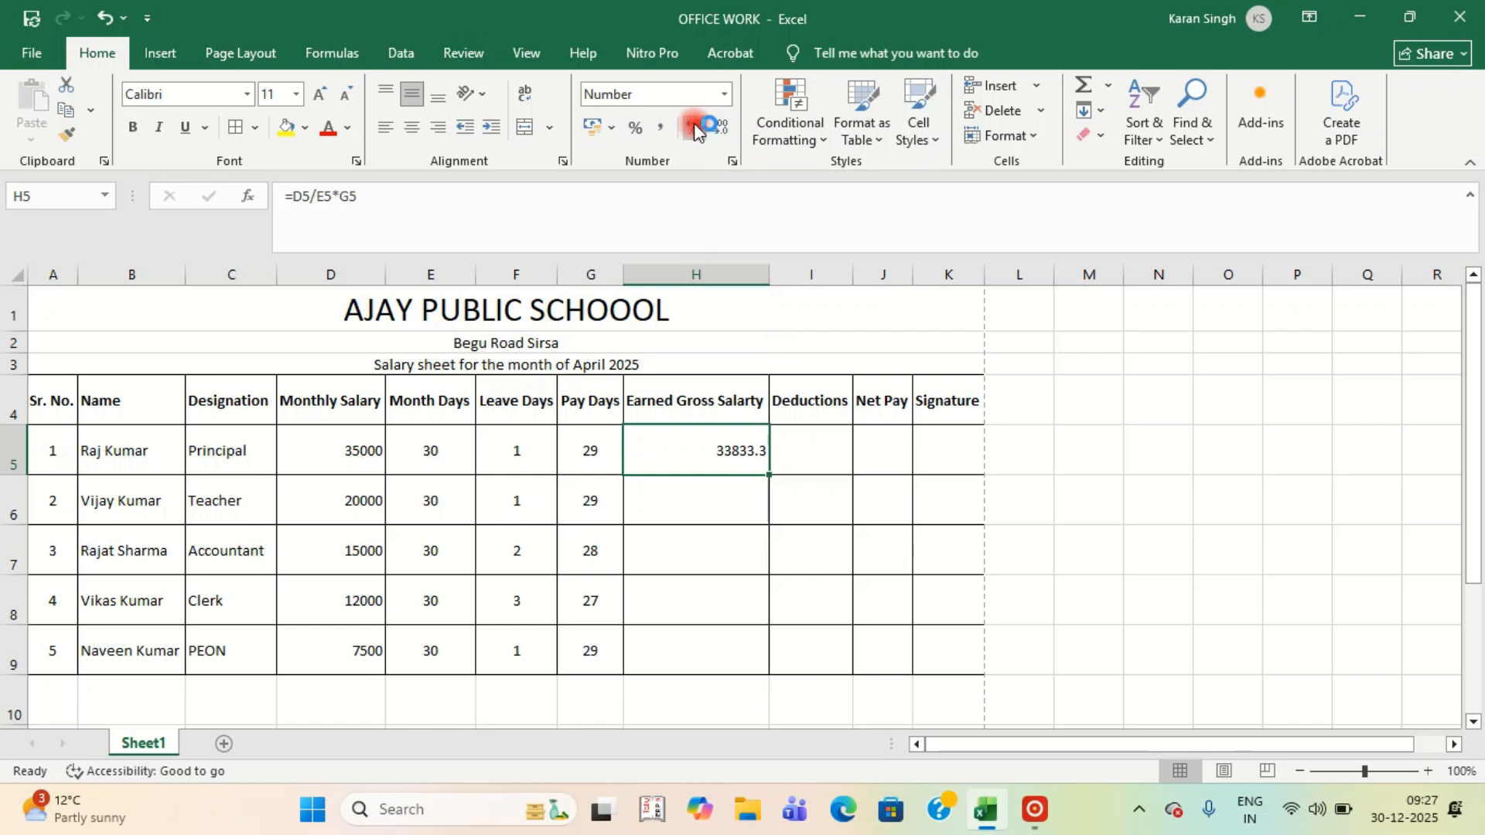
pyautogui.click(696, 130)
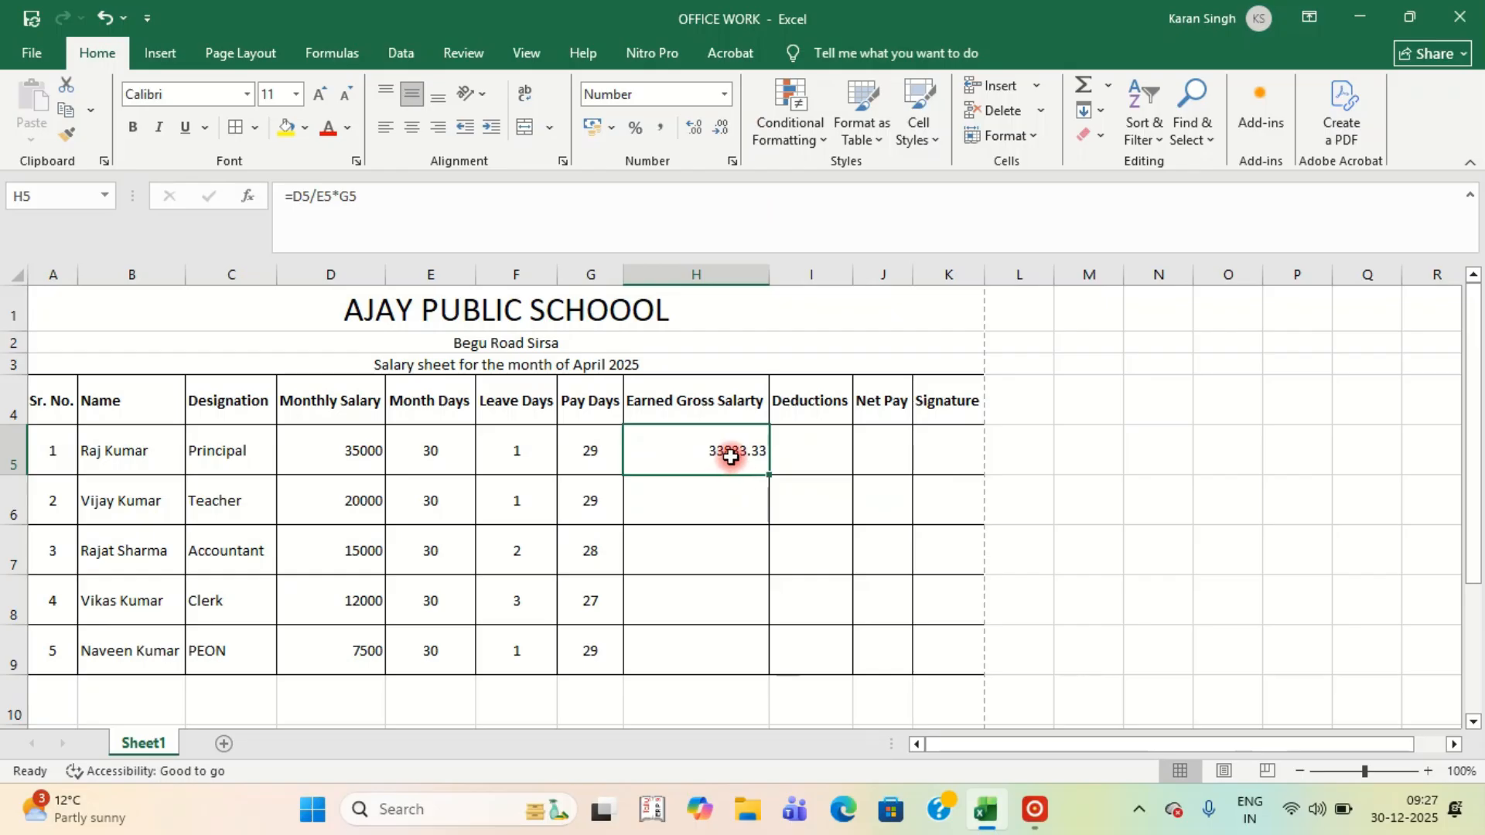
# Copy H5's formula down to H9, giving 19333.33, 14000.00, 10800.00 and 7250.00.
pyautogui.hotkey('ctrl', 'c')
pyautogui.hotkey('shift', 'Down')
pyautogui.hotkey('shift', 'Down')
pyautogui.hotkey('shift', 'Down')
pyautogui.hotkey('shift', 'Down')
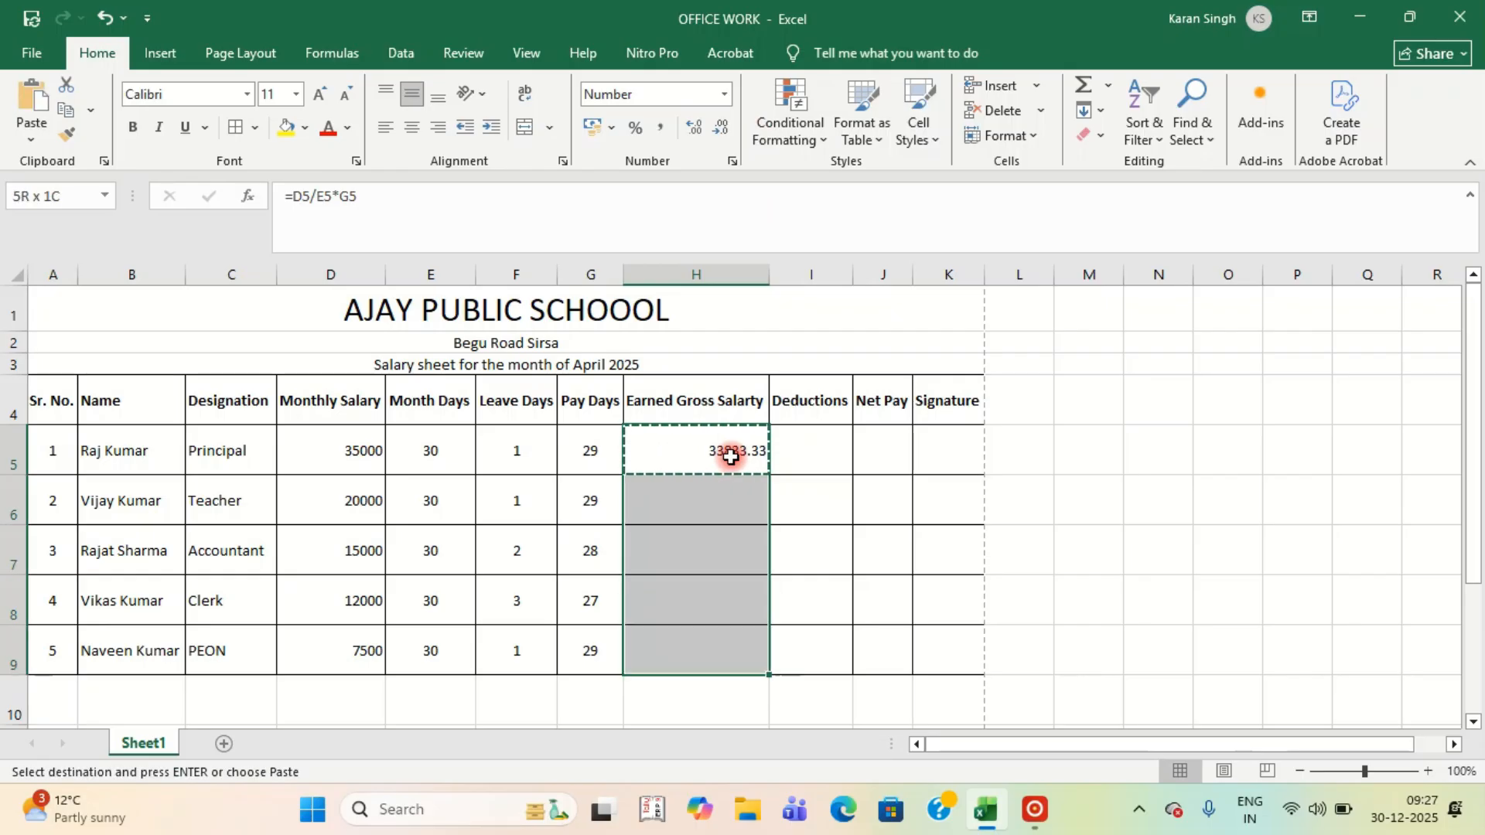
pyautogui.press('Return')
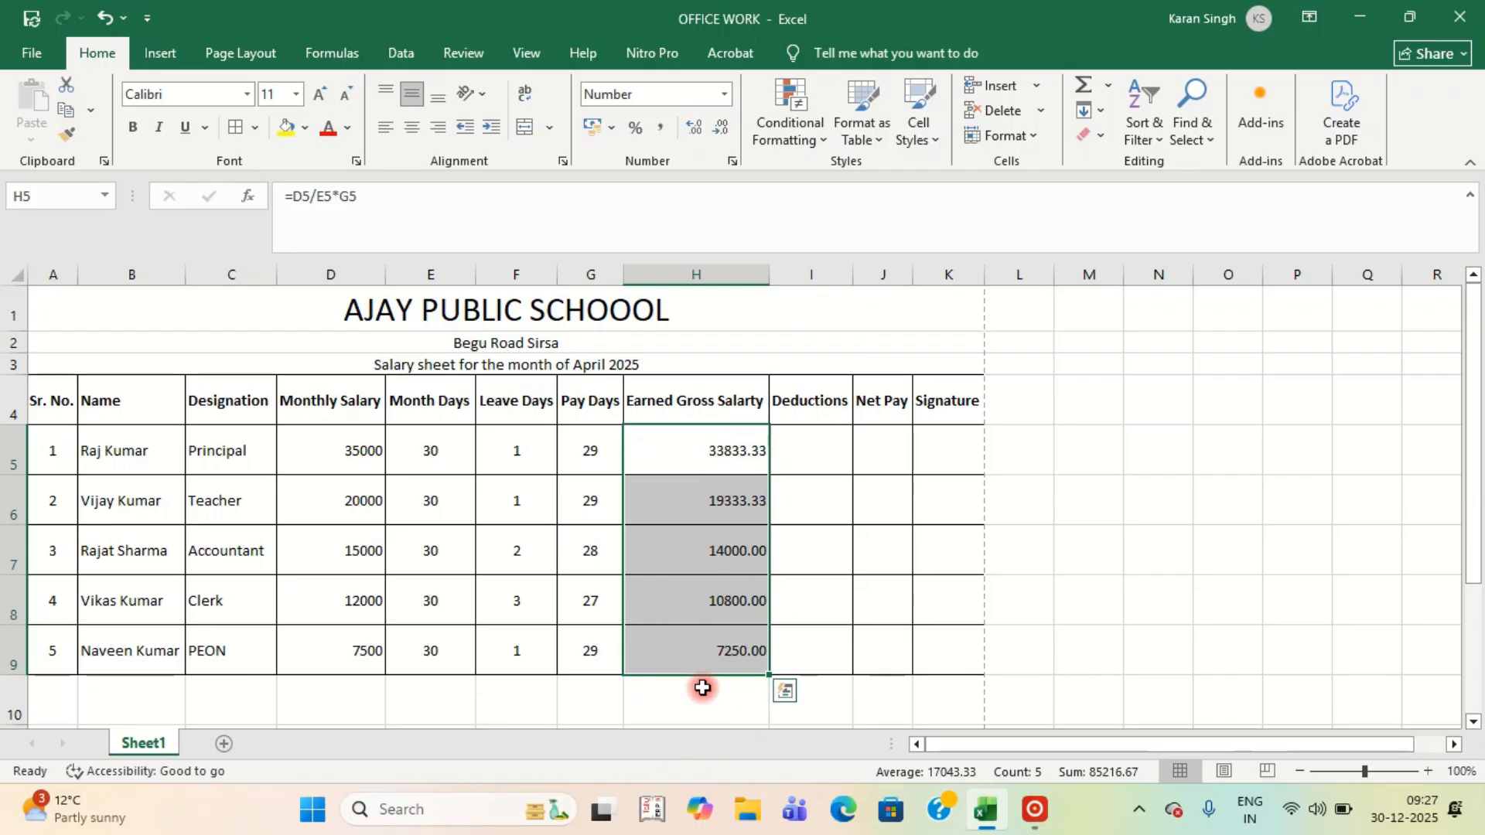
# Type the label Total in C10.
pyautogui.click(236, 700)
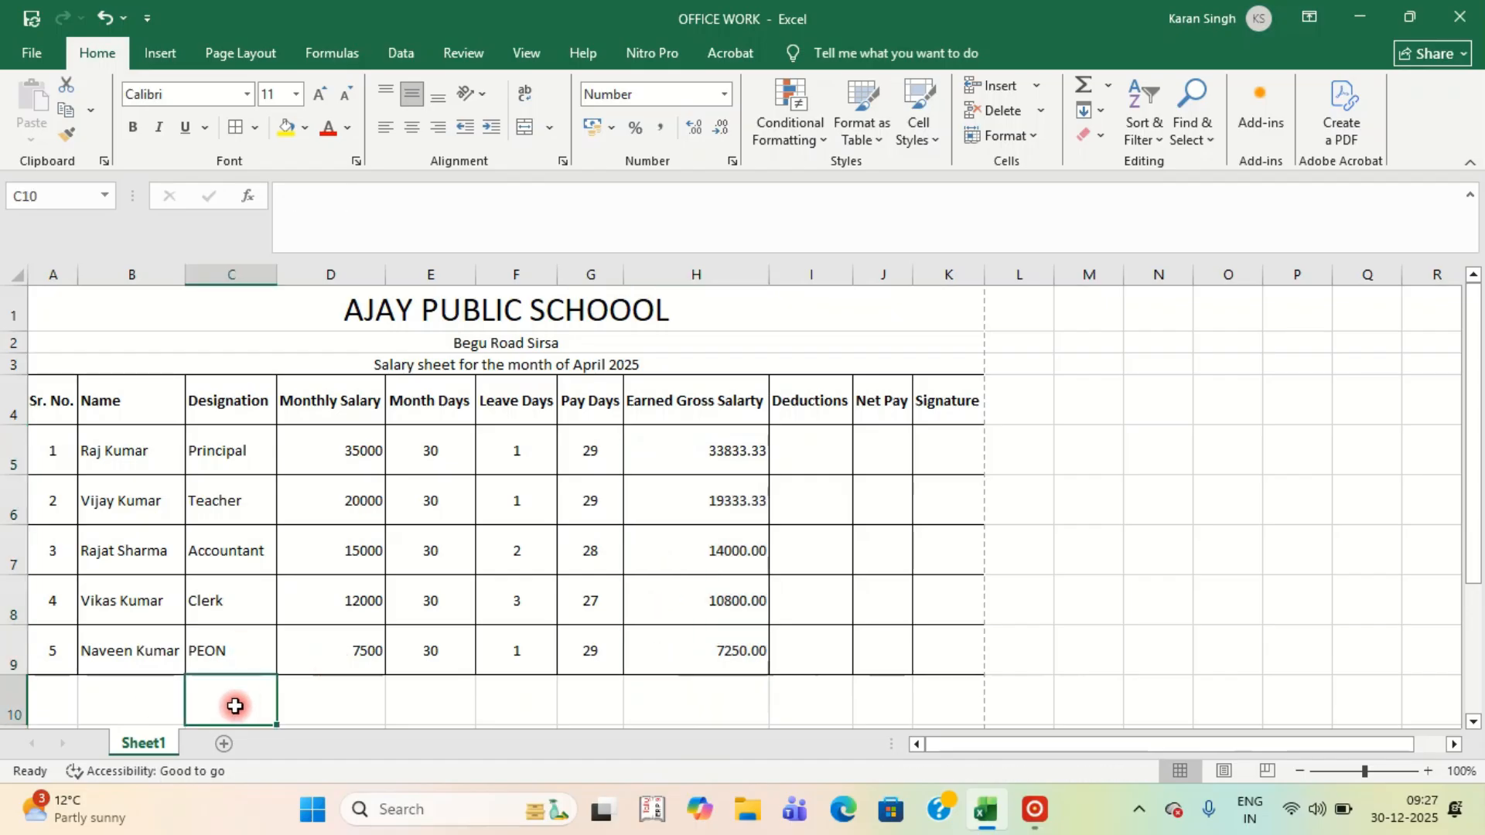
pyautogui.write('To')
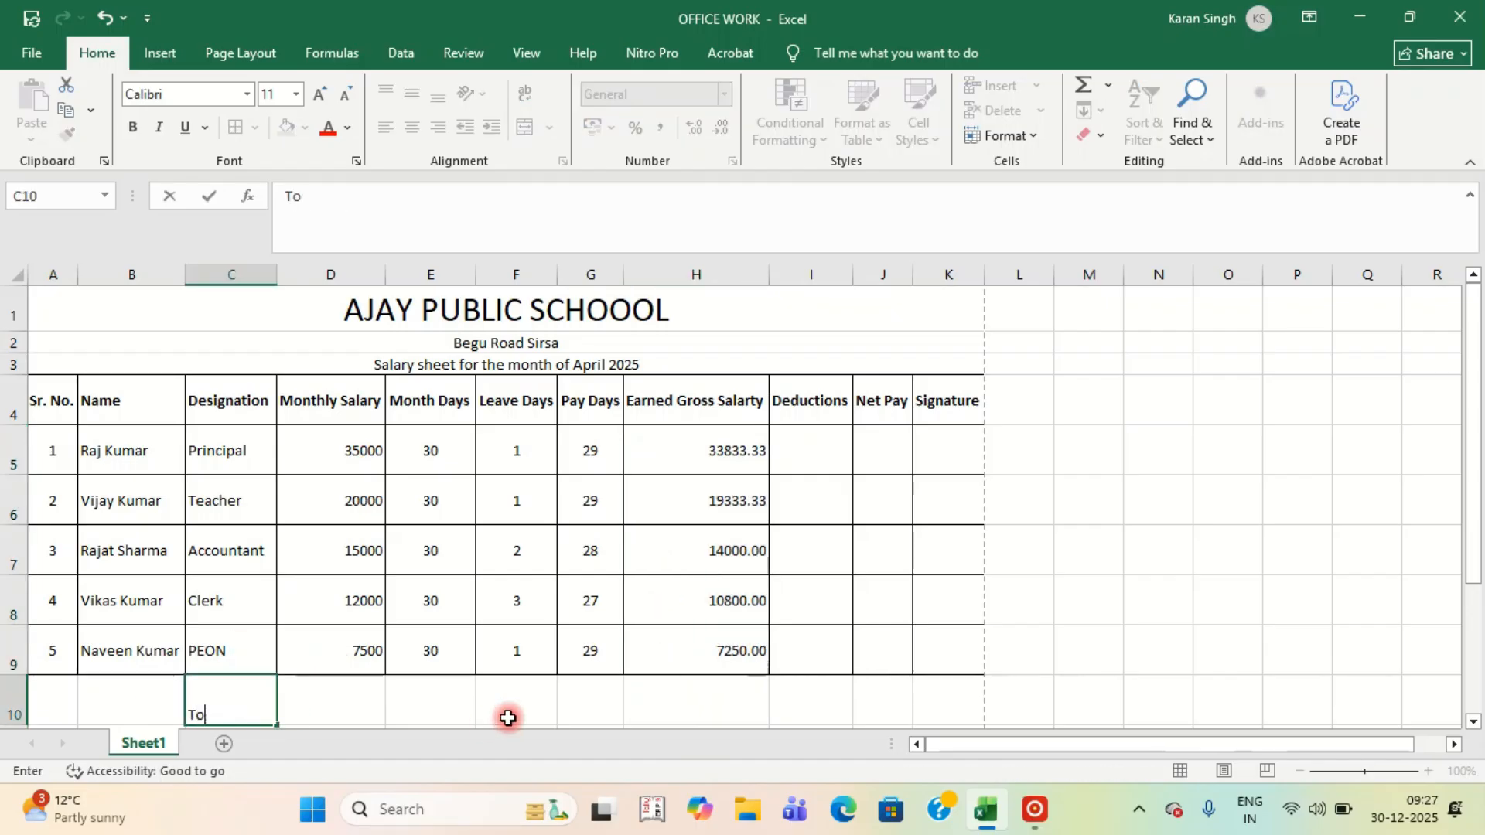
pyautogui.write('tal')
pyautogui.press('Return')
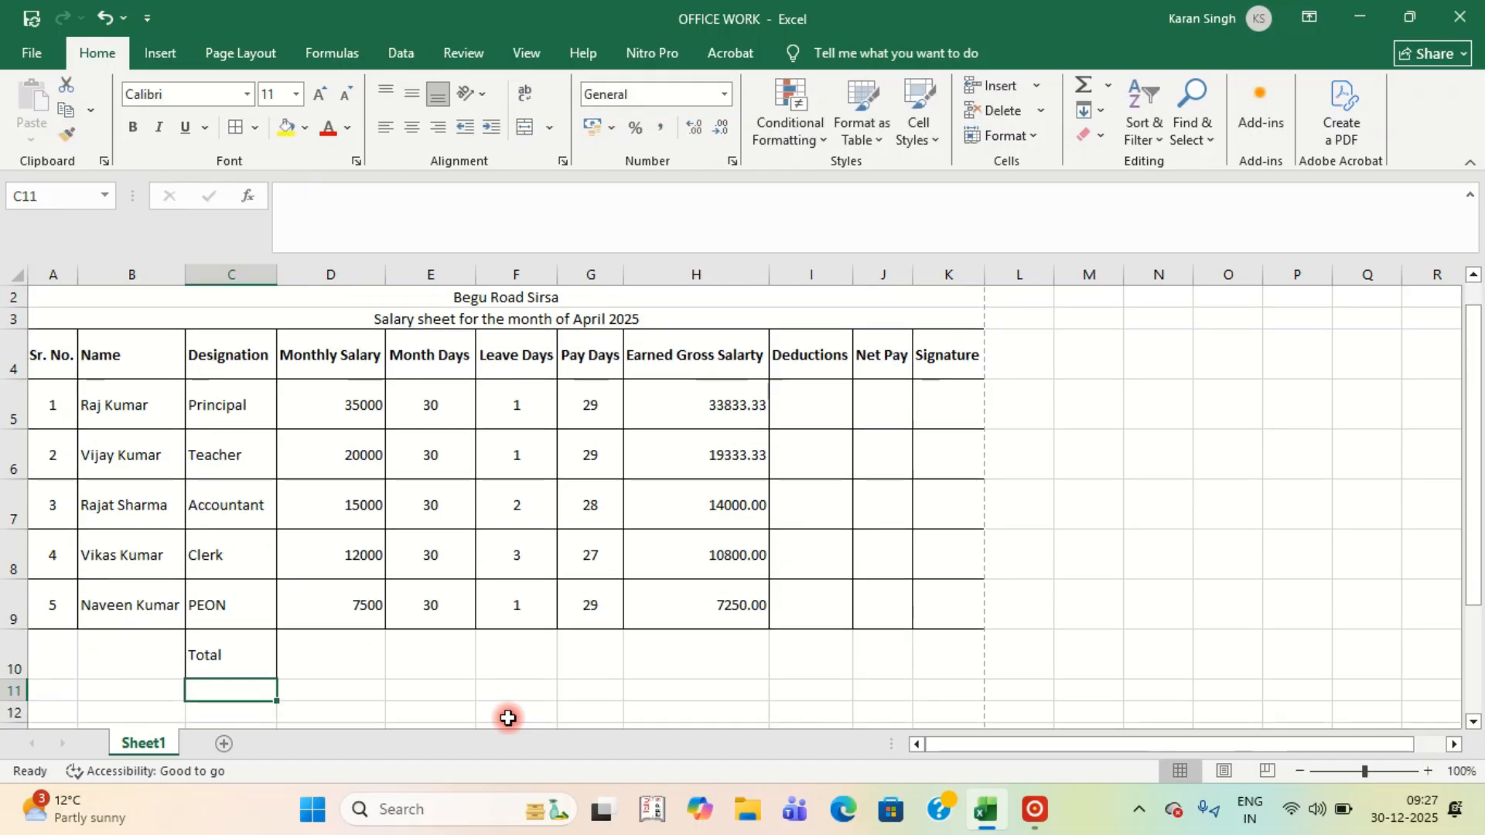
# Build a manual =D5+D6+D7+D8+D9 addition formula in D10.
pyautogui.click(335, 645)
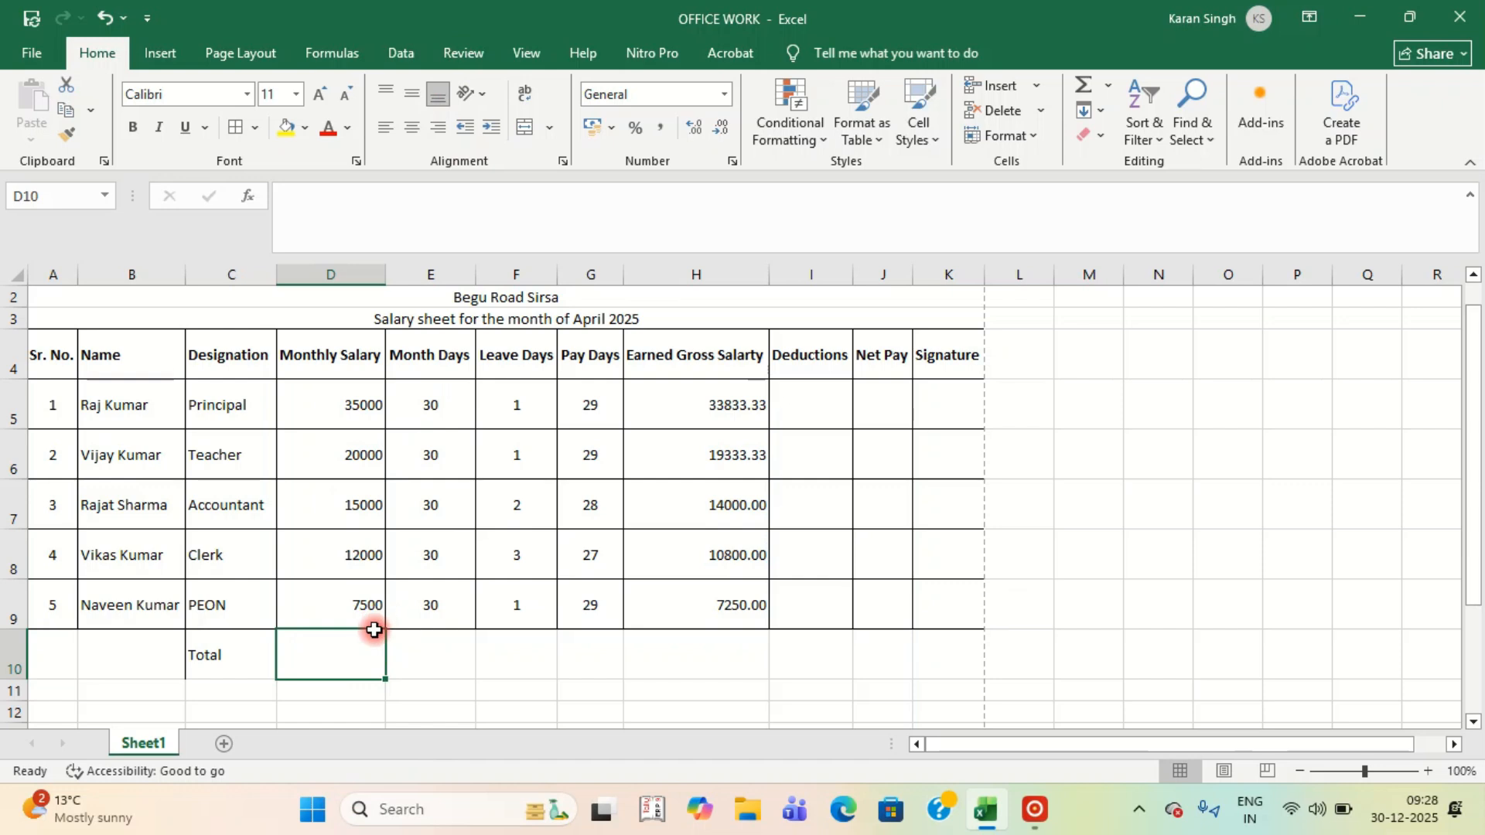
pyautogui.write('=')
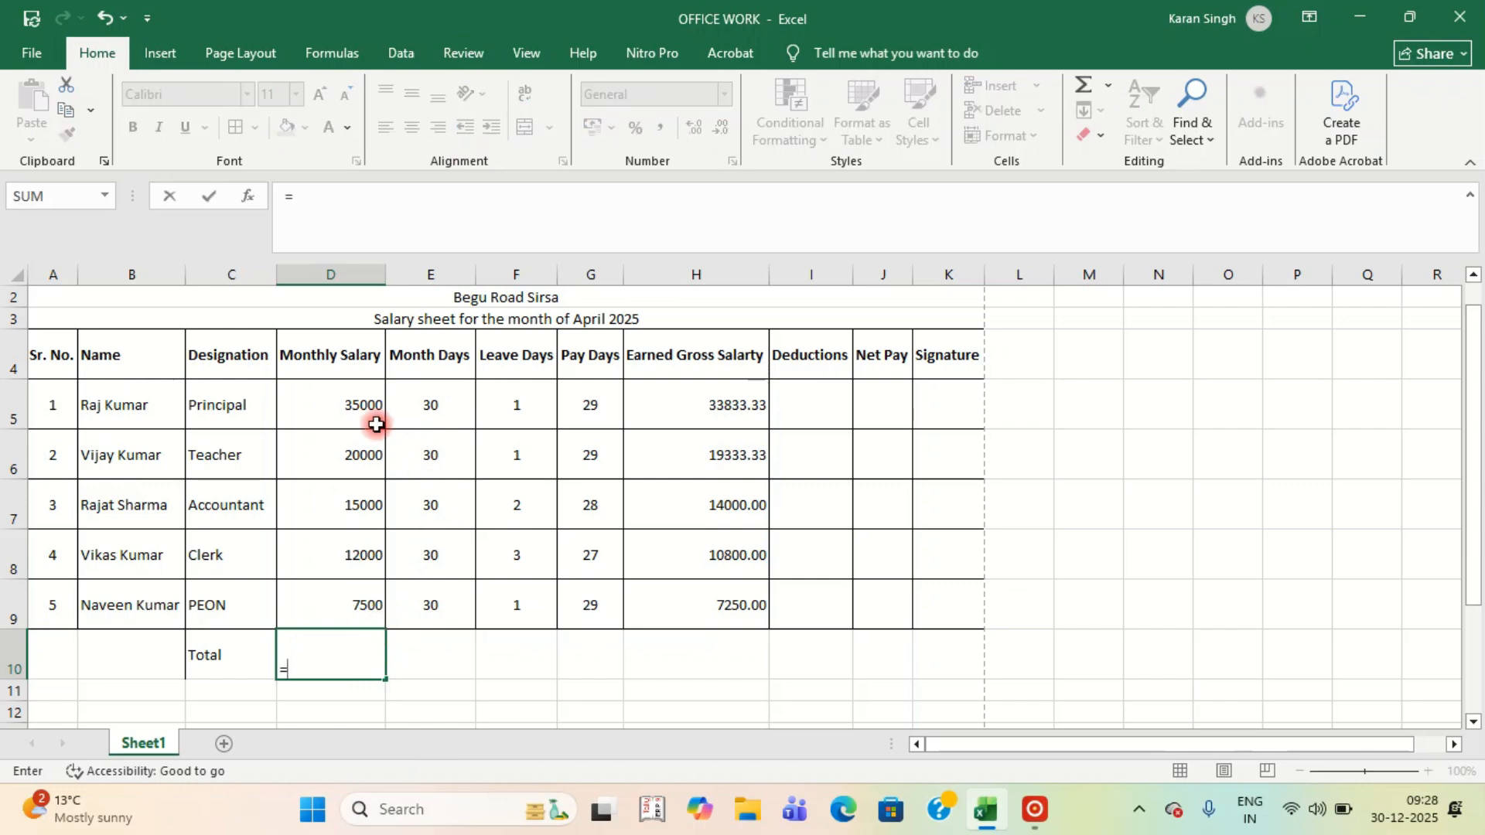
pyautogui.click(352, 410)
pyautogui.write('+')
pyautogui.click(348, 455)
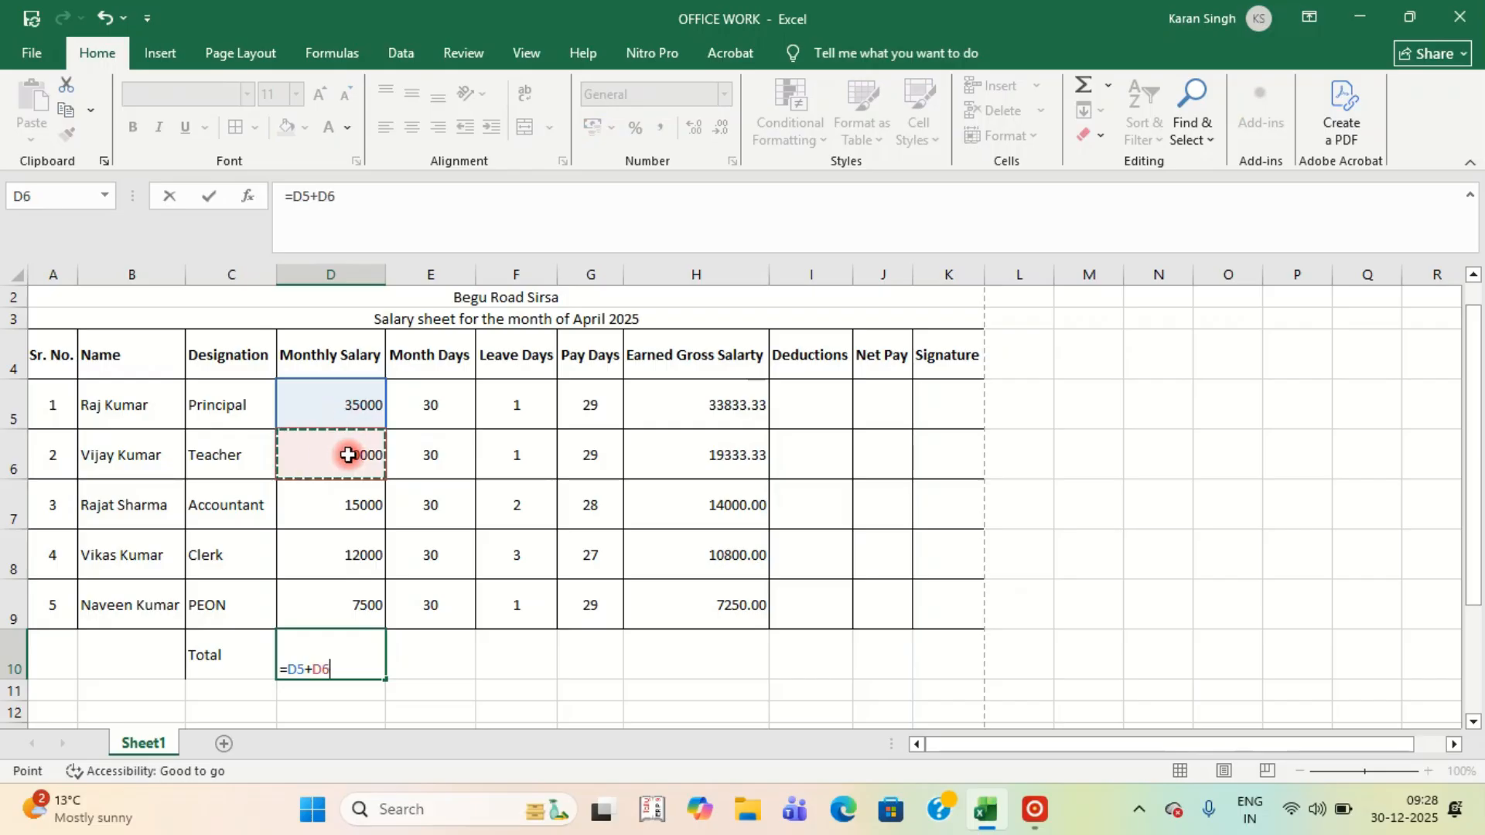
pyautogui.write('+')
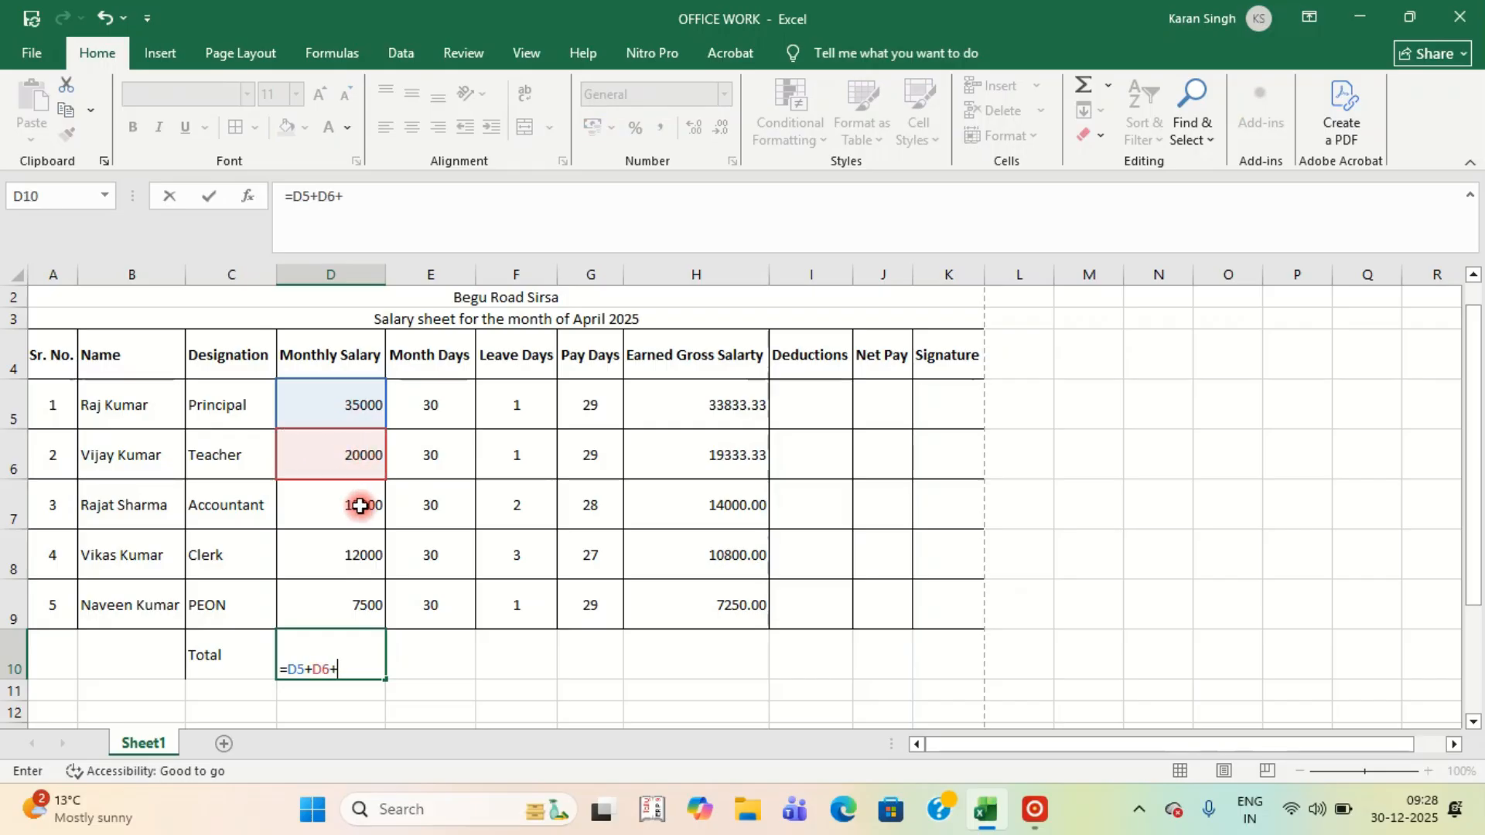
pyautogui.click(360, 506)
pyautogui.write('+')
pyautogui.click(337, 564)
pyautogui.write('+')
pyautogui.click(312, 601)
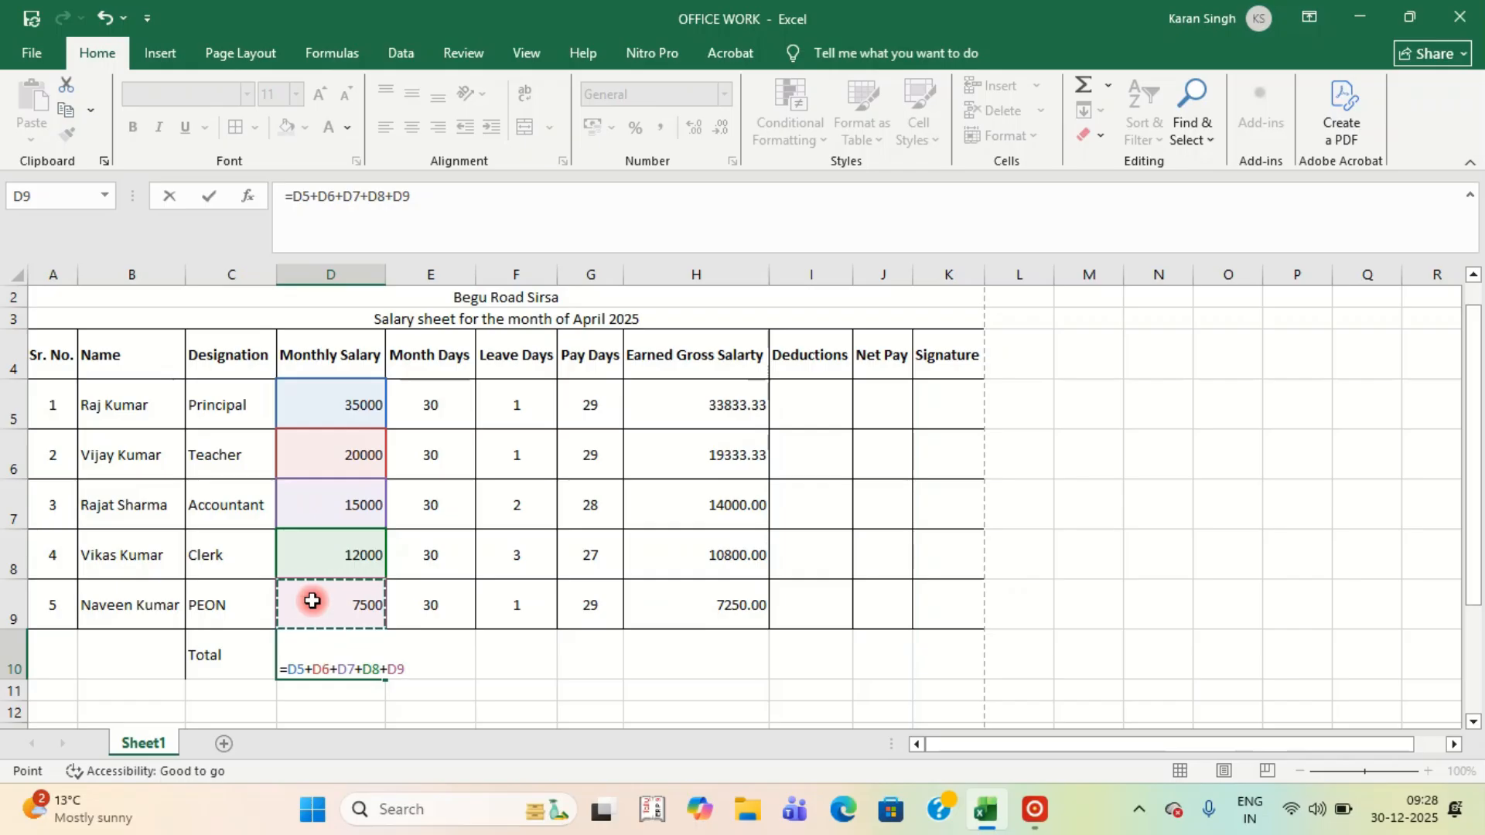
# Replace it with AutoSum =SUM(D5:D9) in D10, totalling 89500.
pyautogui.press('BackSpace')
pyautogui.press('BackSpace')
pyautogui.press('BackSpace')
pyautogui.press('BackSpace')
pyautogui.press('BackSpace')
pyautogui.press('BackSpace')
pyautogui.press('BackSpace')
pyautogui.press('BackSpace')
pyautogui.press('BackSpace')
pyautogui.press('BackSpace')
pyautogui.press('BackSpace')
pyautogui.press('BackSpace')
pyautogui.press('BackSpace')
pyautogui.press('BackSpace')
pyautogui.press('BackSpace')
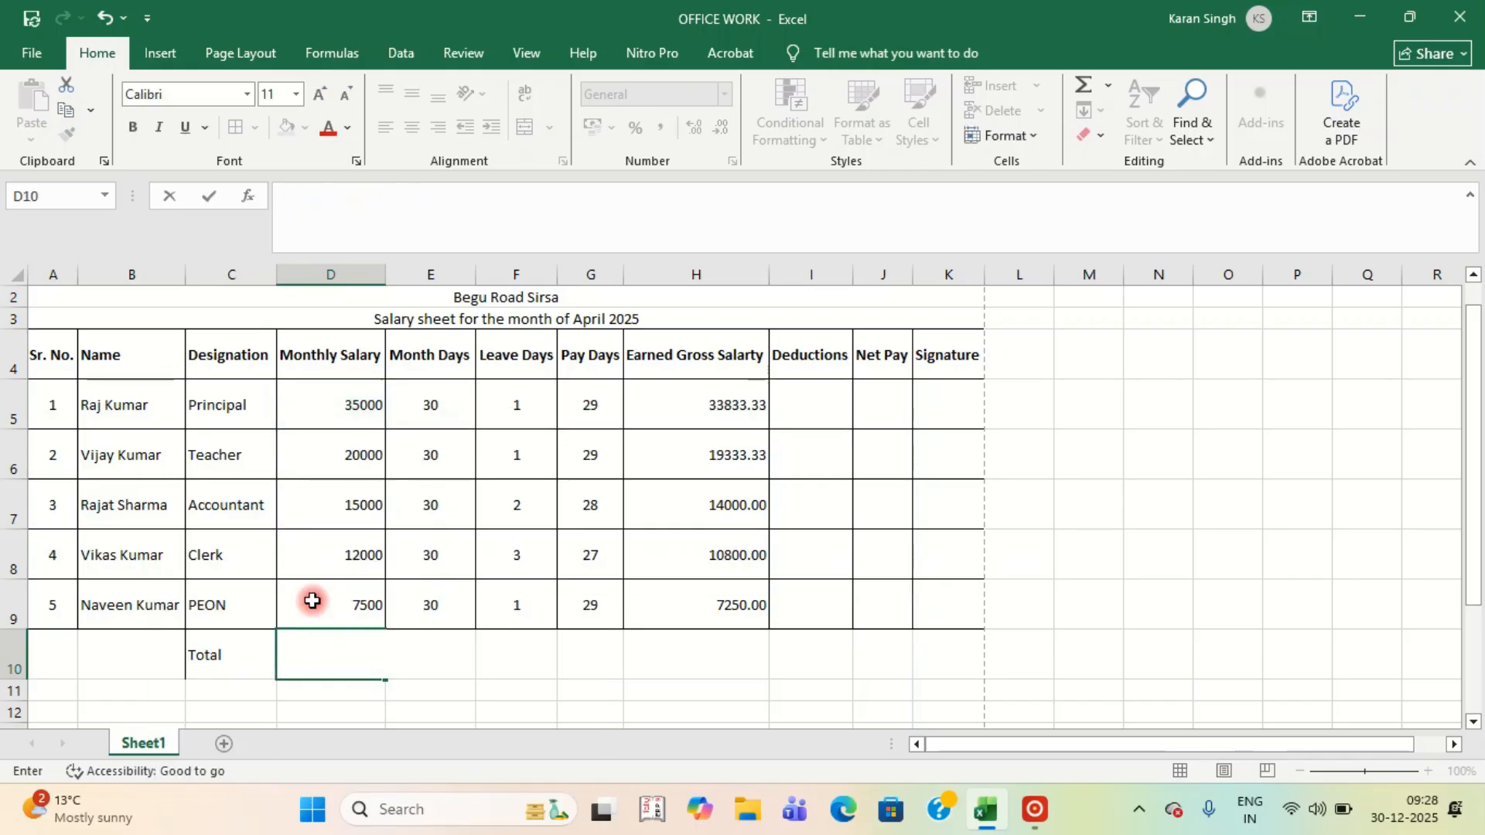
pyautogui.press('Return')
pyautogui.press('Up')
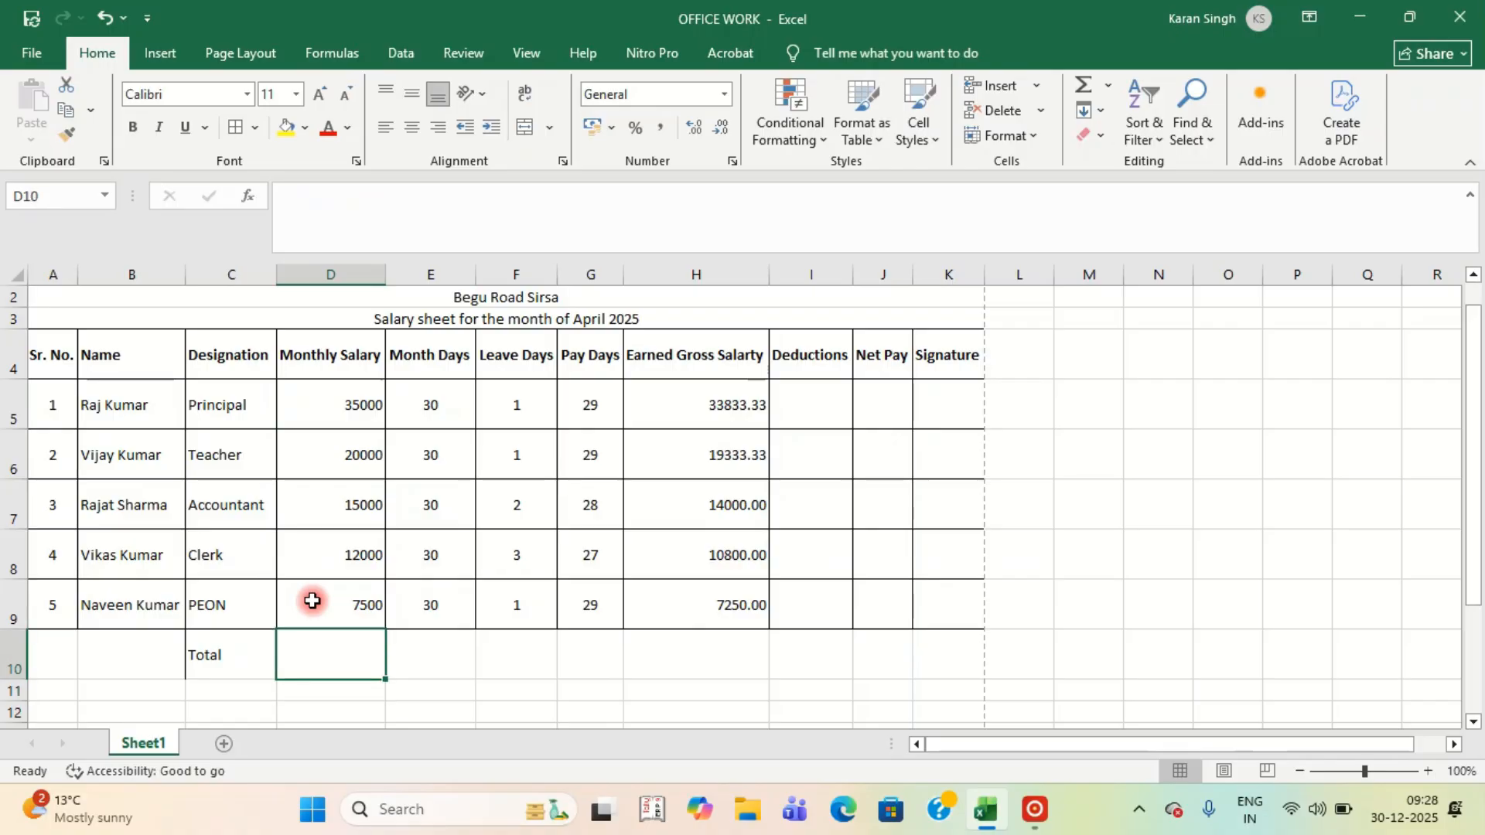
pyautogui.click(1082, 87)
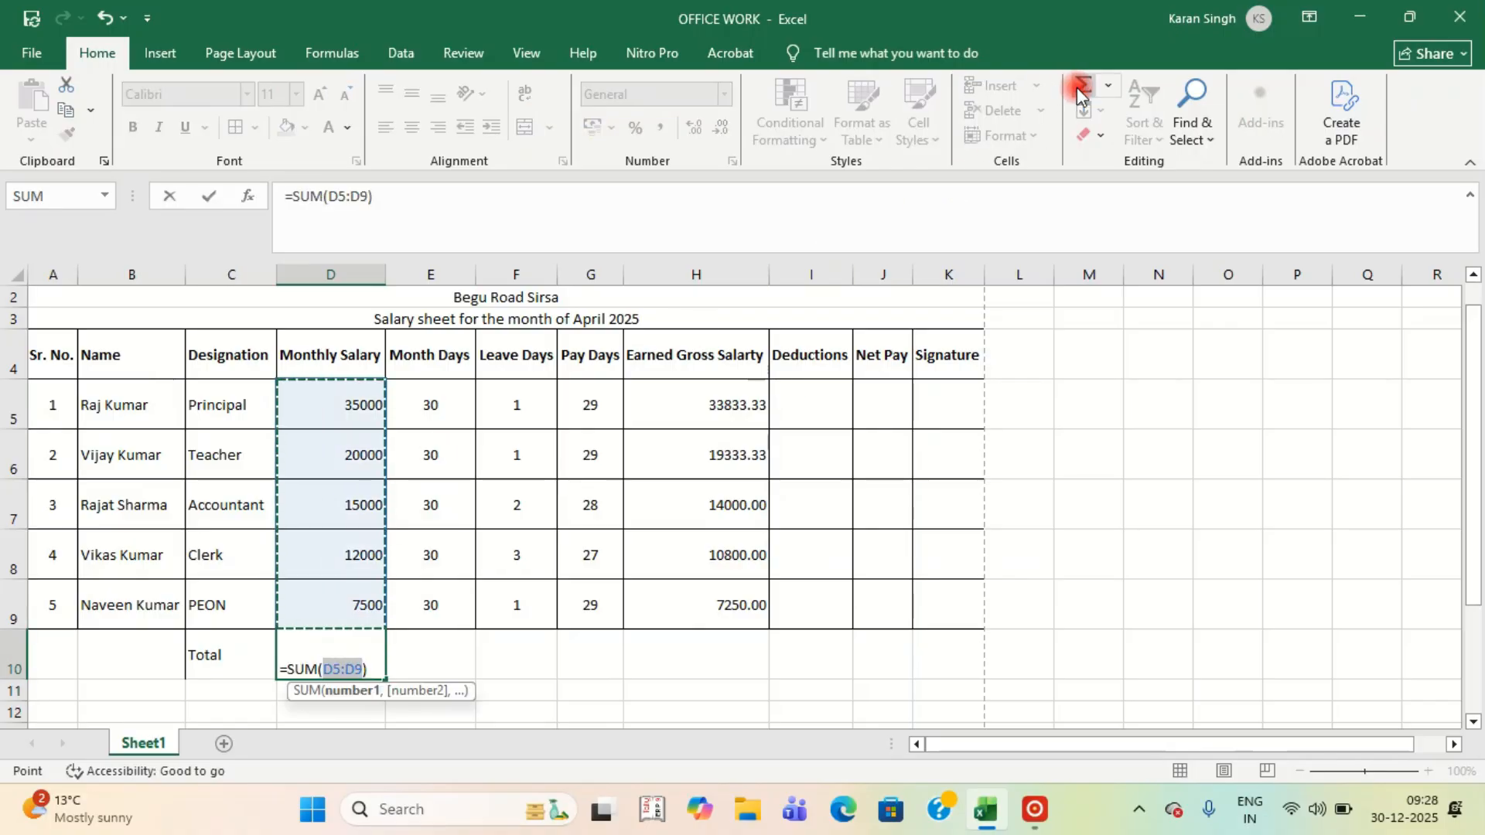
pyautogui.press('Return')
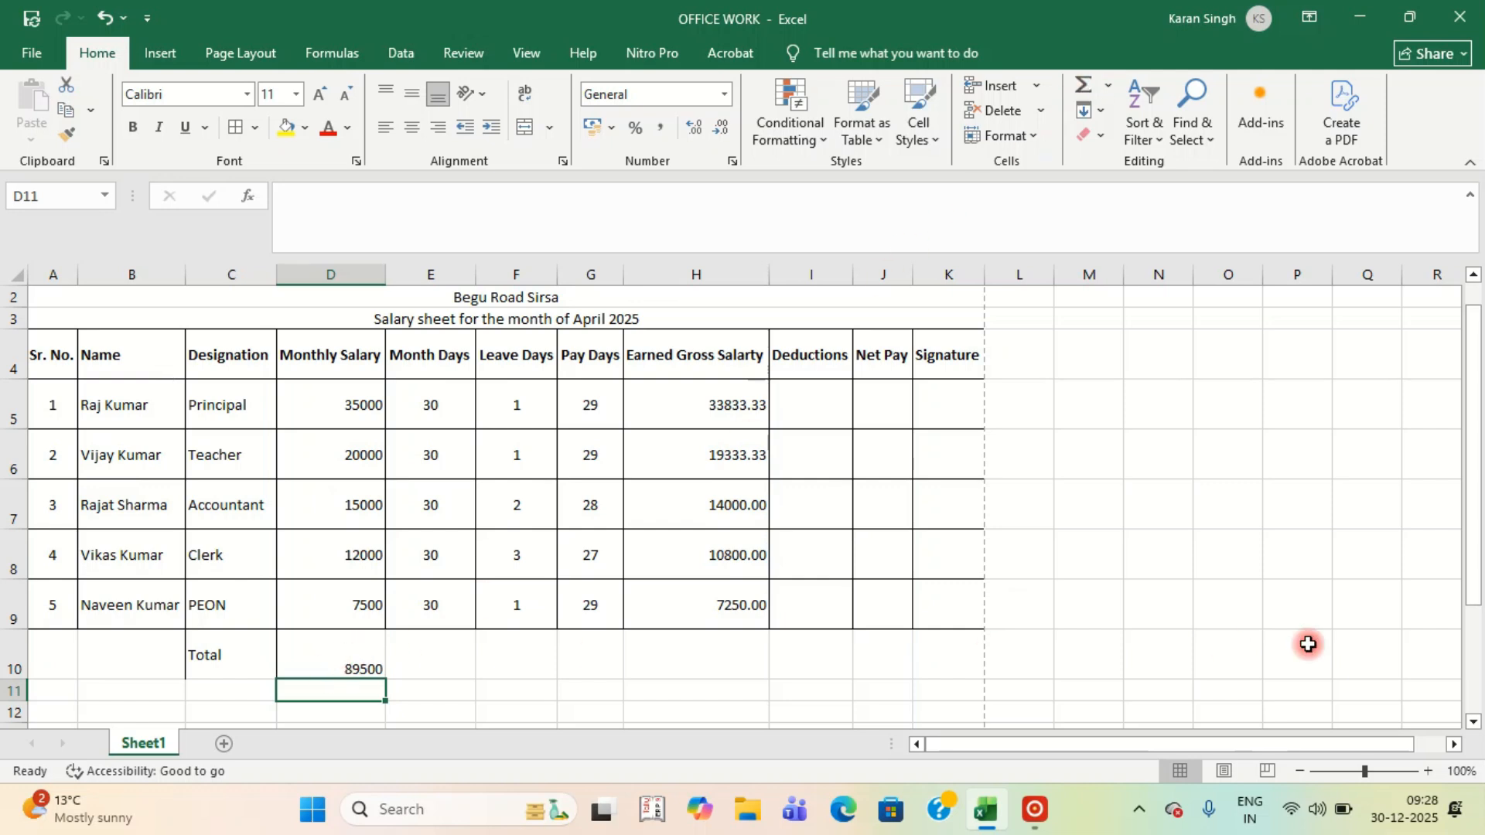
# Copy the D10 SUM formula across E10:H10.
pyautogui.click(342, 656)
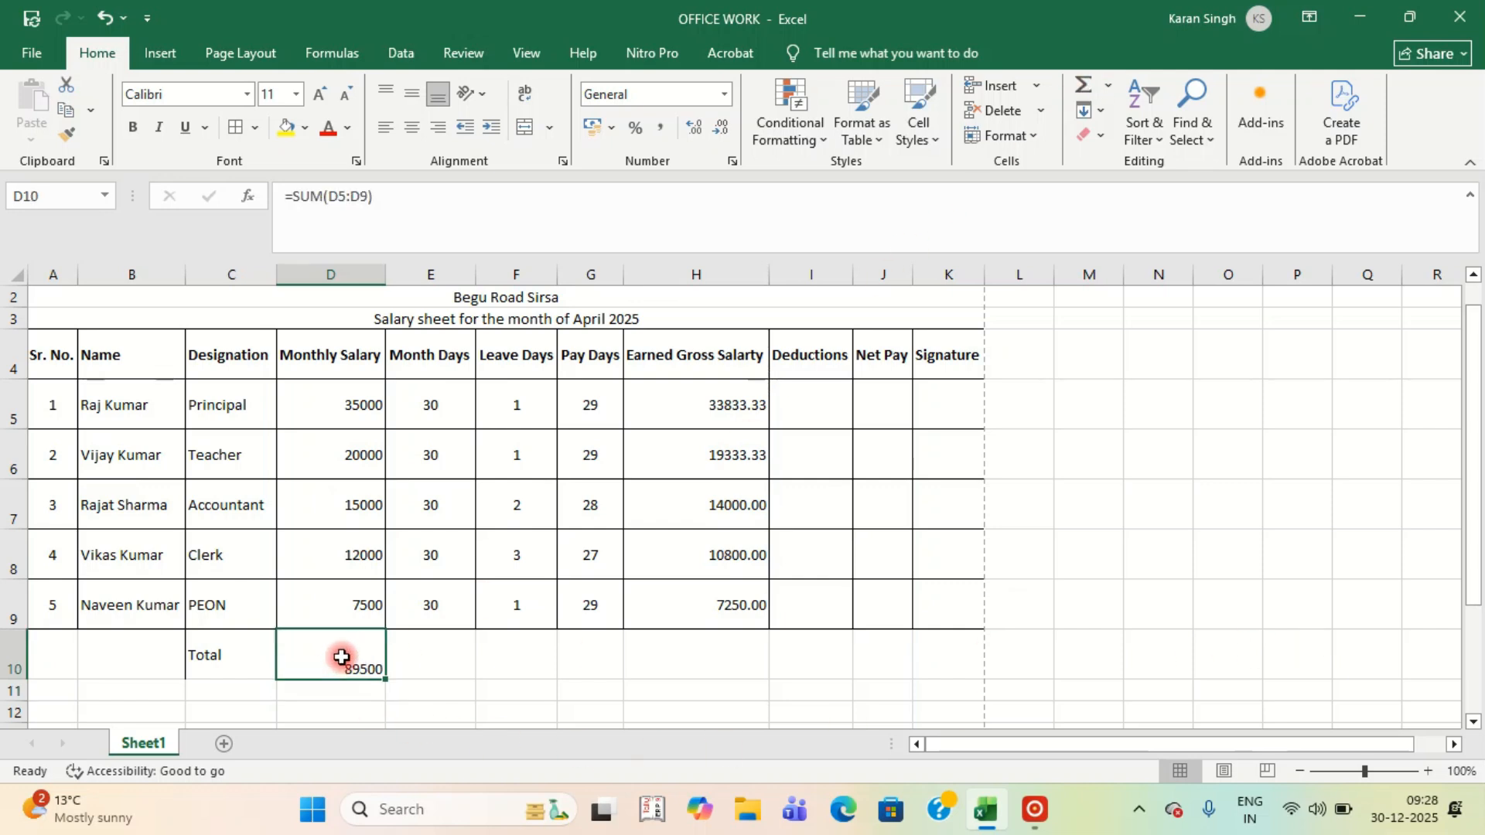
pyautogui.hotkey('ctrl', 'c')
pyautogui.hotkey('shift', 'Right')
pyautogui.hotkey('shift', 'Right')
pyautogui.hotkey('shift', 'Right')
pyautogui.hotkey('shift', 'Right')
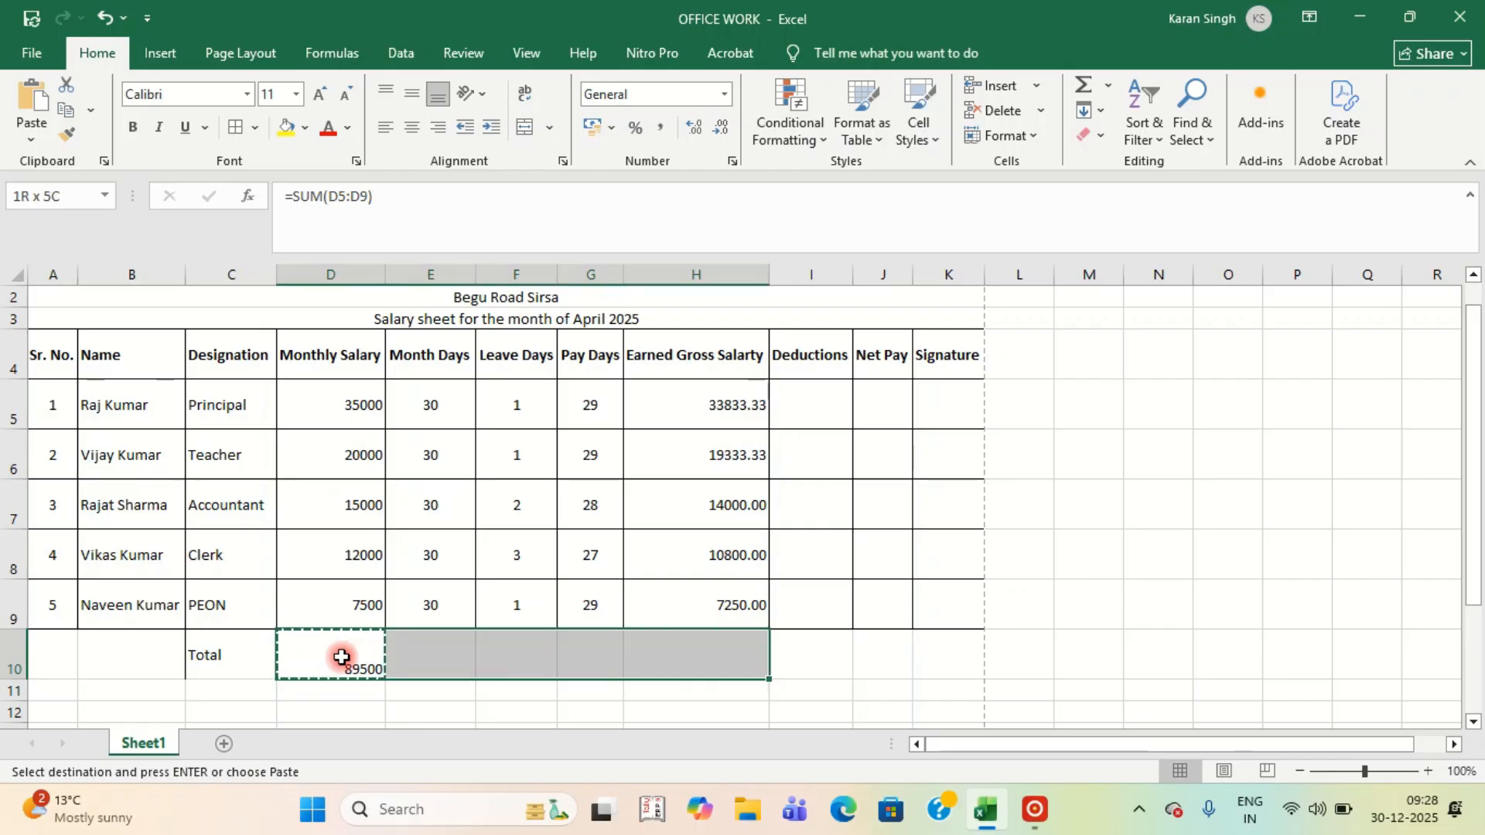
pyautogui.press('Return')
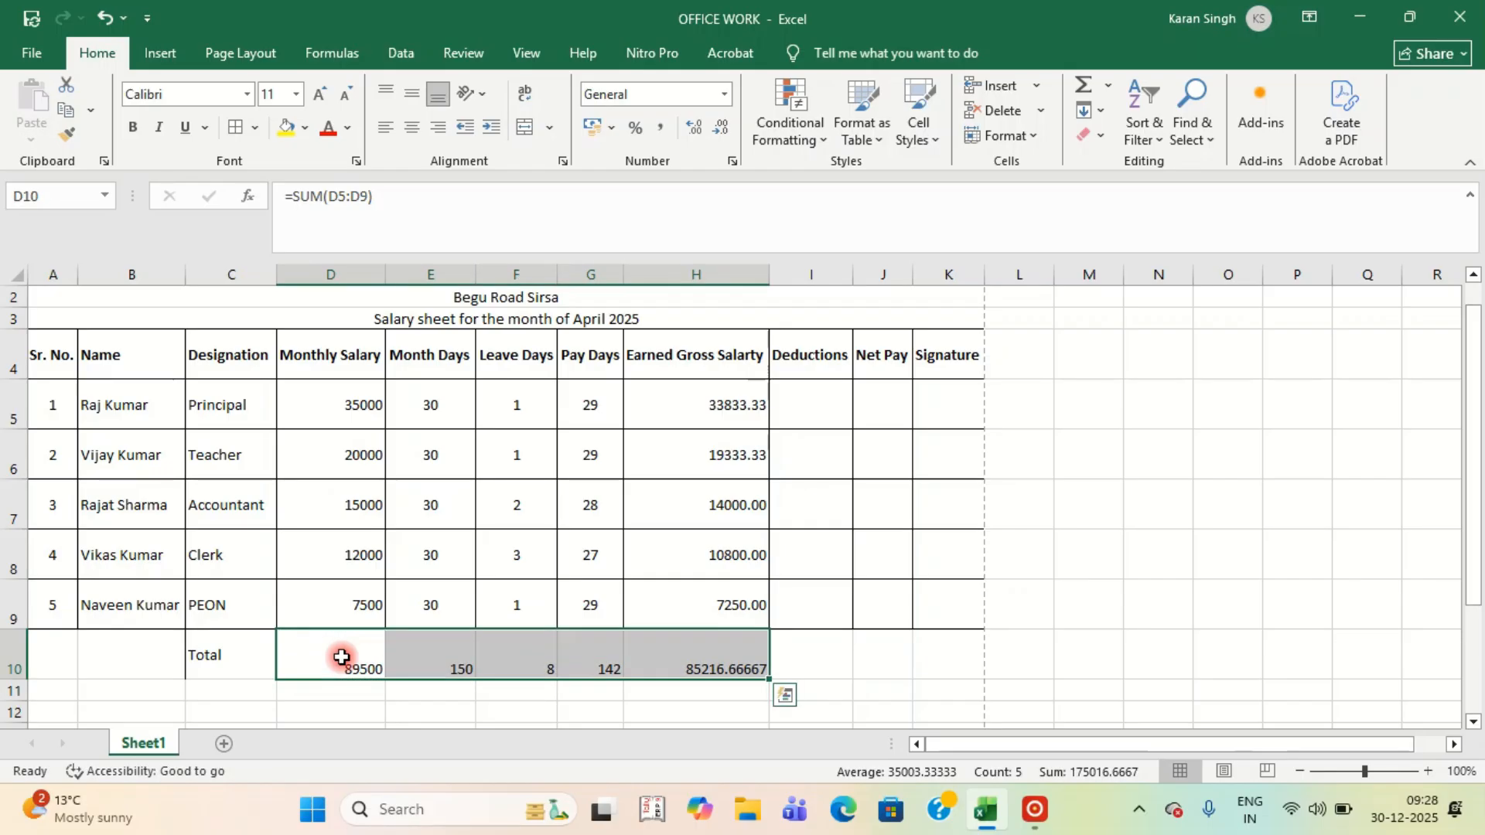
# Clear the totals in E10, F10 and G10, keeping H10 at 85216.66667.
pyautogui.click(452, 671)
pyautogui.press('BackSpace')
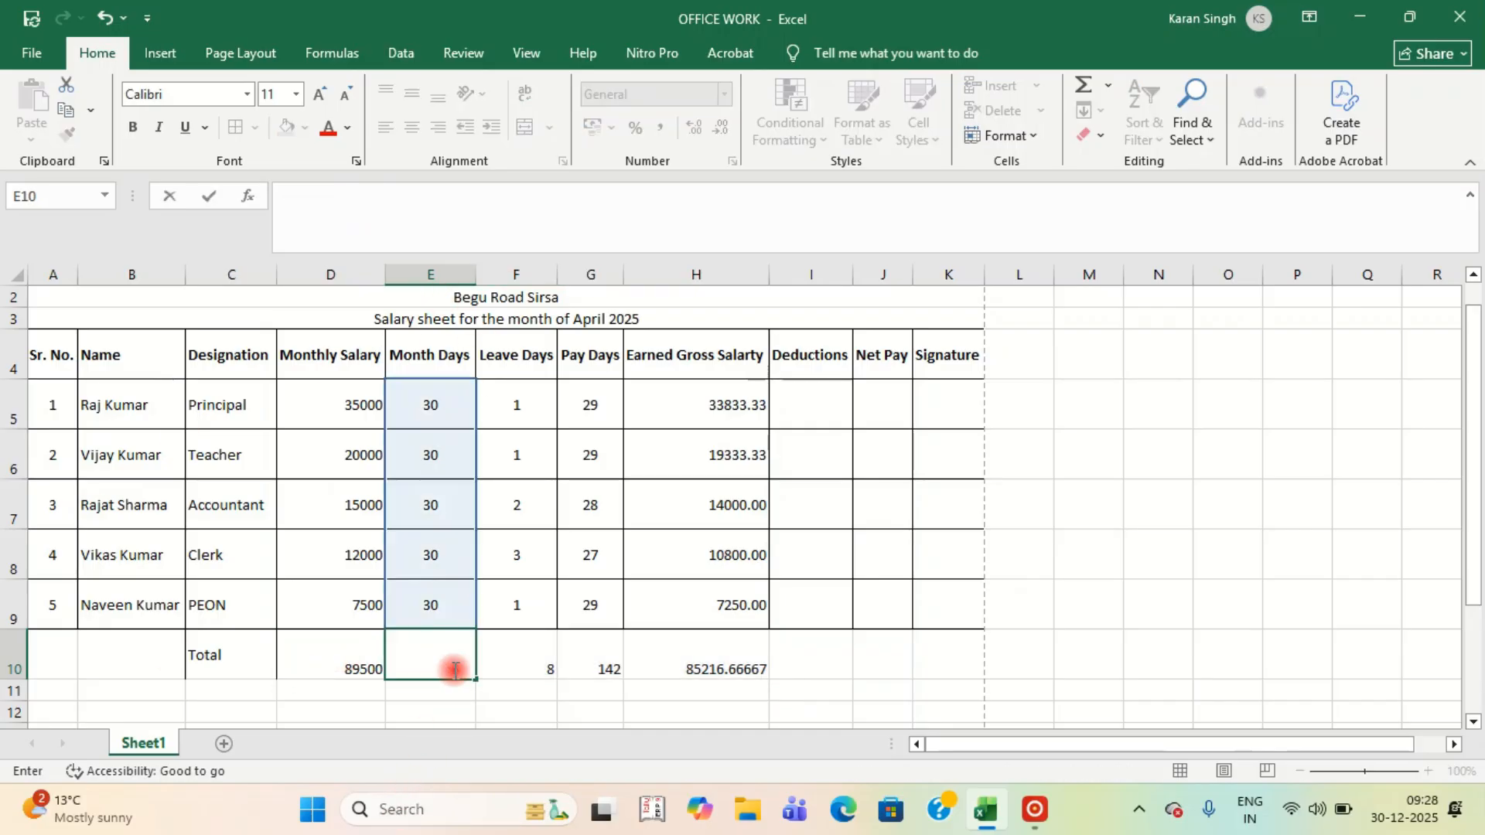
pyautogui.press('Right')
pyautogui.press('Right')
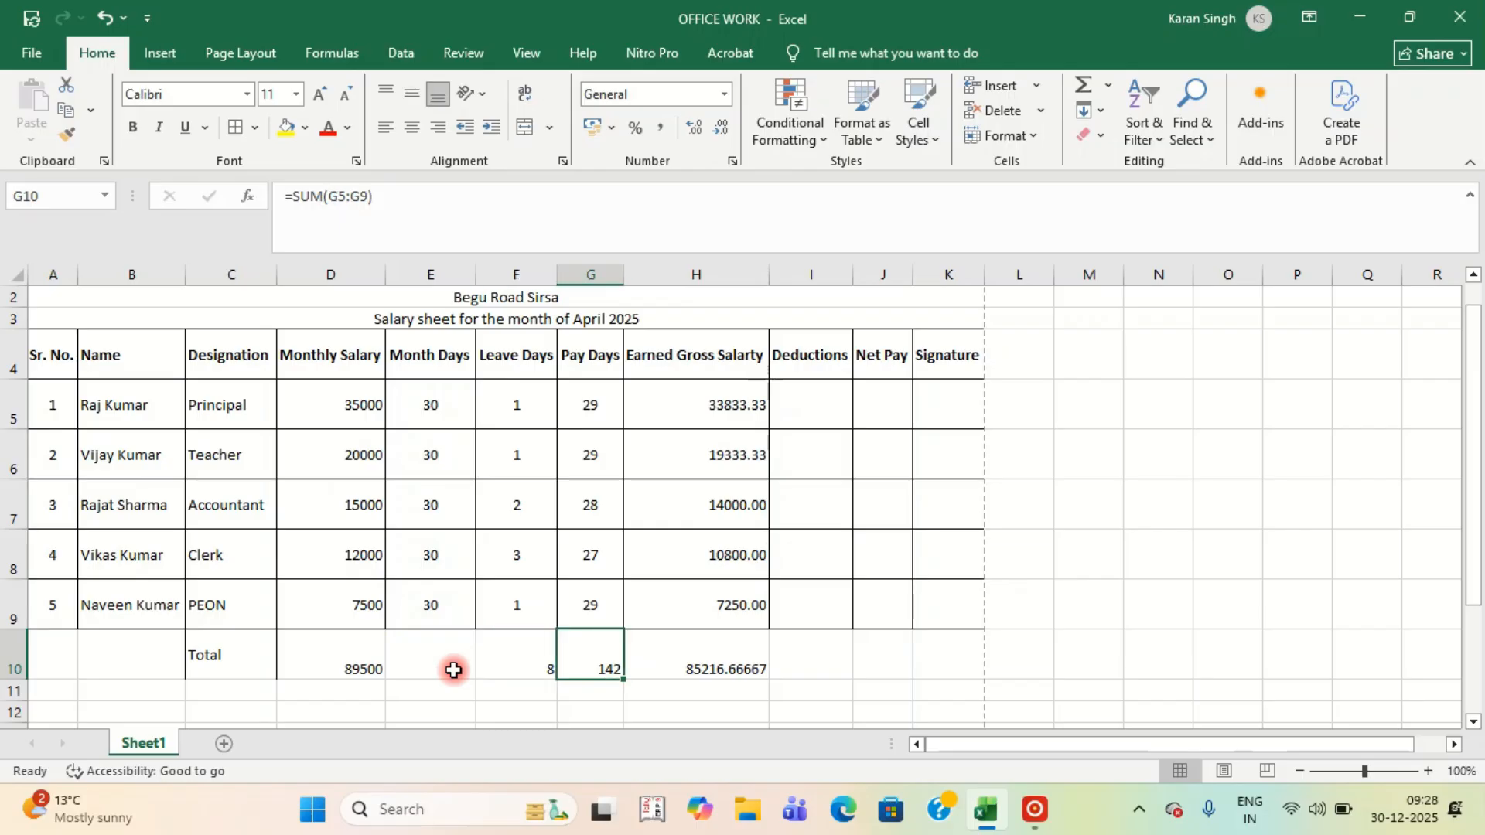
pyautogui.press('Delete')
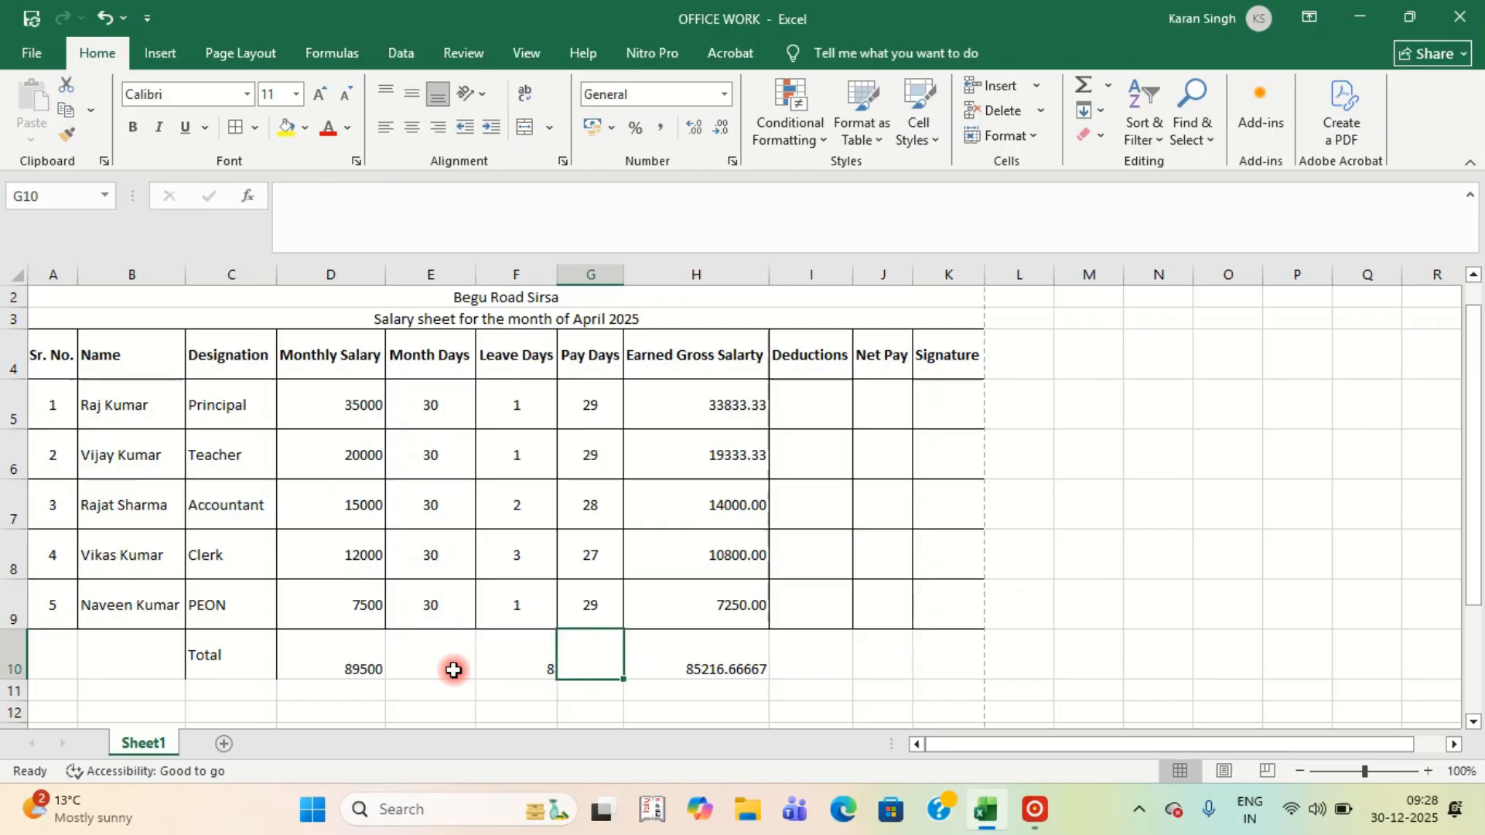
pyautogui.press('Left')
pyautogui.press('Delete')
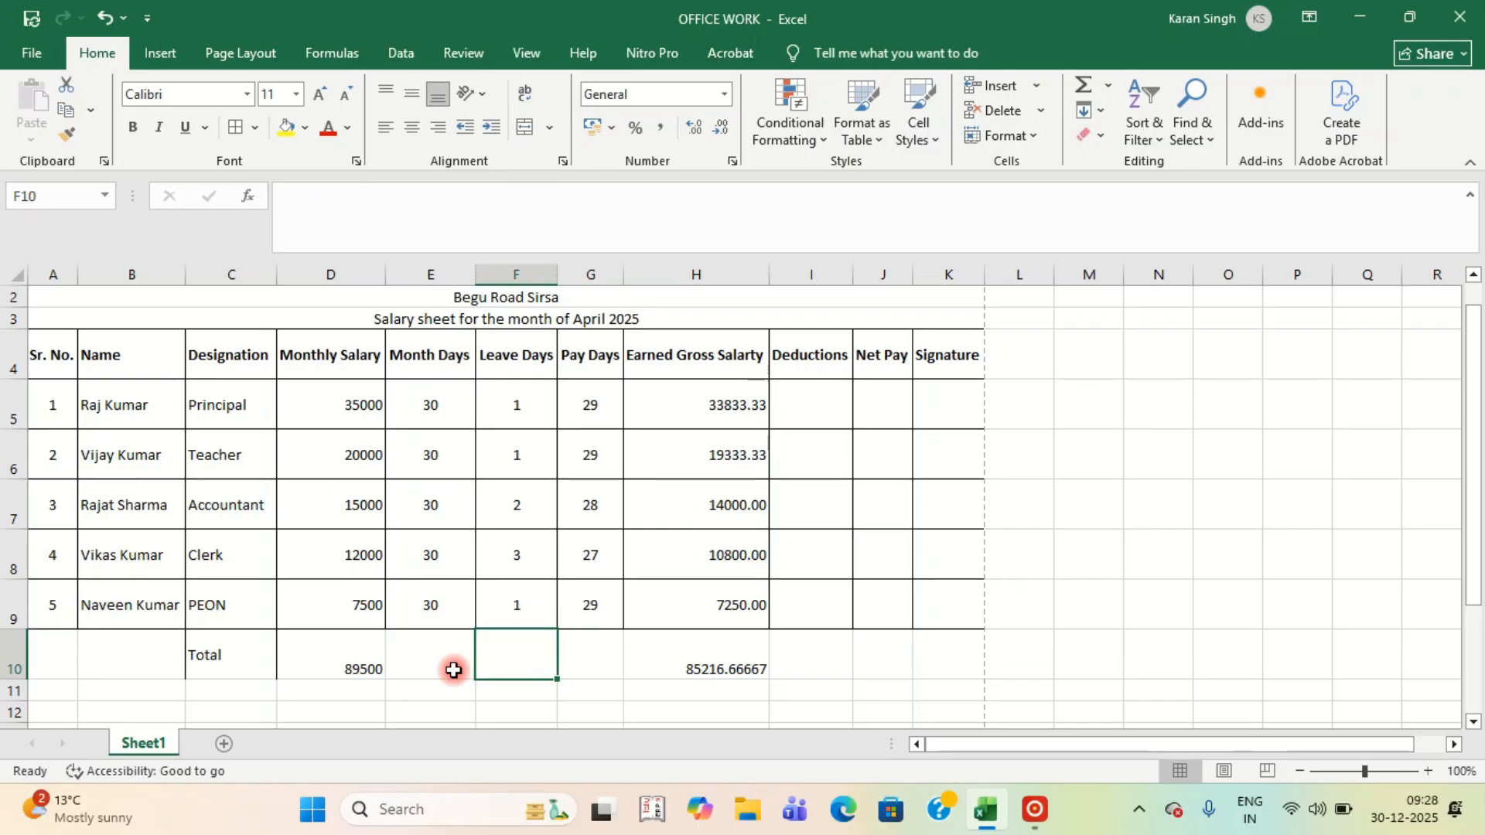
pyautogui.press('Right')
pyautogui.press('Right')
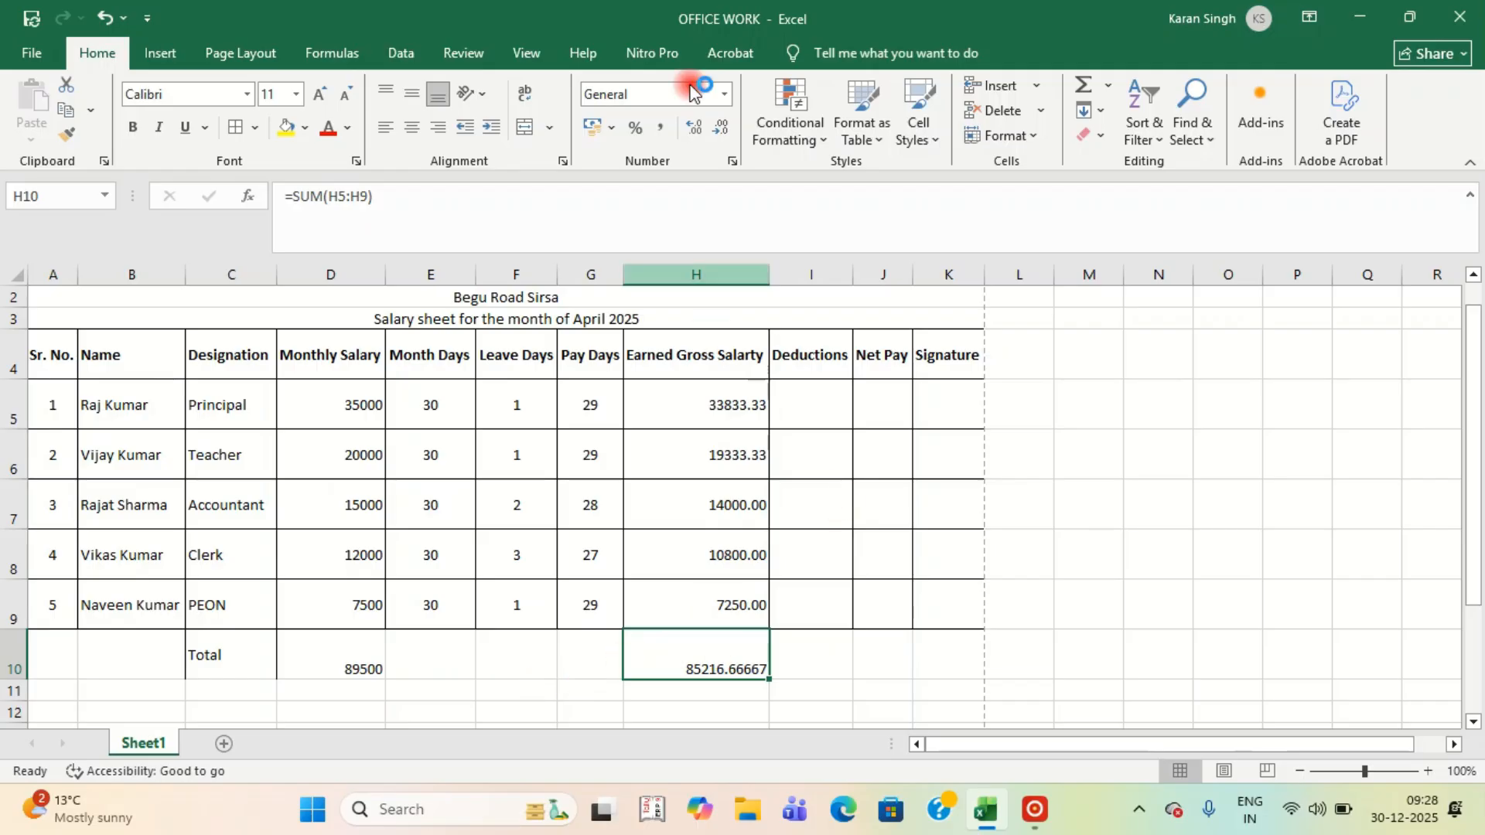
# Reduce H10's decimals so the total shows 85216.67.
pyautogui.click(725, 132)
pyautogui.click(723, 132)
pyautogui.click(723, 132)
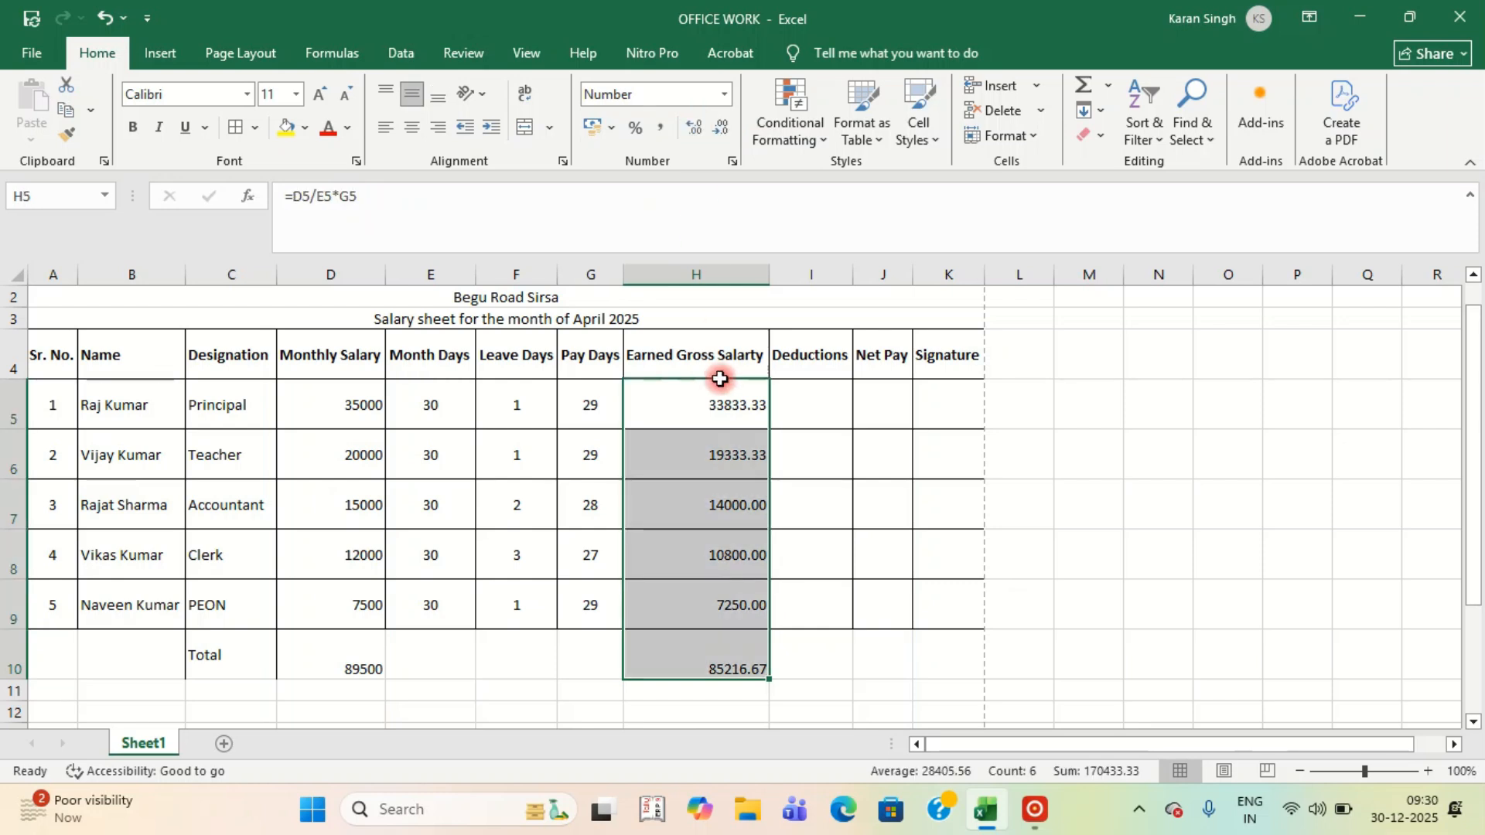
pyautogui.click(718, 415)
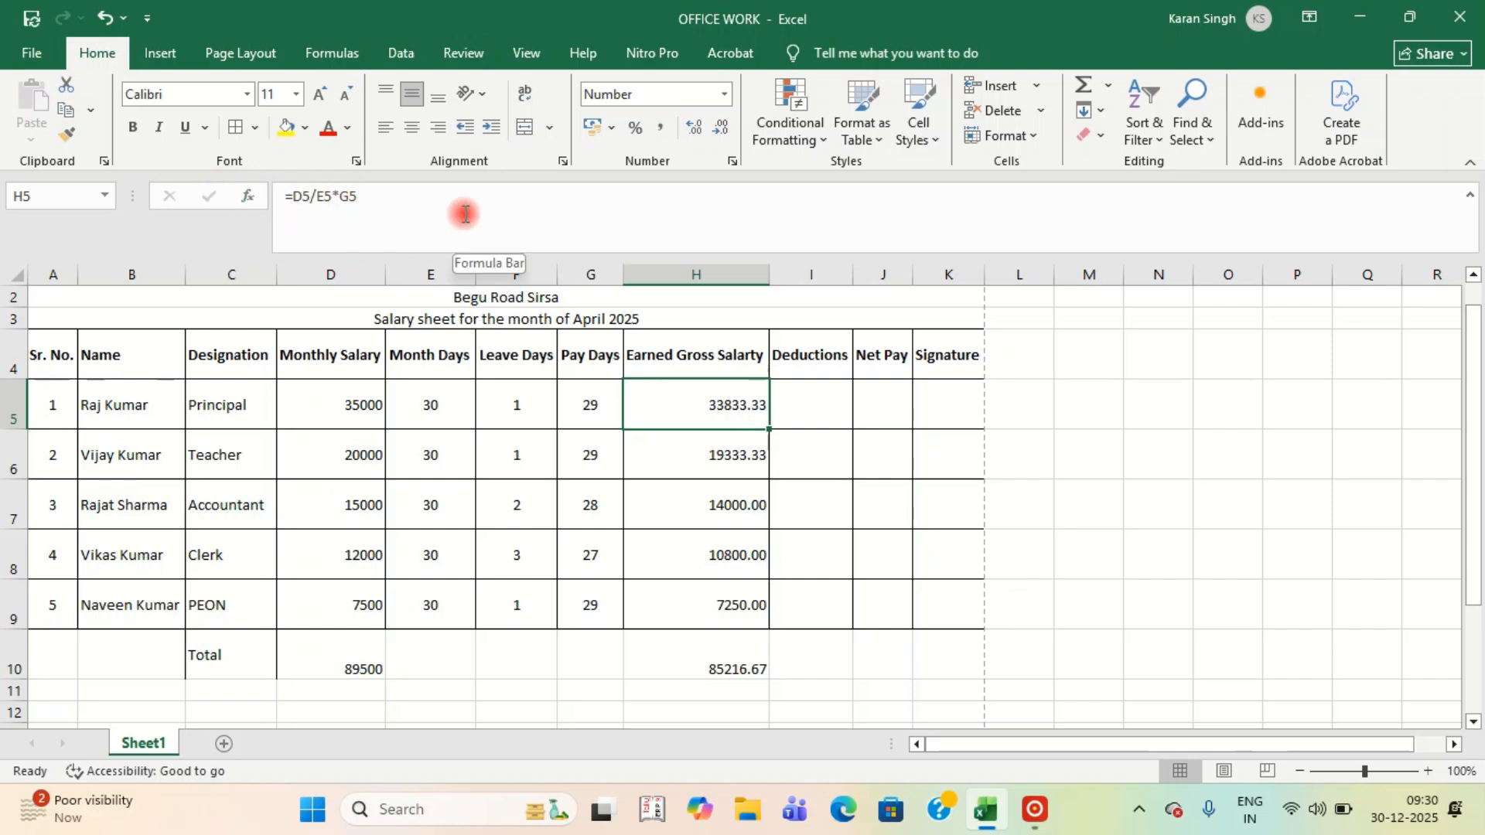
# Wrap H5's salary formula in ROUND so it reads =ROUND(D5/E5*G5,0).
pyautogui.click(293, 196)
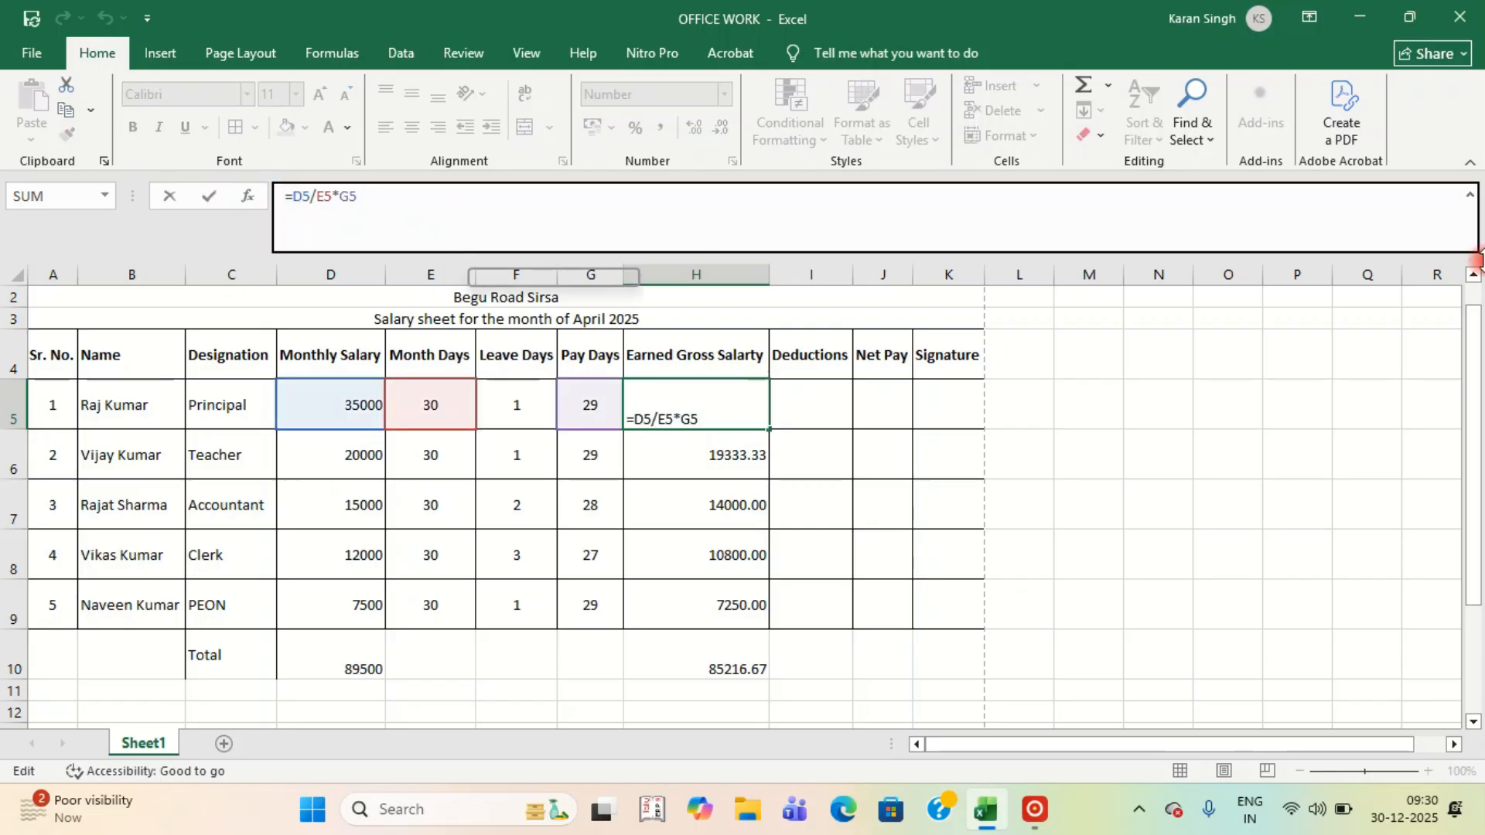
pyautogui.write('round')
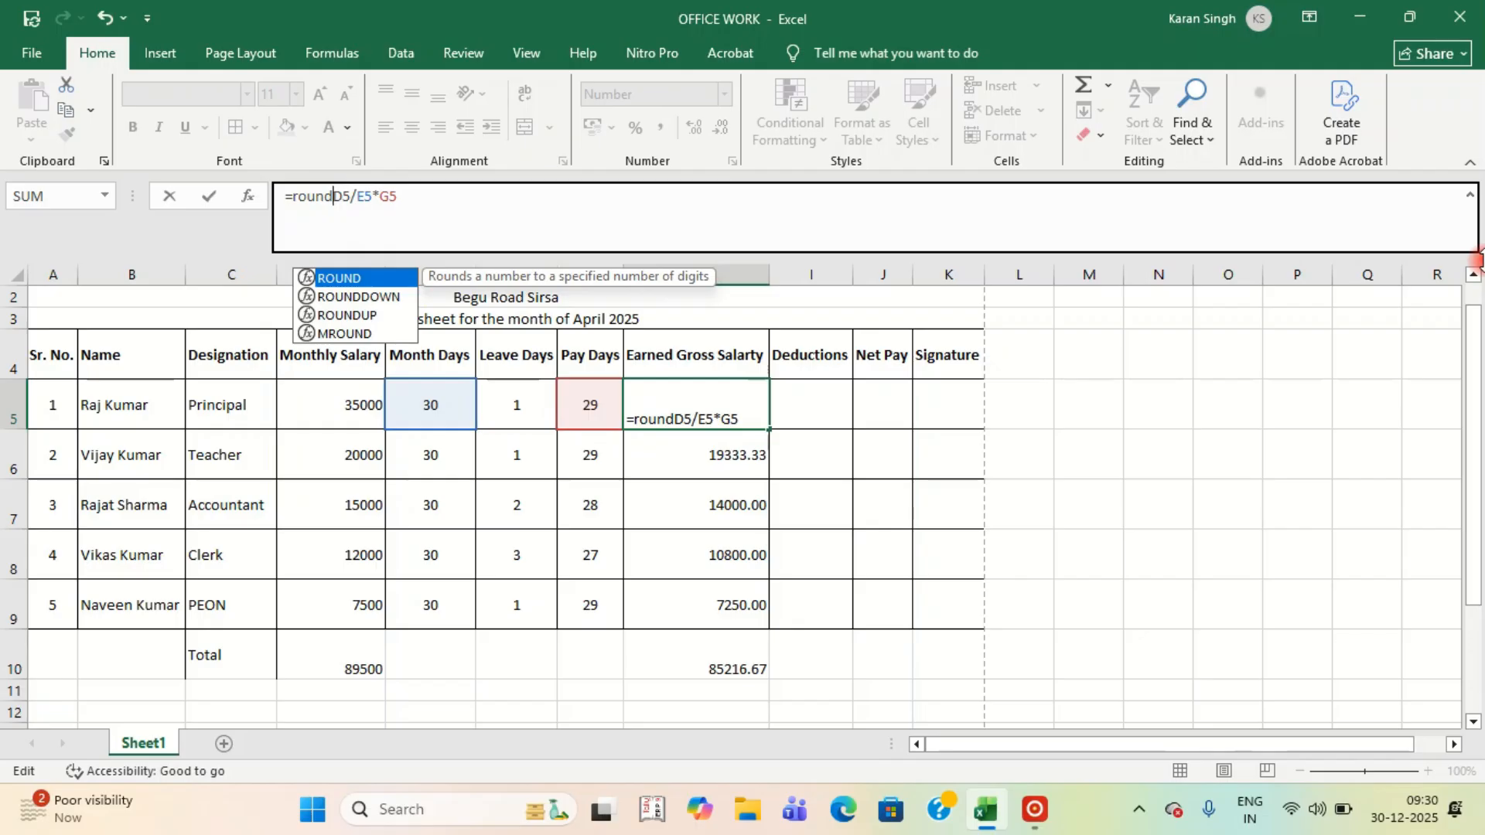
pyautogui.write('(')
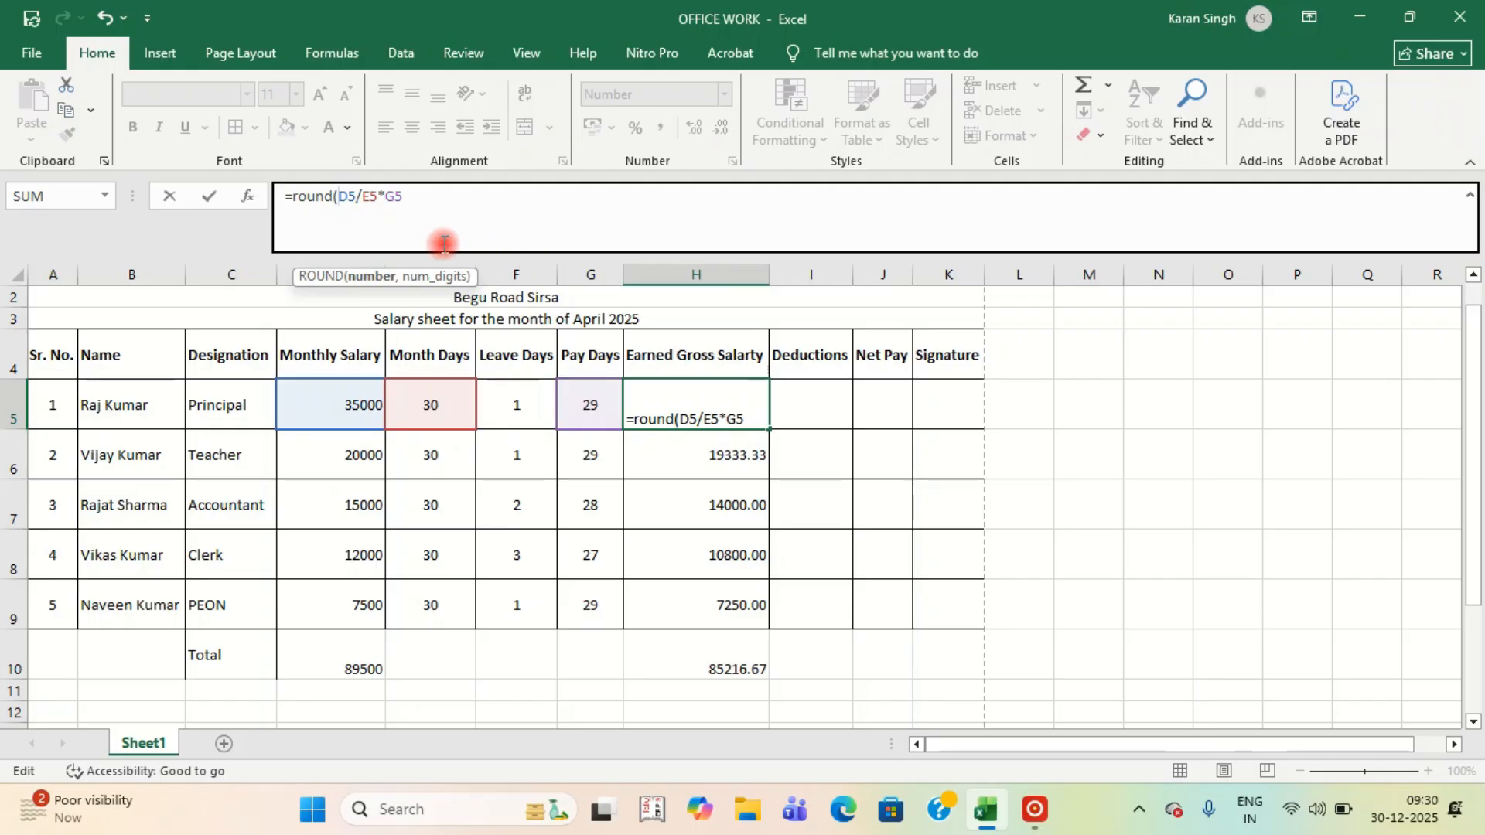
pyautogui.click(413, 198)
pyautogui.write(',')
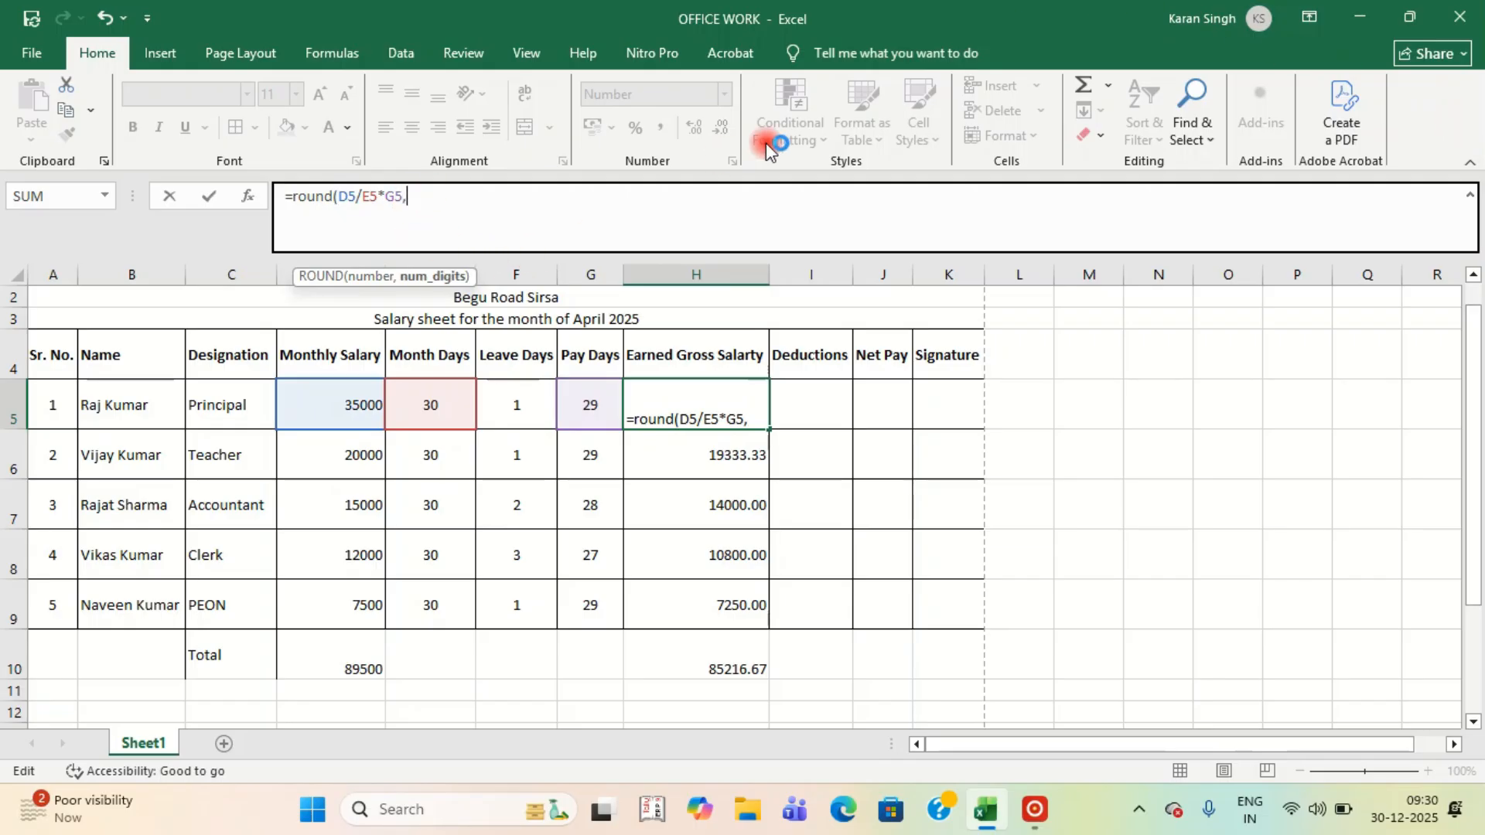
pyautogui.write('0)')
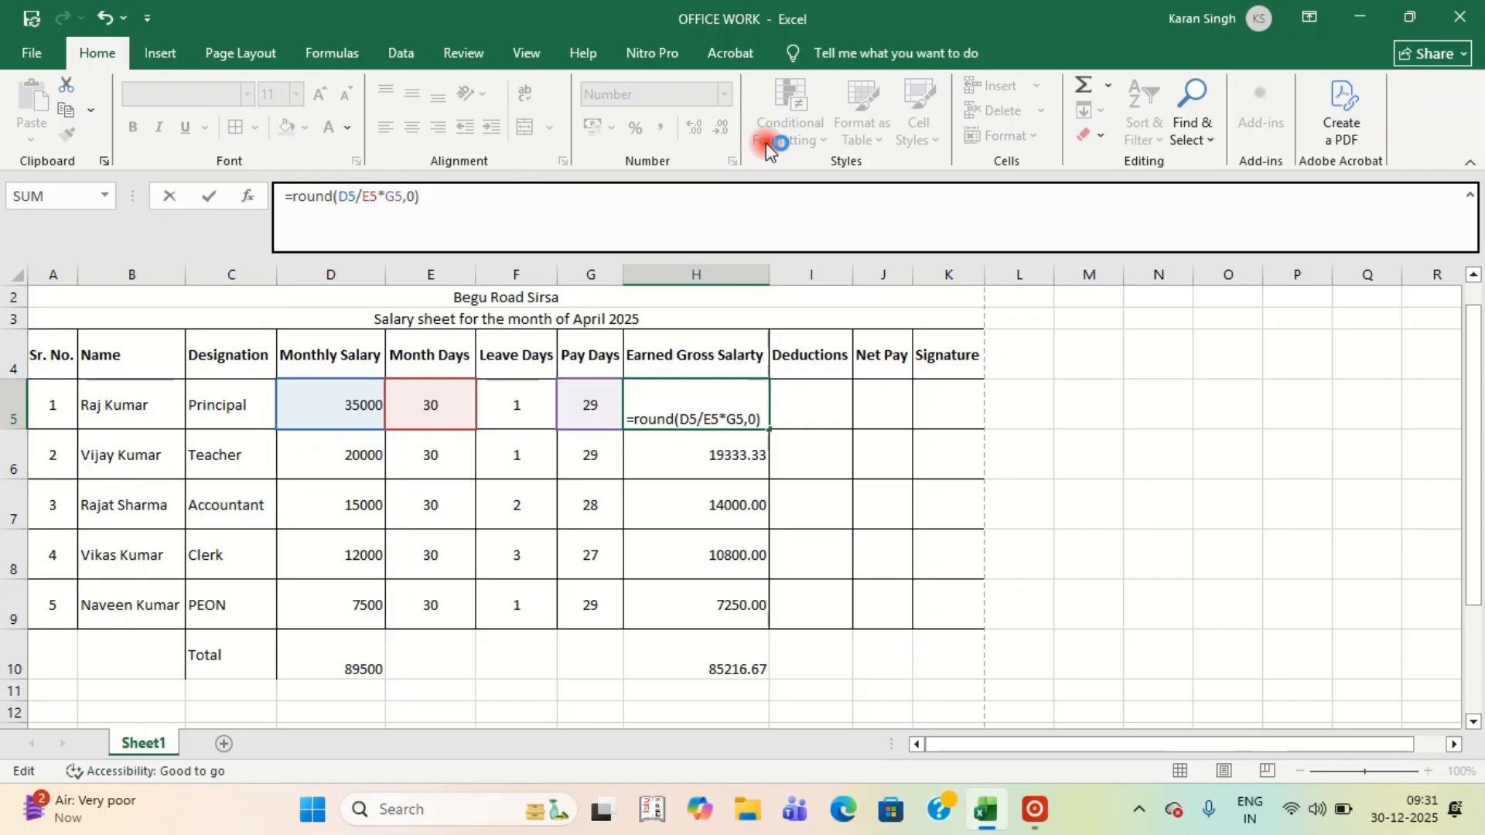
pyautogui.press('Return')
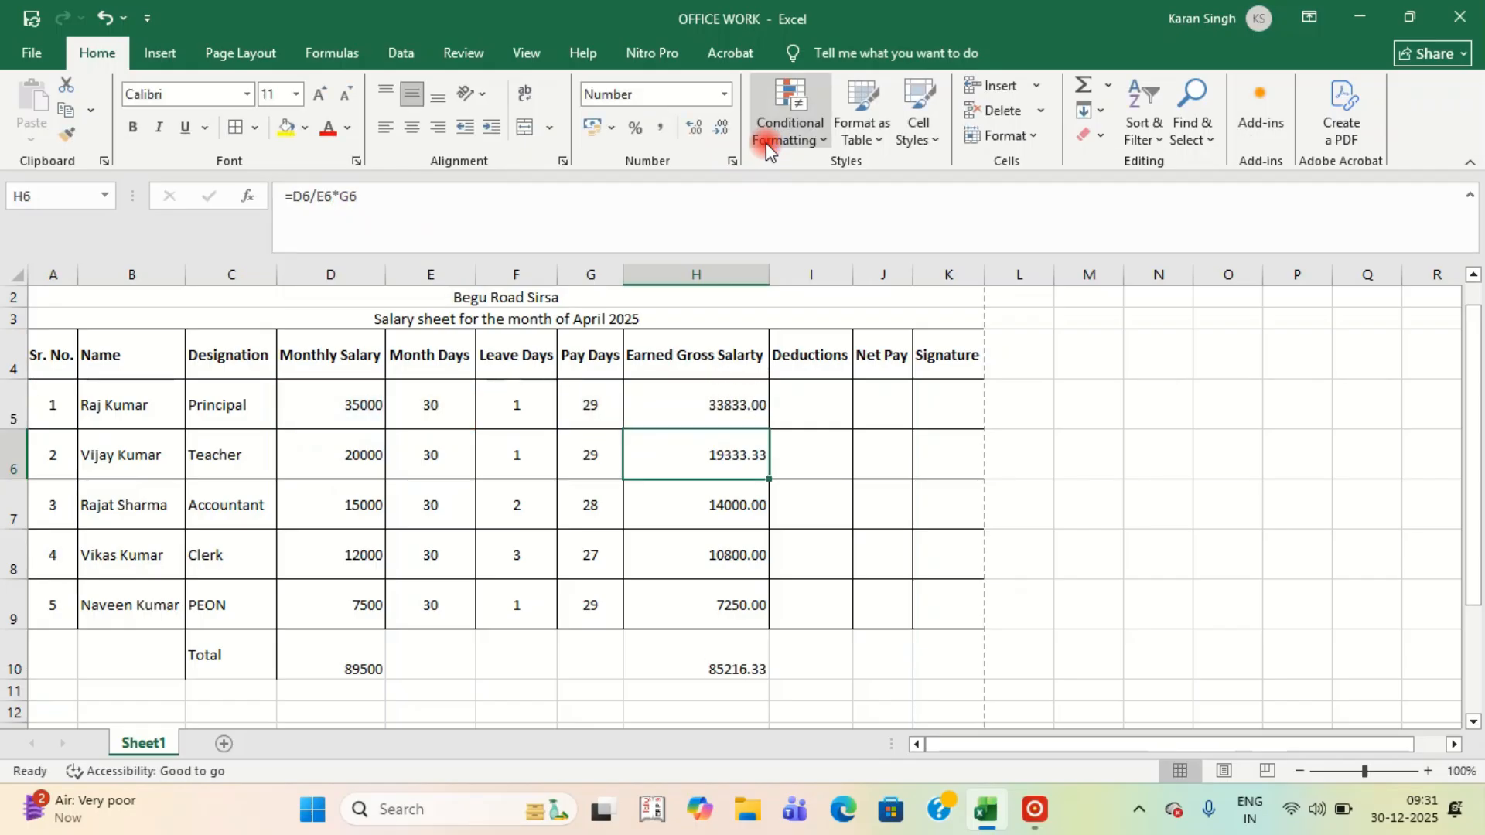
# Copy the rounded H5 formula into H6:H9 so the total becomes 85216.00.
pyautogui.click(745, 407)
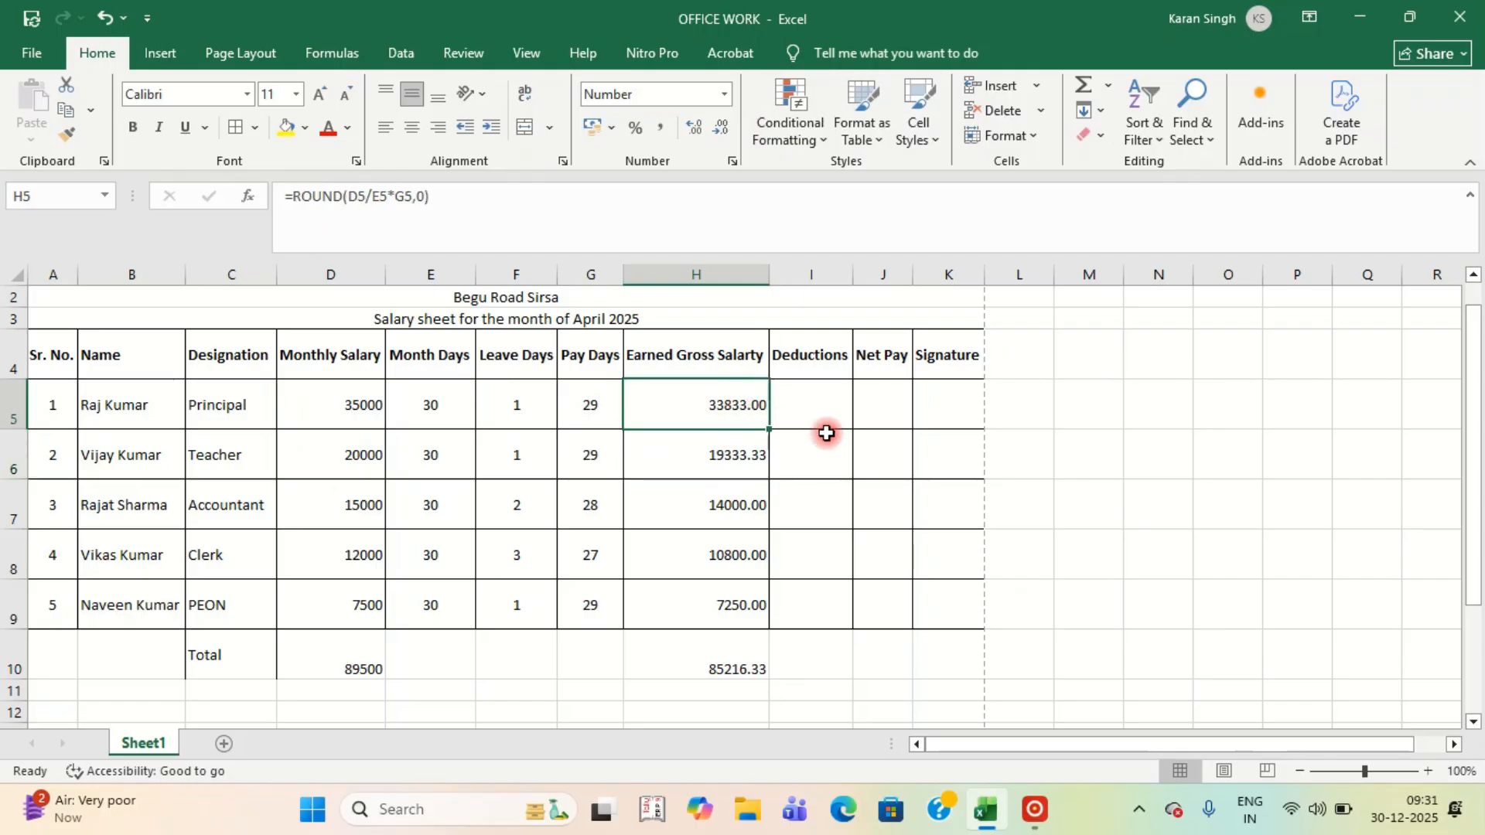
pyautogui.hotkey('ctrl', 'c')
pyautogui.hotkey('shift', 'Down')
pyautogui.hotkey('shift', 'Down')
pyautogui.hotkey('shift', 'Down')
pyautogui.hotkey('shift', 'Down')
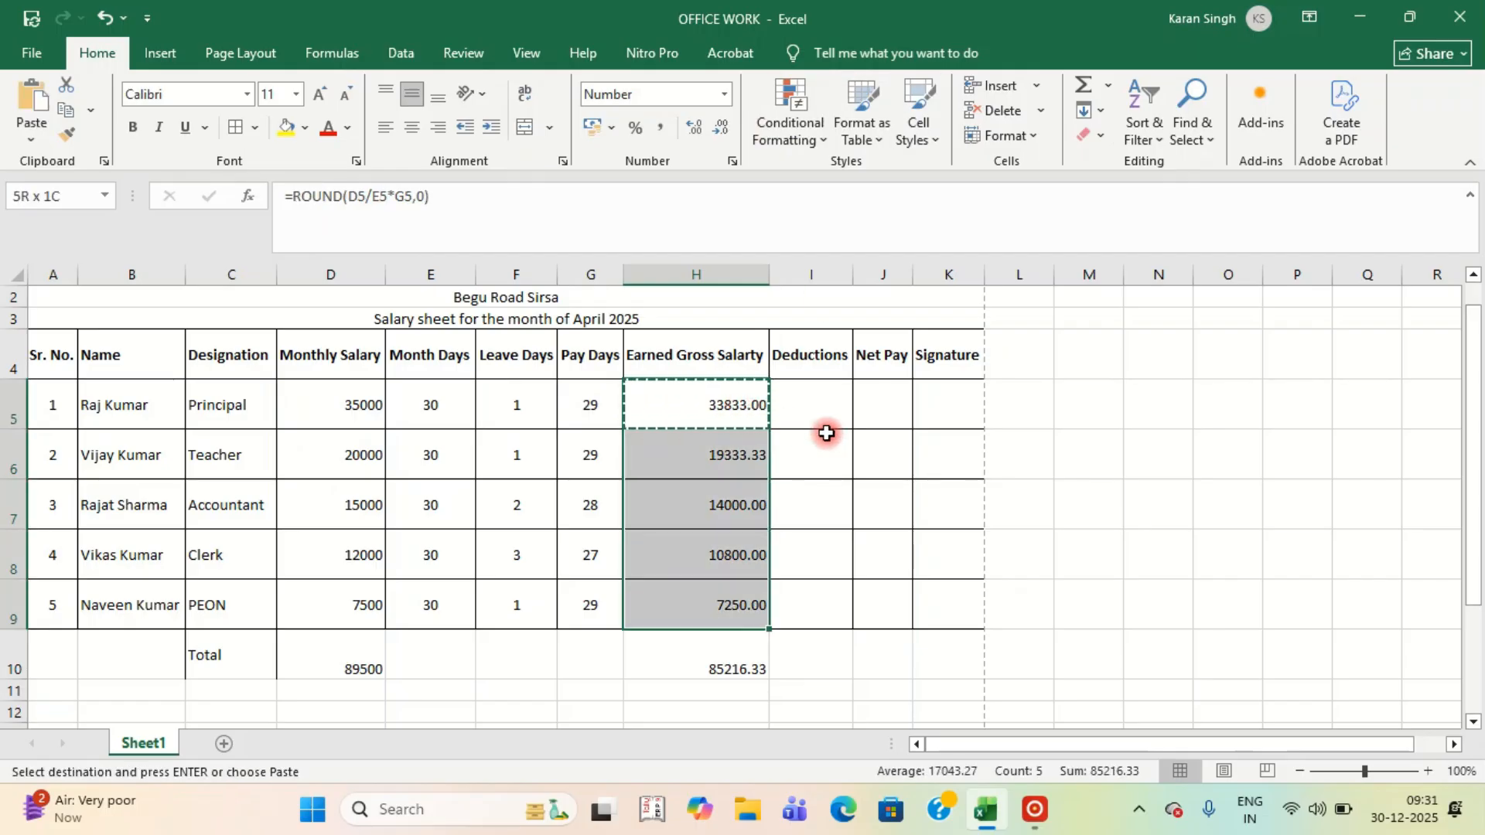
pyautogui.press('Return')
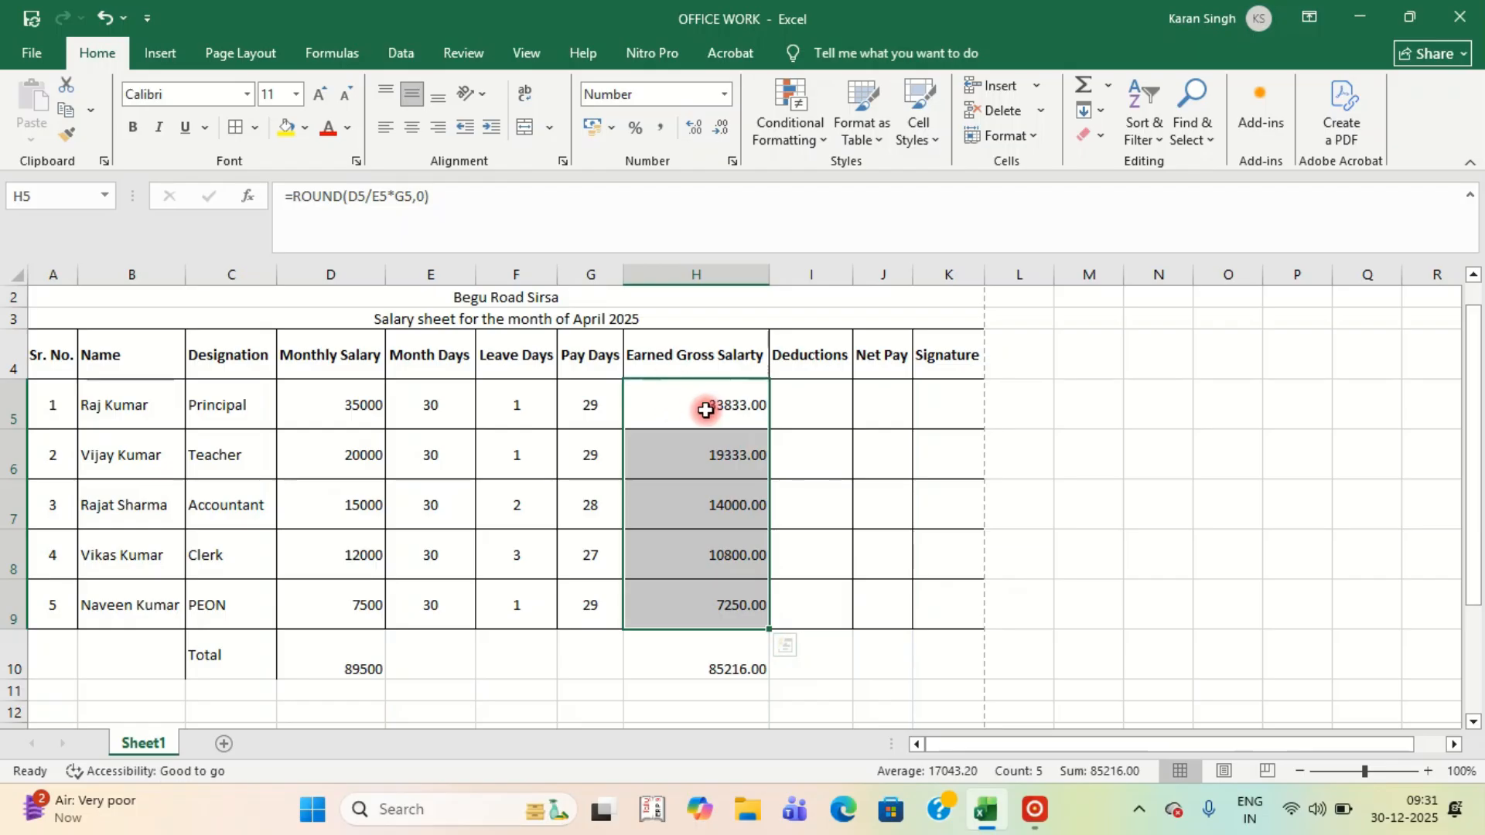
pyautogui.click(803, 395)
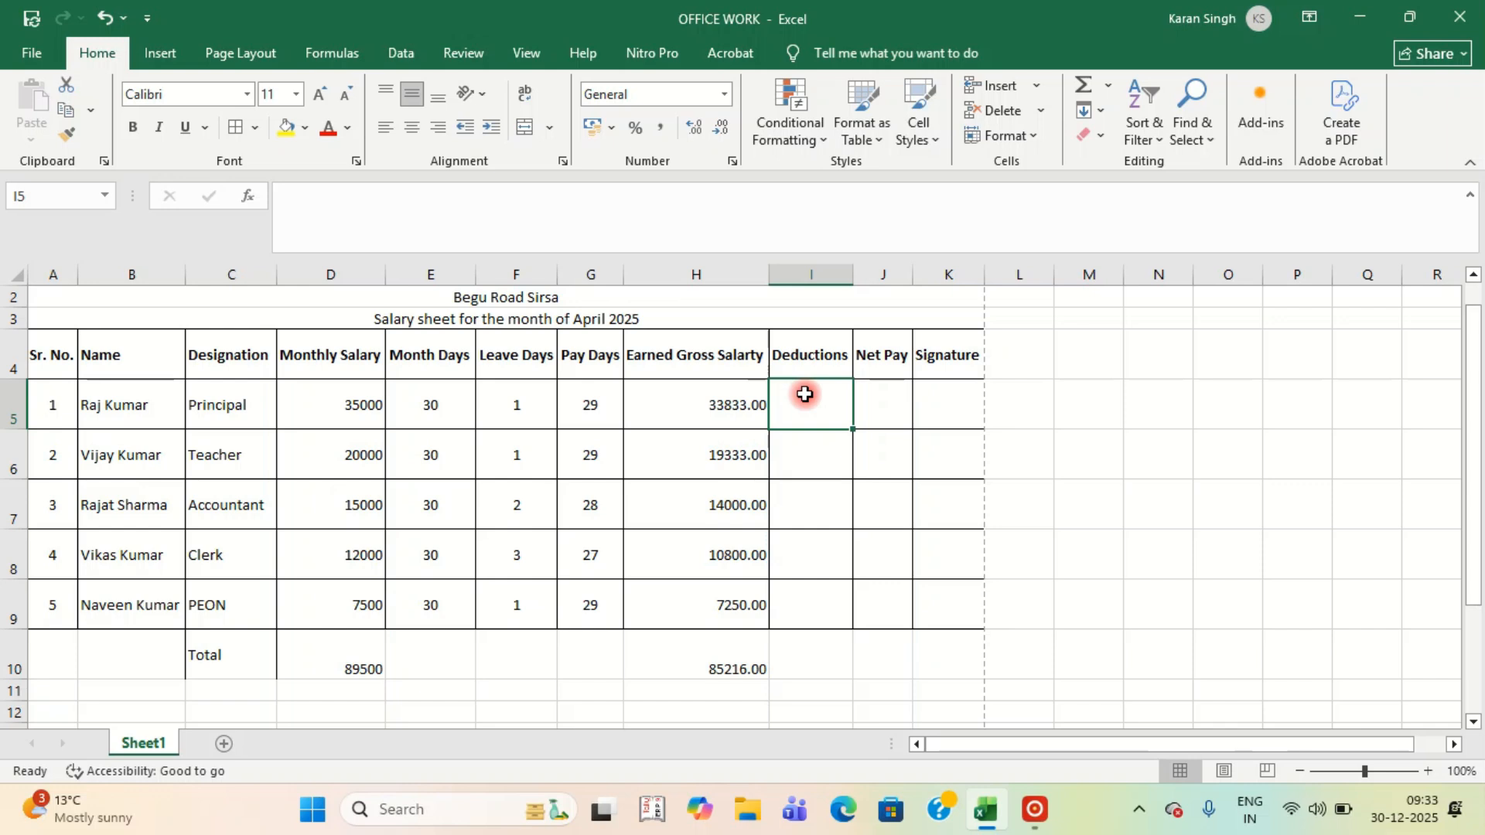
# Enter a 1000 deduction in I5 and copy it down to I9.
pyautogui.write('1000')
pyautogui.press('Return')
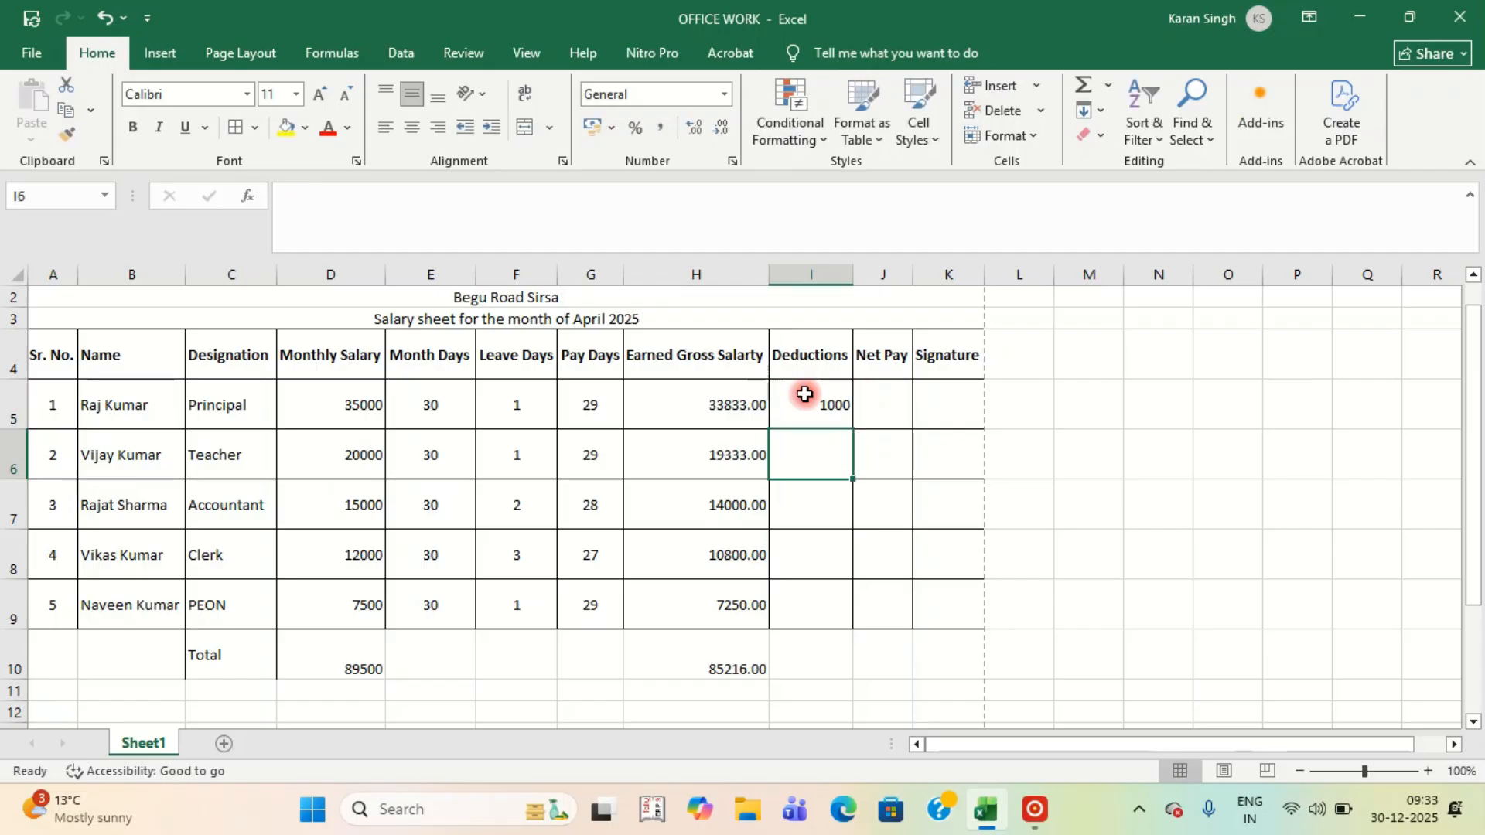
pyautogui.click(806, 395)
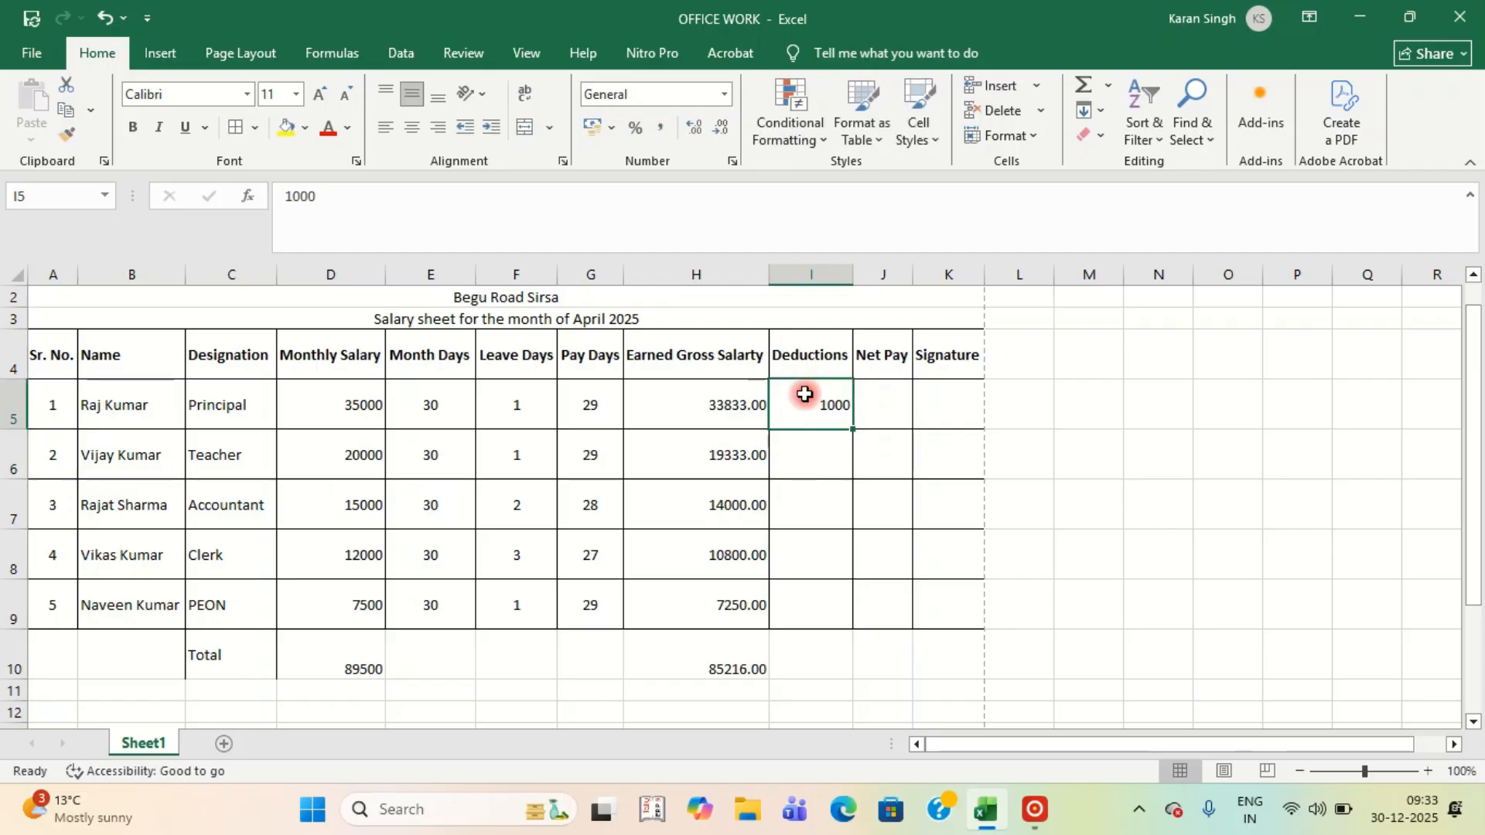
pyautogui.hotkey('ctrl', 'c')
pyautogui.hotkey('shift', 'Down')
pyautogui.hotkey('shift', 'Down')
pyautogui.hotkey('shift', 'Down')
pyautogui.hotkey('shift', 'Down')
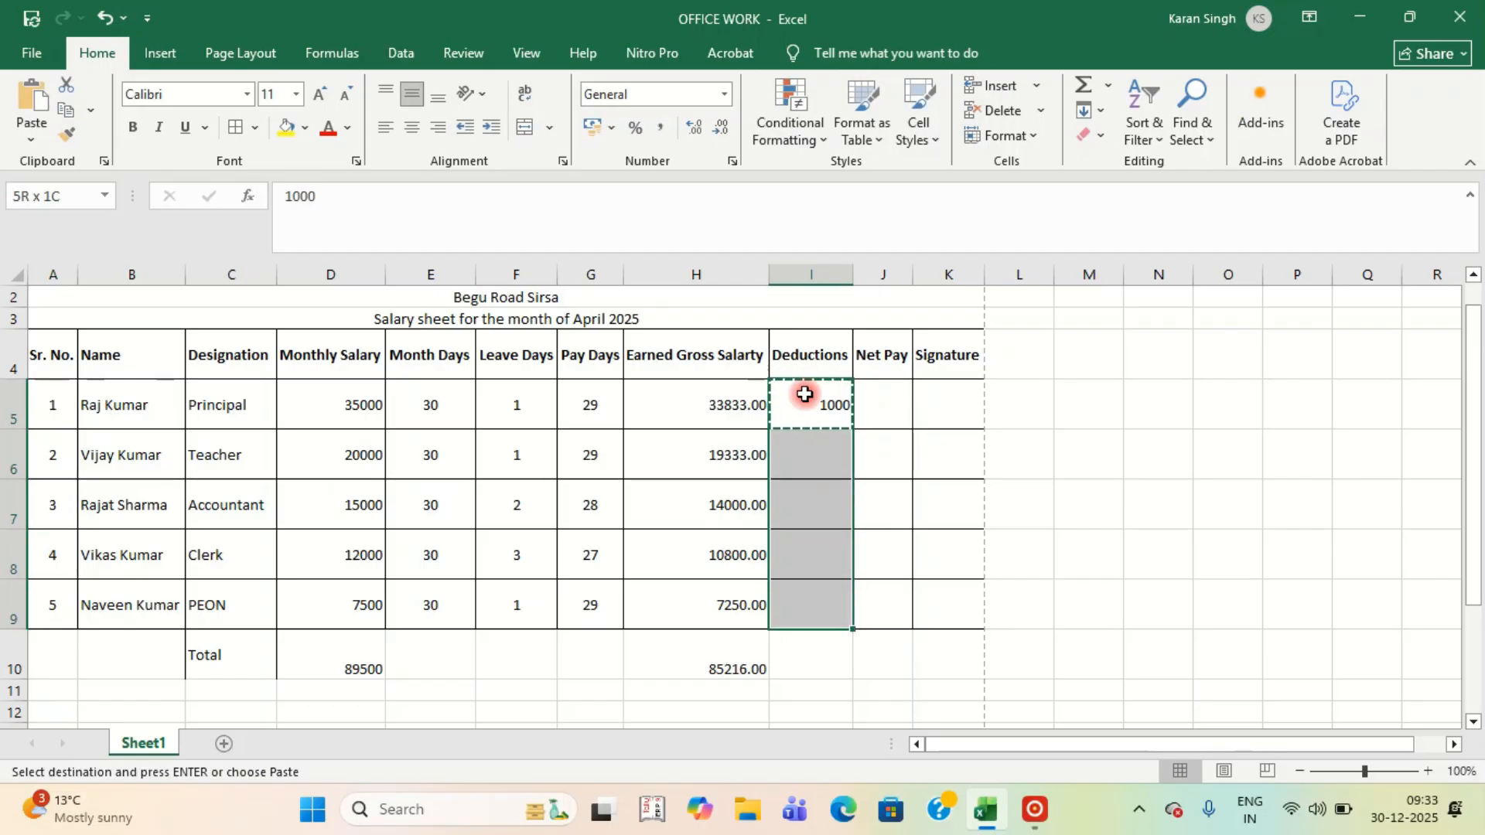
pyautogui.press('Return')
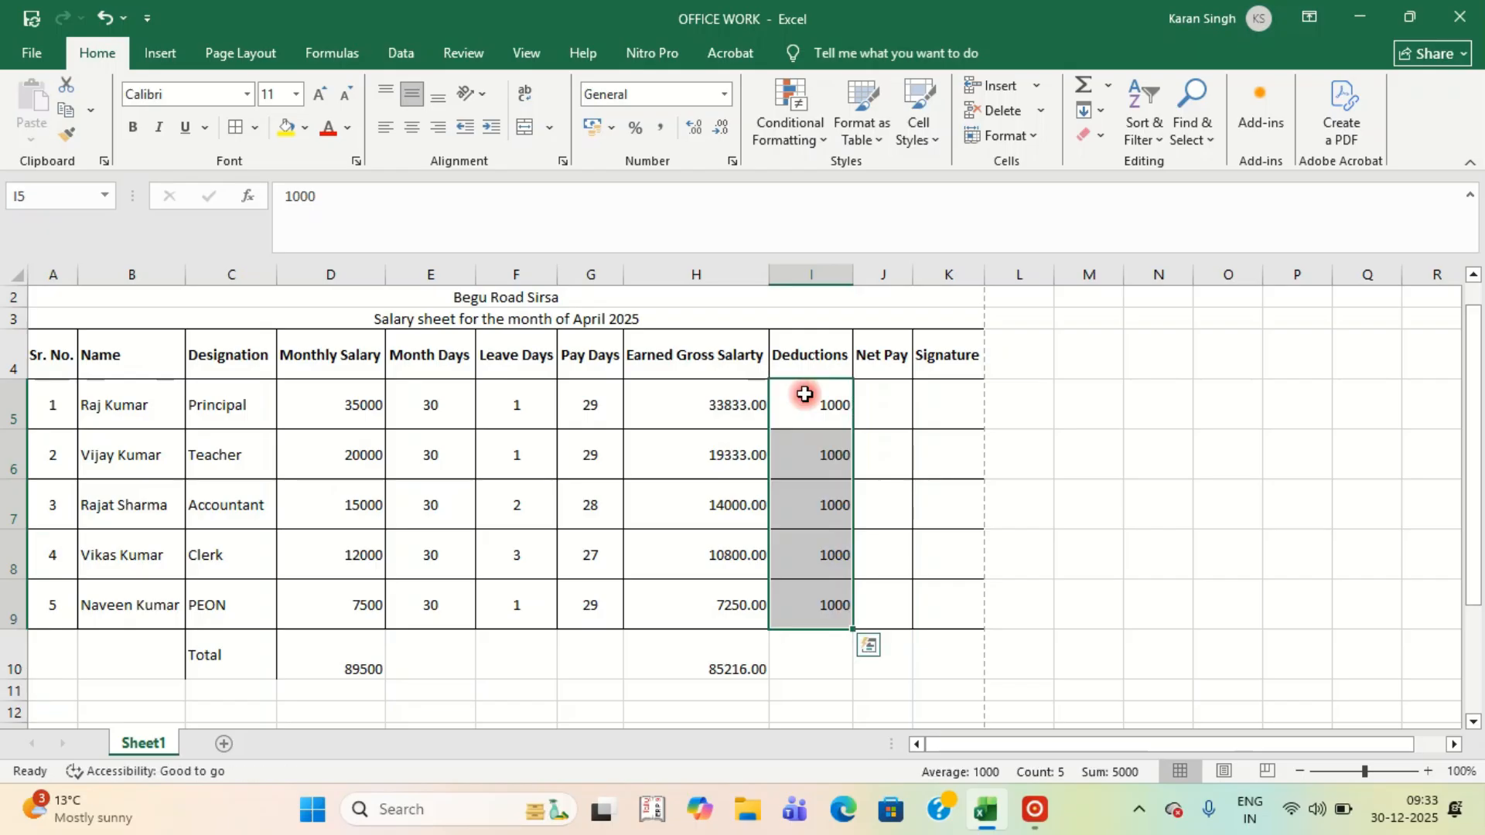
# Enter Net Pay =H5-I5 in J5 and fill it down through J9.
pyautogui.click(882, 410)
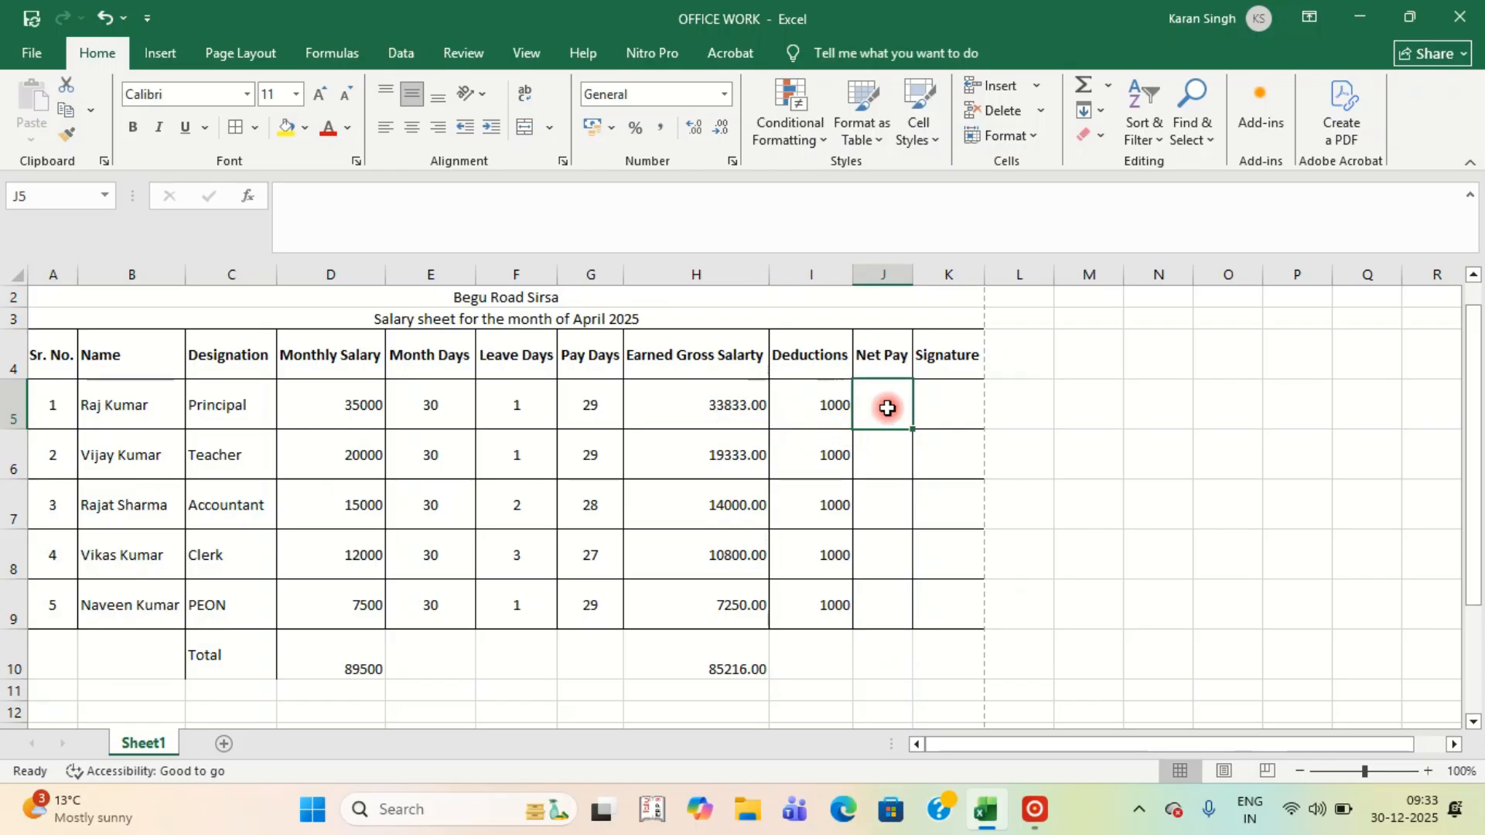
pyautogui.write('=')
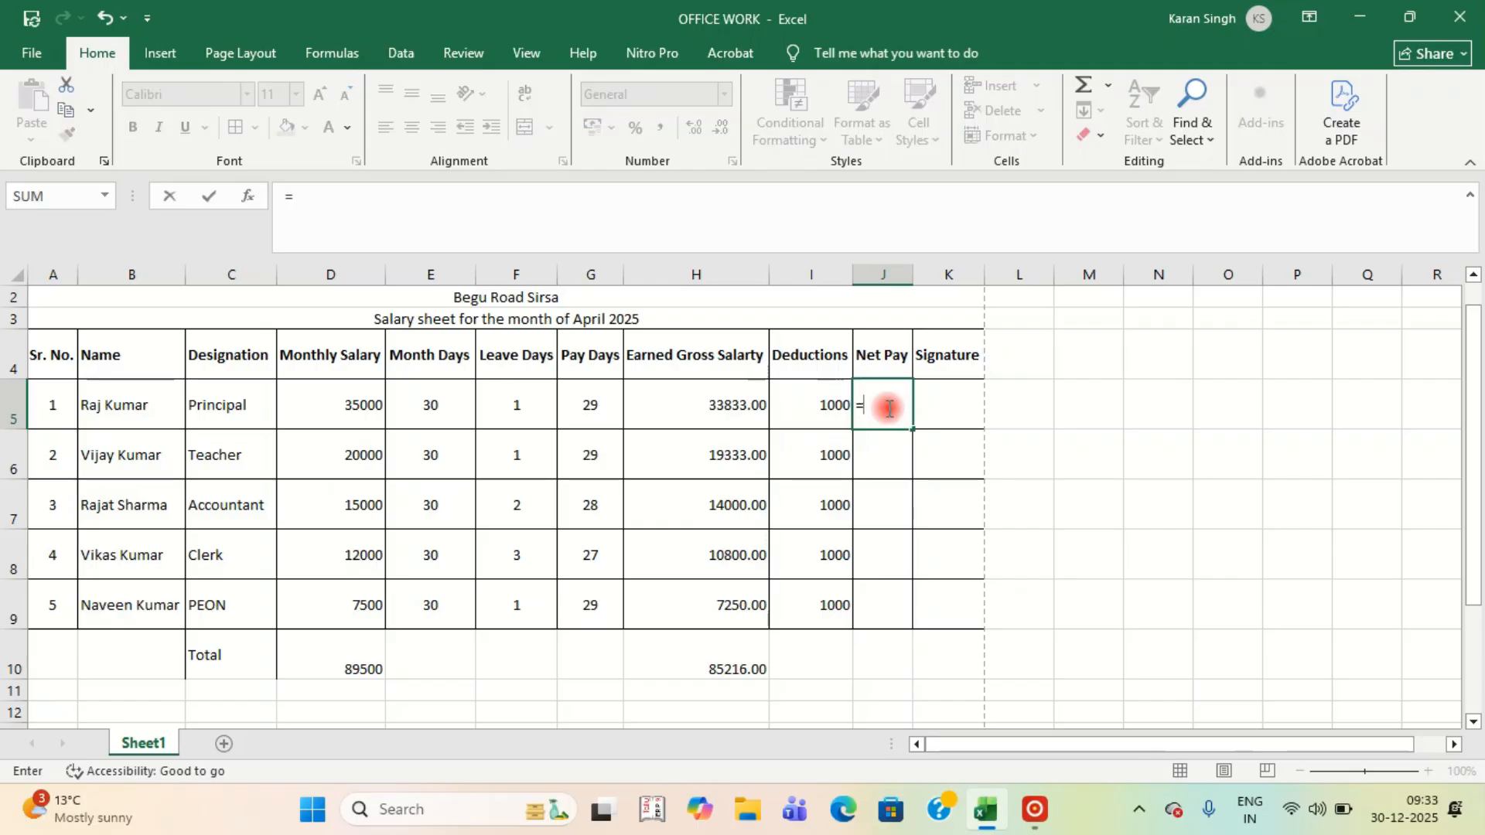
pyautogui.click(722, 406)
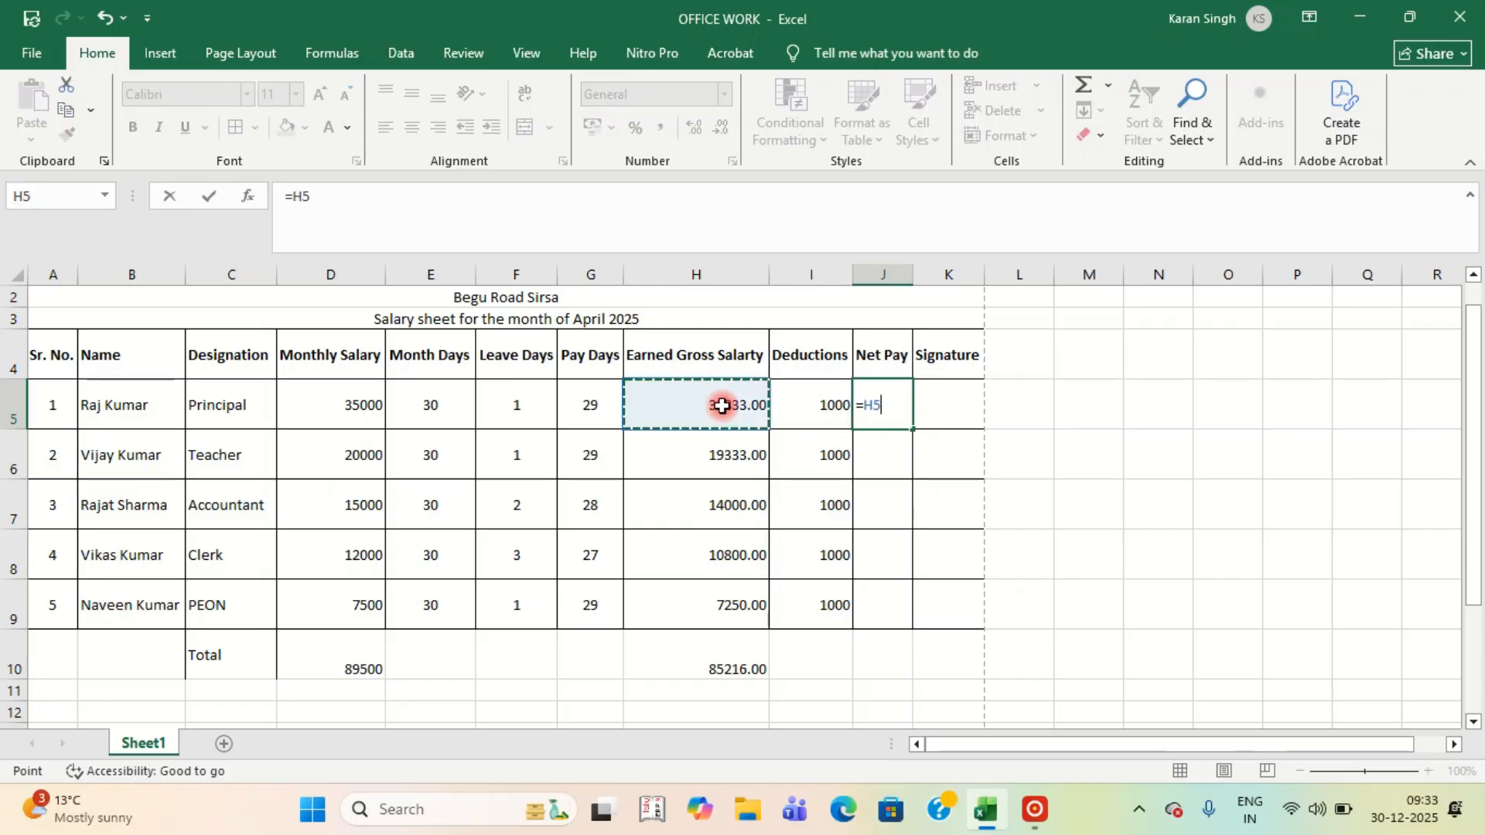
pyautogui.write('-')
pyautogui.click(830, 406)
pyautogui.press('Return')
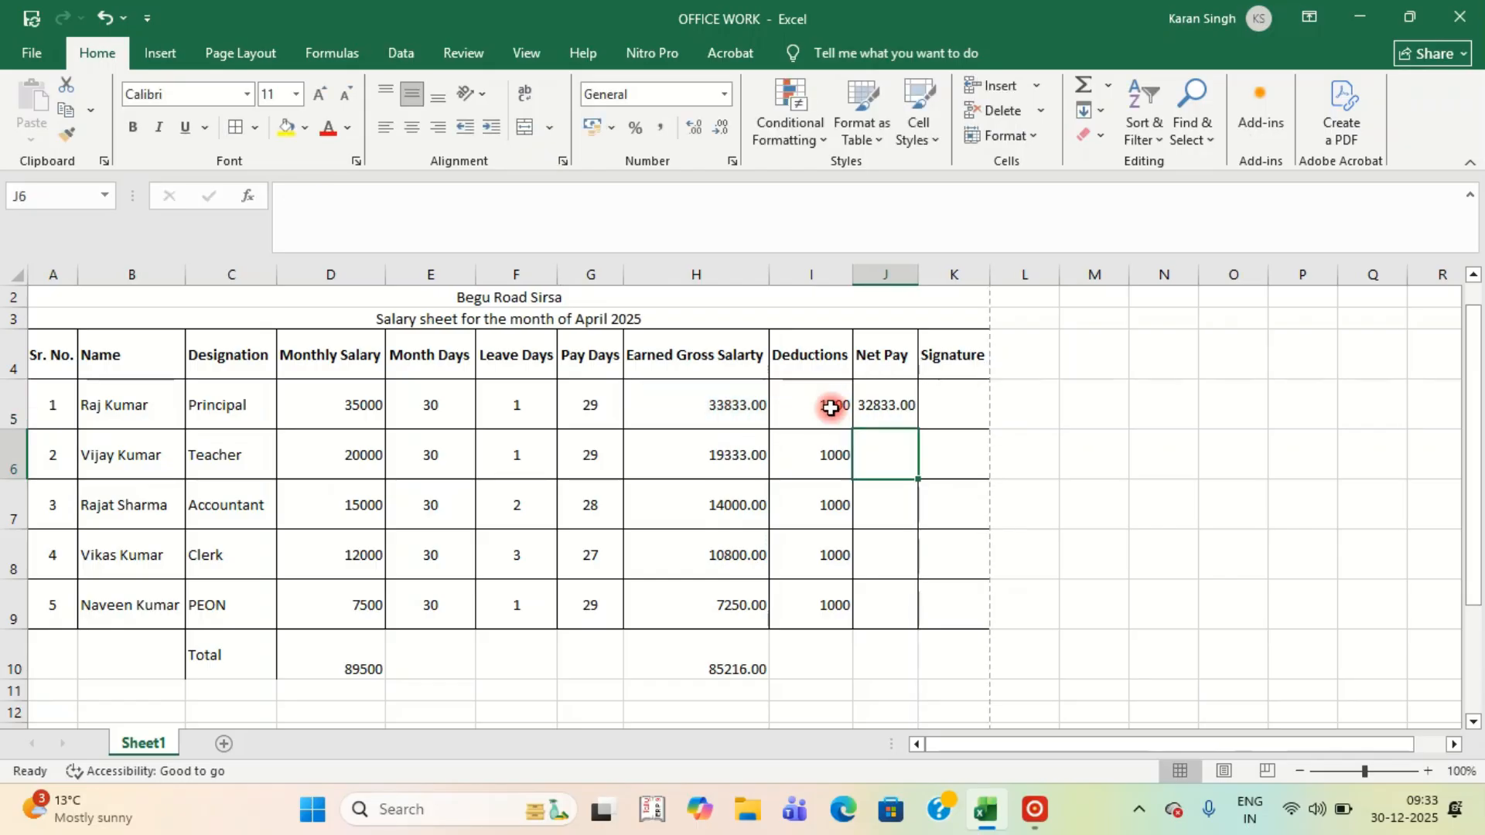
pyautogui.click(887, 407)
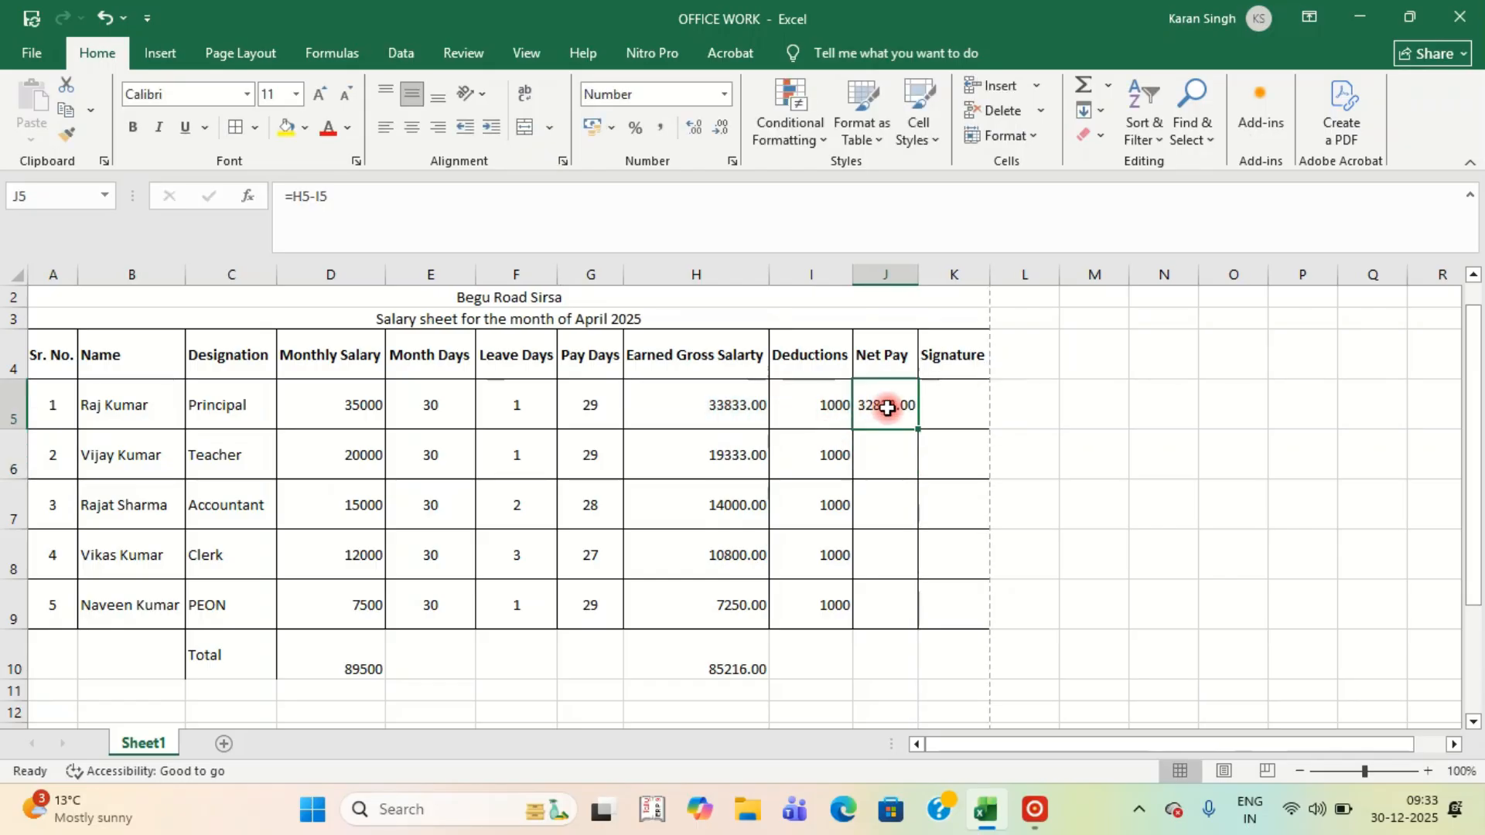
pyautogui.hotkey('ctrl', 'c')
pyautogui.hotkey('shift', 'Down')
pyautogui.hotkey('shift', 'Down')
pyautogui.hotkey('shift', 'Down')
pyautogui.hotkey('shift', 'Down')
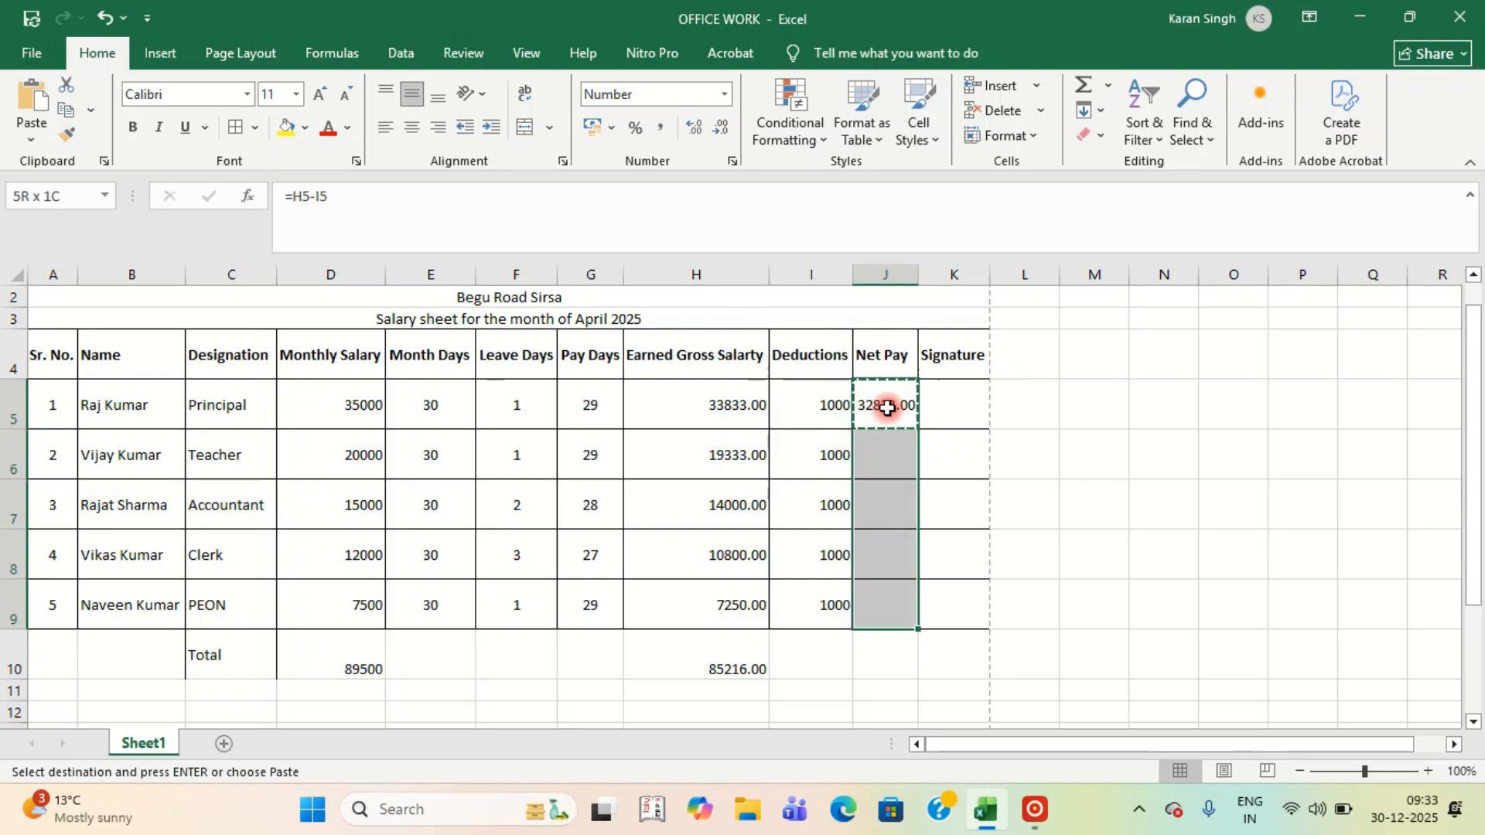
pyautogui.press('Return')
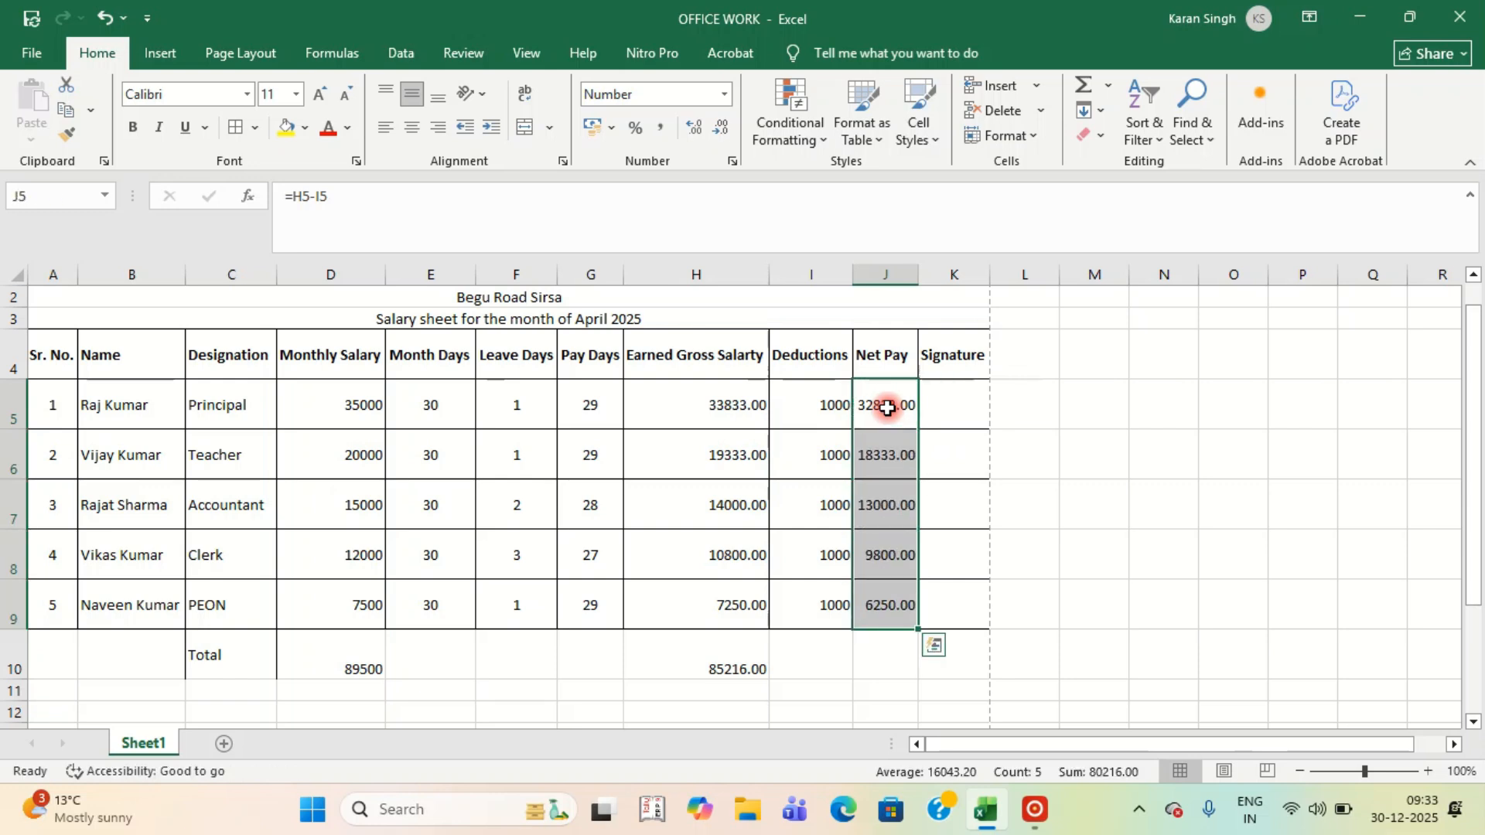
# Copy H10's SUM formula into I10:J10, giving totals 5000.00 and 80216.00.
pyautogui.click(735, 670)
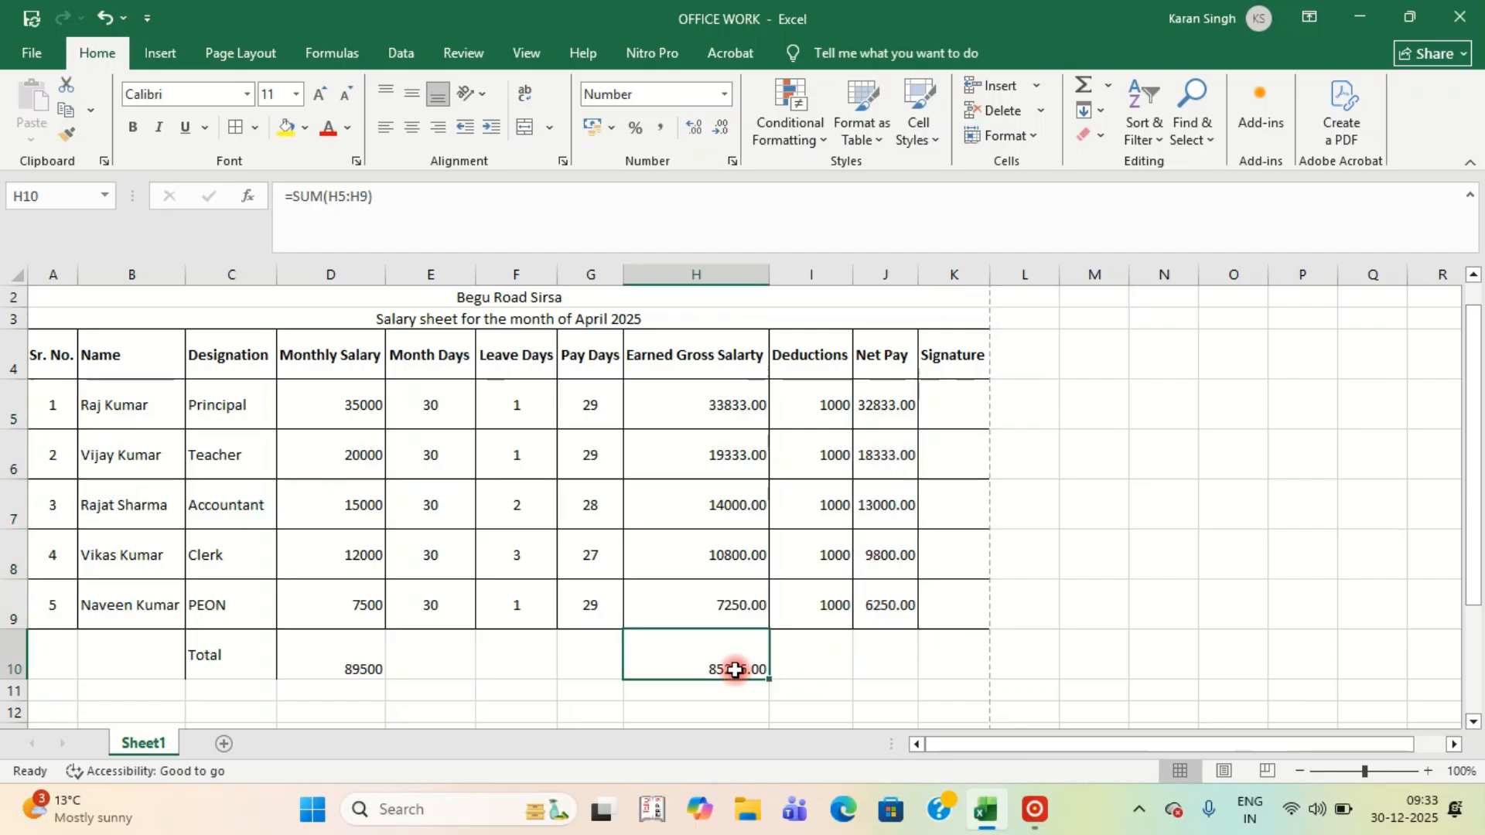
pyautogui.hotkey('ctrl', 'c')
pyautogui.hotkey('shift', 'Right')
pyautogui.hotkey('shift', 'Right')
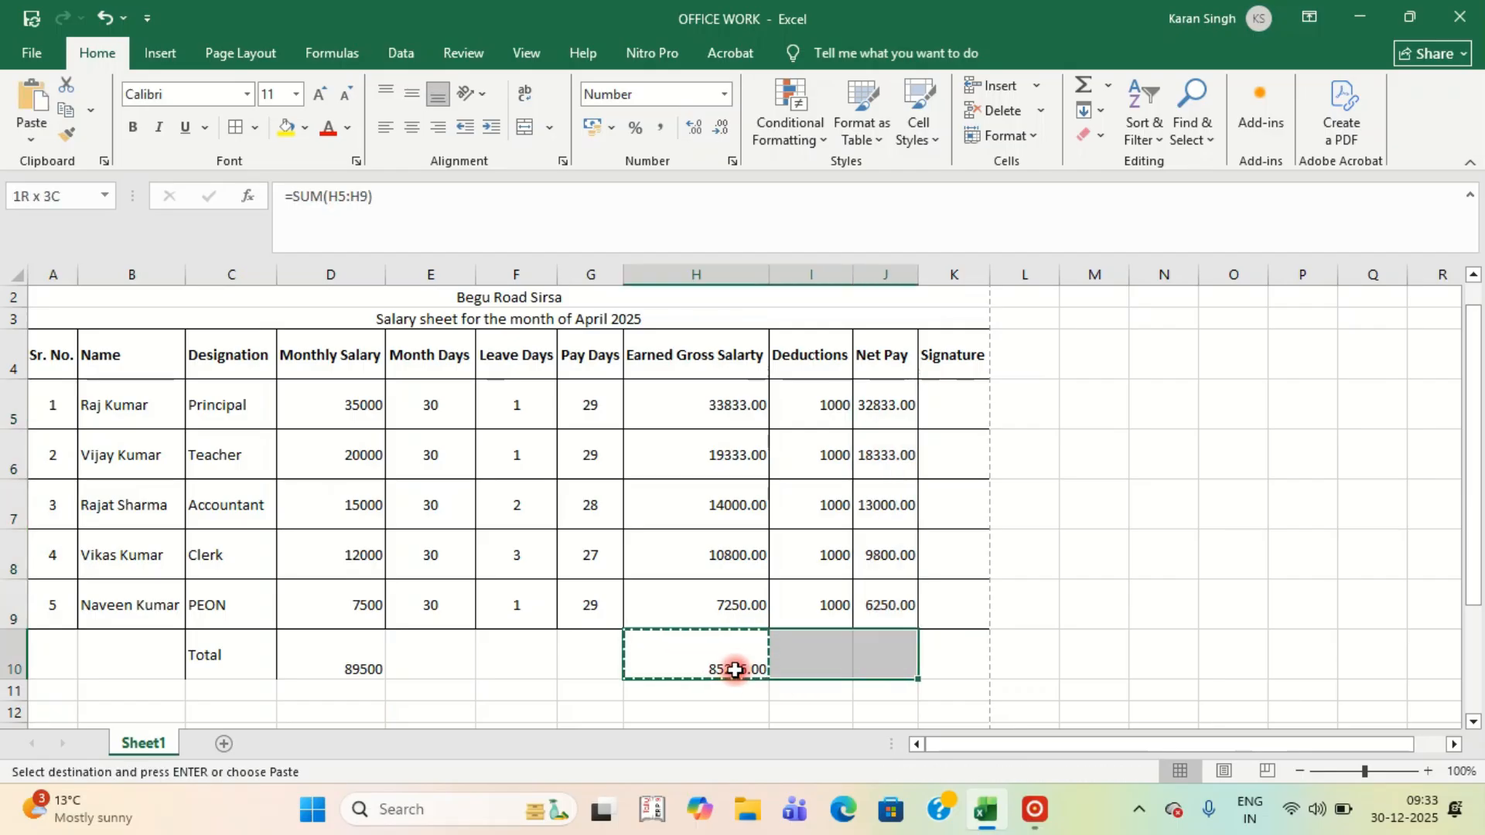
pyautogui.press('Return')
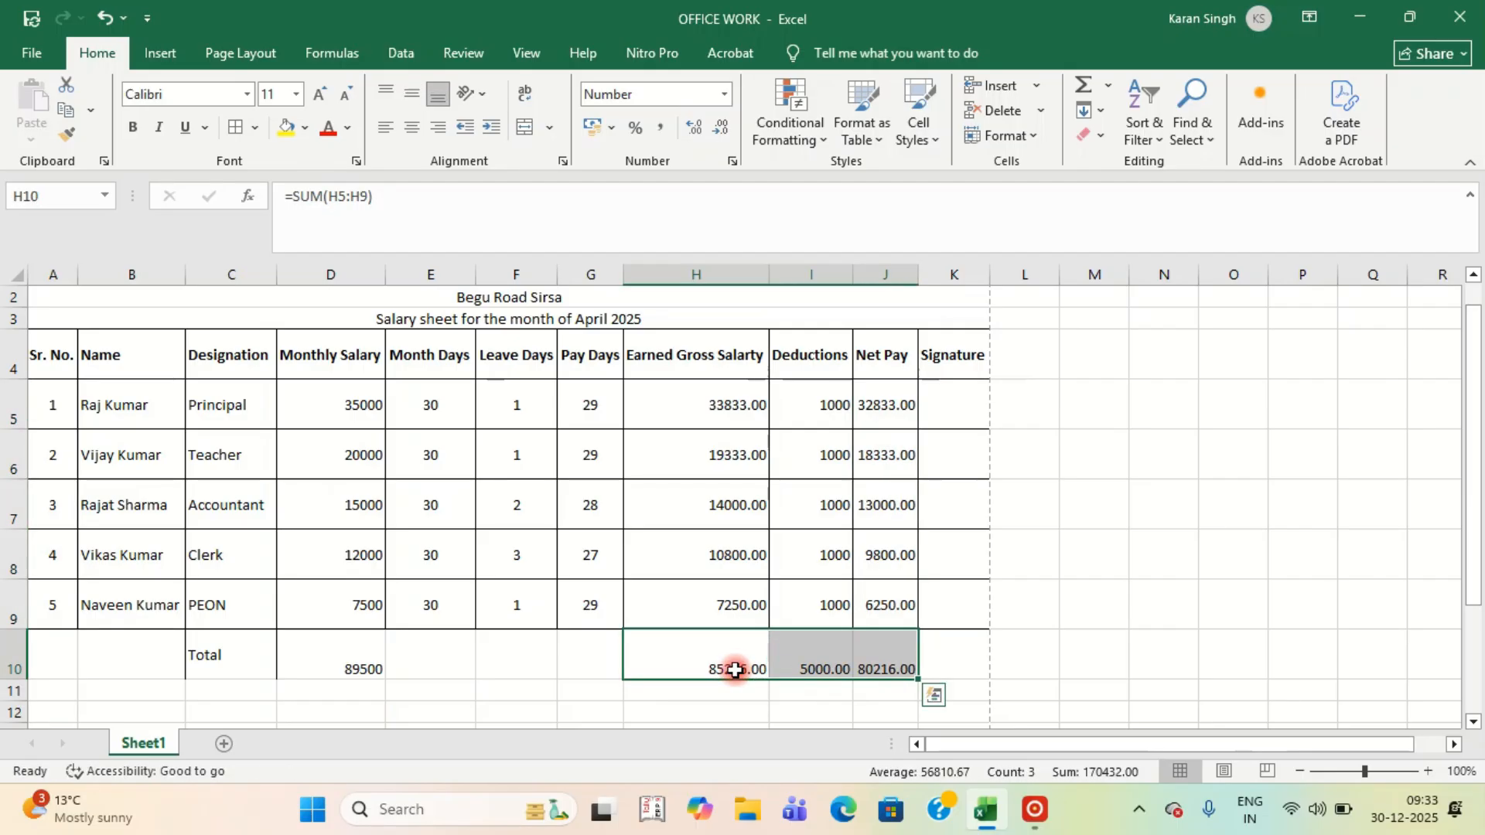
pyautogui.click(987, 508)
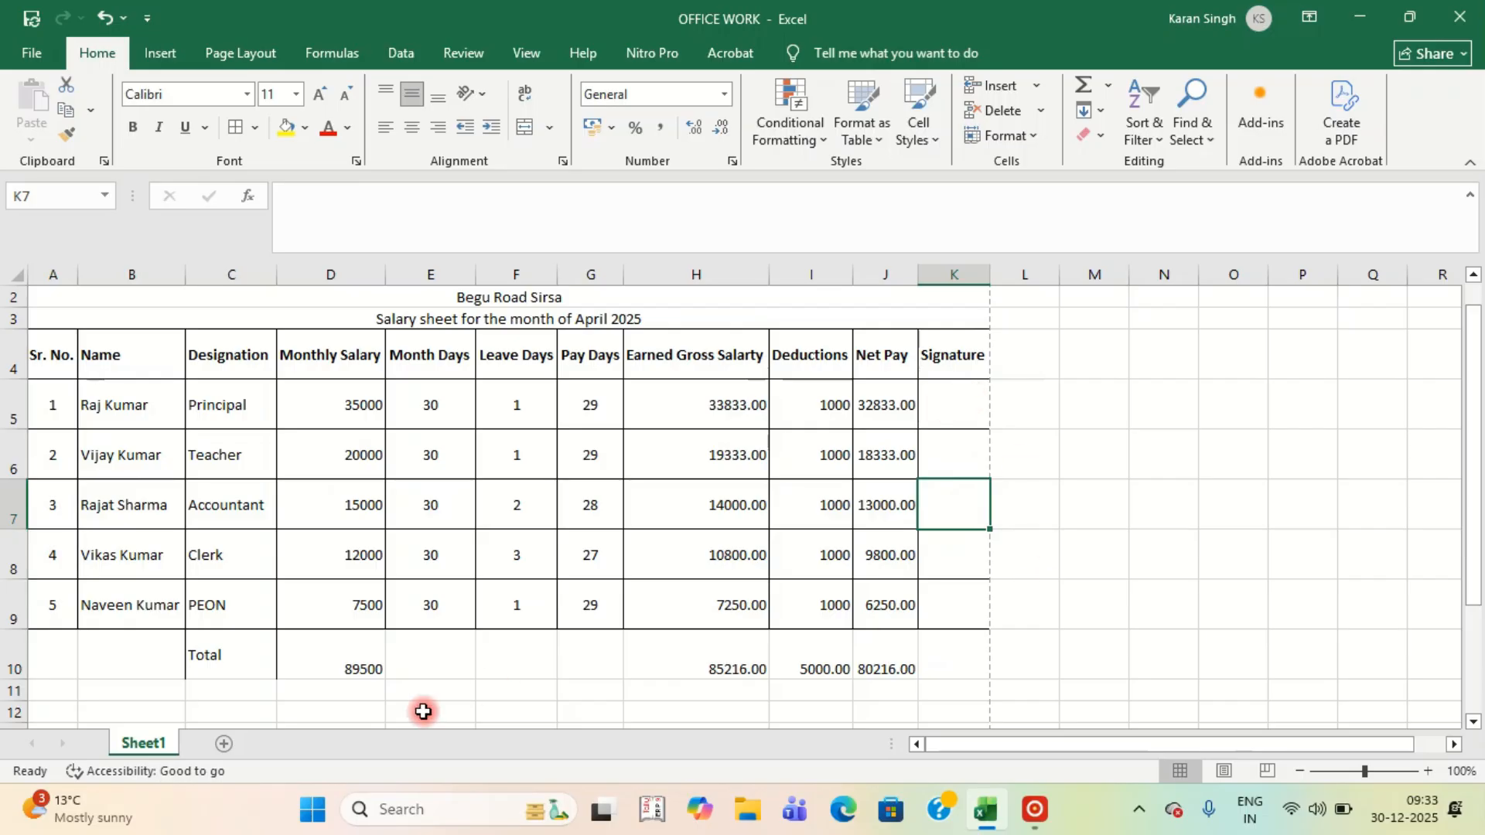
# Copy the last employee row's formatting onto the Total row and make it bold.
pyautogui.moveTo(46, 603); pyautogui.dragTo(956, 607)
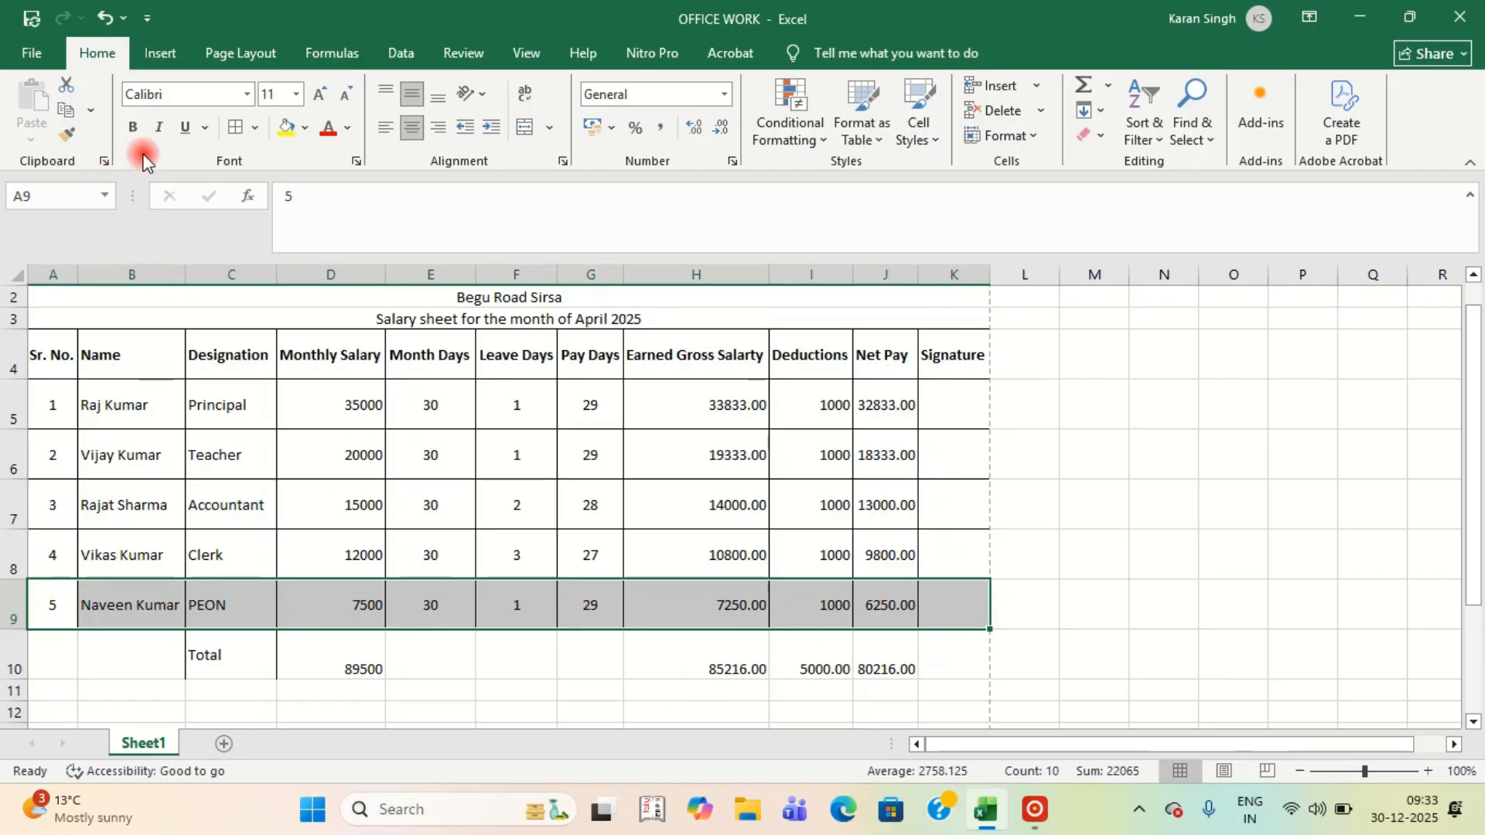
pyautogui.click(71, 135)
pyautogui.moveTo(46, 670); pyautogui.dragTo(941, 658)
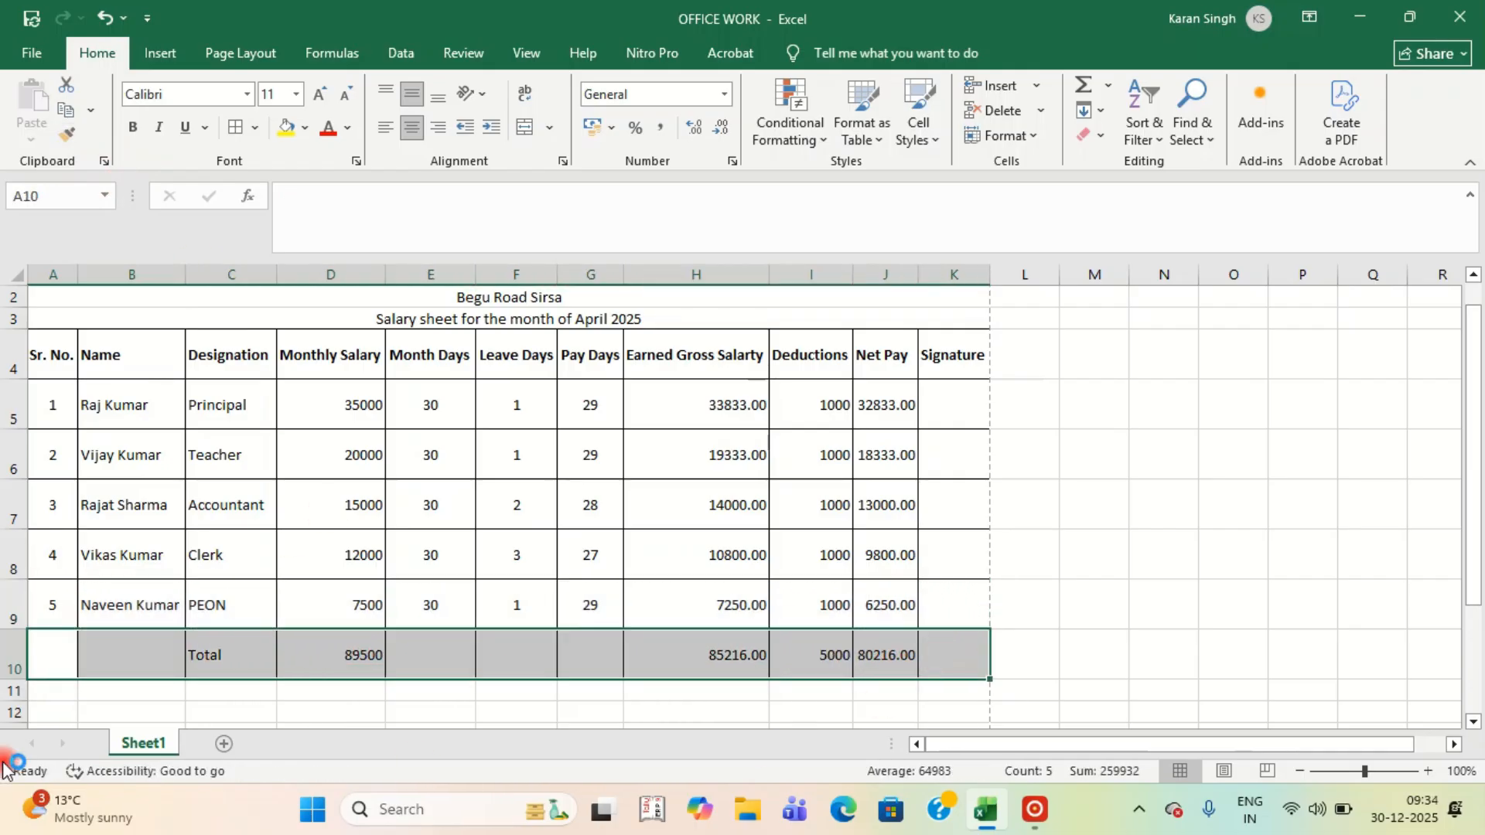
pyautogui.click(290, 652)
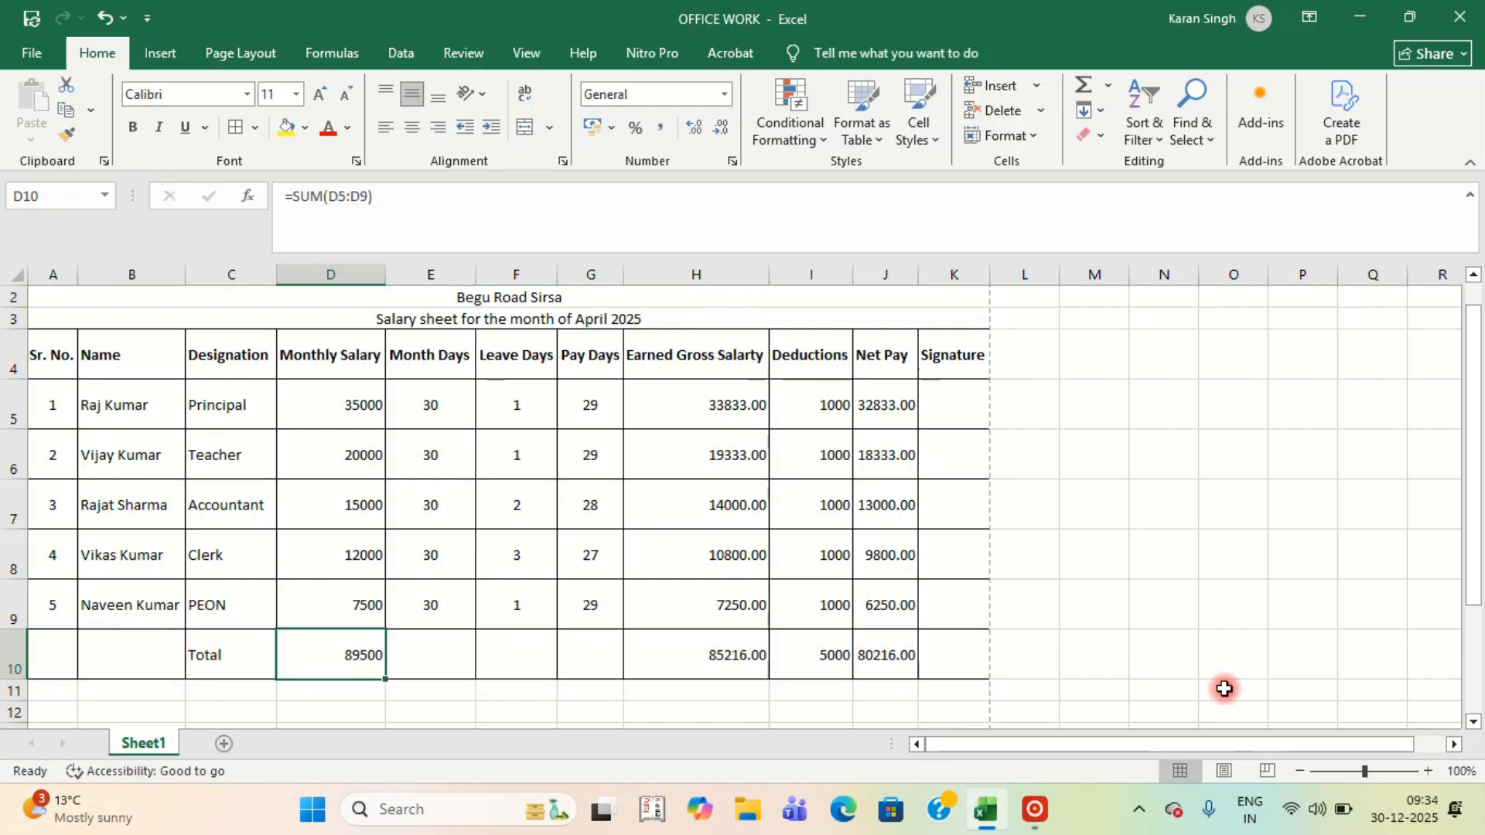
pyautogui.moveTo(59, 641); pyautogui.dragTo(967, 671)
pyautogui.click(137, 132)
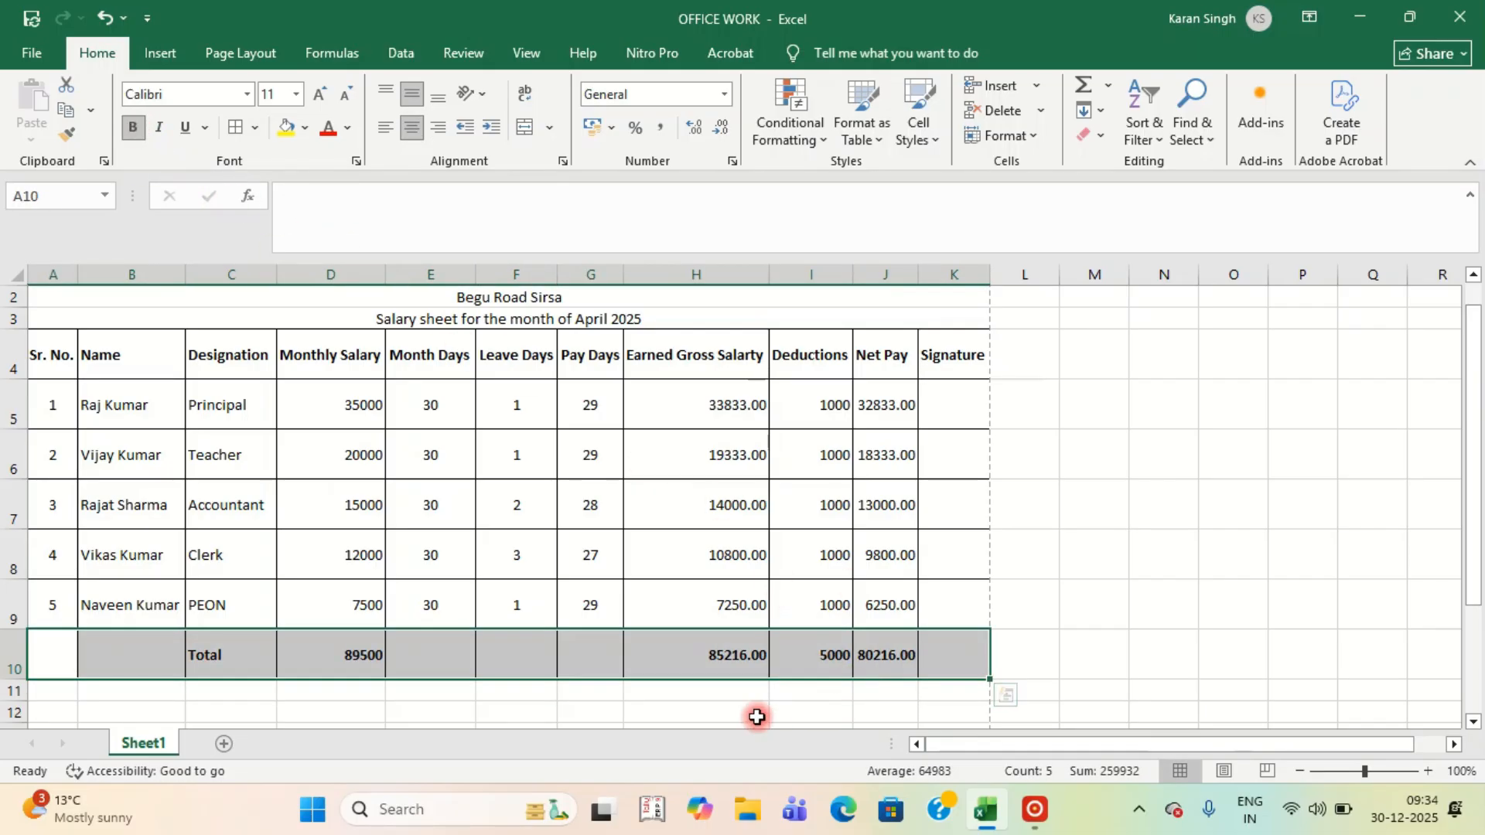
pyautogui.click(719, 697)
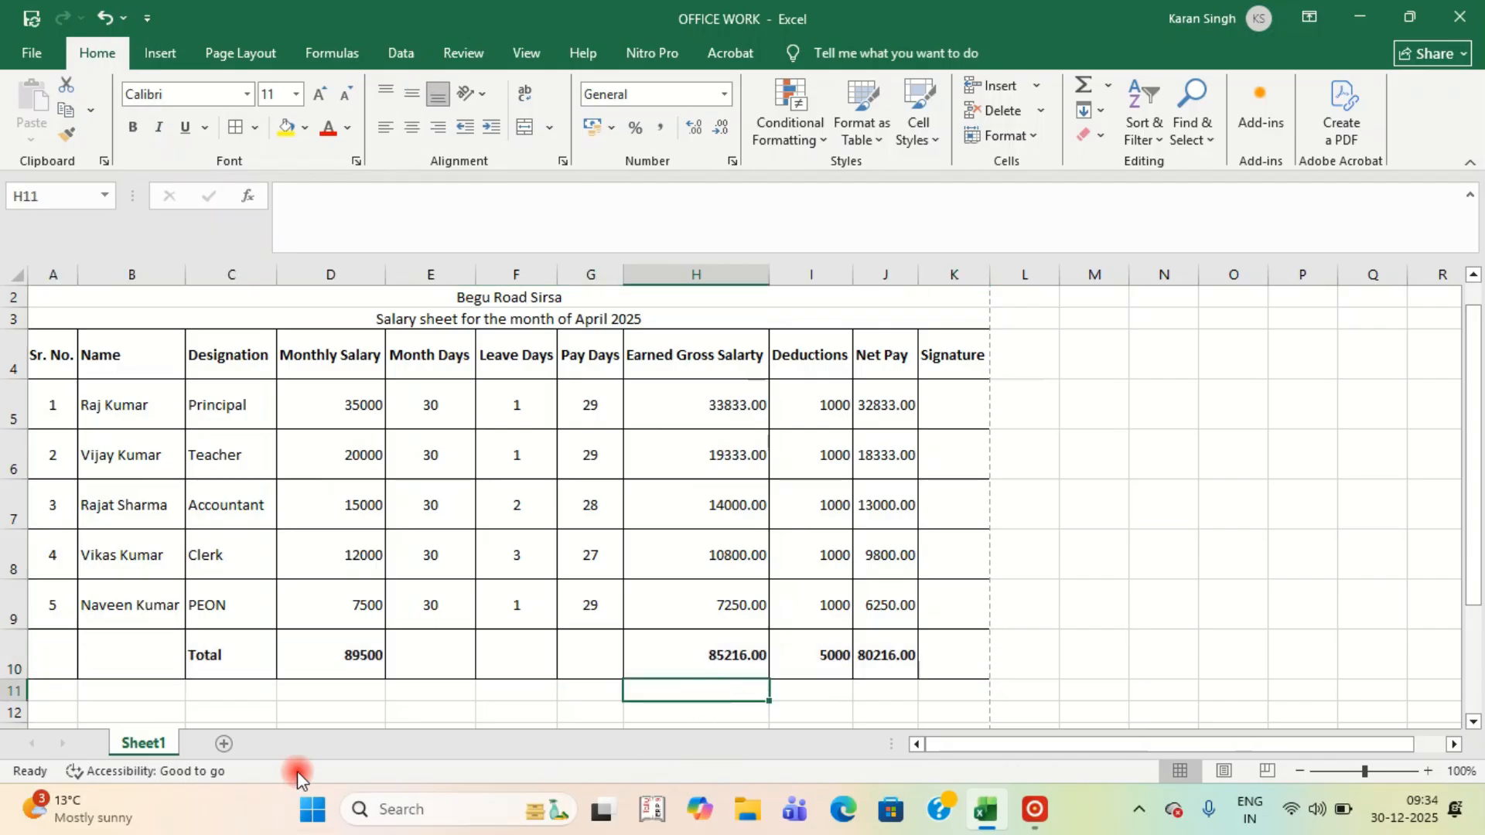
# Merge and centre the Total label across A10:C10.
pyautogui.moveTo(48, 663); pyautogui.dragTo(222, 659)
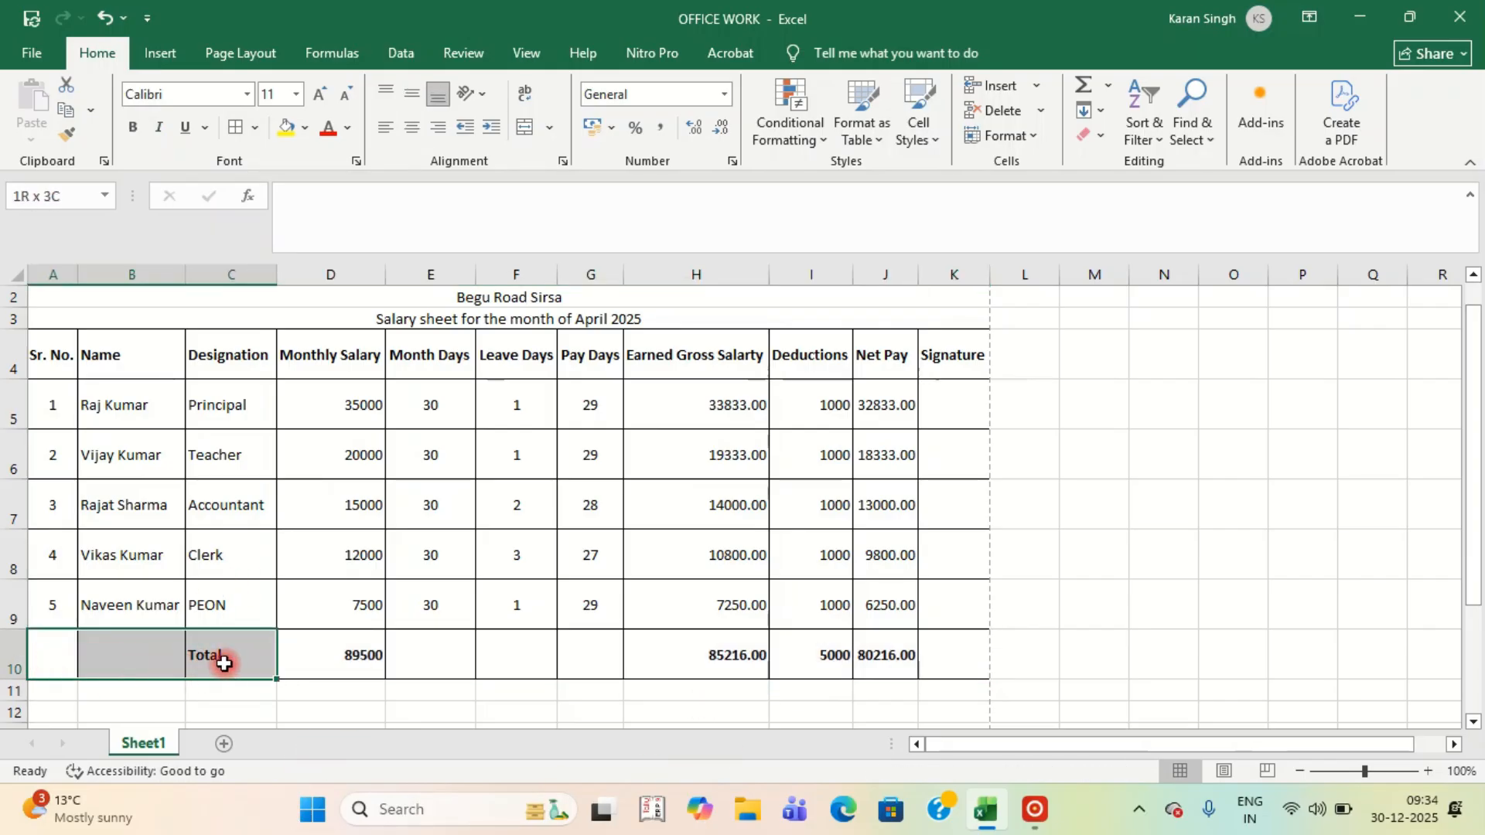
pyautogui.click(525, 127)
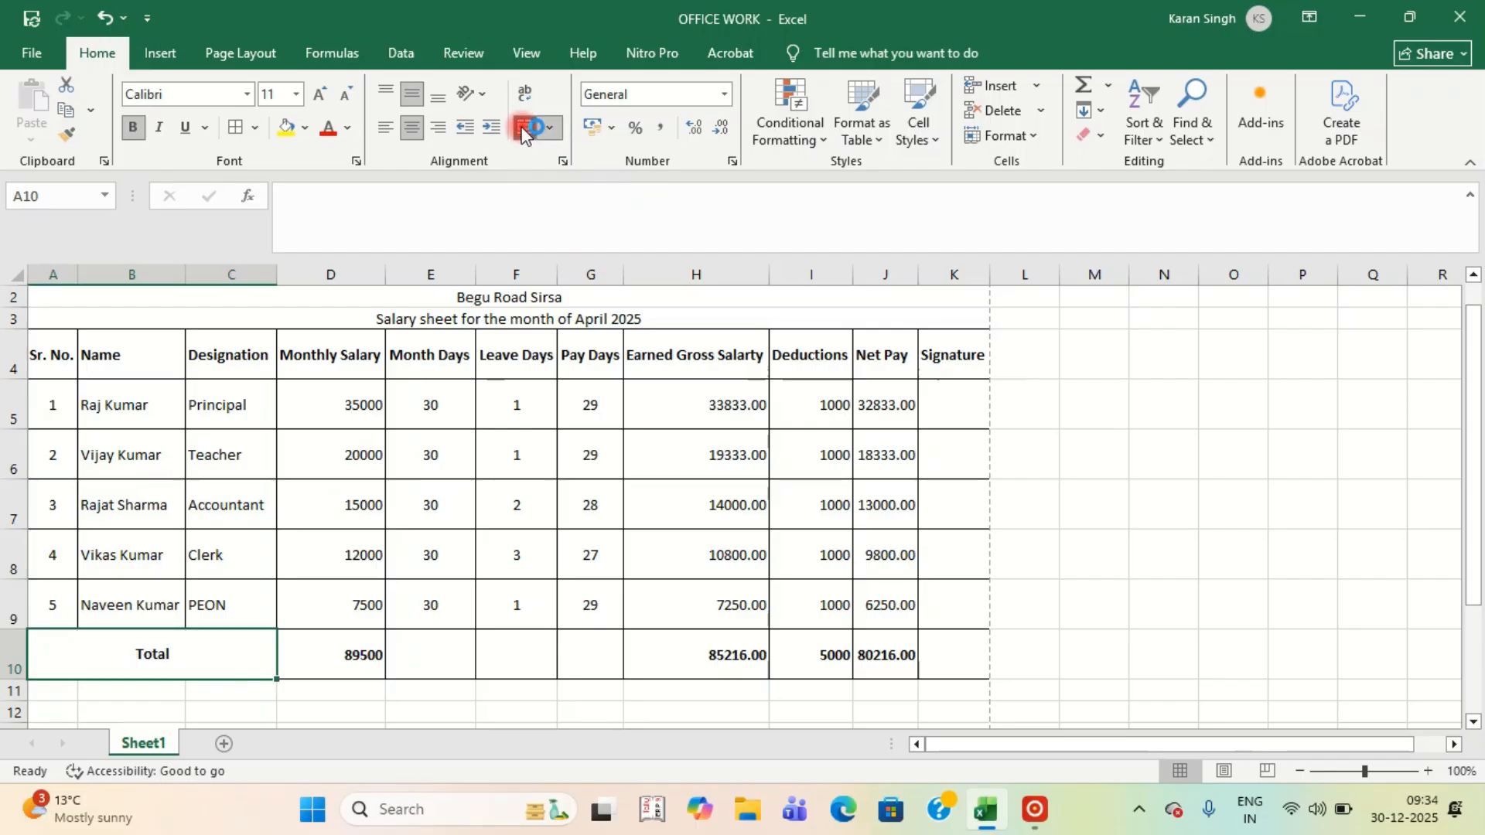
pyautogui.click(441, 698)
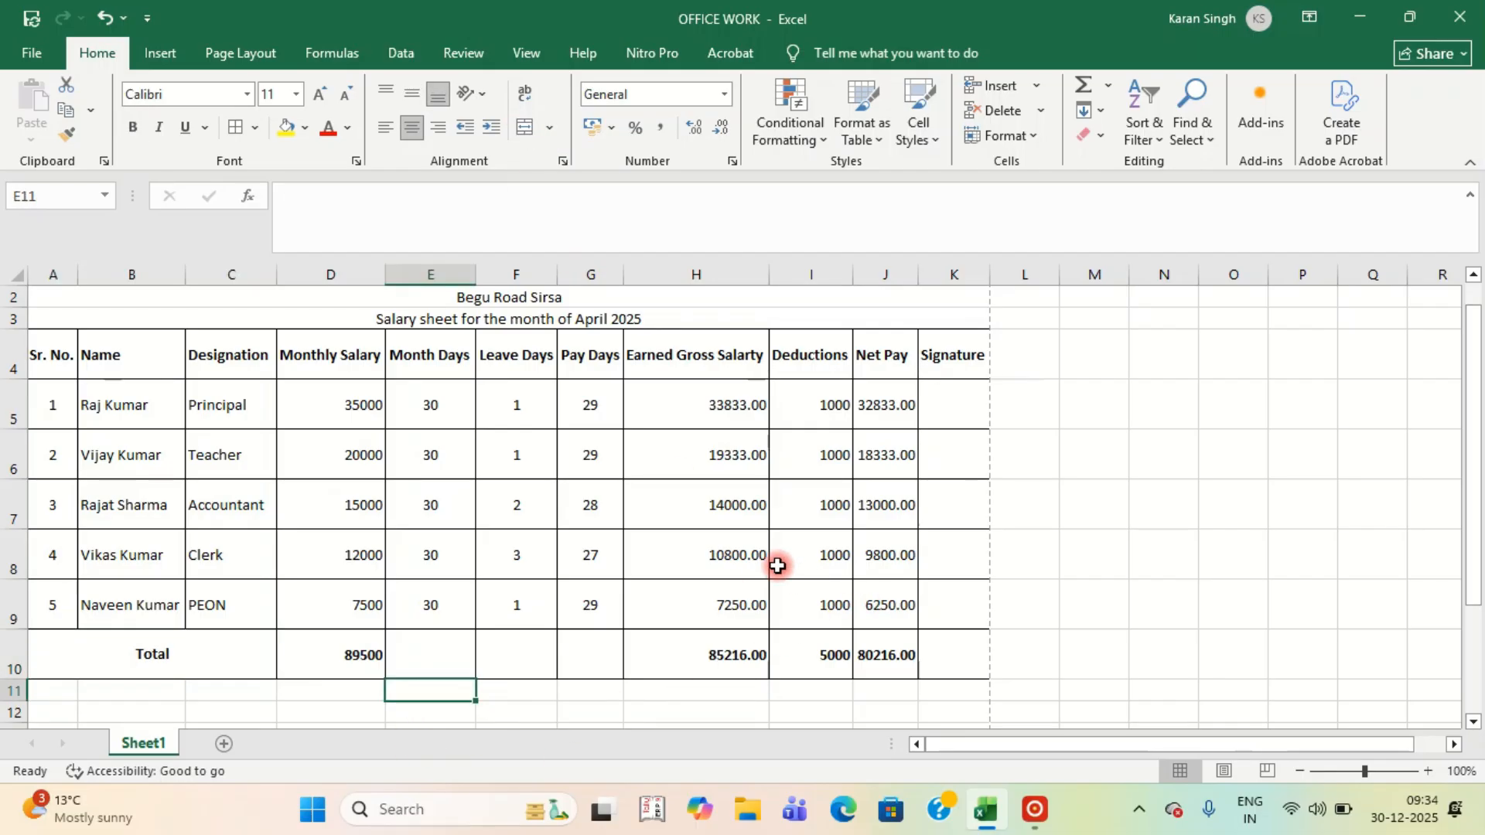
pyautogui.scroll(1, 778, 567)
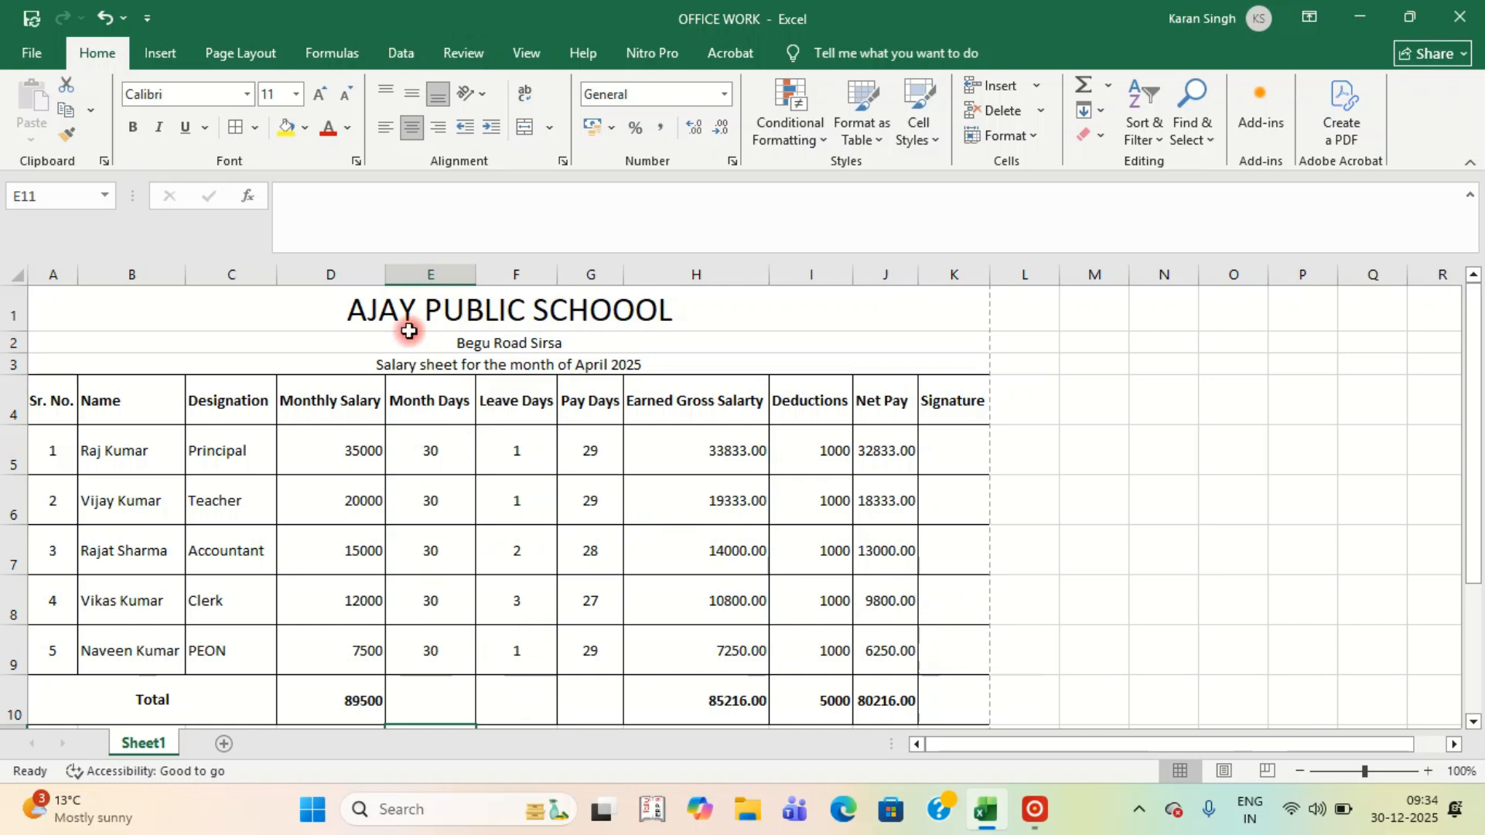
# Narrow the Monthly Salary, Month Days, Leave Days and Earned Gross Salary columns; widen Signature.
pyautogui.moveTo(384, 272); pyautogui.dragTo(340, 289)
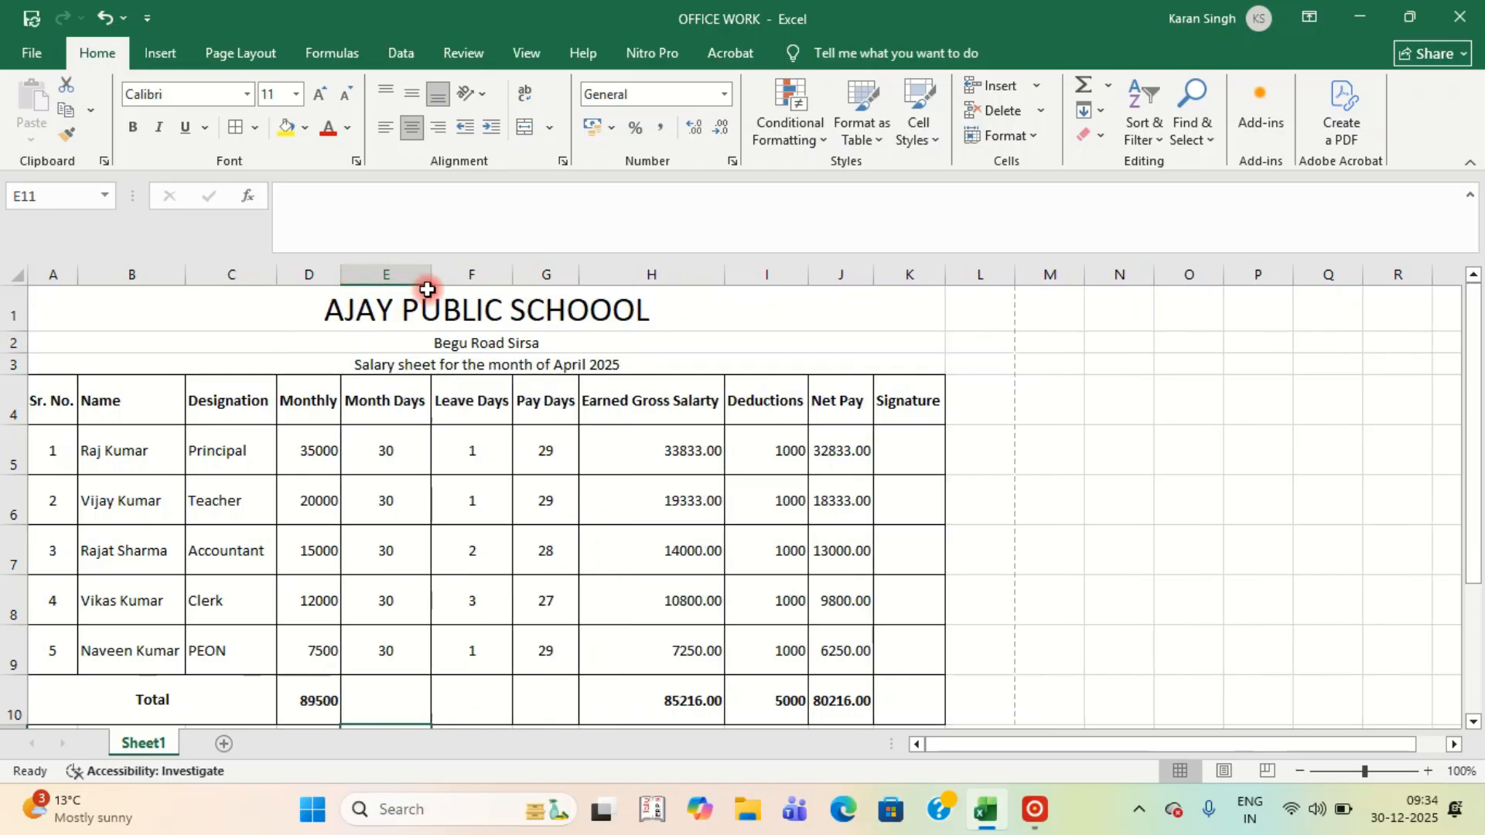
pyautogui.moveTo(431, 279); pyautogui.dragTo(492, 290)
pyautogui.click(571, 272)
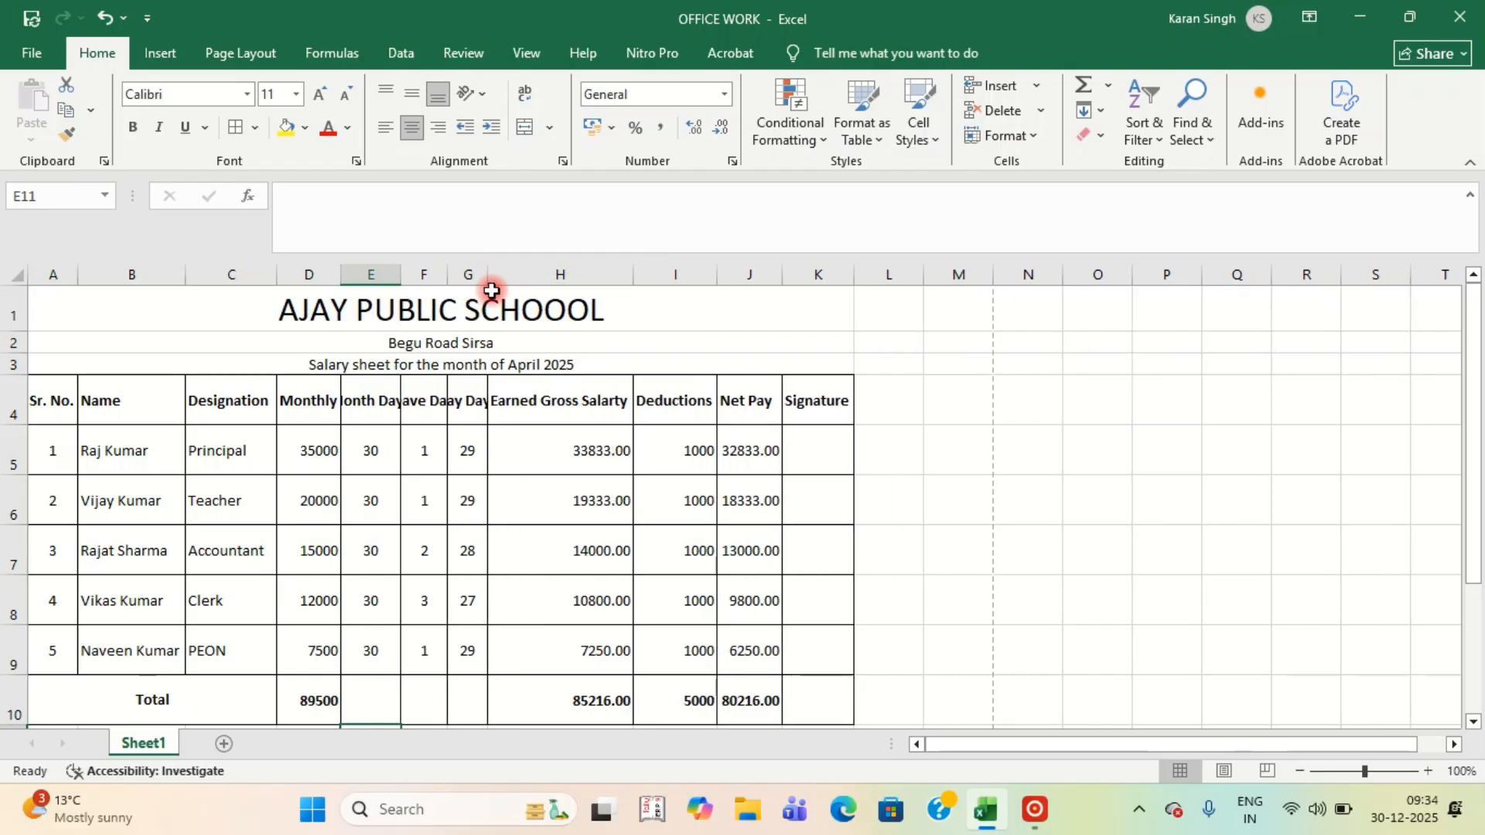
pyautogui.moveTo(630, 276); pyautogui.dragTo(573, 289)
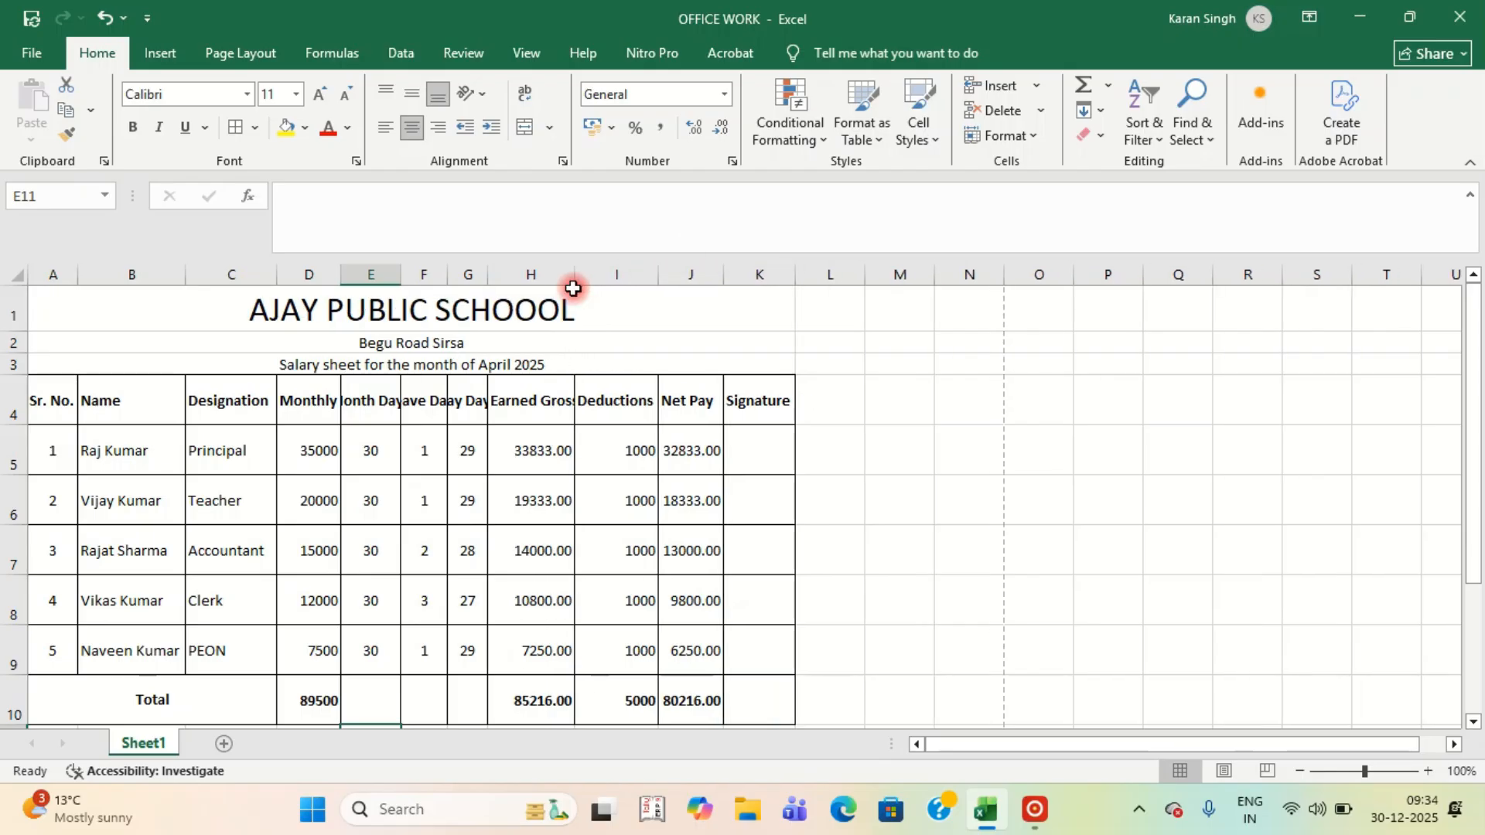
pyautogui.moveTo(796, 275); pyautogui.dragTo(927, 273)
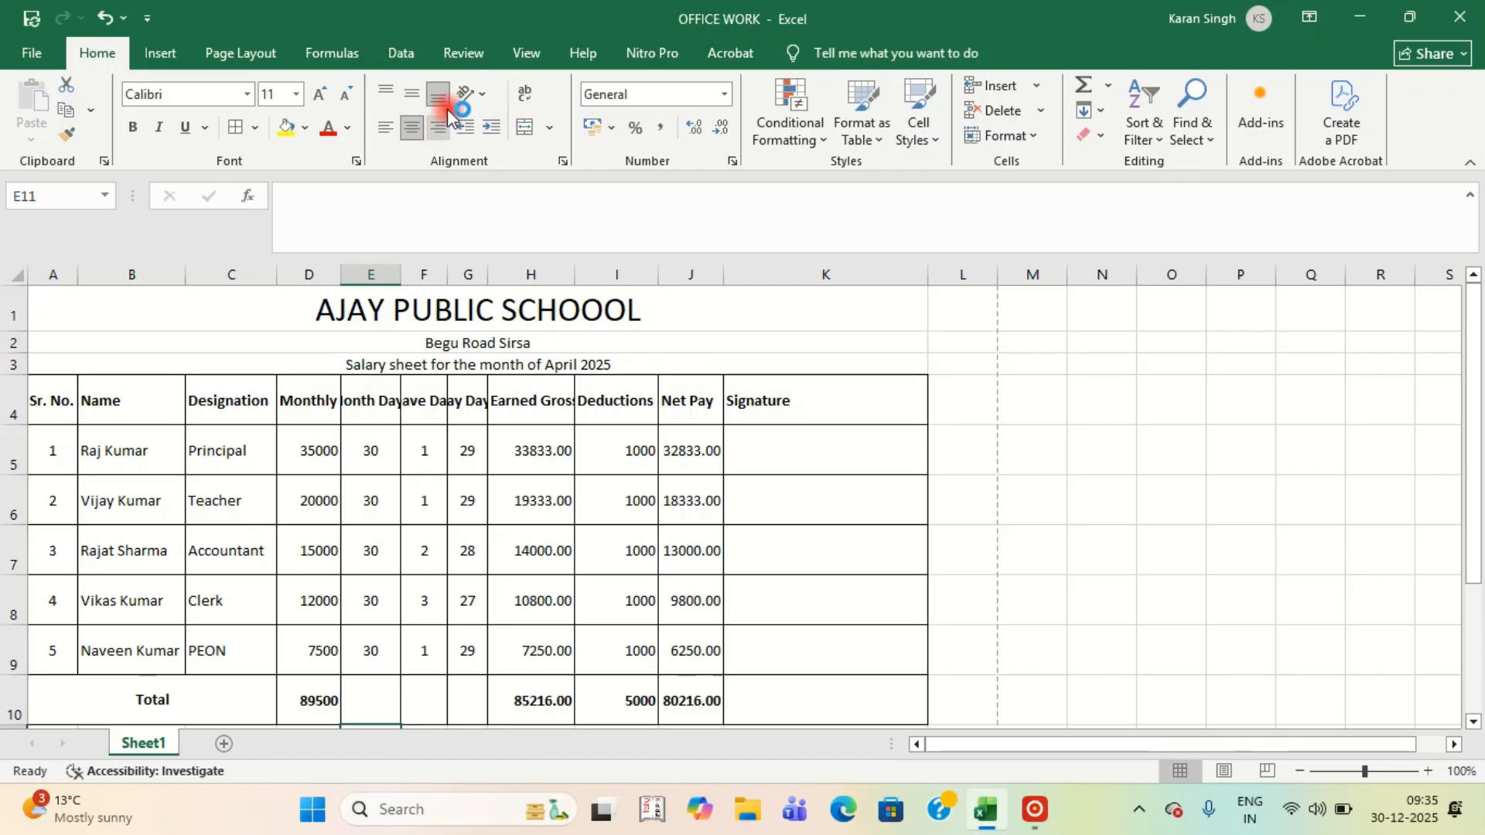
# Wrap the D4 header text and copy that formatting to headers E4:K4.
pyautogui.click(309, 400)
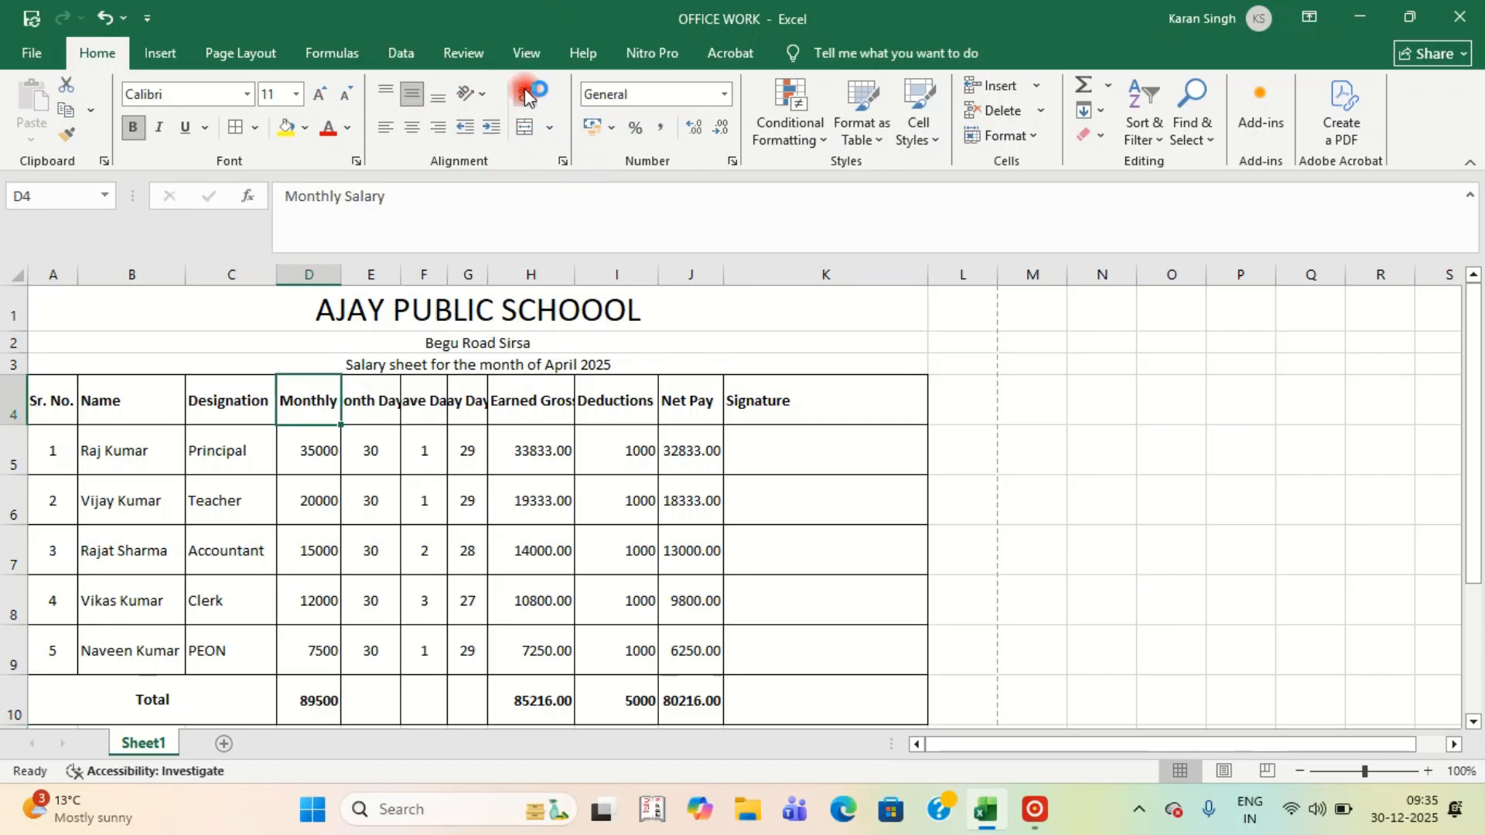
pyautogui.click(524, 93)
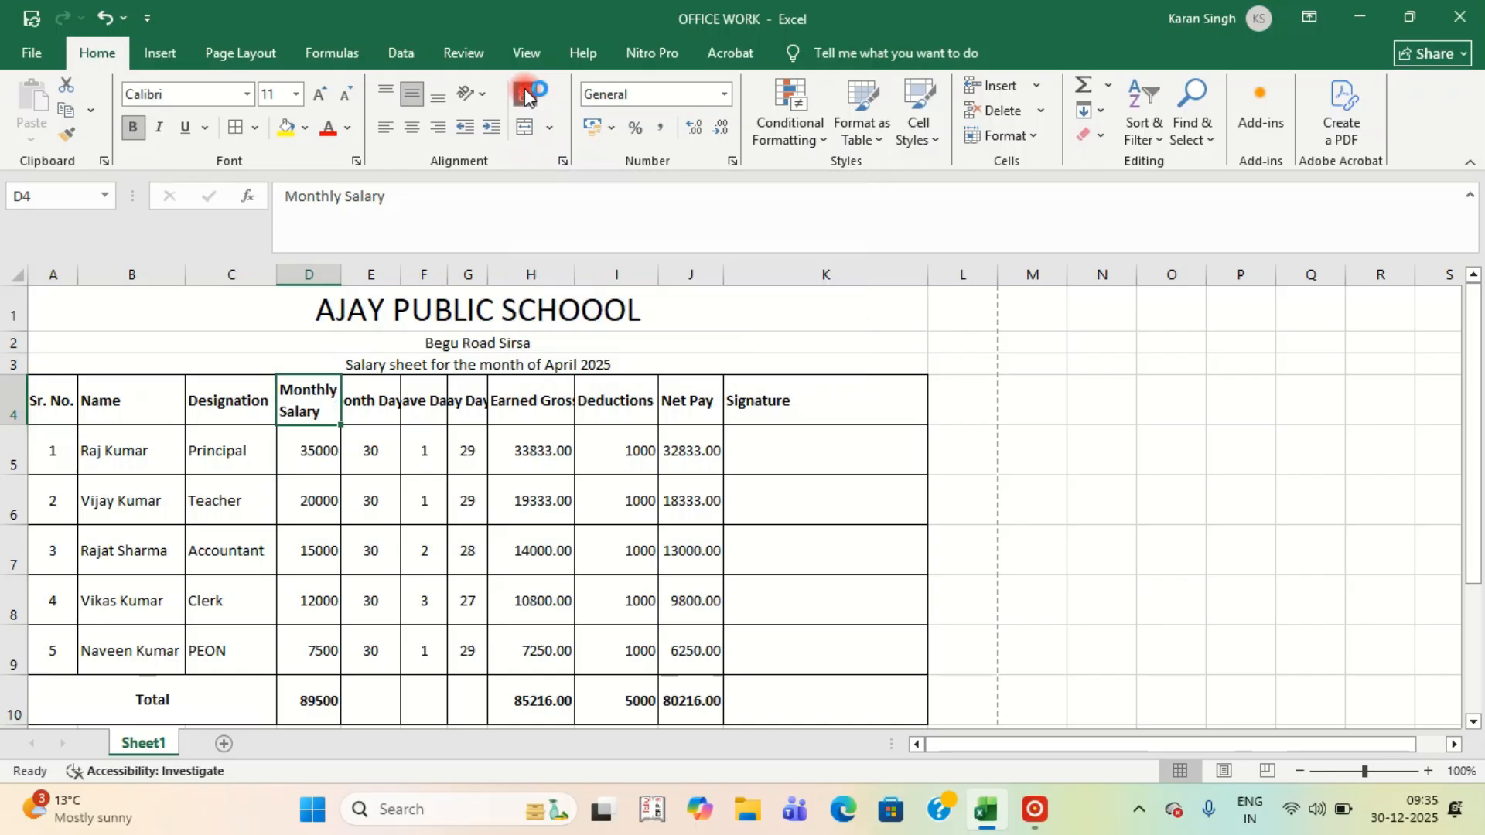
pyautogui.click(309, 551)
pyautogui.click(310, 397)
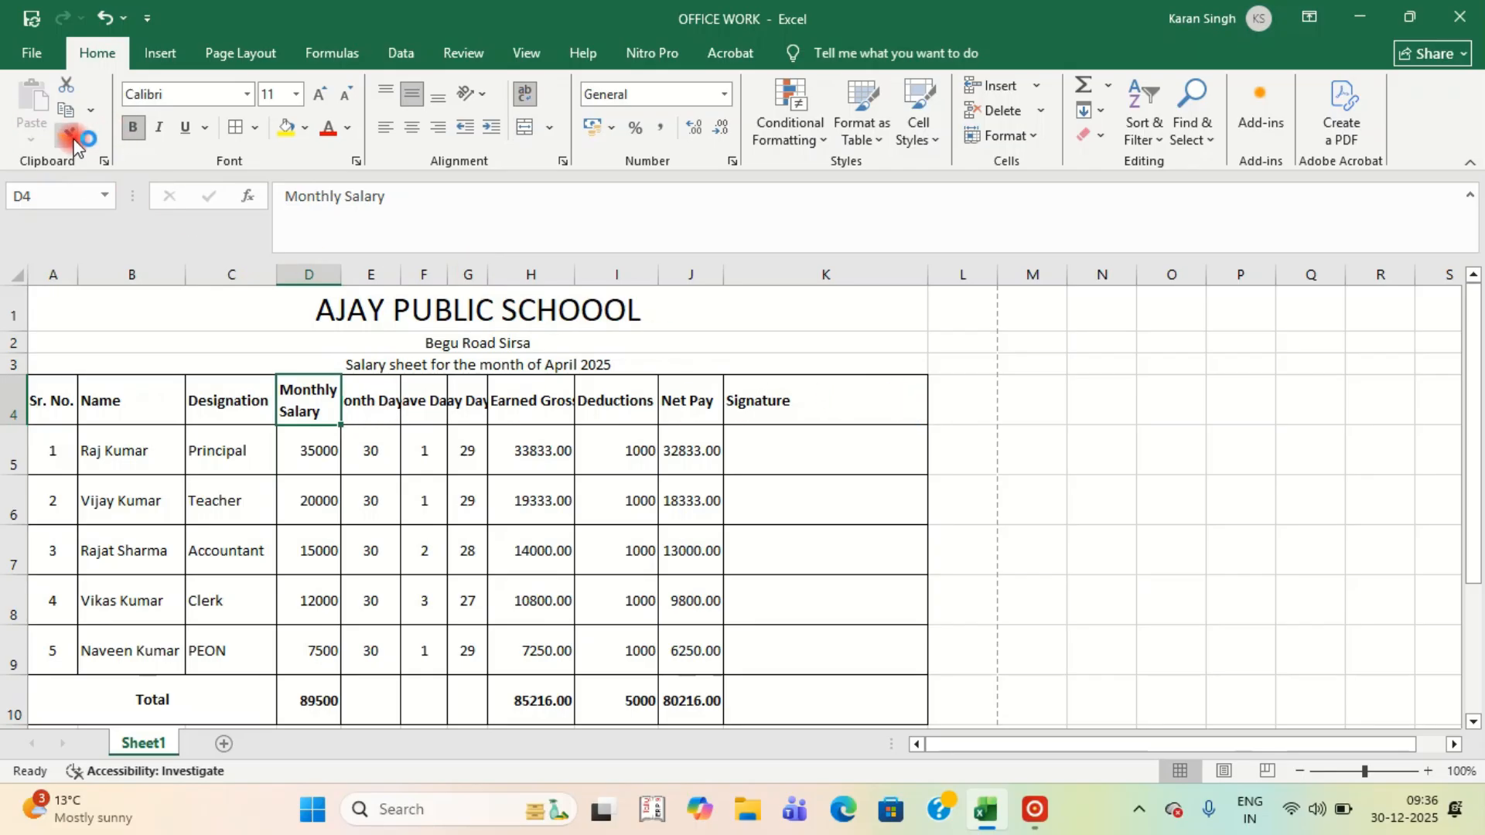
pyautogui.click(74, 138)
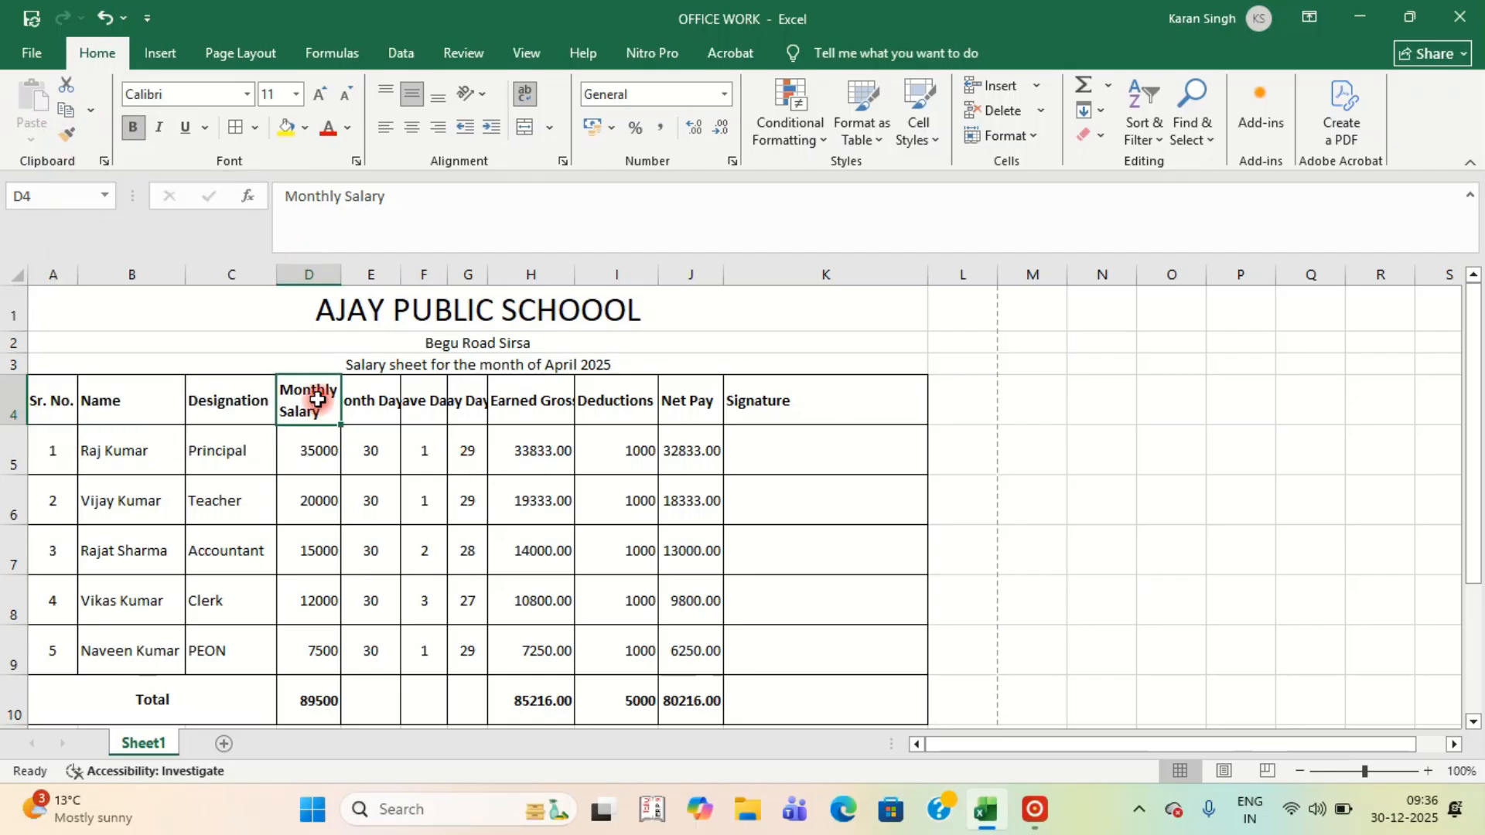
pyautogui.click(66, 138)
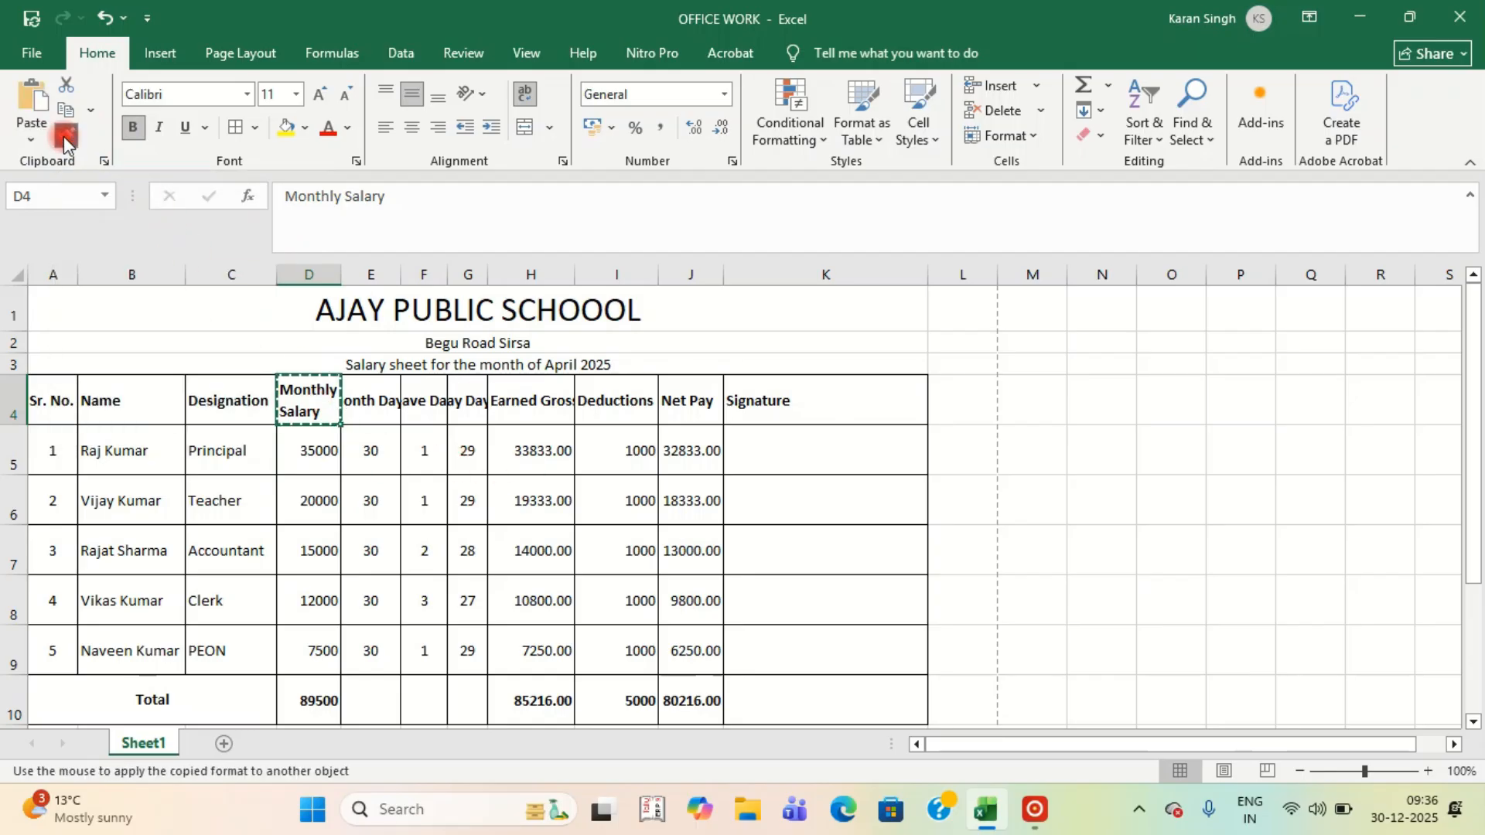
pyautogui.moveTo(358, 404); pyautogui.dragTo(763, 399)
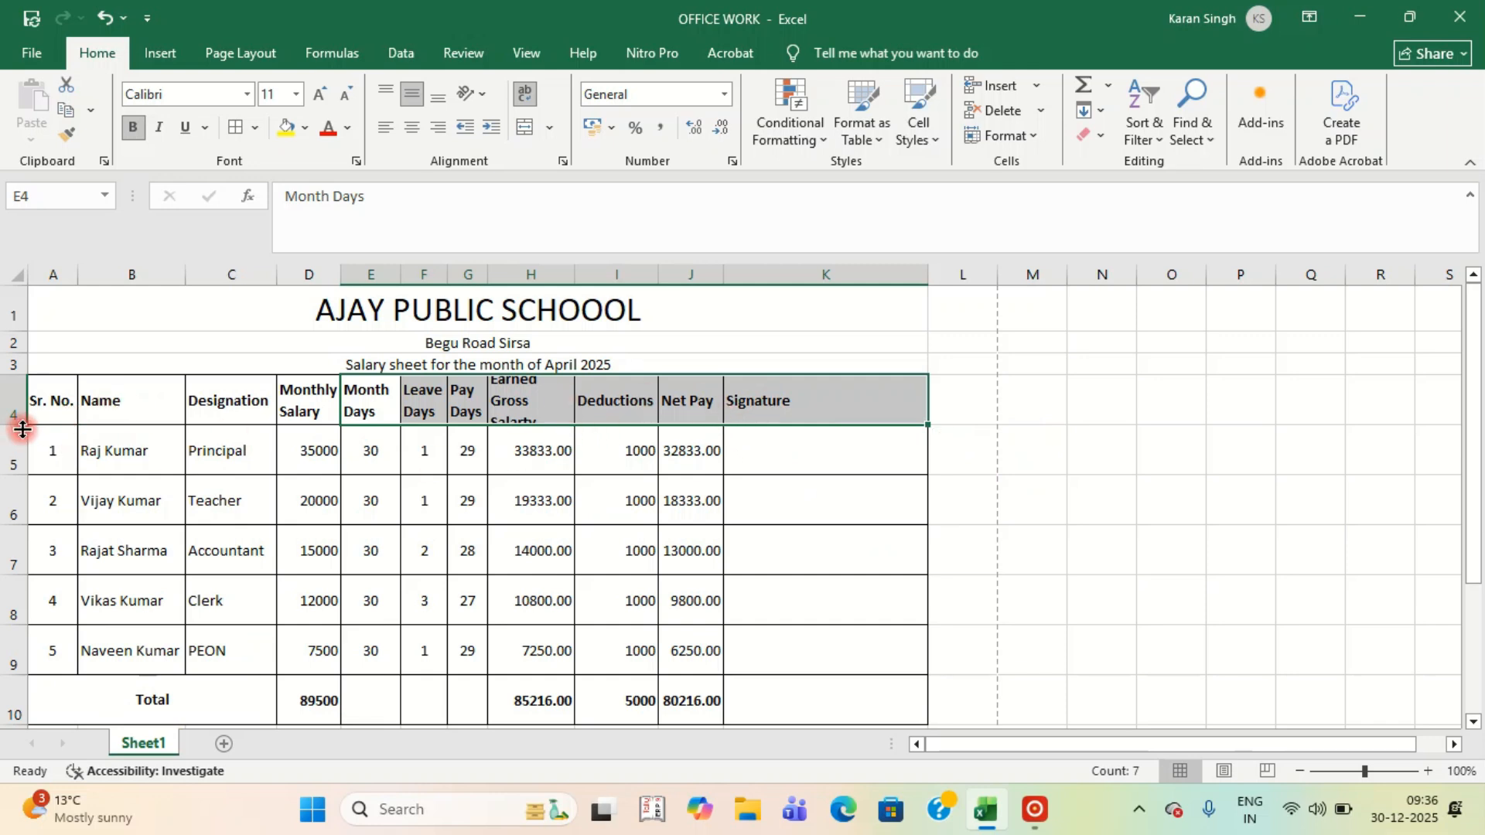
# Make header row 4 taller and widen the Name column.
pyautogui.moveTo(19, 425); pyautogui.dragTo(19, 442)
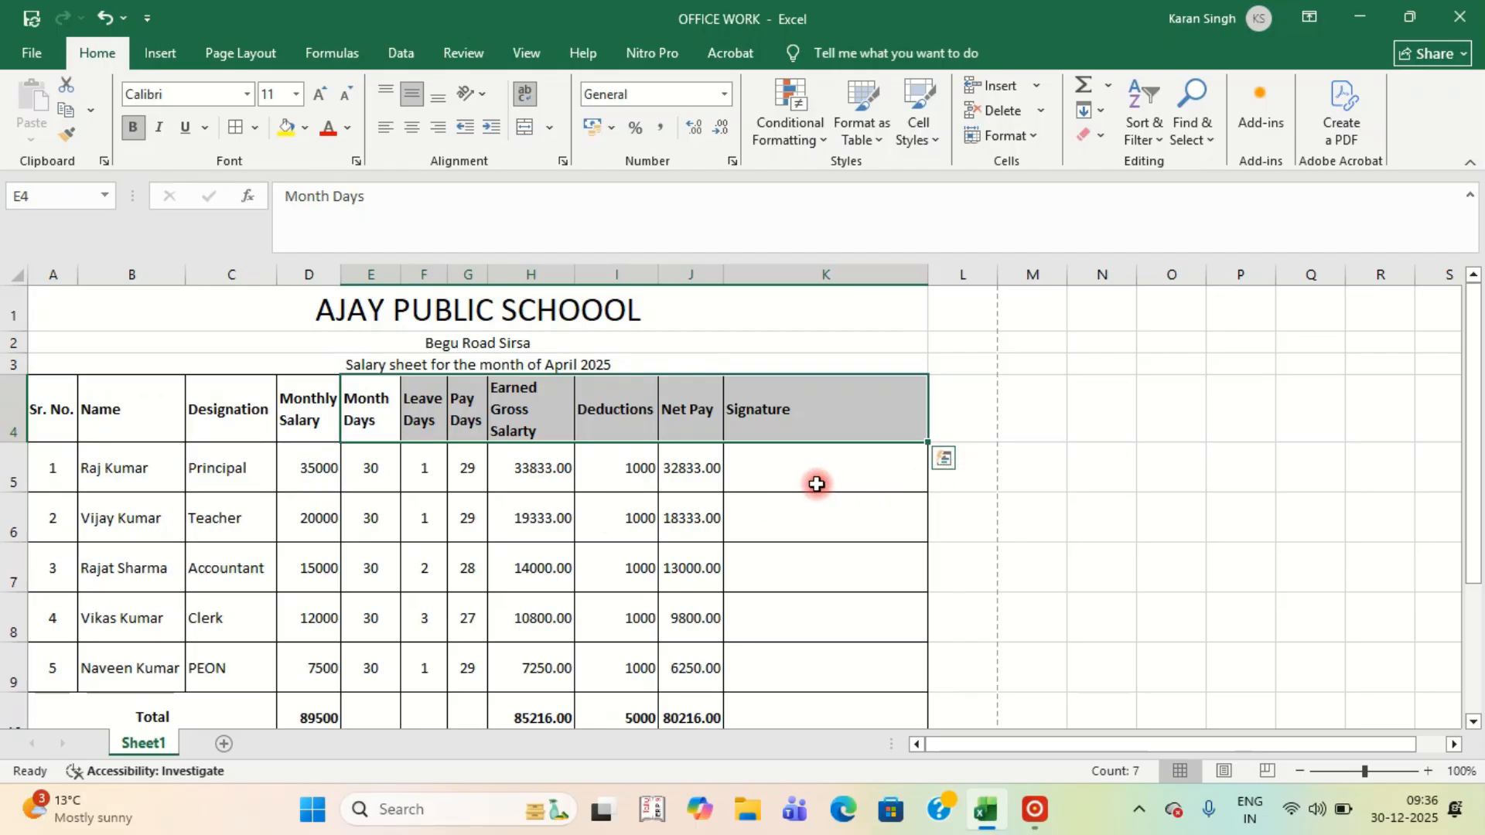
pyautogui.scroll(-2, 824, 542)
pyautogui.scroll(1, 826, 571)
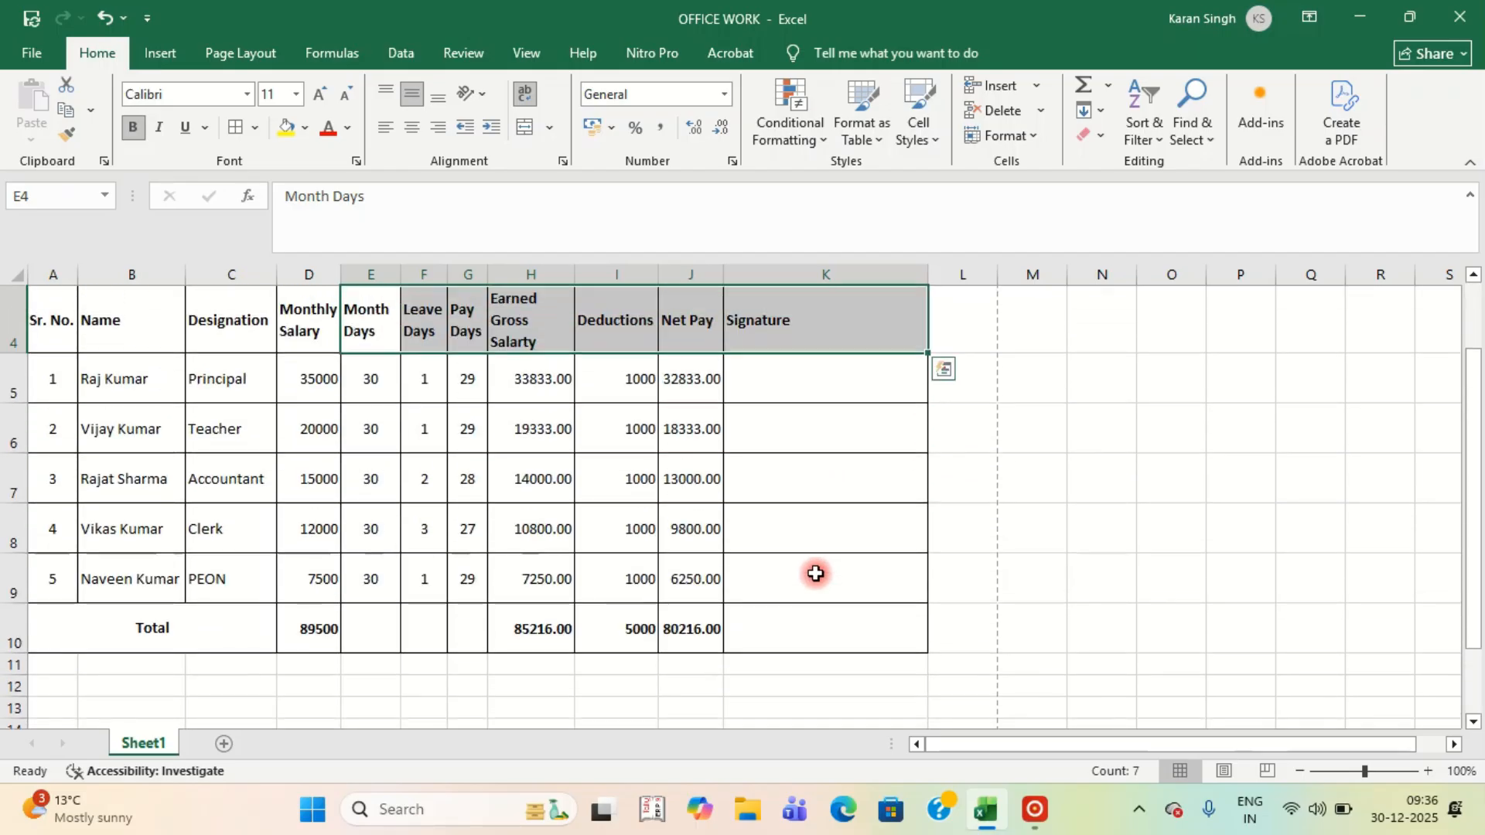
pyautogui.scroll(1, 826, 571)
pyautogui.moveTo(185, 275); pyautogui.dragTo(214, 279)
pyautogui.scroll(-1, 523, 624)
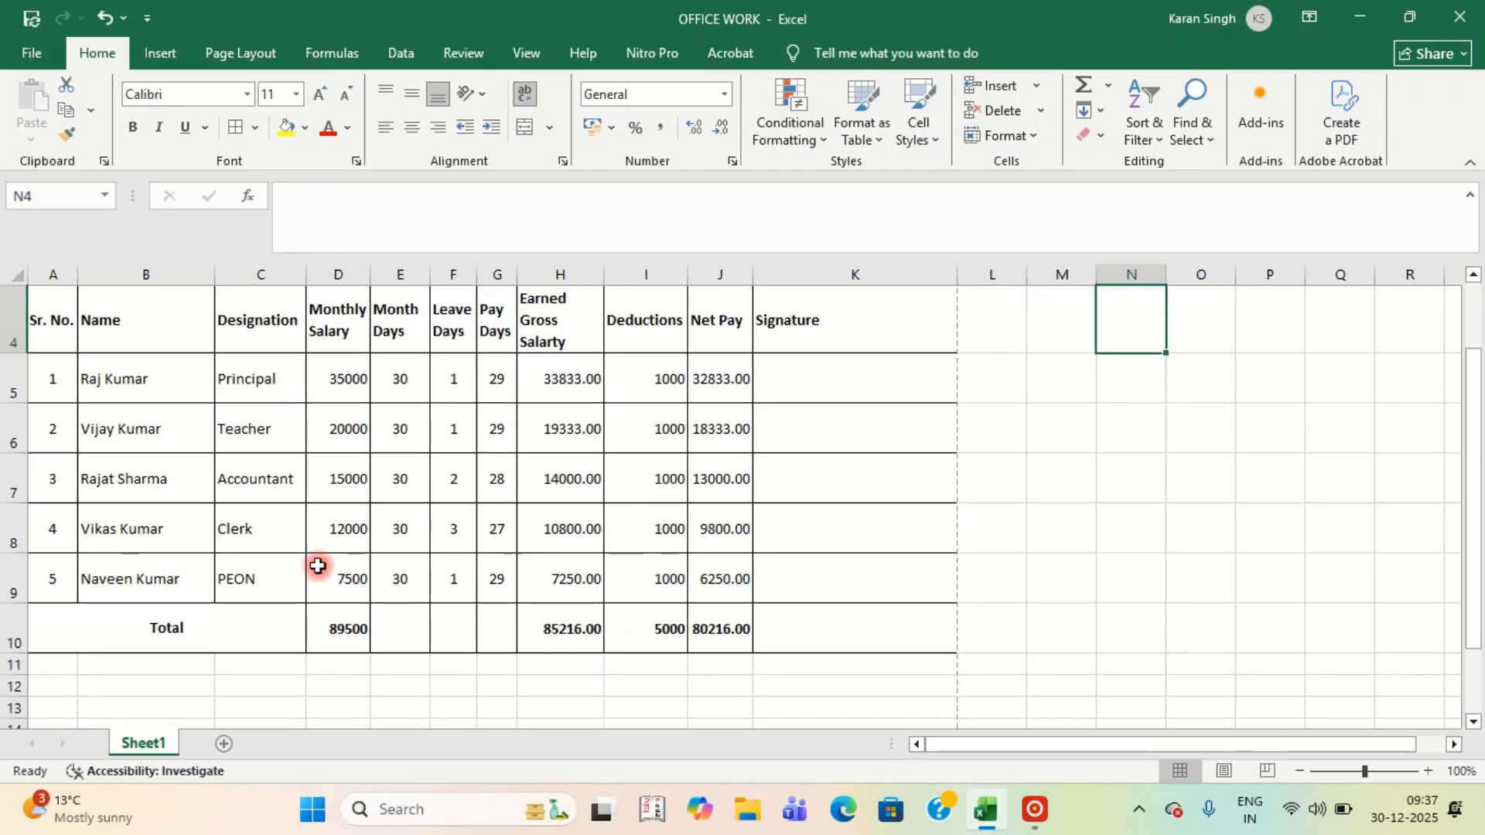
pyautogui.scroll(1, 378, 546)
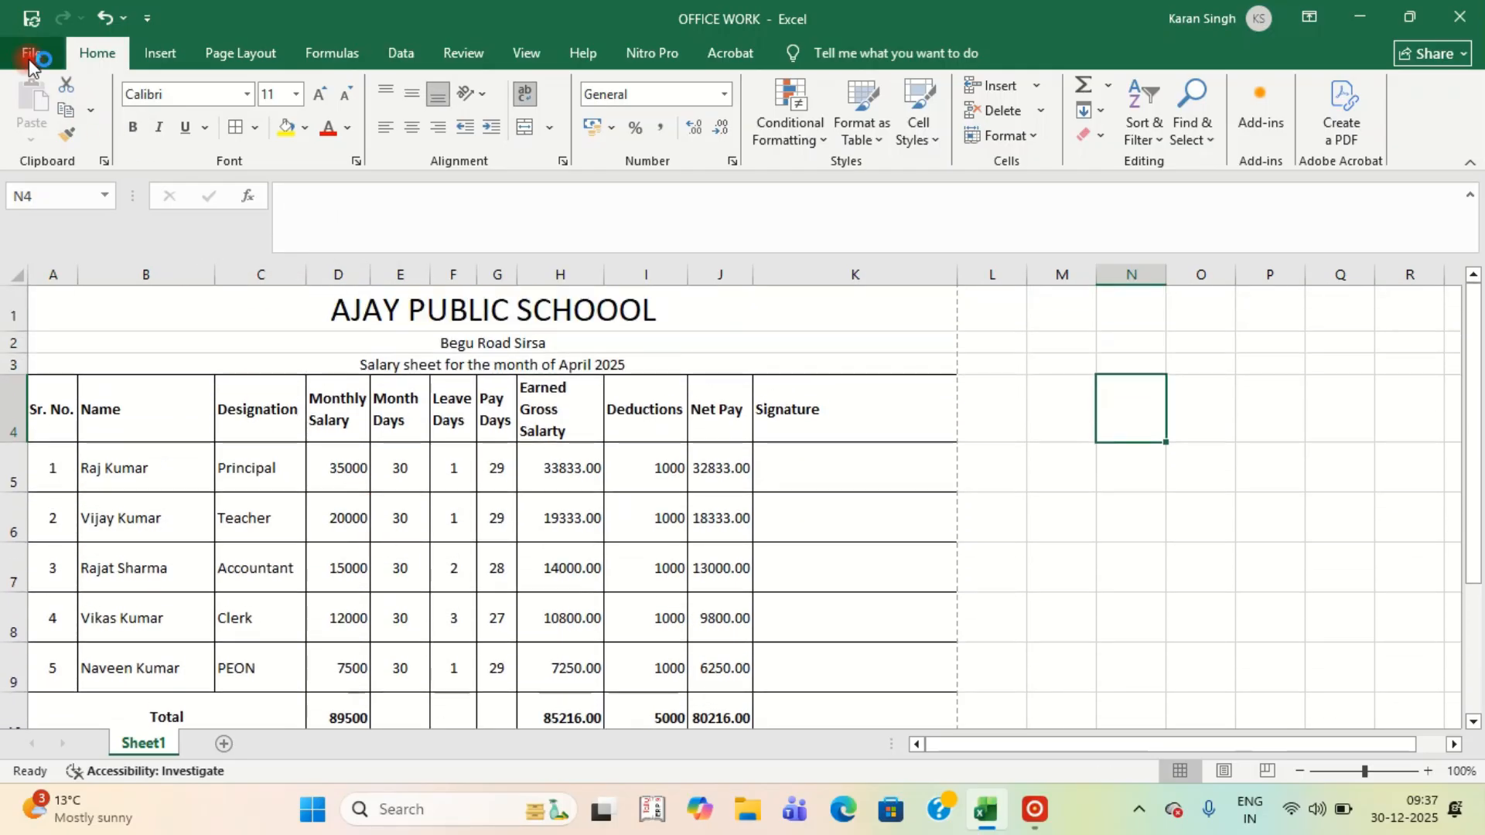
pyautogui.click(32, 53)
pyautogui.click(68, 490)
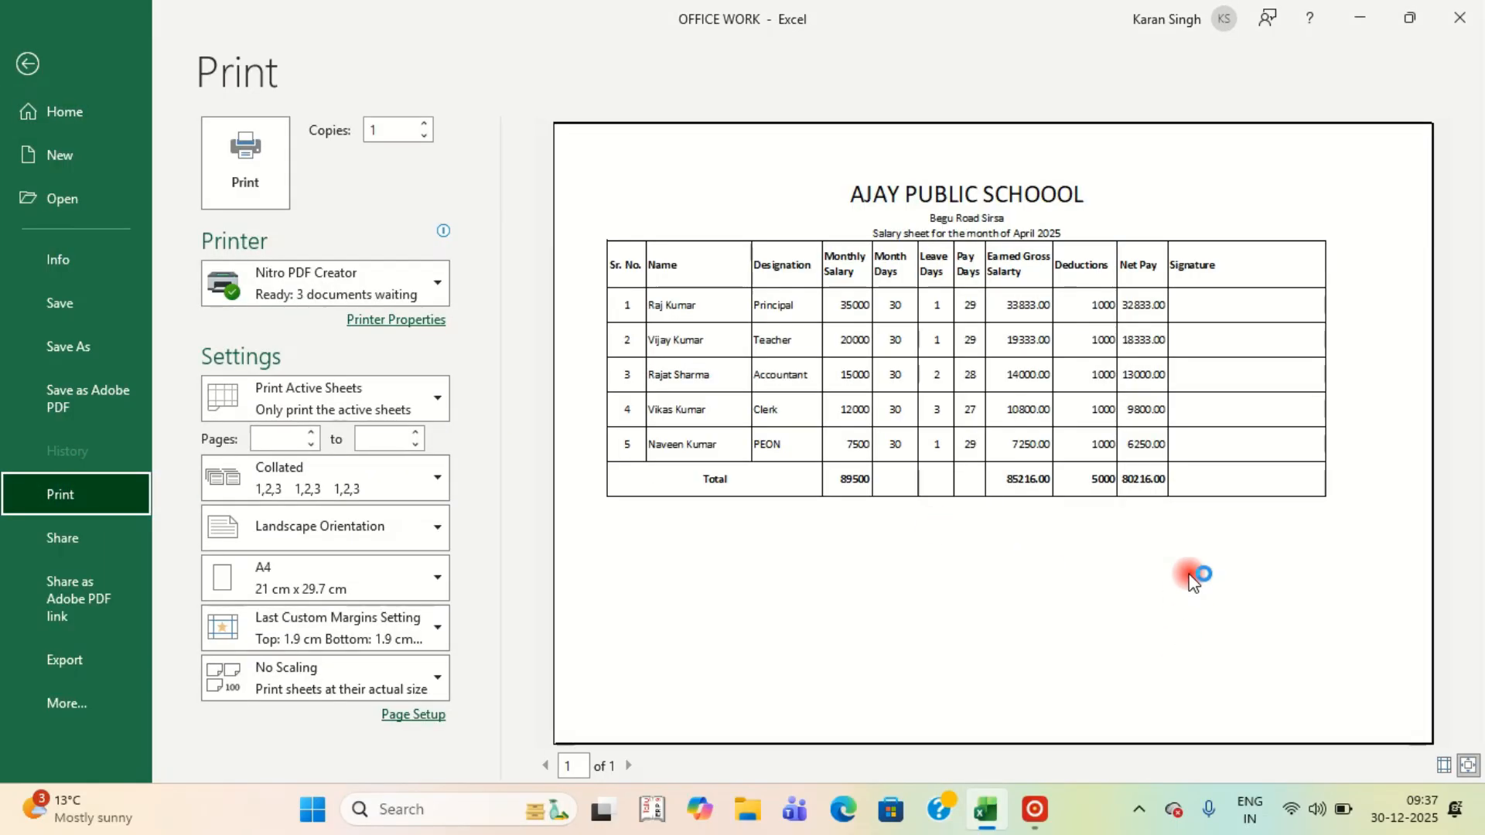
pyautogui.press('Escape')
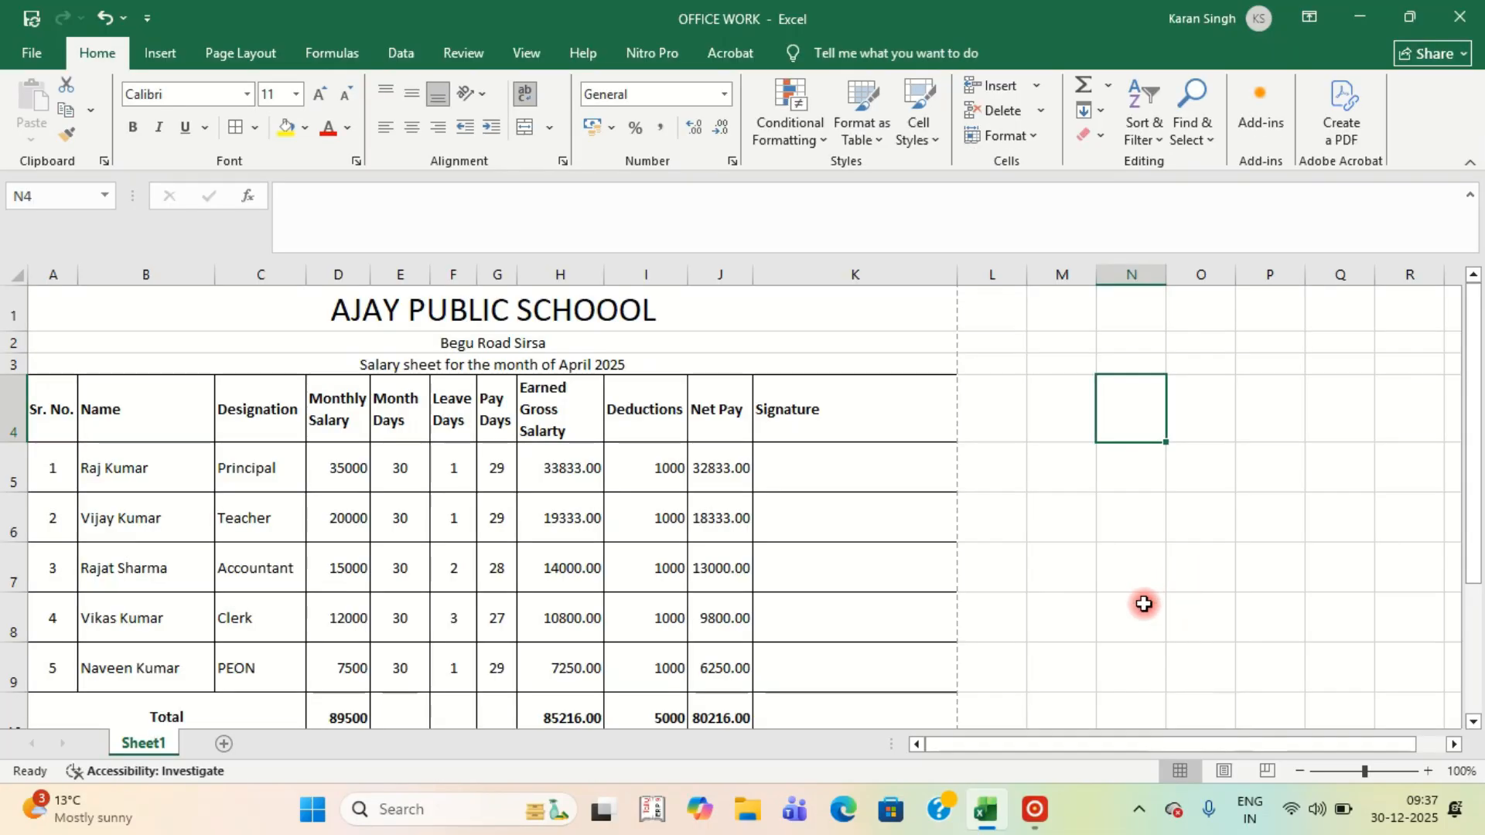
# Check the Page Setup margins, then view the landscape A4 print preview.
pyautogui.click(244, 54)
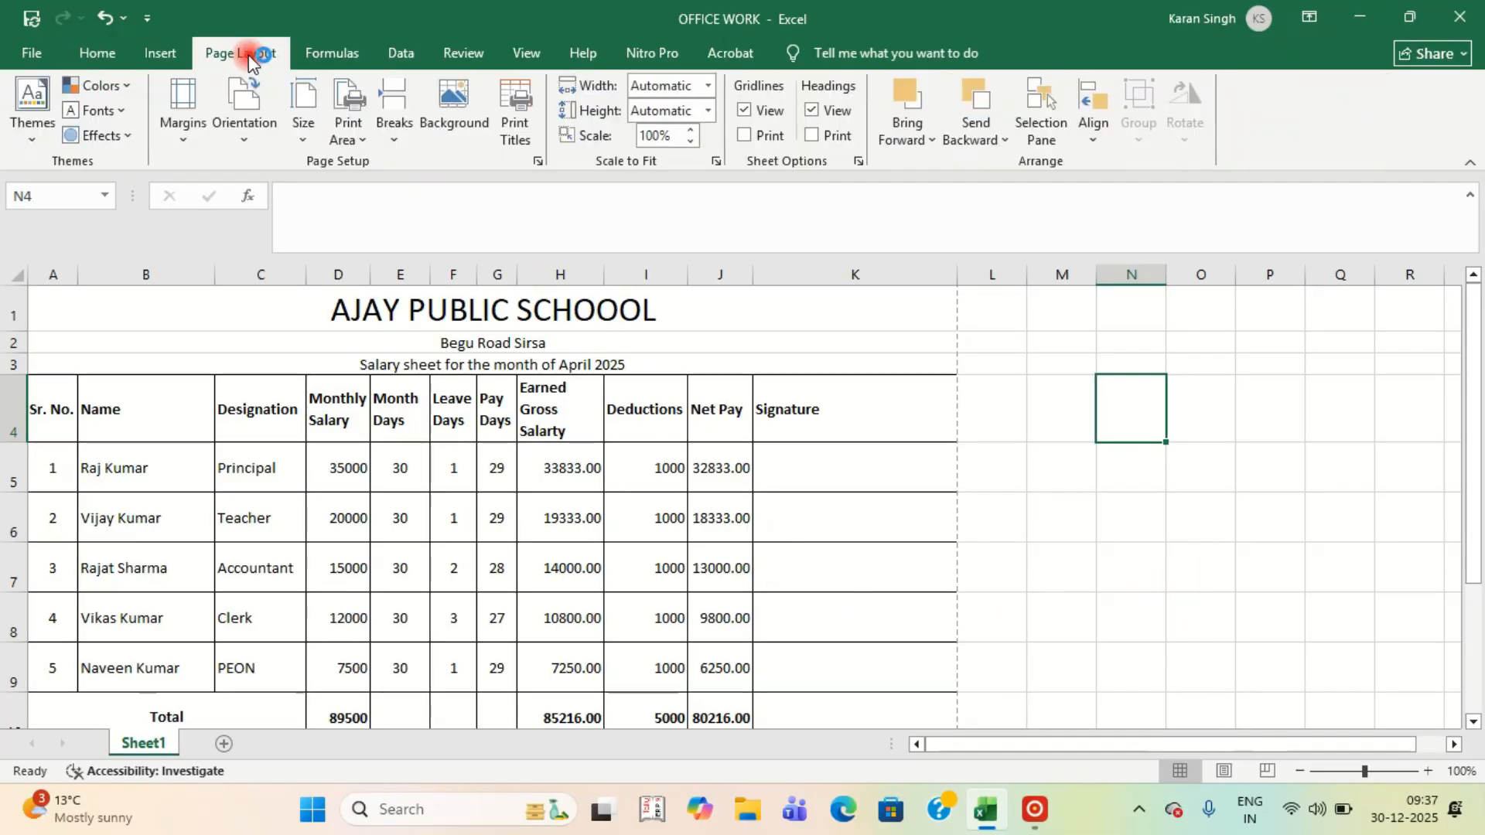
pyautogui.click(539, 163)
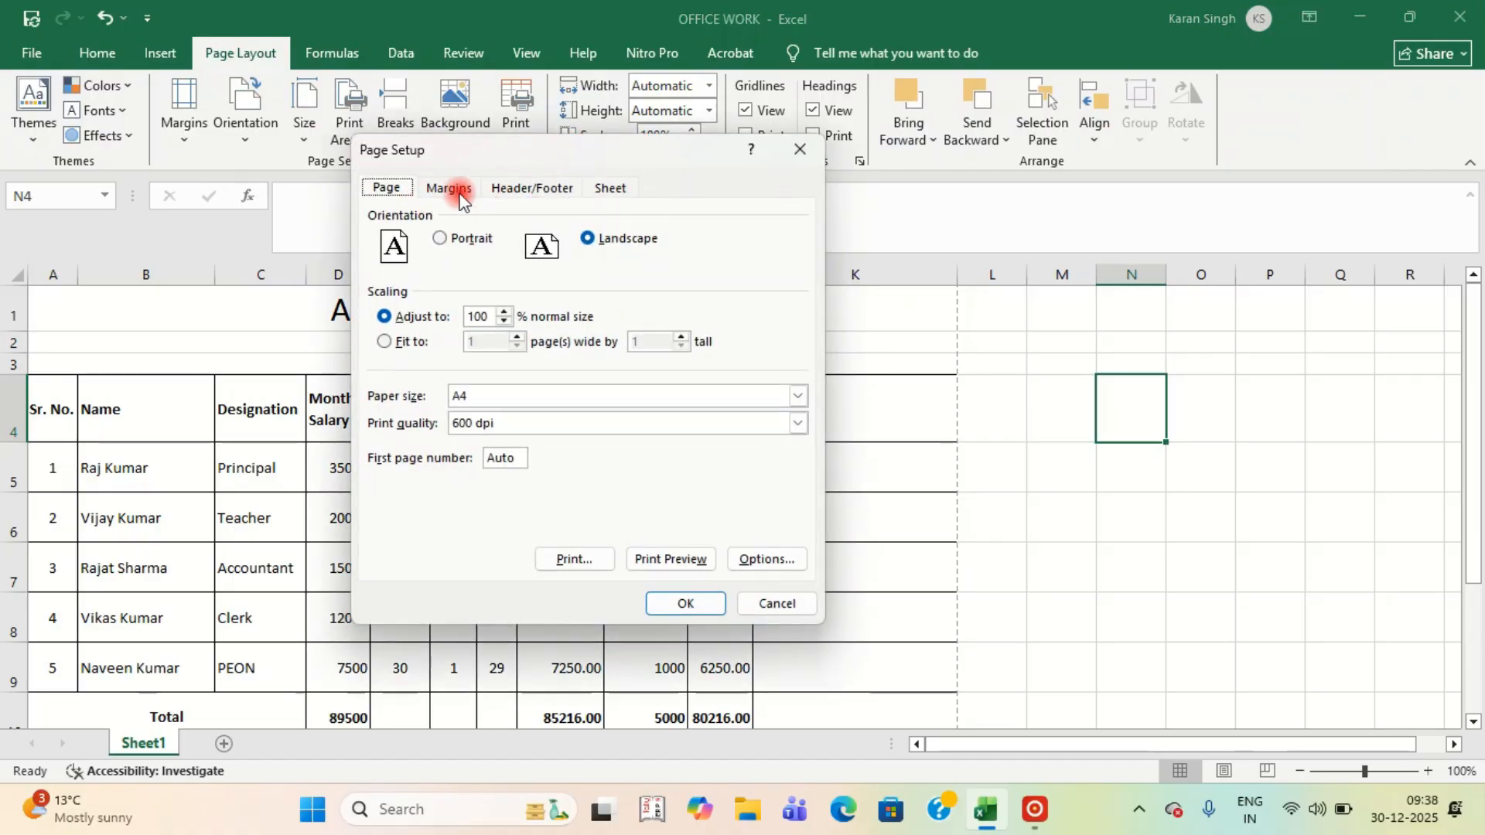
pyautogui.click(452, 189)
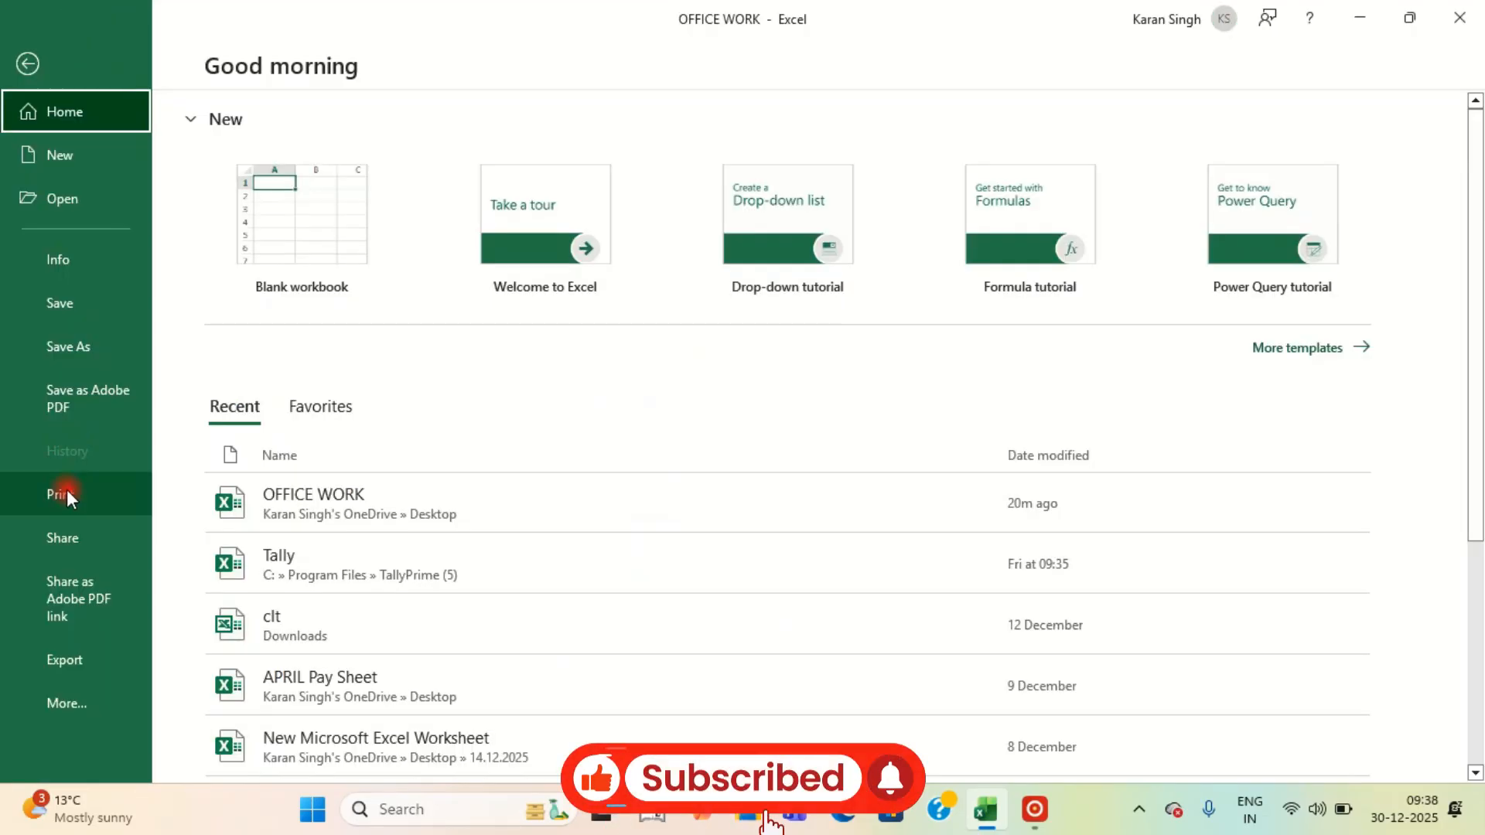
pyautogui.click(67, 492)
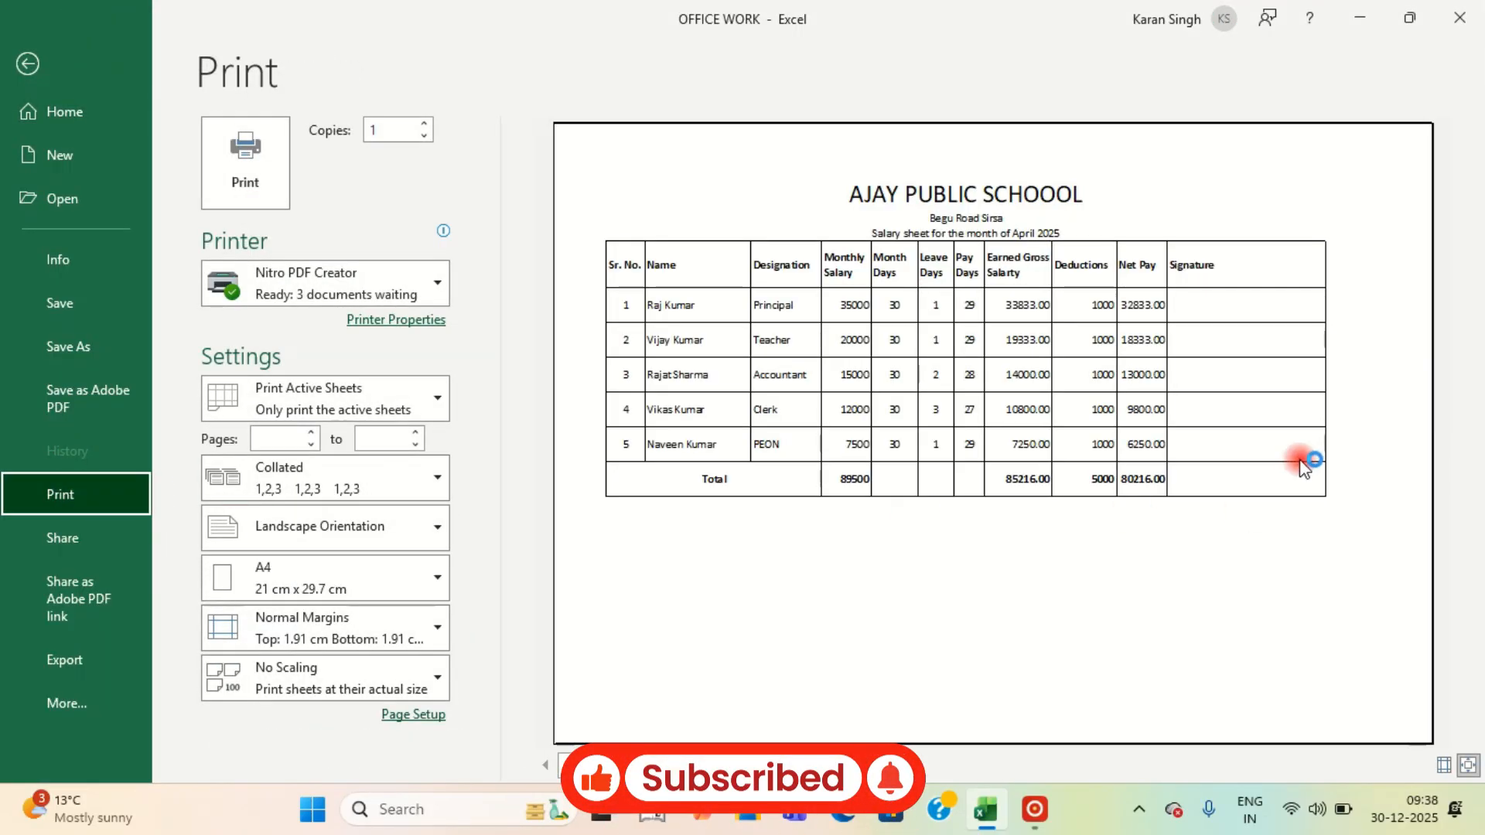